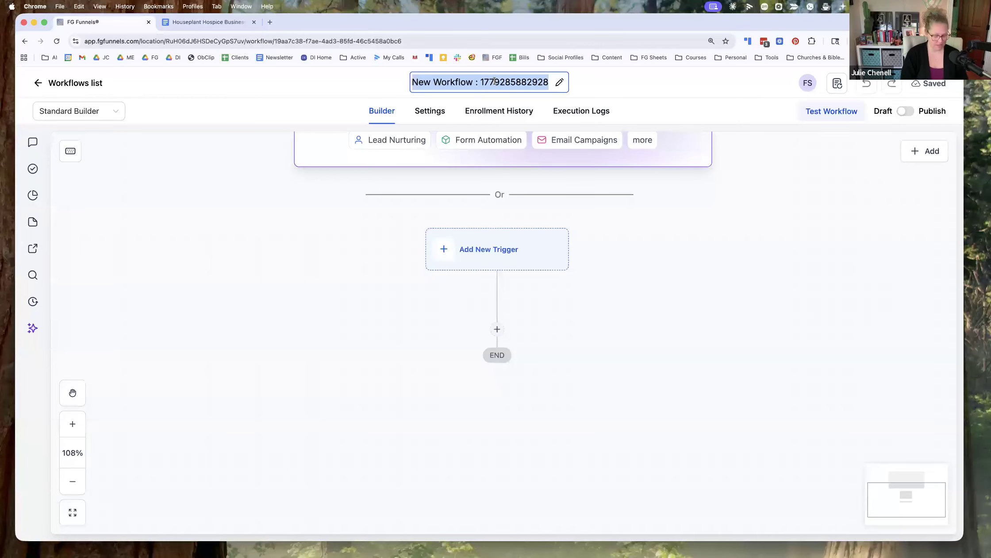
- Name the workflow 'Survey Submitted Notifications' and add a Survey Submitted trigger
text(itted Notifications)
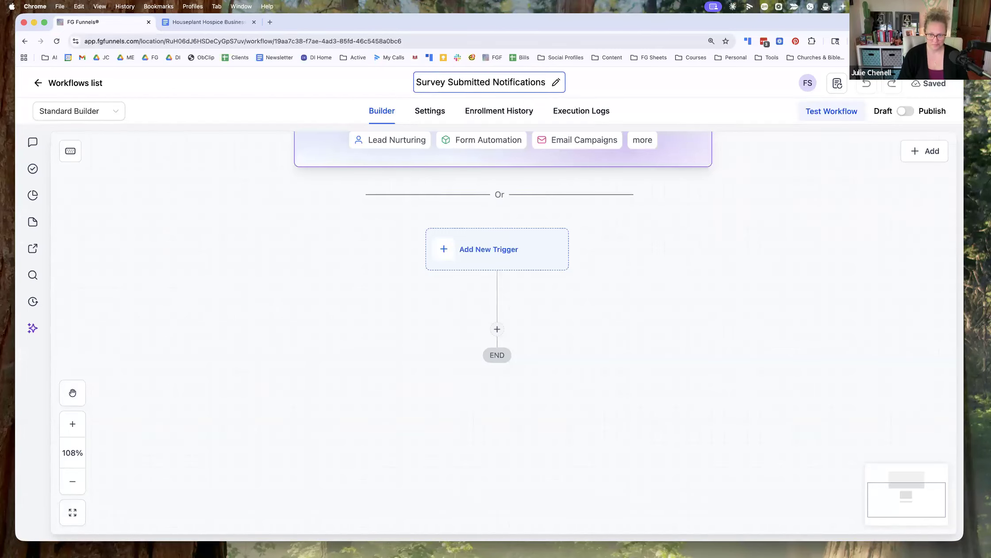
click(626, 230)
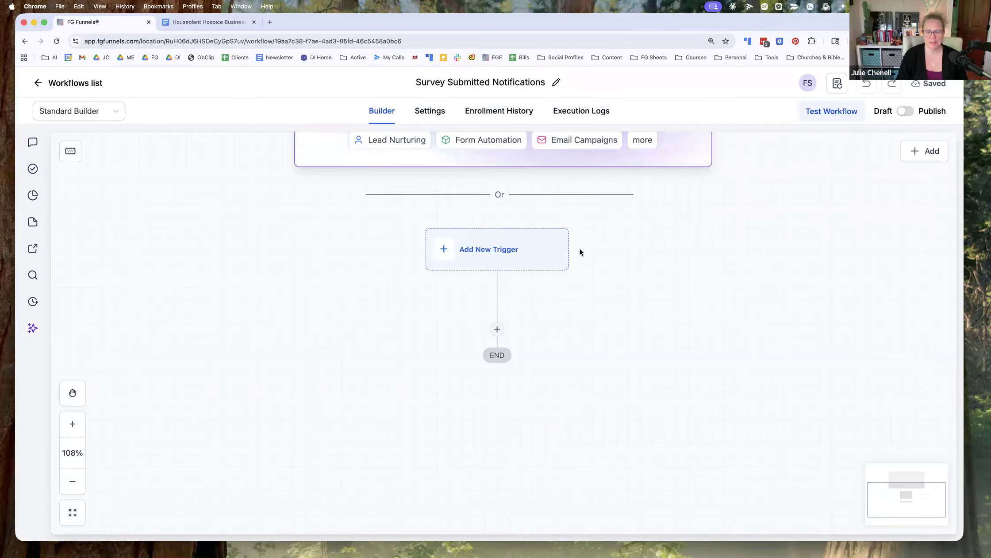
click(473, 250)
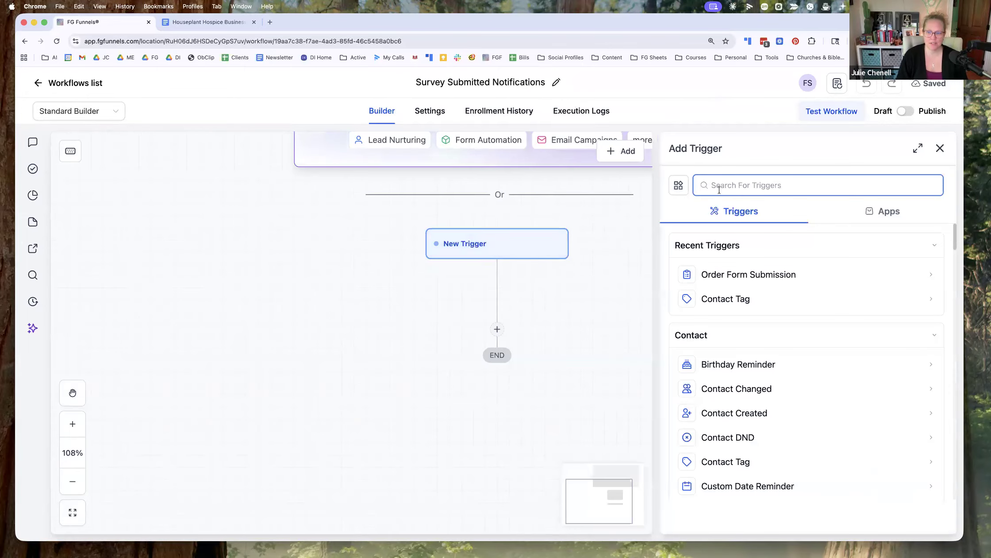
text(surve)
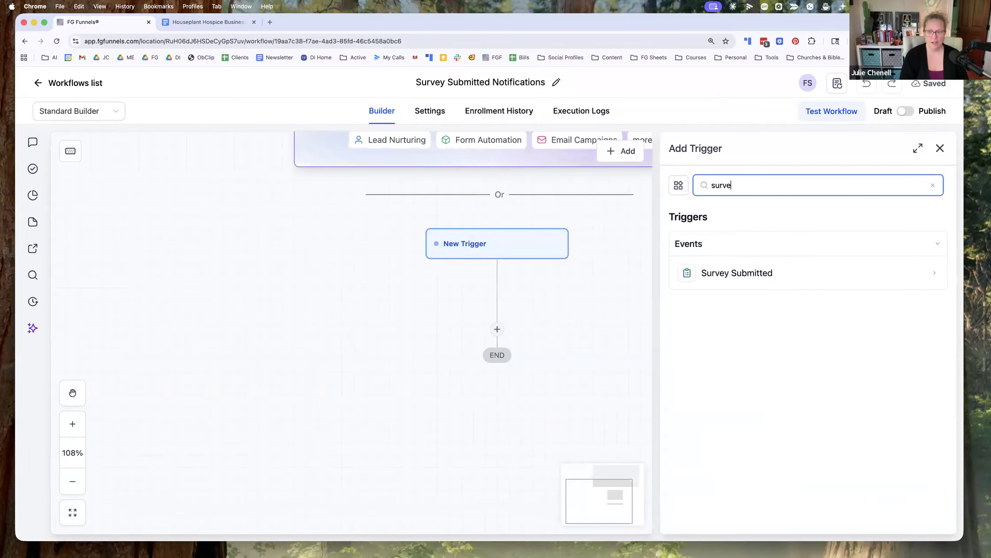
click(722, 274)
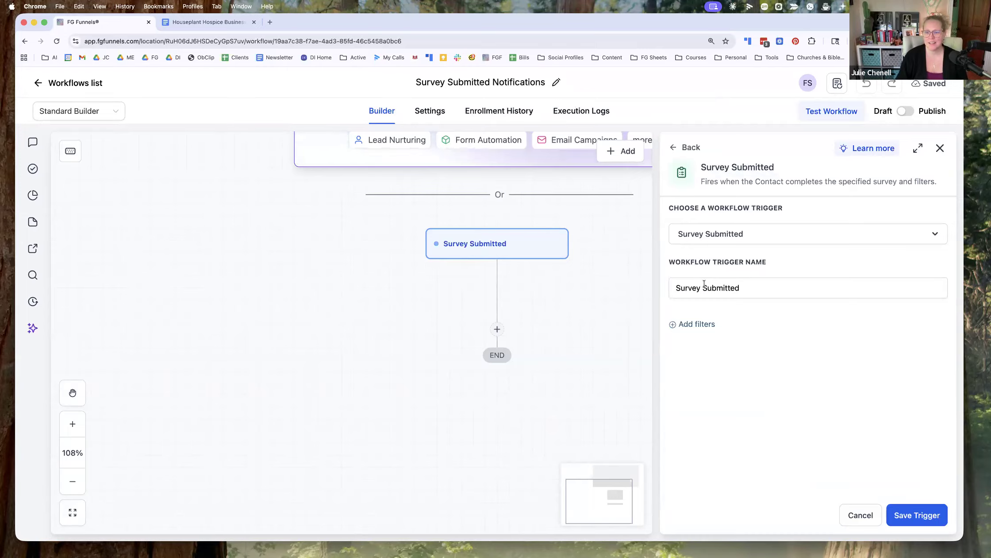
- Filter the trigger to Survey is PPPA and save the trigger
click(698, 326)
click(700, 343)
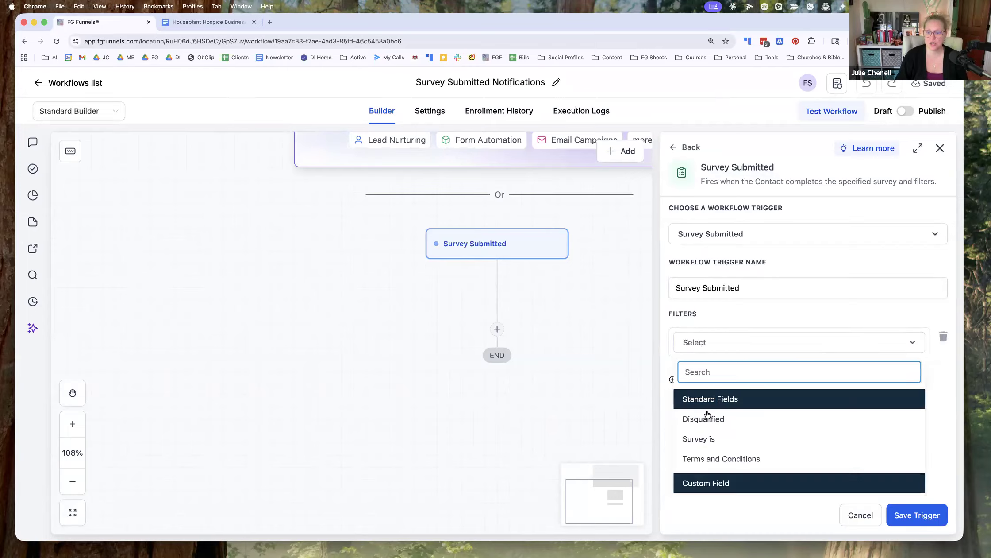
click(698, 439)
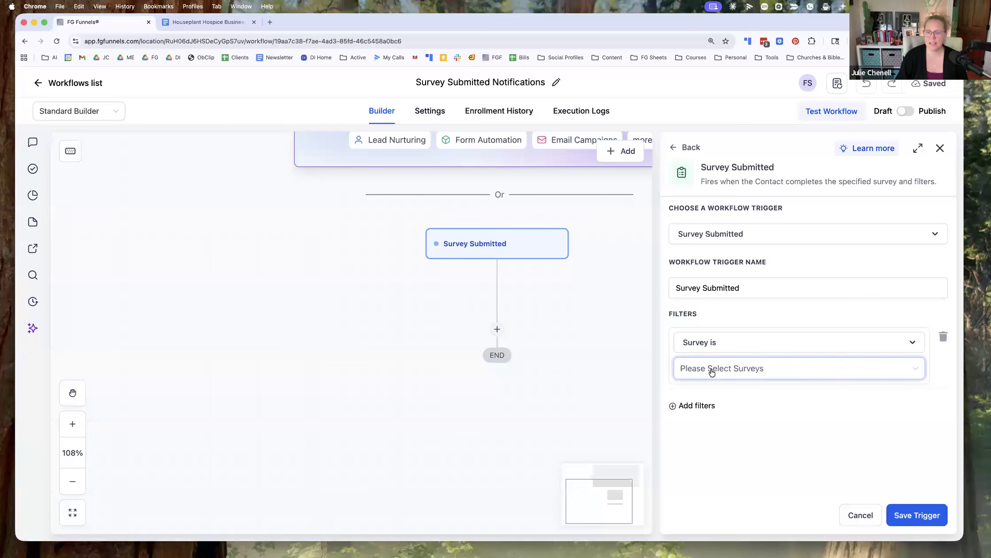
click(712, 371)
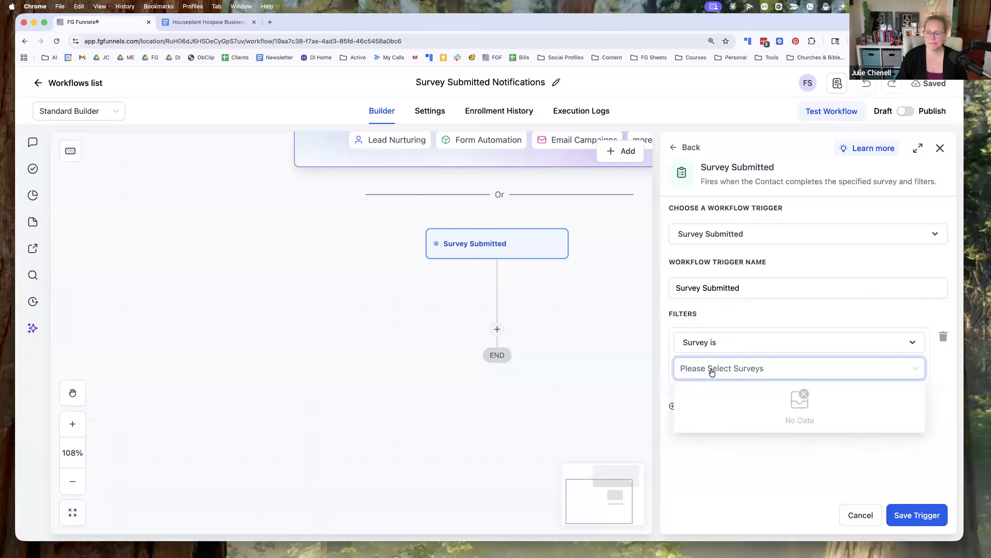
click(915, 342)
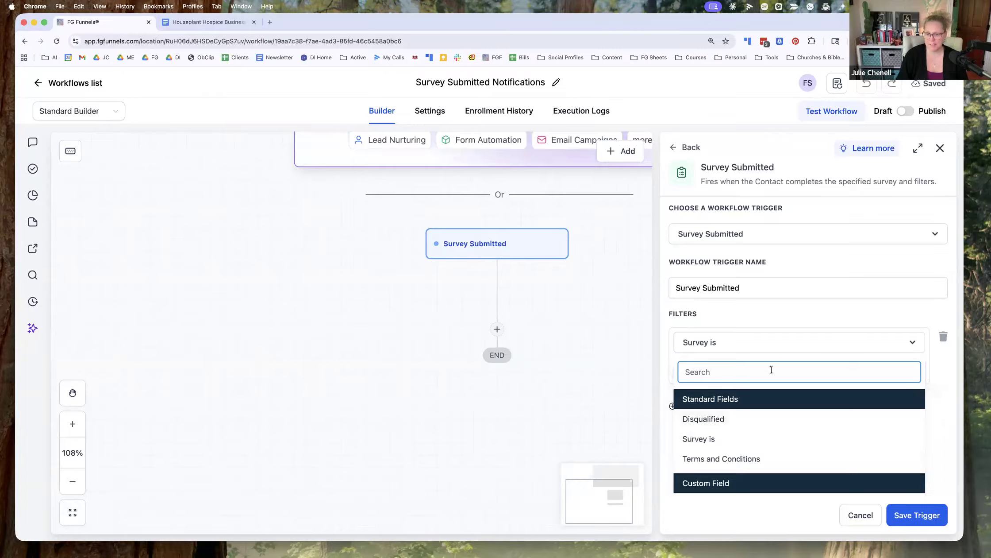
scroll(755, 412, down, 3)
scroll(756, 414, down, 2)
scroll(756, 413, up, 4)
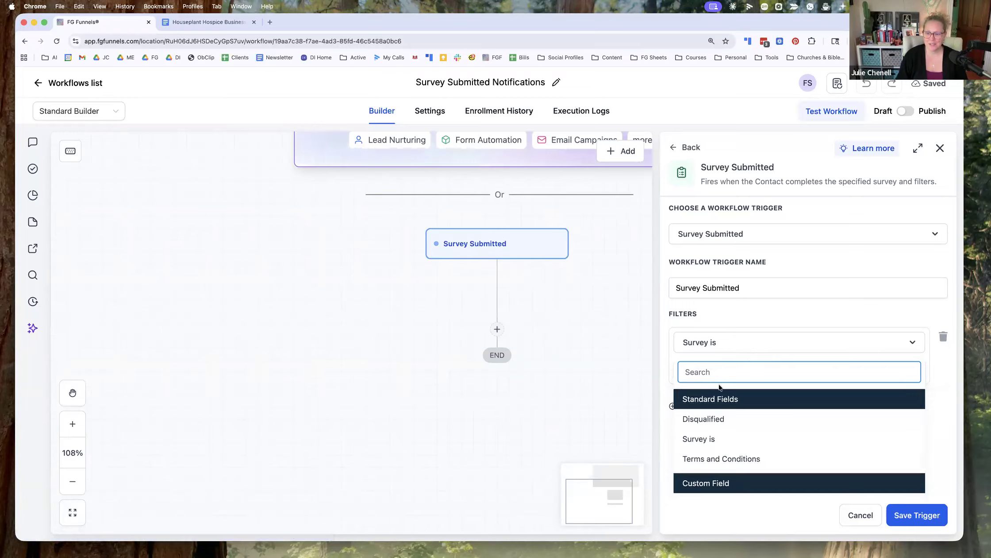
click(769, 329)
click(730, 368)
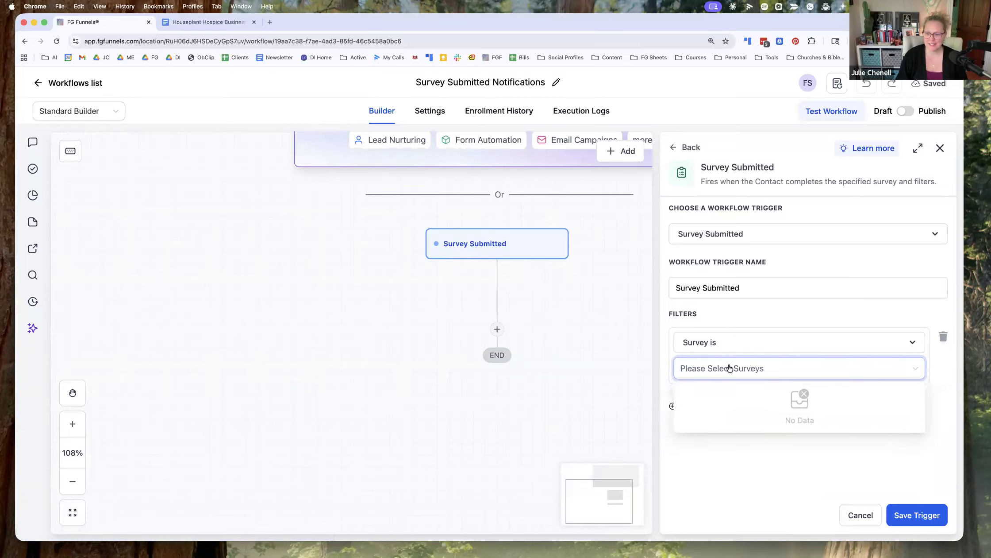
text(pl)
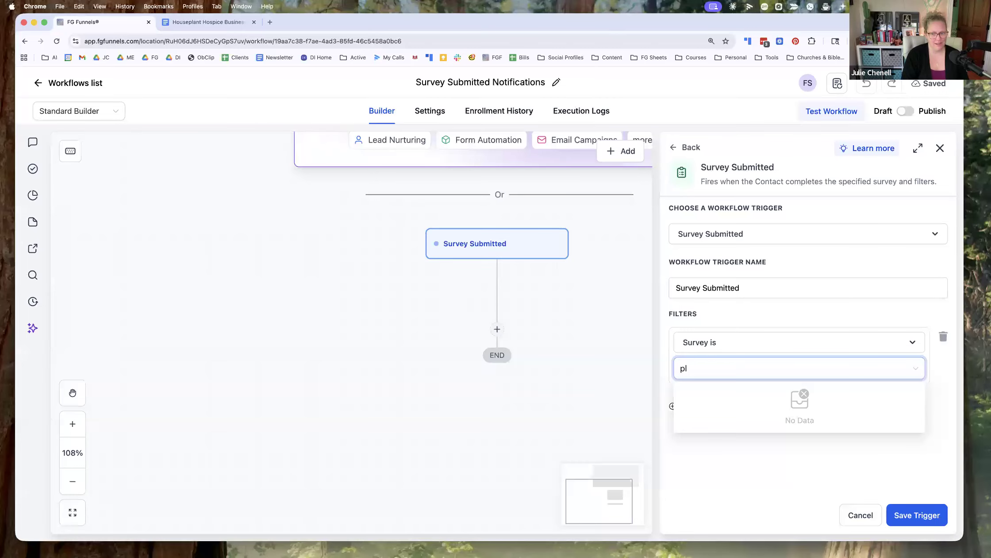
click(691, 393)
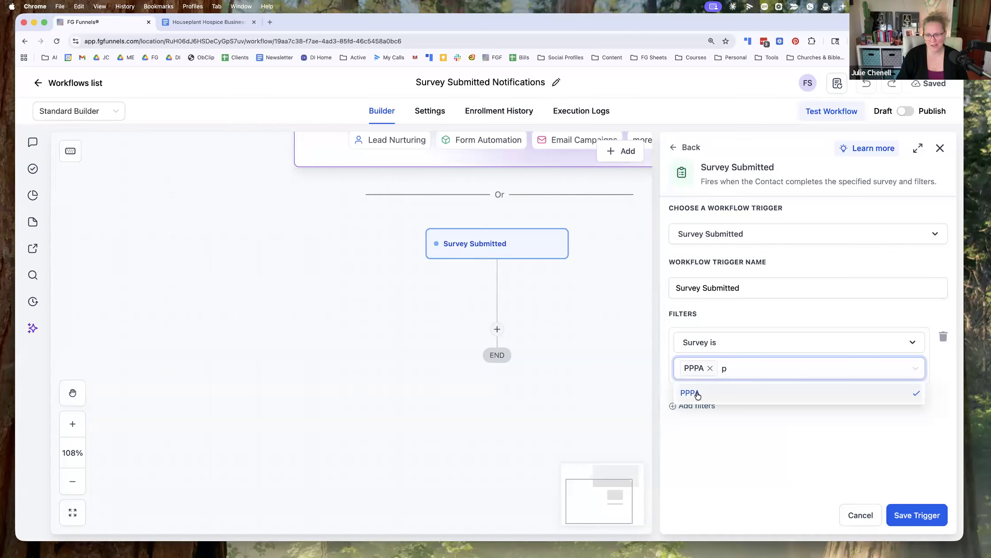
key(BackSpace)
key(BackSpace)
click(698, 395)
click(710, 435)
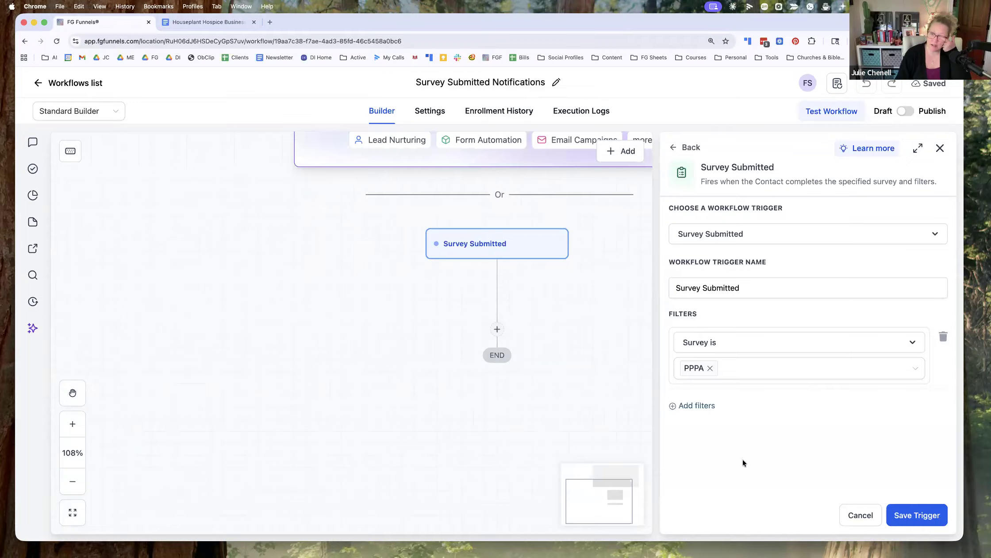
click(905, 516)
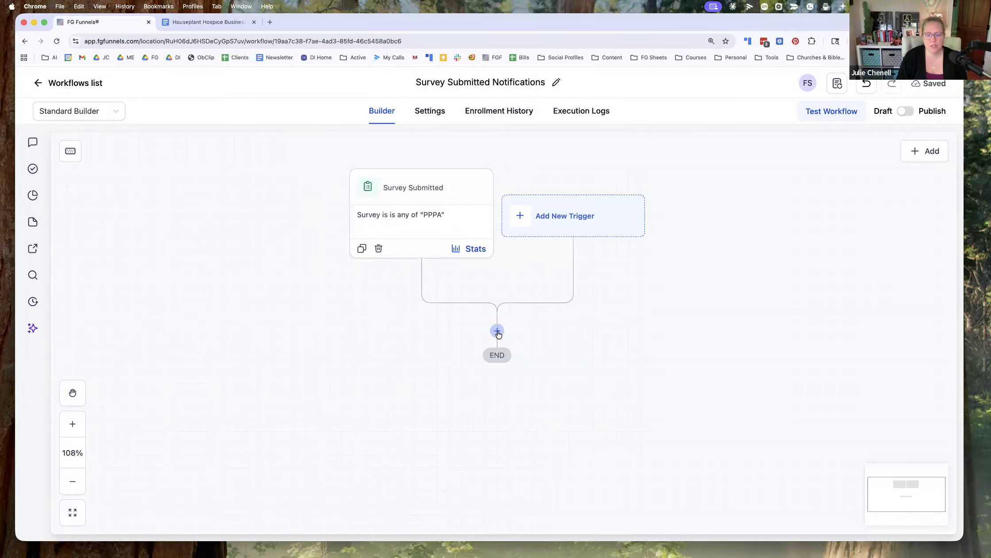
- Add a Send Internal Notification action below the Survey Submitted trigger
click(498, 332)
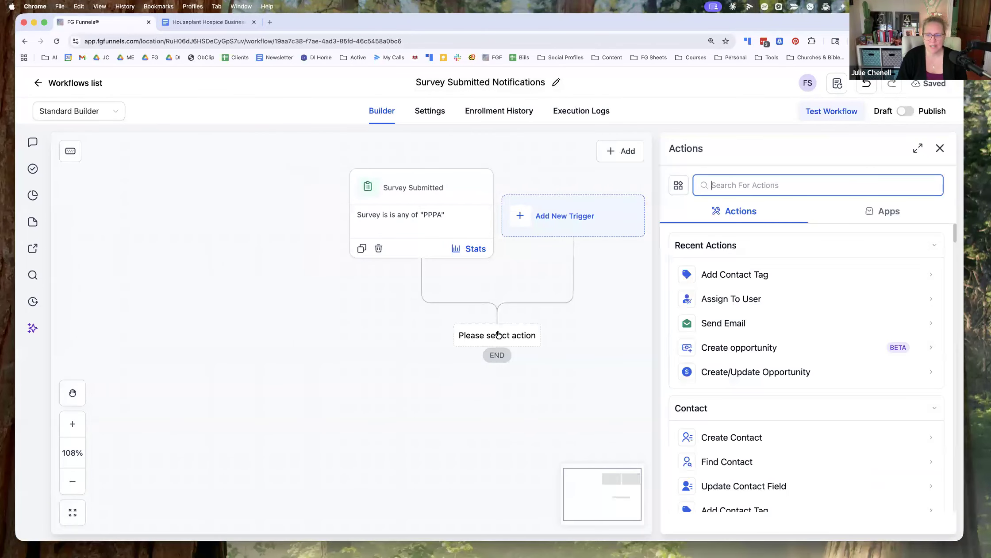
text(notic)
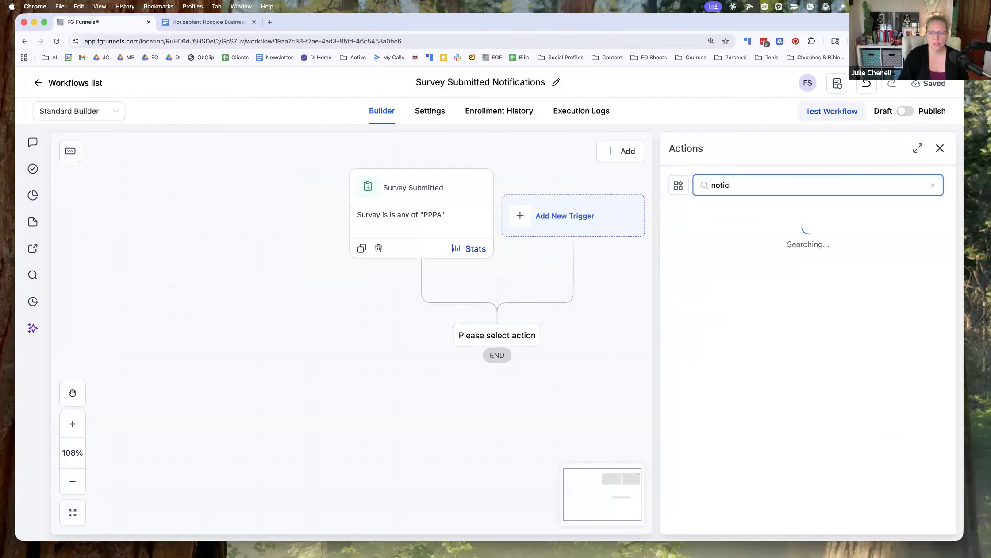
key(BackSpace)
text(f)
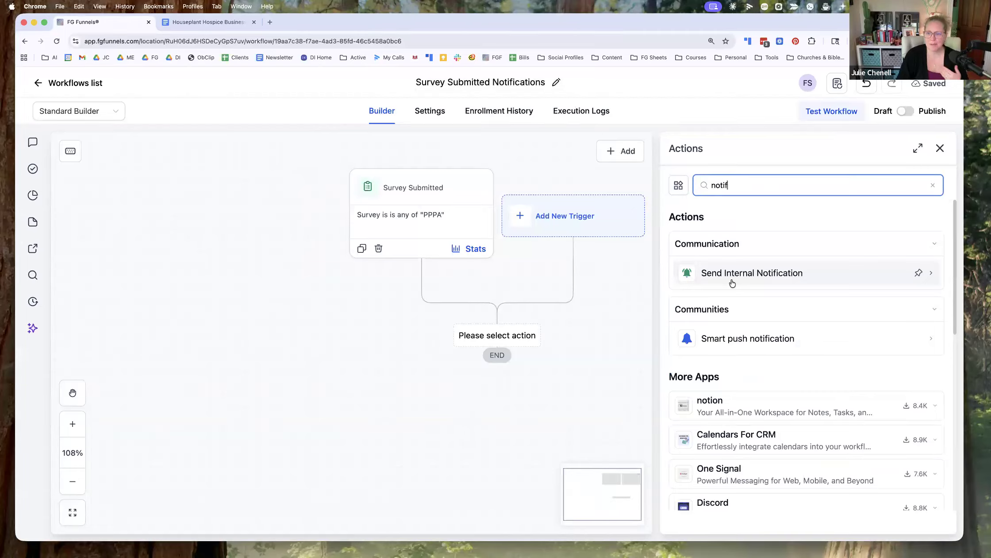
click(733, 281)
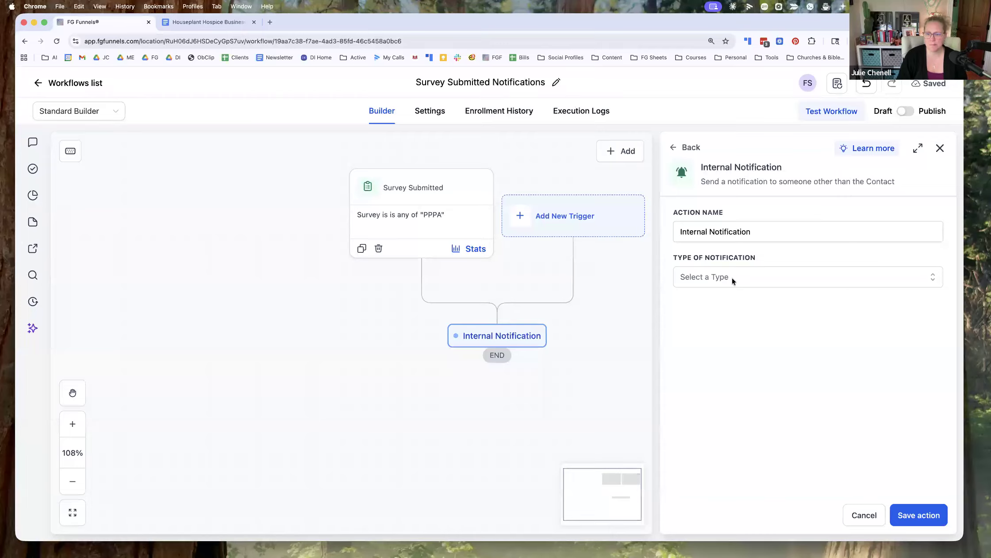
click(748, 277)
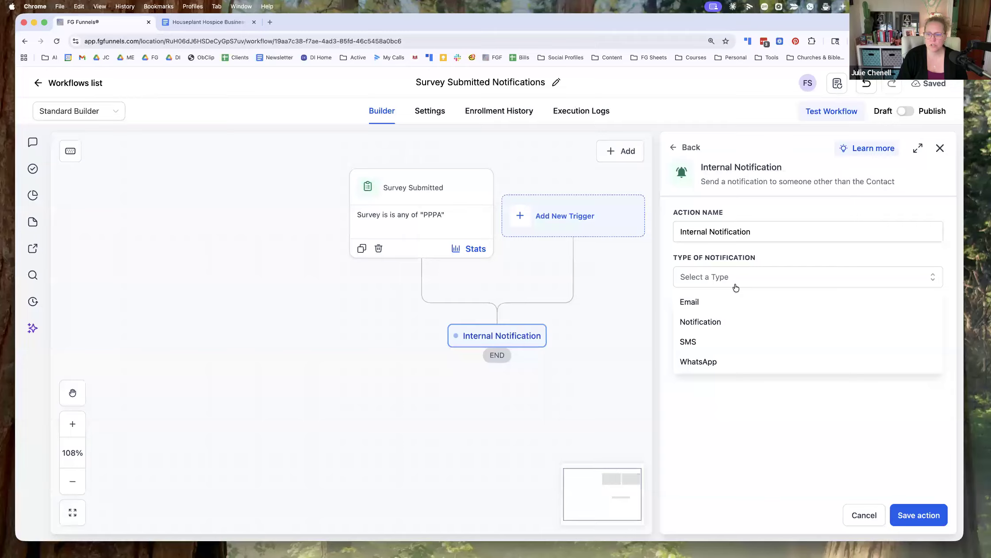
- Make it an email notification from the user's first name and the user's email address
click(696, 303)
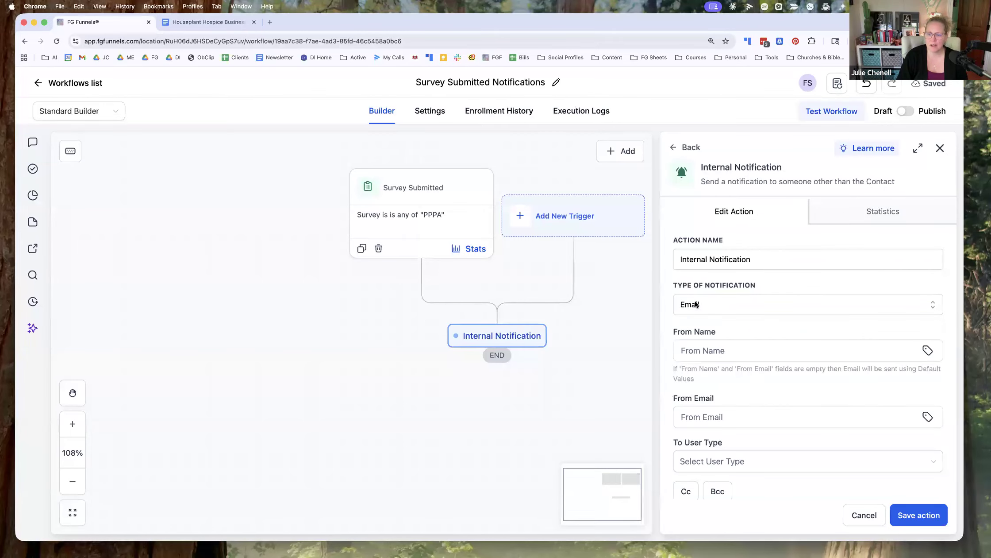
click(747, 350)
scroll(746, 346, down, 3)
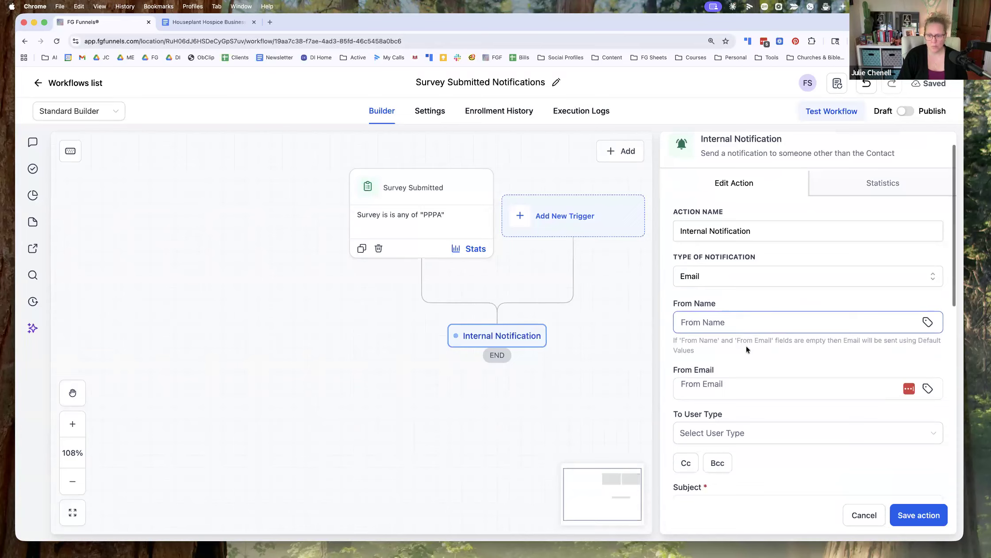
click(928, 293)
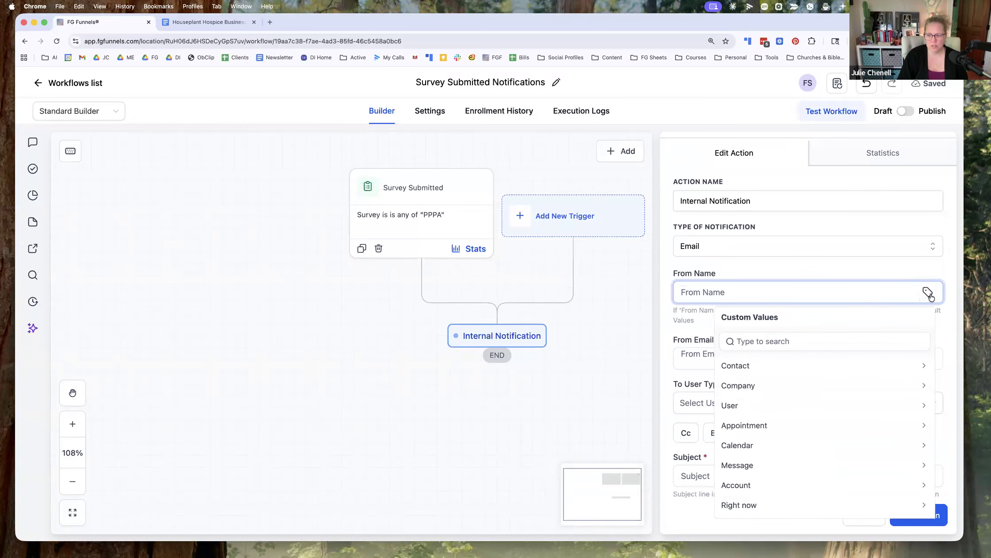
click(757, 405)
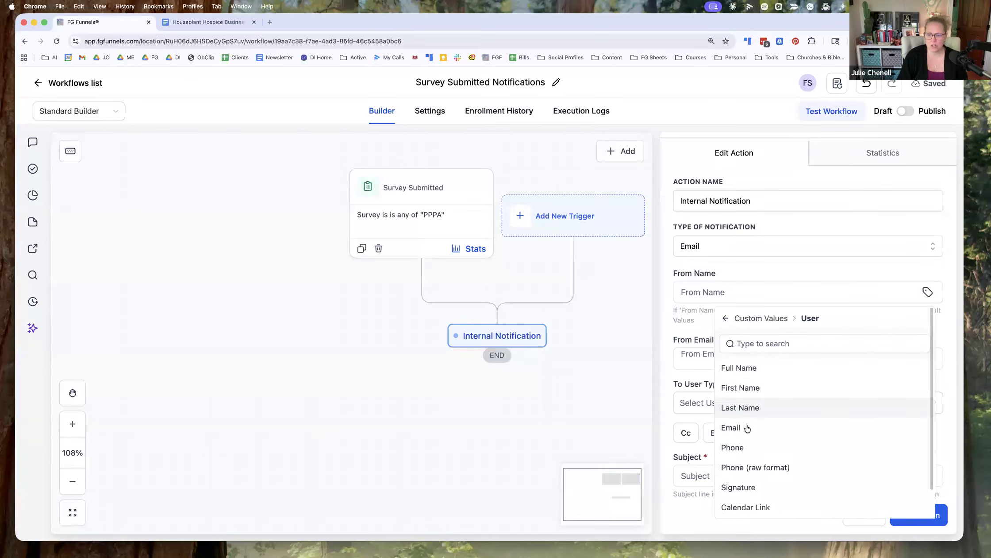
click(748, 427)
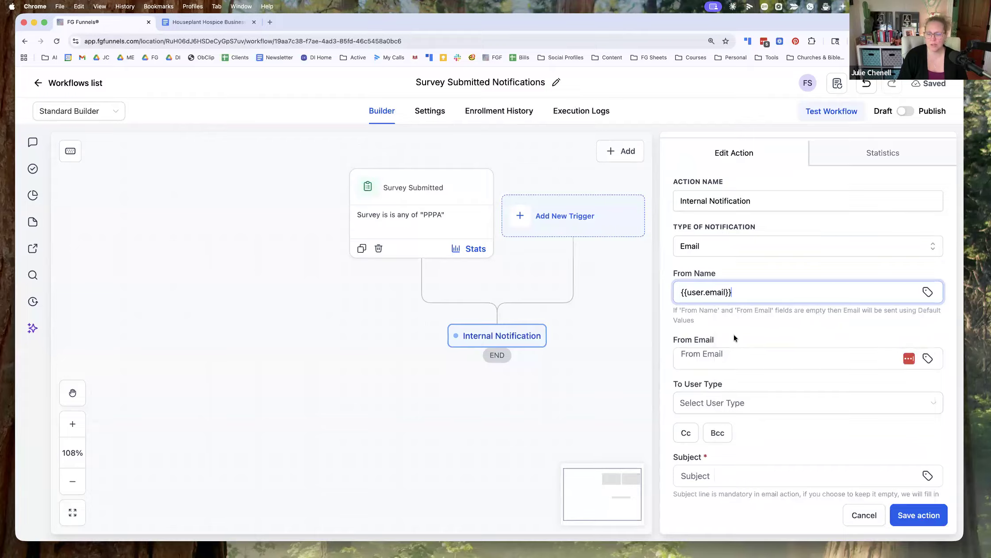
scroll(733, 333, down, 1)
click(720, 321)
click(895, 258)
drag(736, 256, 680, 261)
key(super+c)
click(700, 321)
key(super+v)
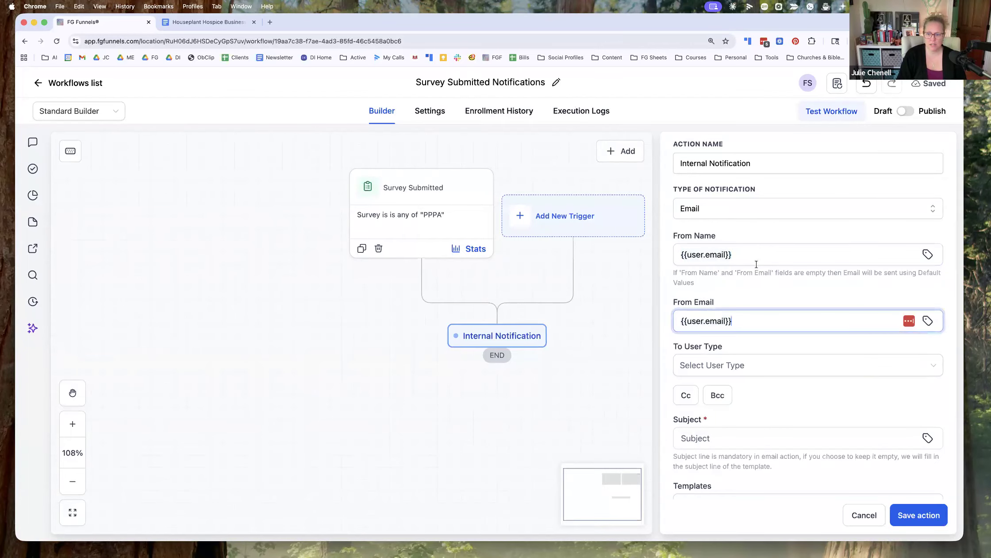
triple_click(776, 258)
key(BackSpace)
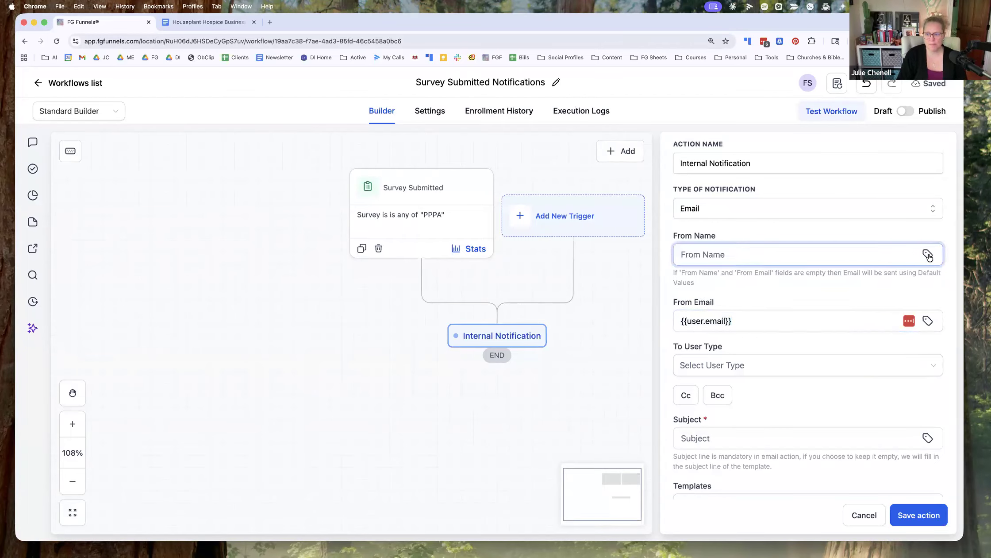
click(927, 254)
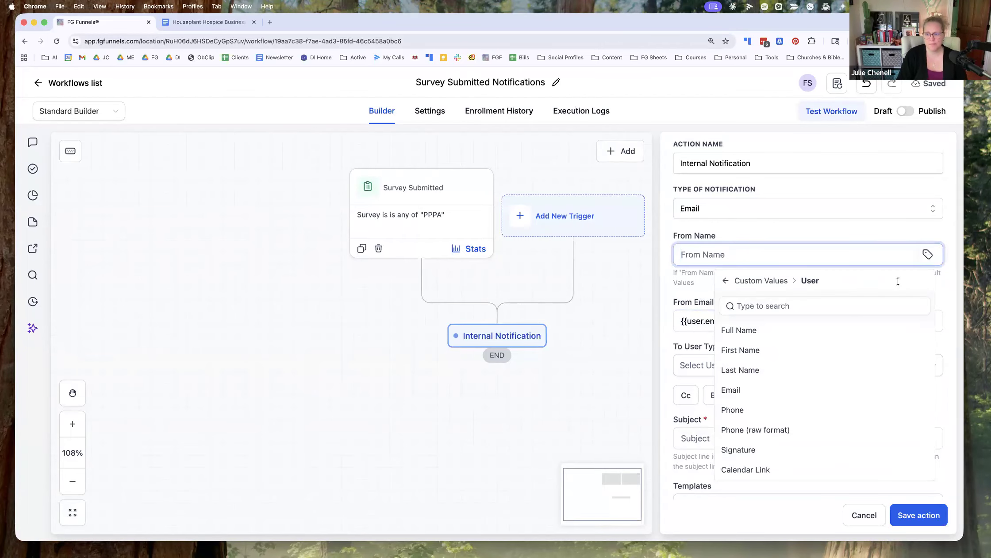
click(750, 349)
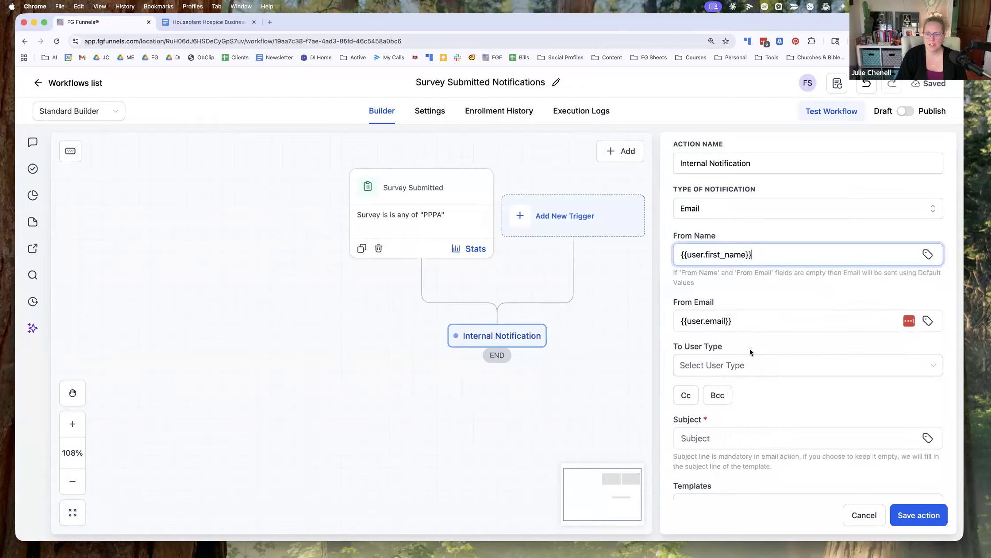
scroll(702, 371, down, 2)
- Send the notification to a Custom Email recipient, filling in the business email address
click(702, 313)
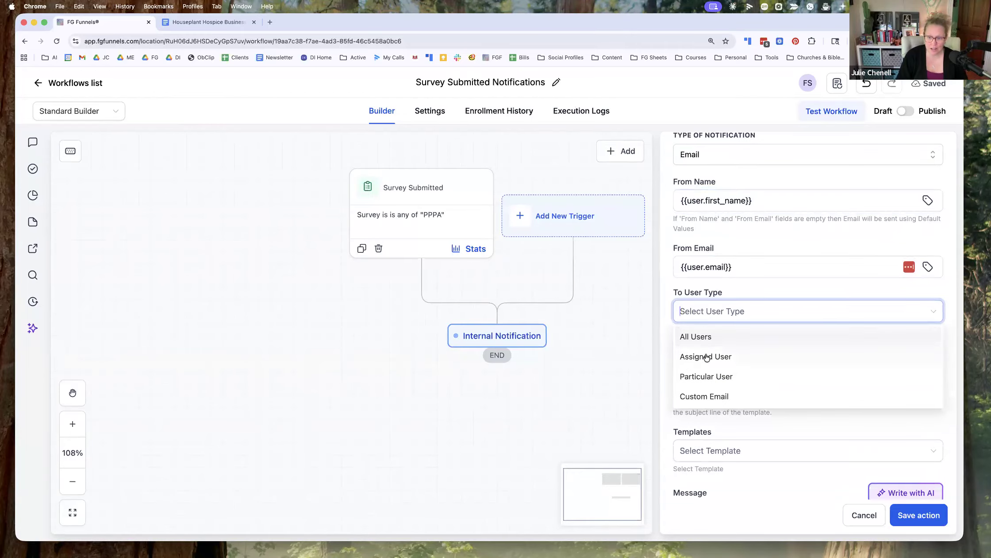
click(705, 396)
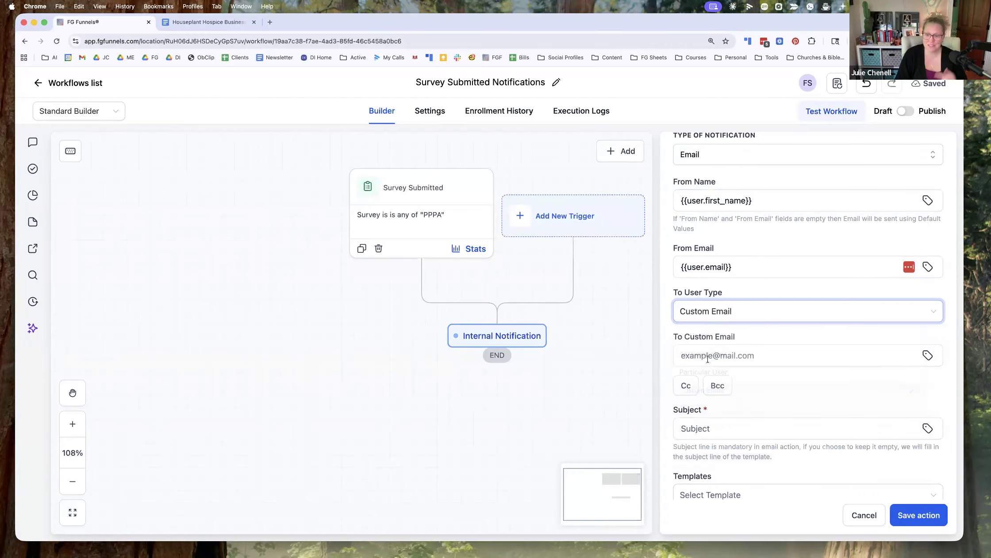
click(692, 354)
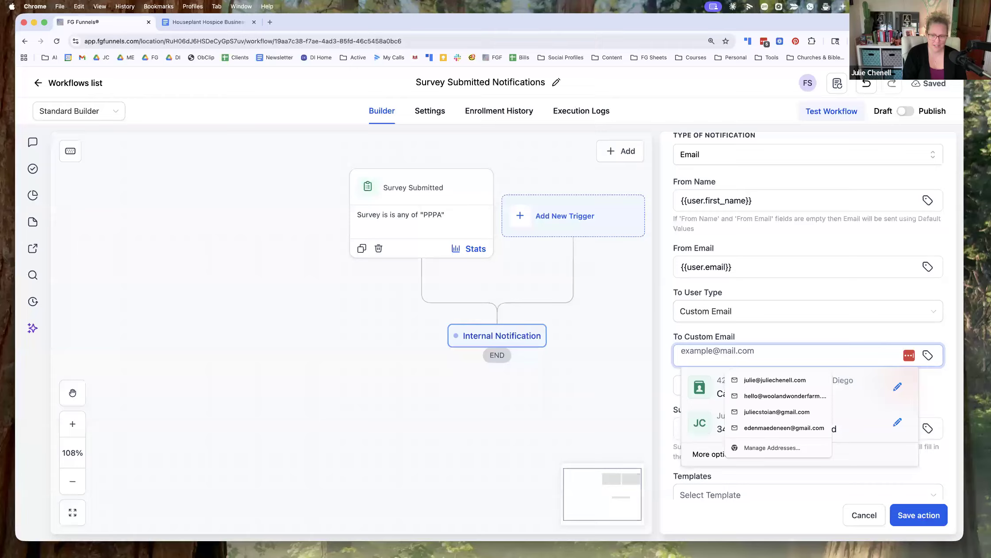
text(juli)
key(BackSpace)
key(BackSpace)
key(BackSpace)
key(BackSpace)
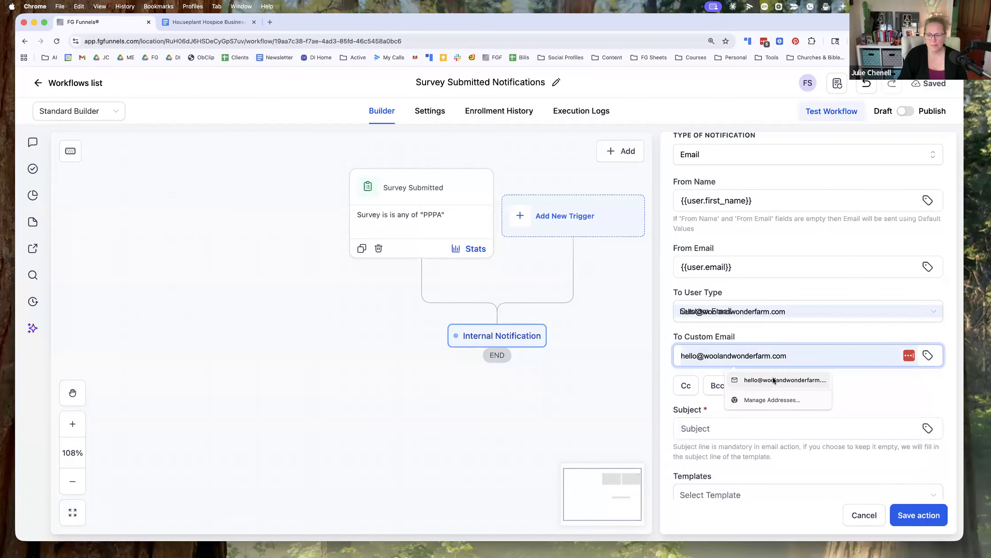
click(821, 379)
click(843, 396)
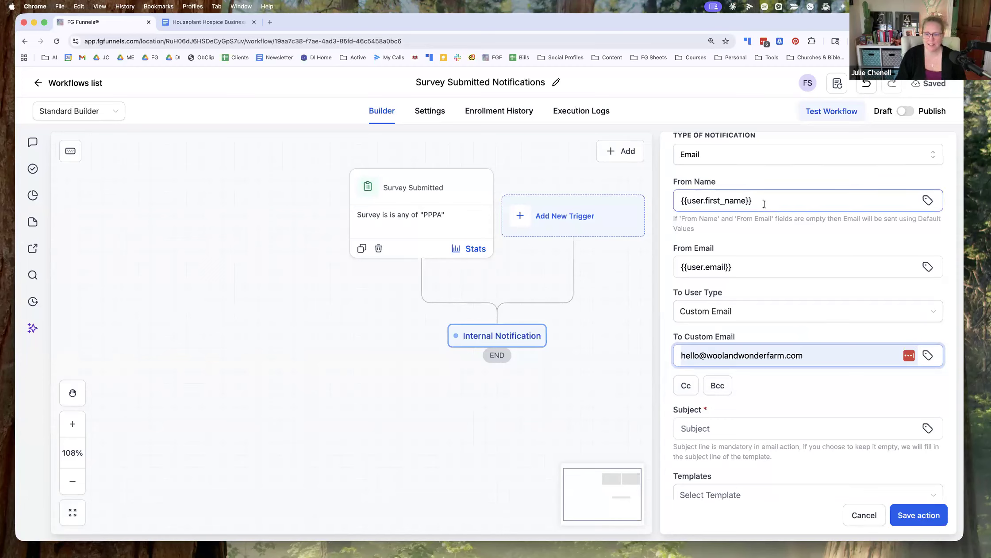
- Set the subject to '{{contact.name}} has submitted their survey' using the contact Full Name merge field
click(687, 428)
scroll(873, 341, down, 2)
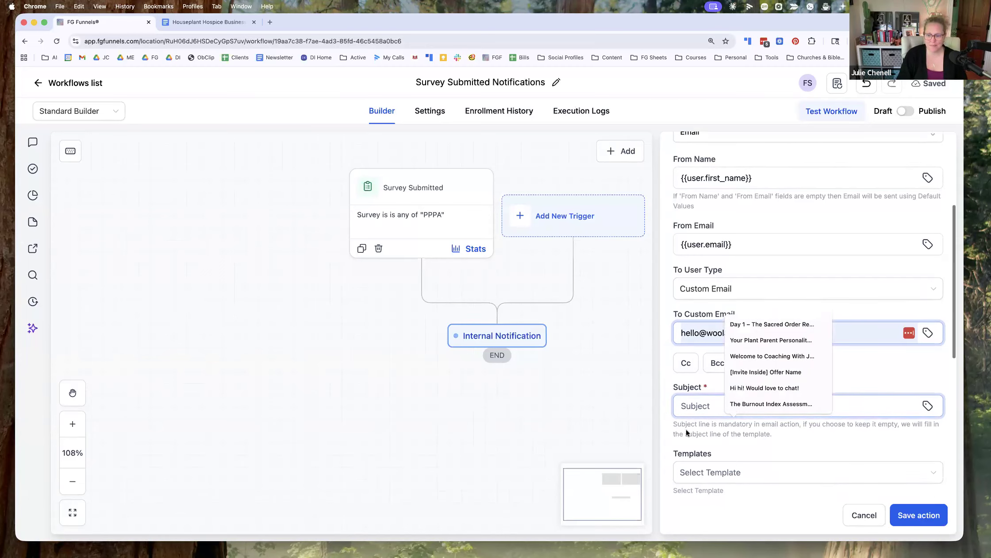
click(872, 338)
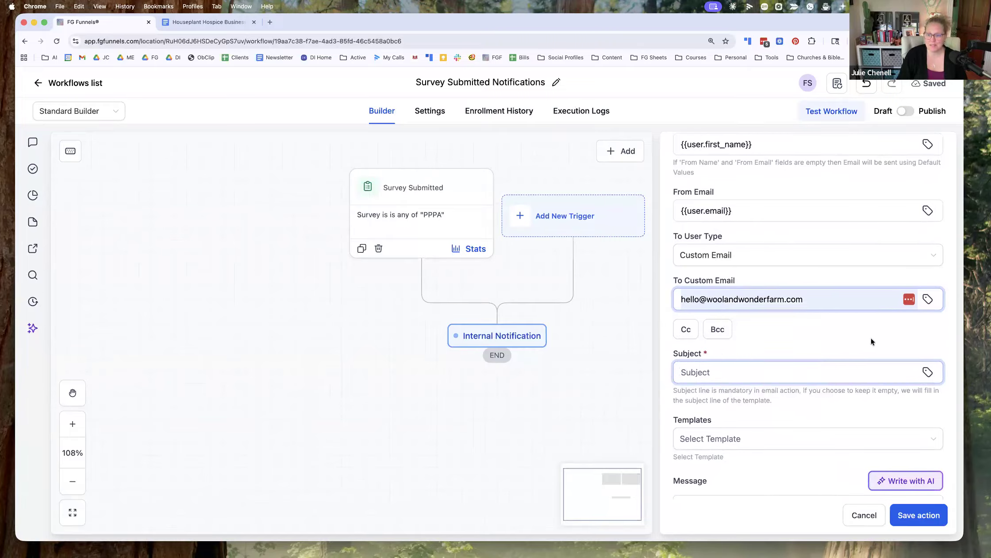
click(683, 374)
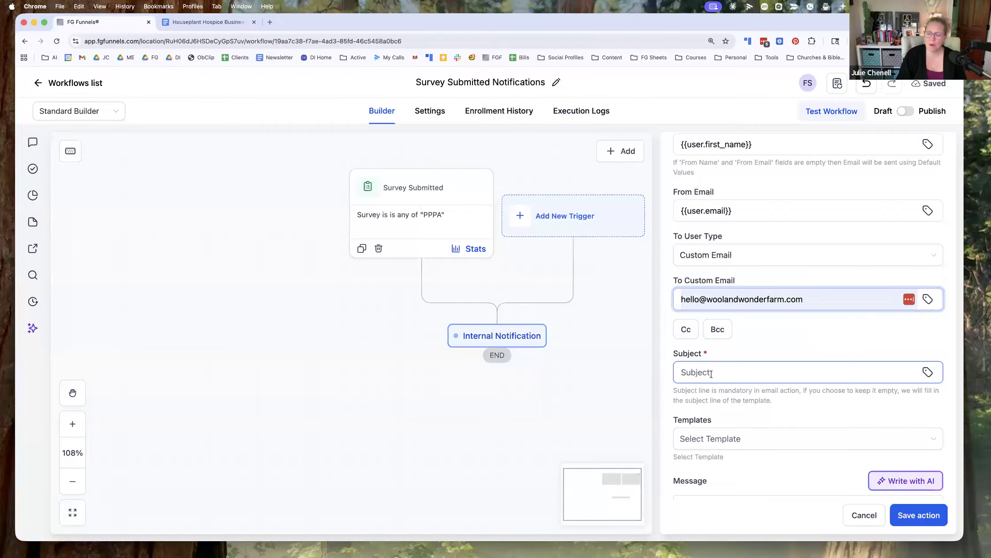
click(704, 374)
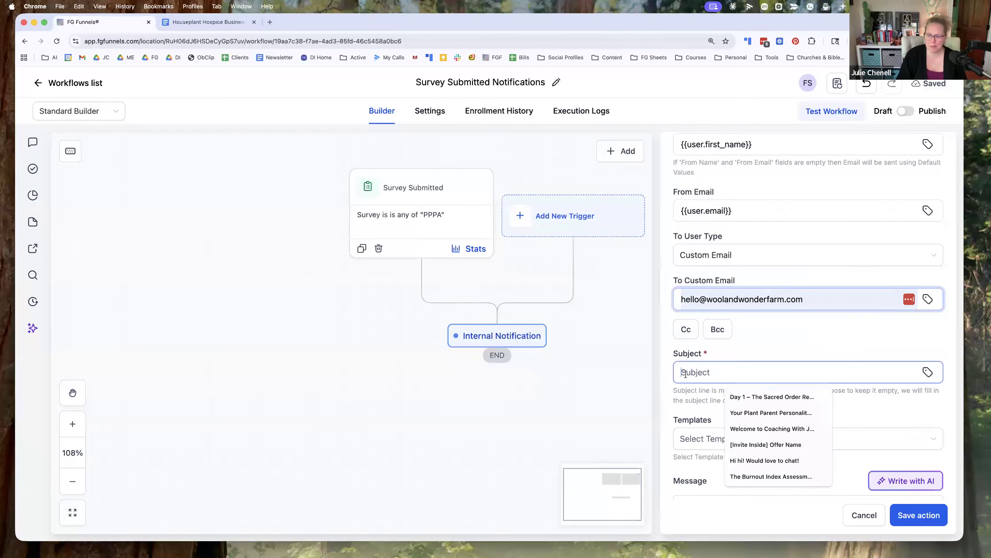
click(928, 372)
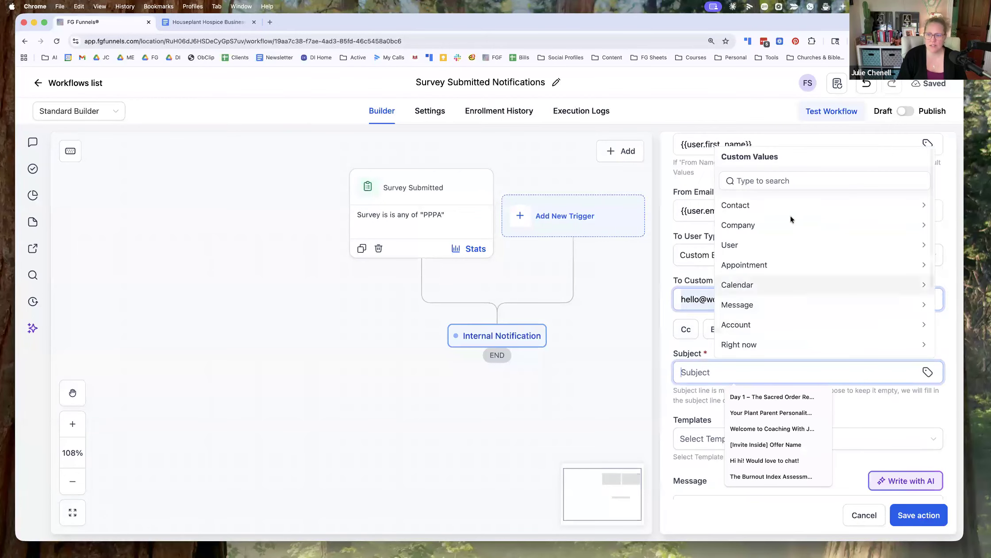
click(772, 208)
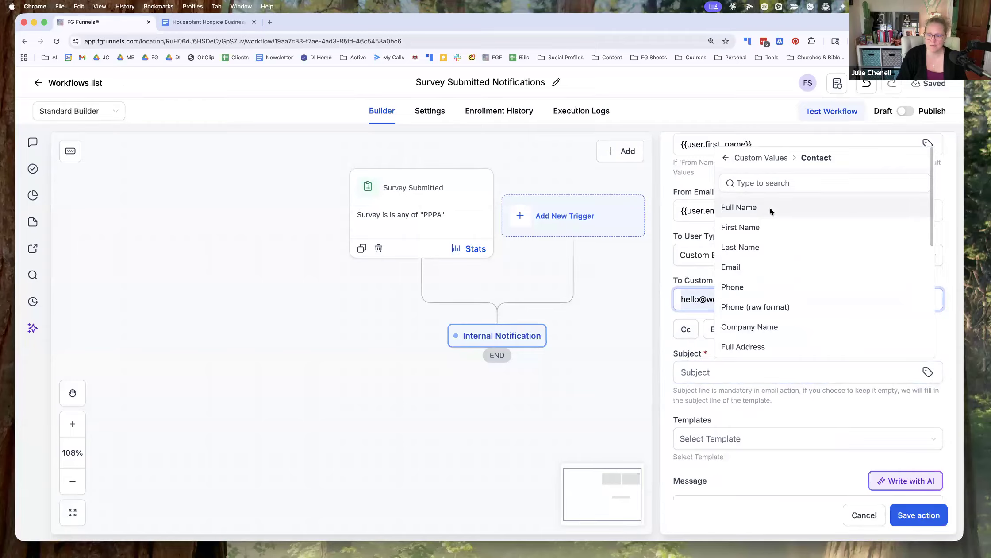
click(771, 207)
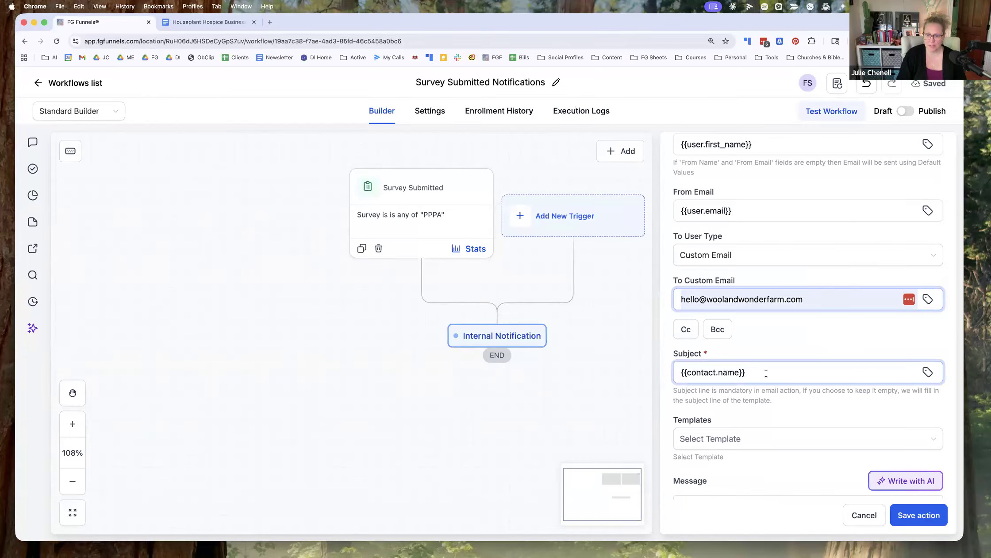
text(has submitted their survey)
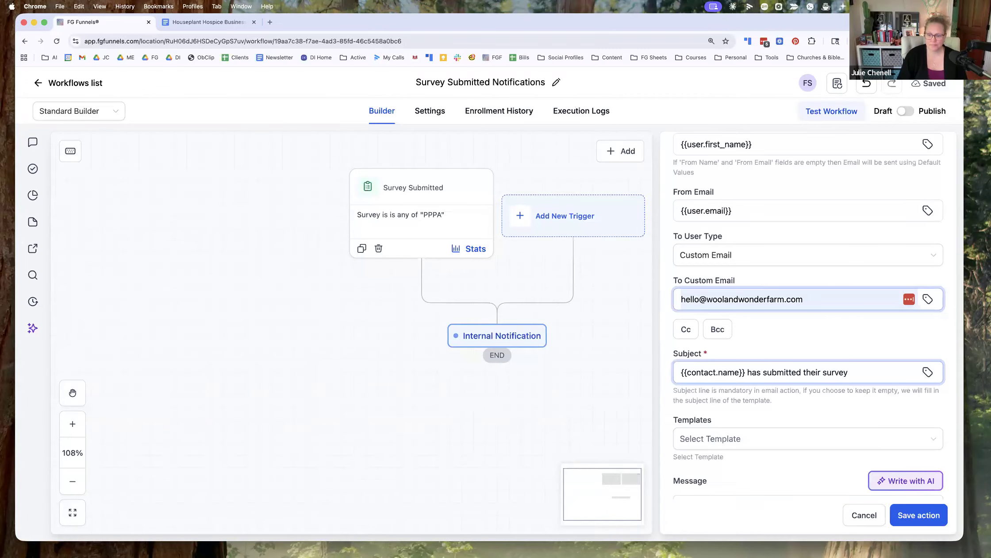
- Write the message 'Please login and check their survey.' followed by 'Question 1 - How many plants do you have?'
scroll(719, 414, down, 5)
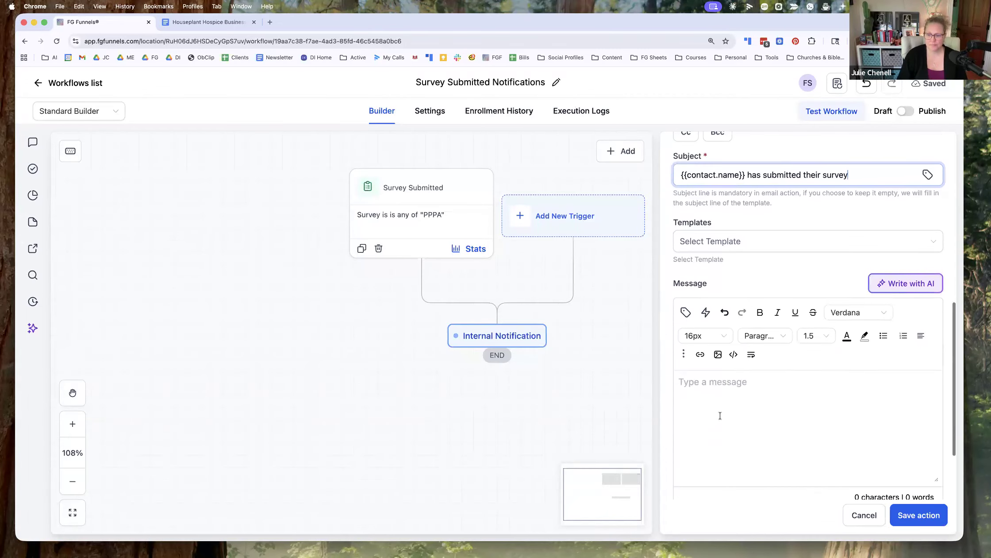
click(719, 390)
text(Please )
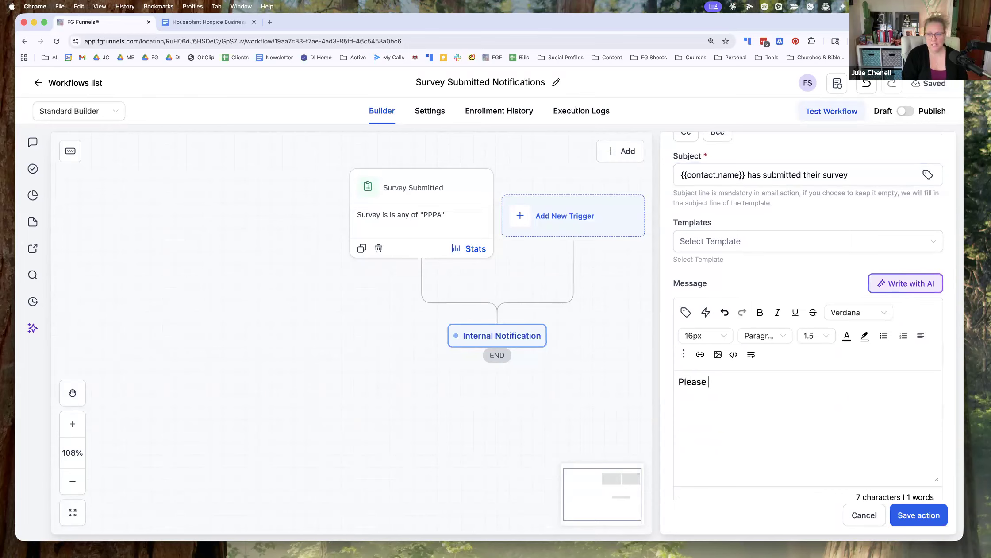
text(login and che)
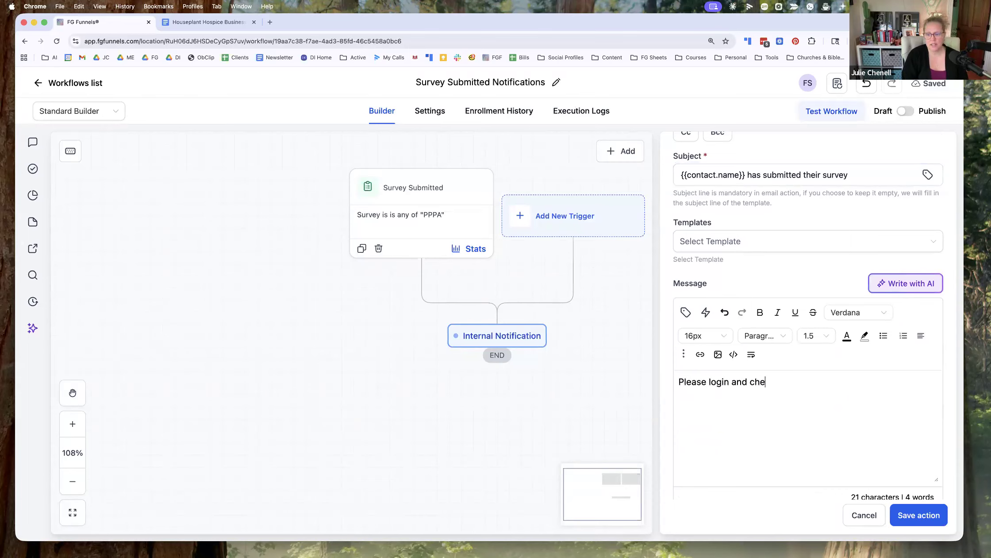
text(ck their survey.)
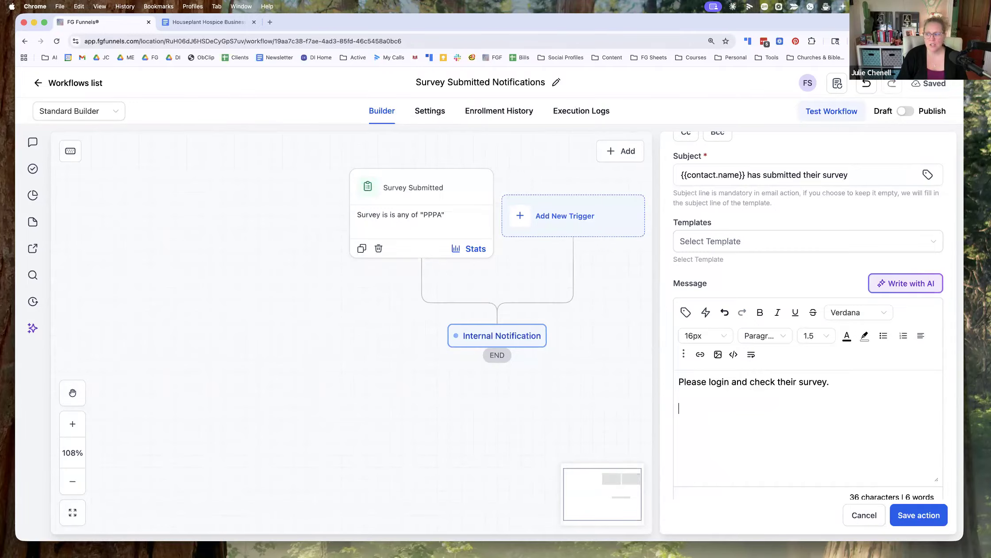
scroll(808, 319, up, 2)
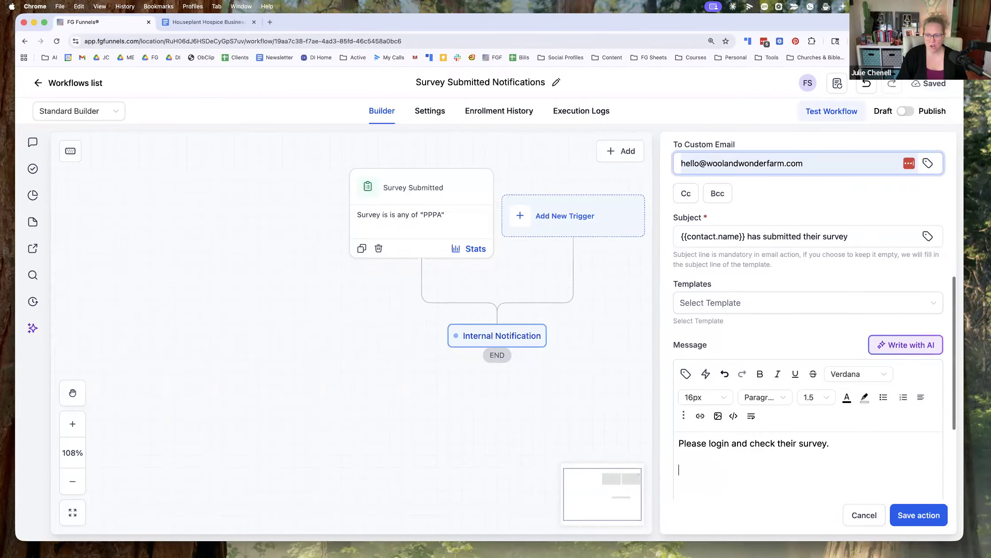
scroll(808, 319, down, 4)
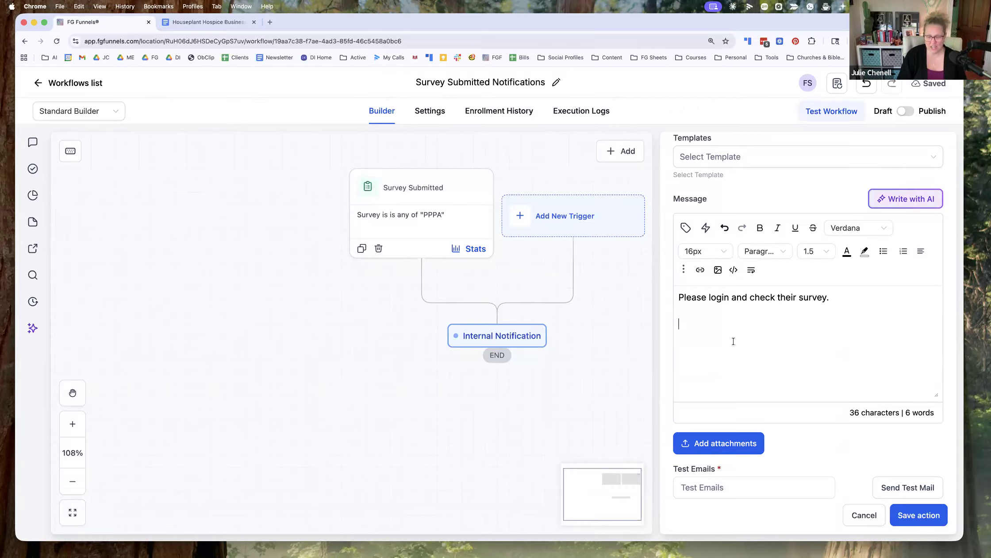
text(Question 1)
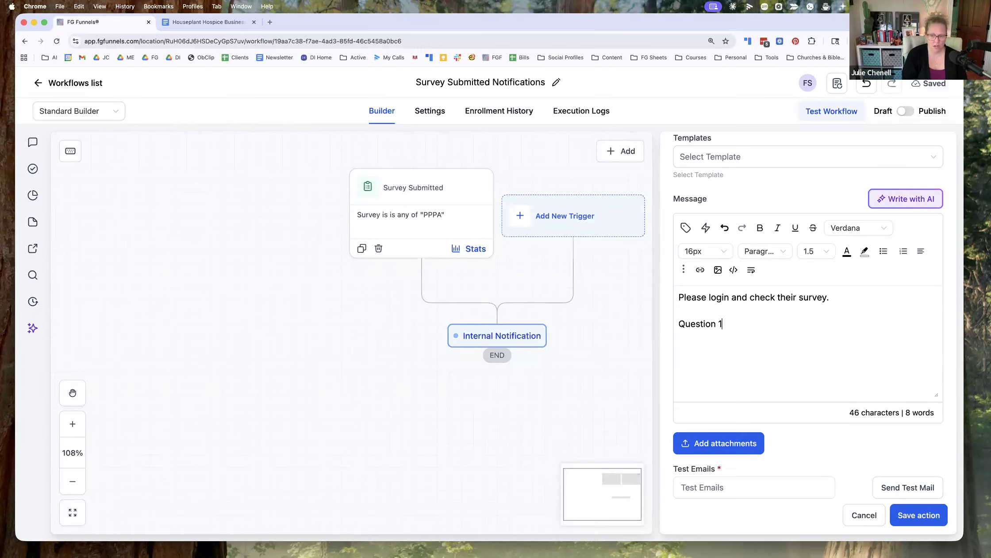
text( - How many pl)
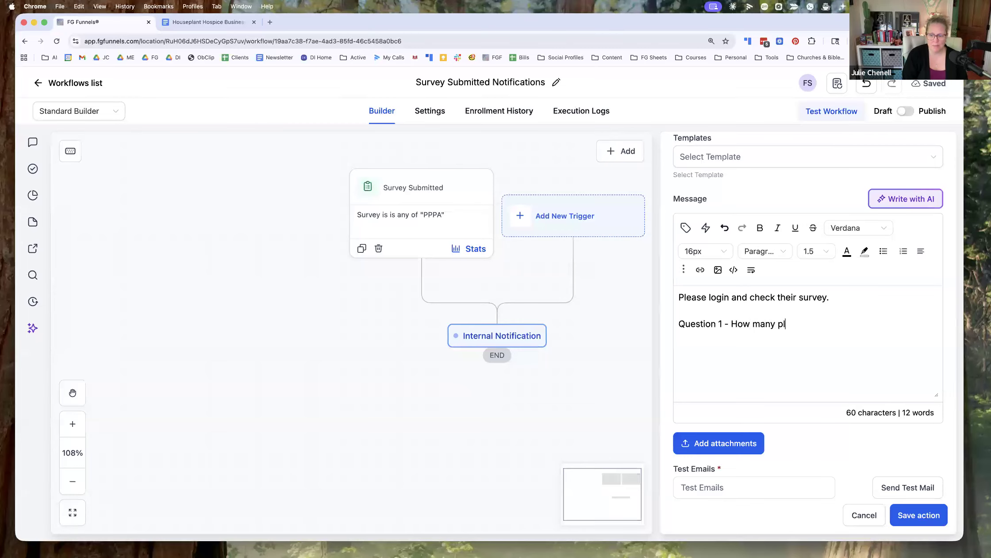
text(ants do you have?)
key(Return)
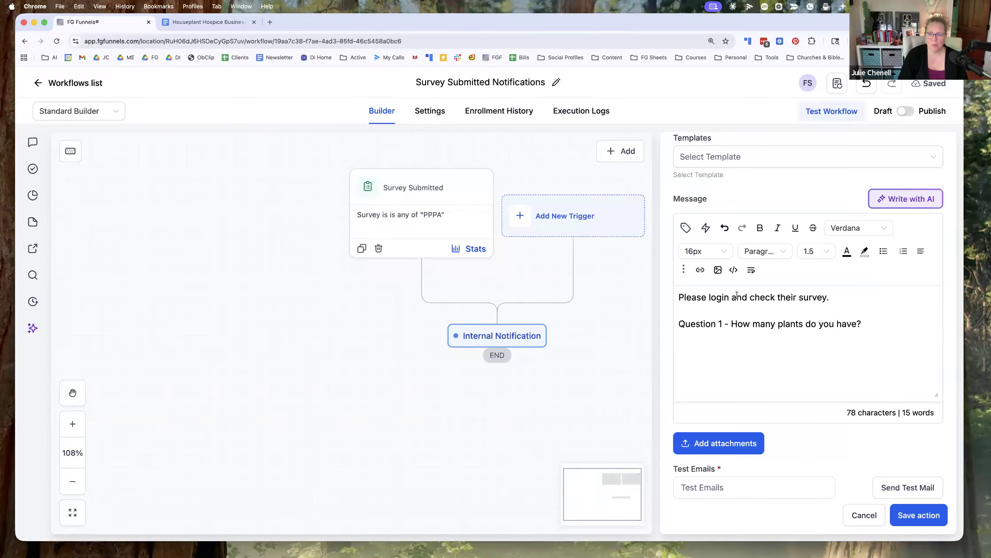
- Insert the plant-count survey field under Question 1, then add 'Question 2 - What's your biggest problem with plants?'
click(685, 229)
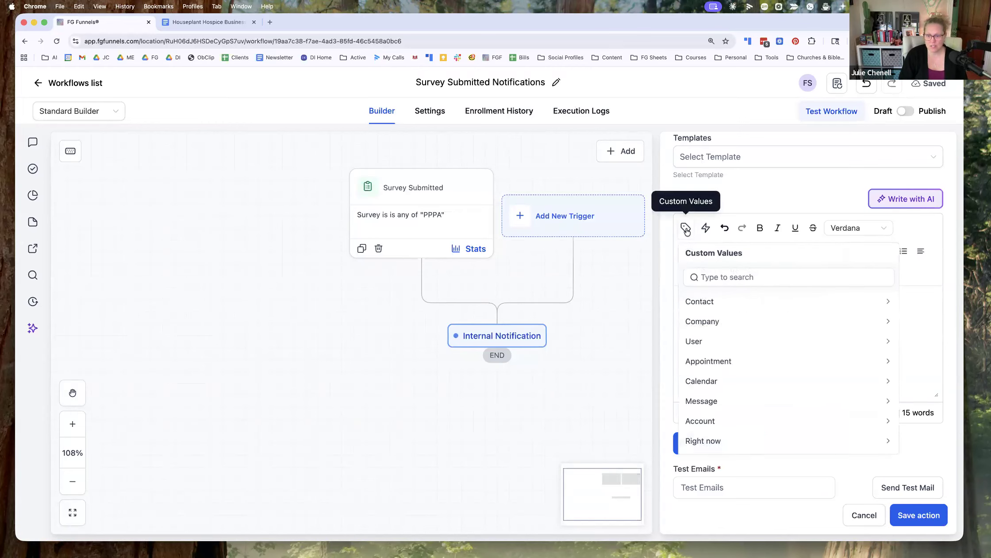
click(705, 307)
scroll(717, 359, down, 5)
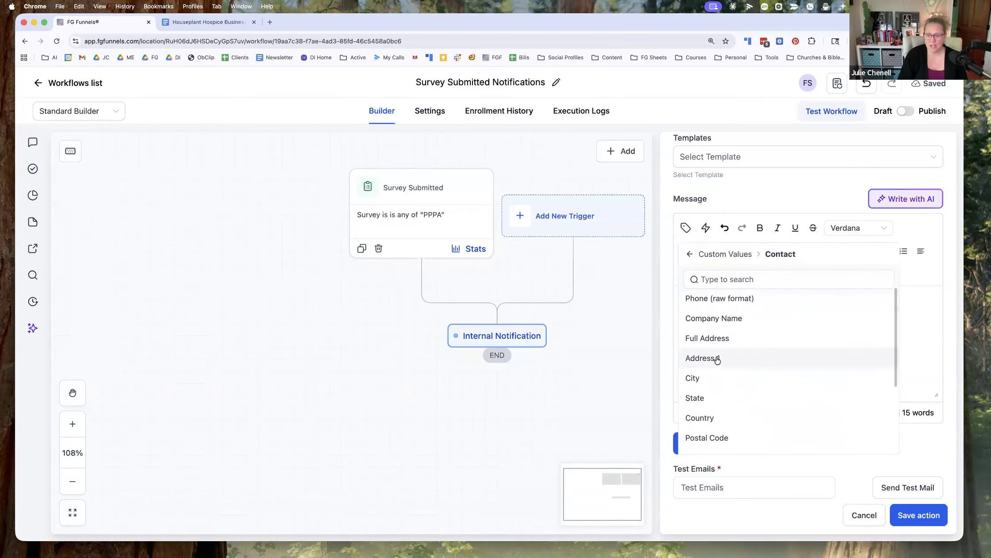
scroll(717, 360, down, 2)
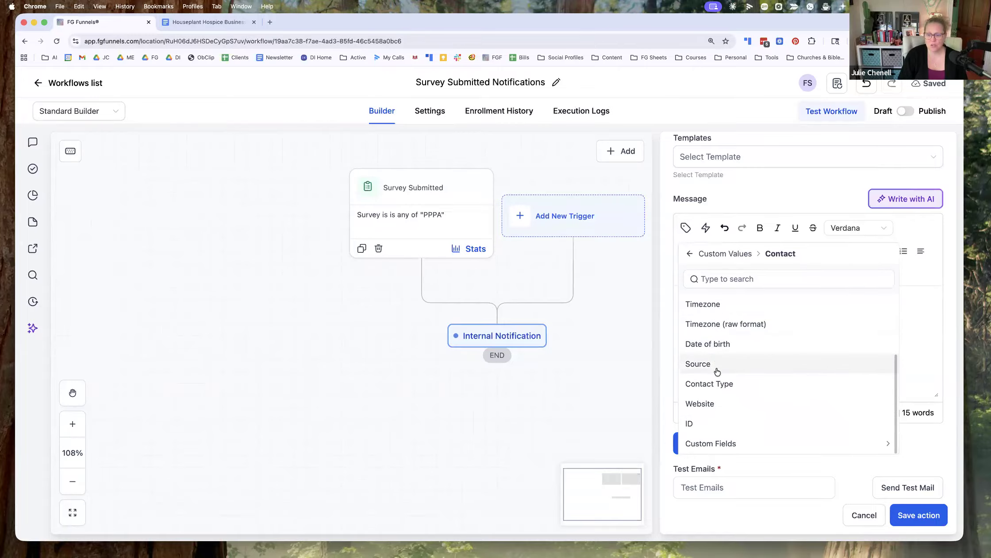
click(712, 444)
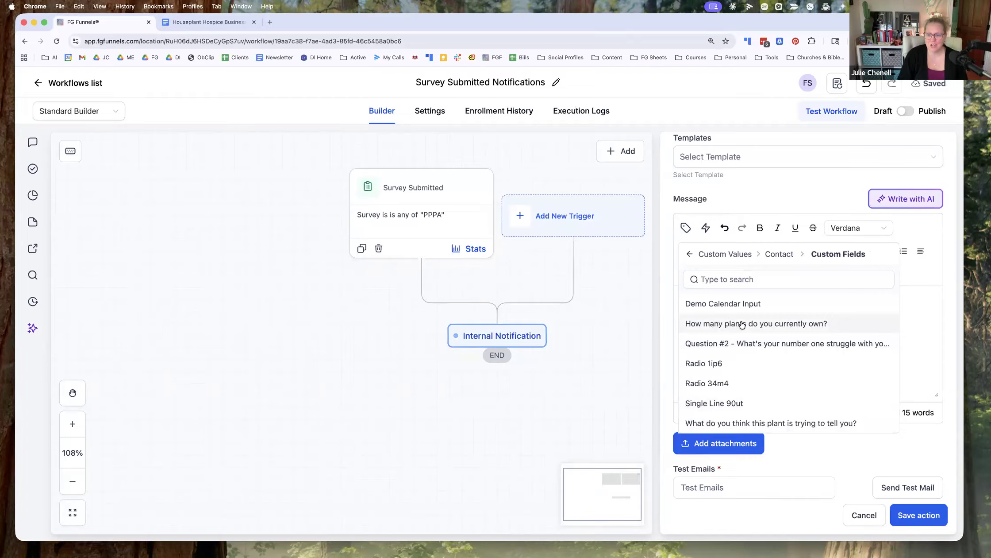
click(743, 325)
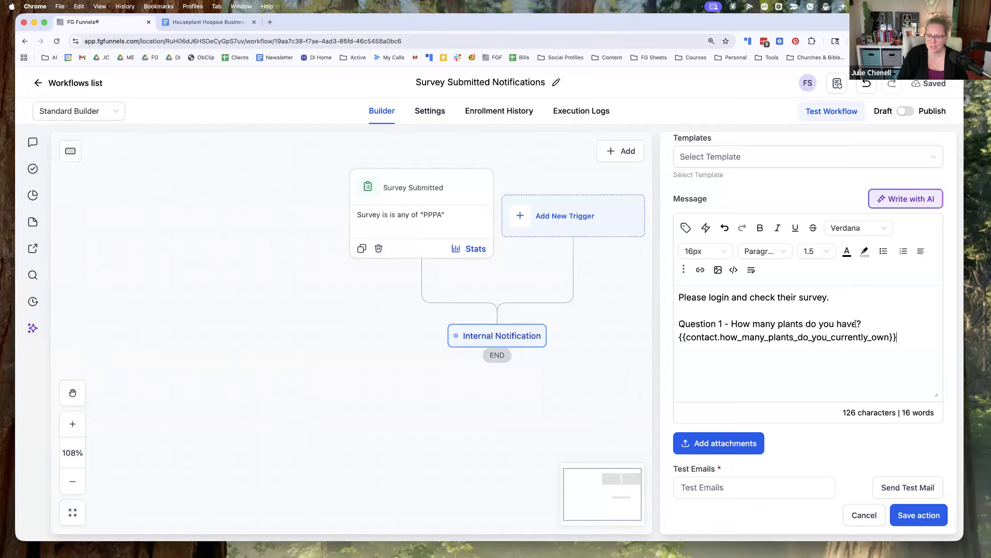
drag(678, 338, 895, 337)
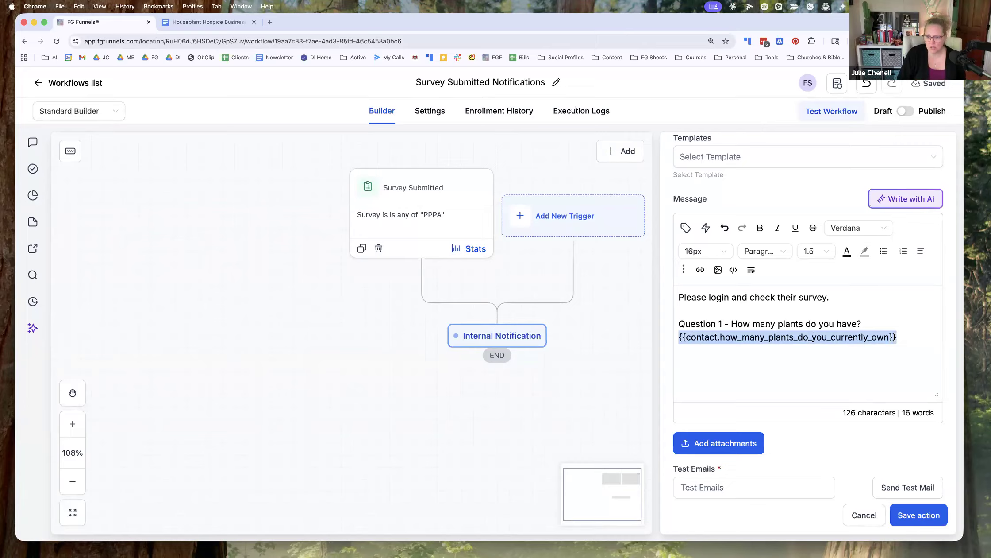
click(900, 336)
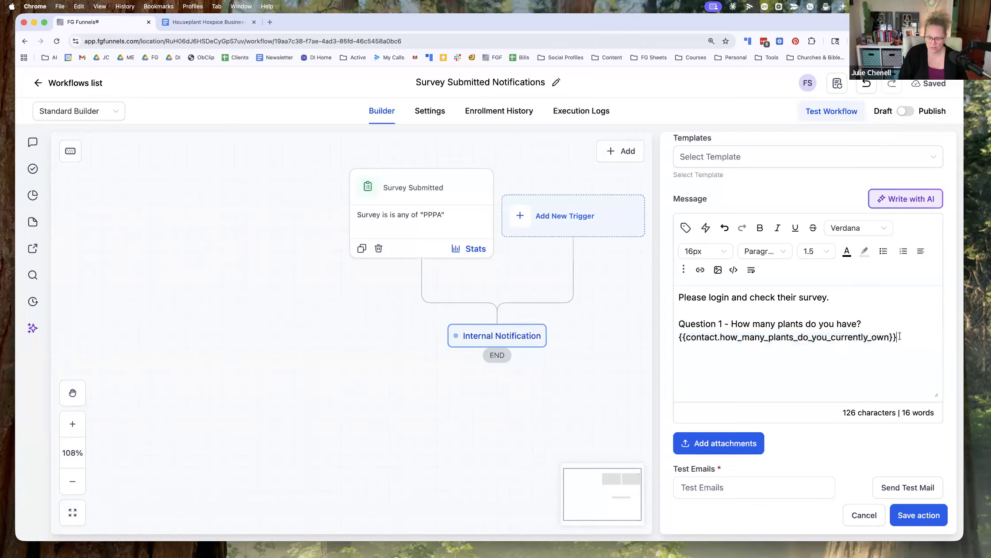
key(Return)
key(Return)
text(Question 2 -)
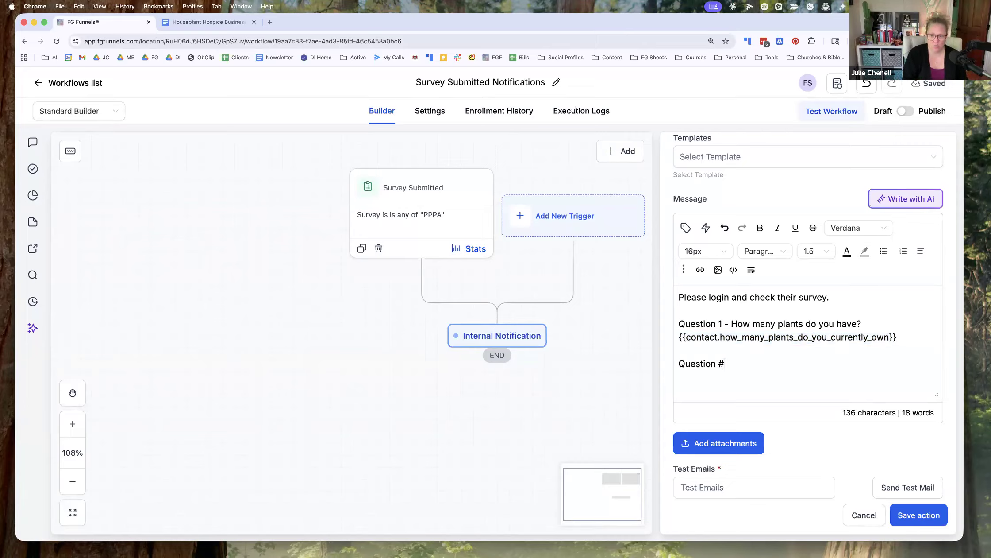
text( What's your bigg)
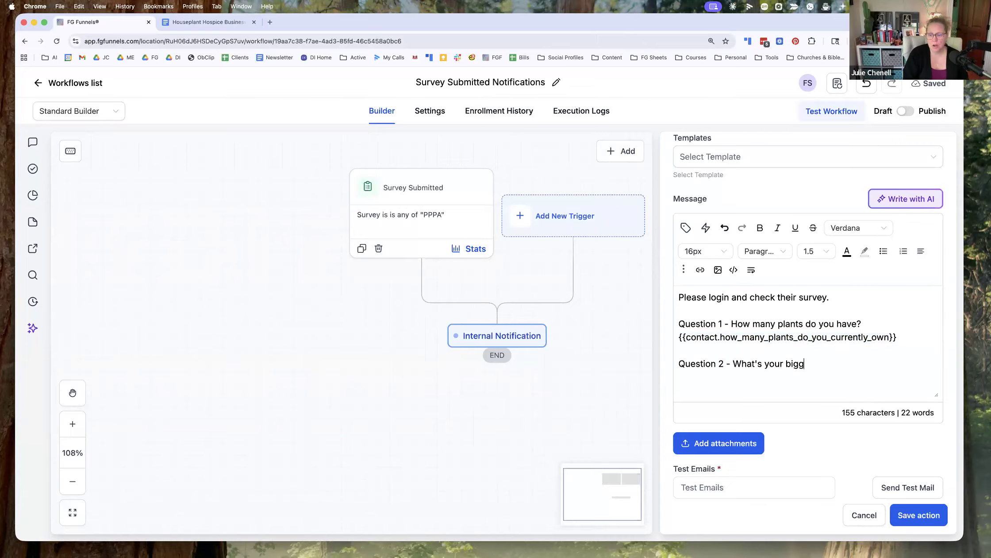
text(est problem with plants?)
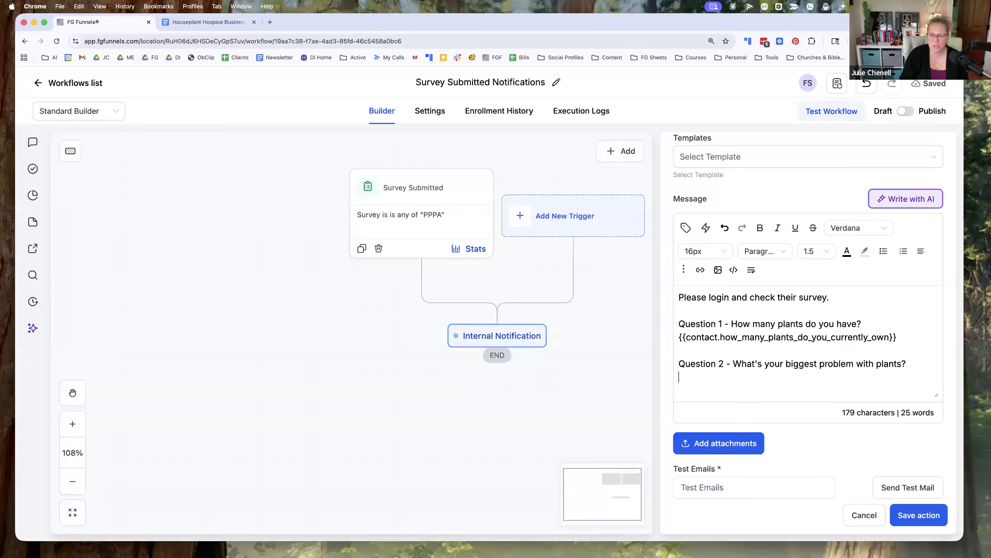
- Insert the biggest-problem survey field after Question 2, add a sign-off, and save the notification
click(685, 228)
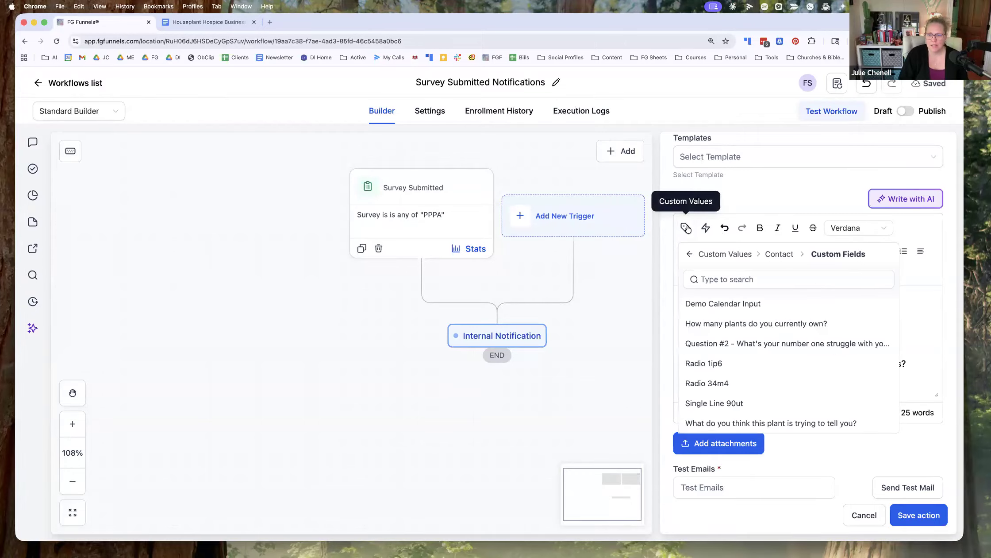
click(721, 343)
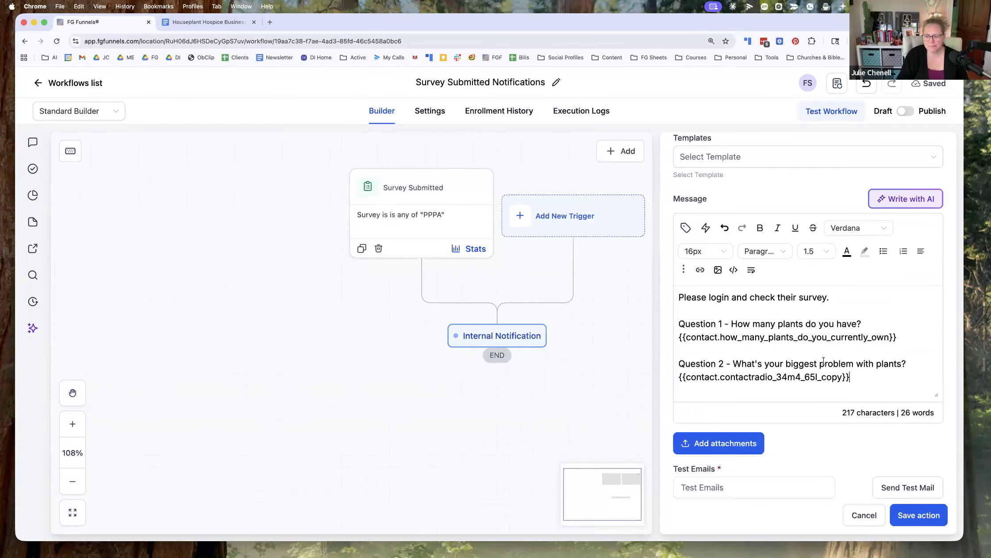
scroll(824, 360, down, 3)
text(xx Julie)
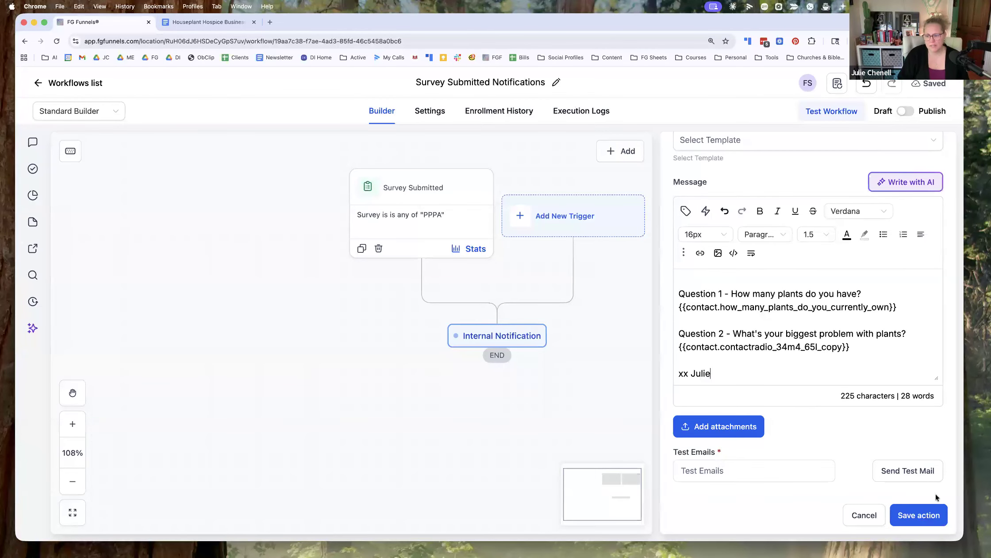
click(926, 513)
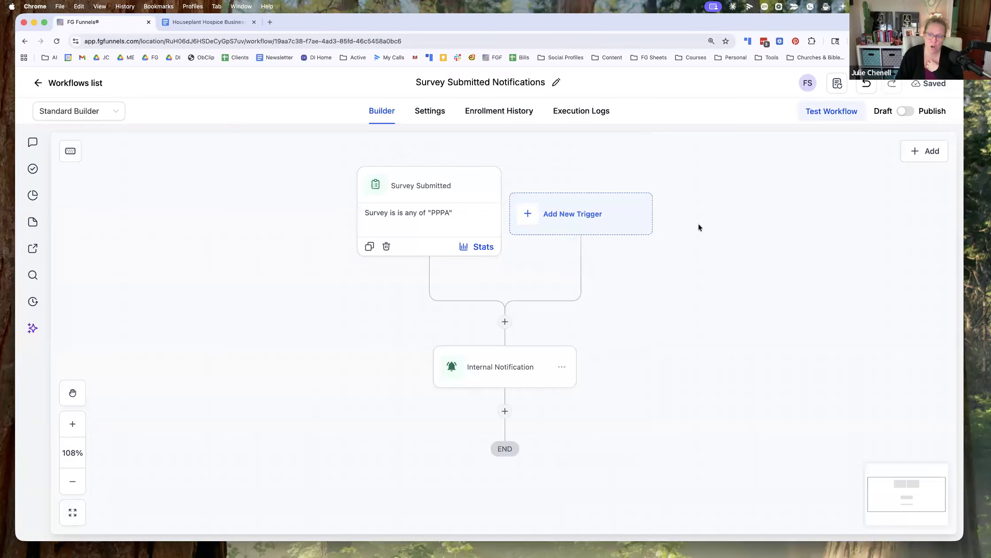
- Publish and save the workflow, then switch to the Houseplant Hospice Business Pack document
click(912, 113)
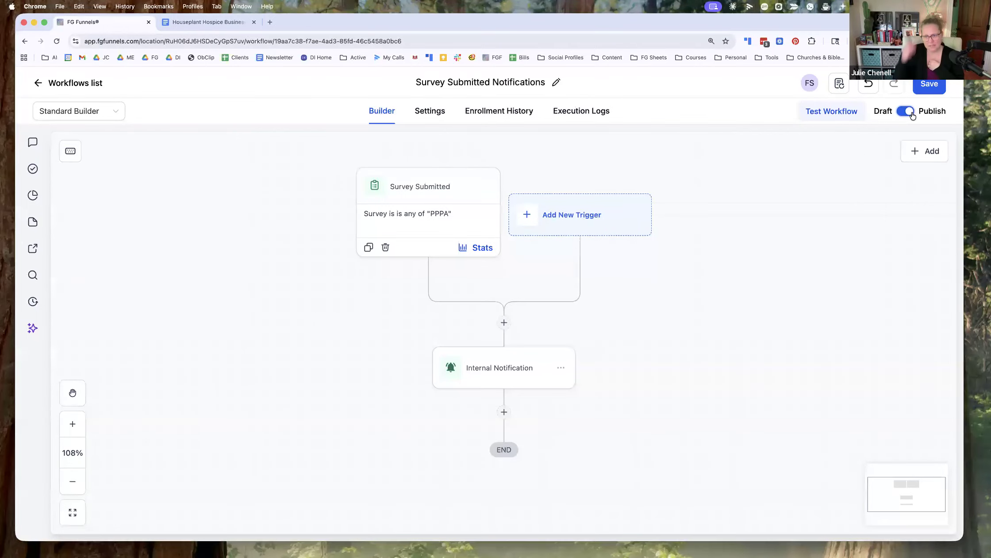
click(933, 87)
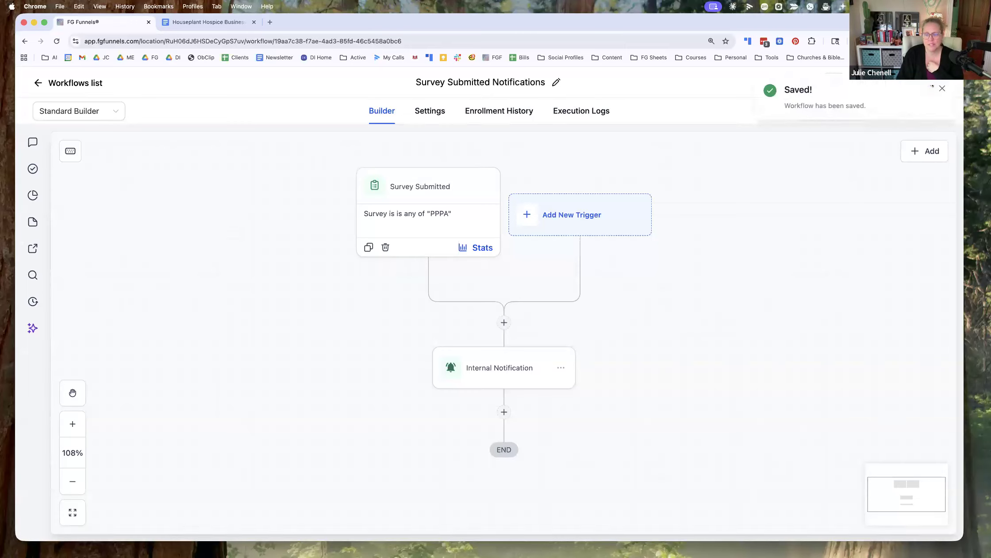
click(941, 89)
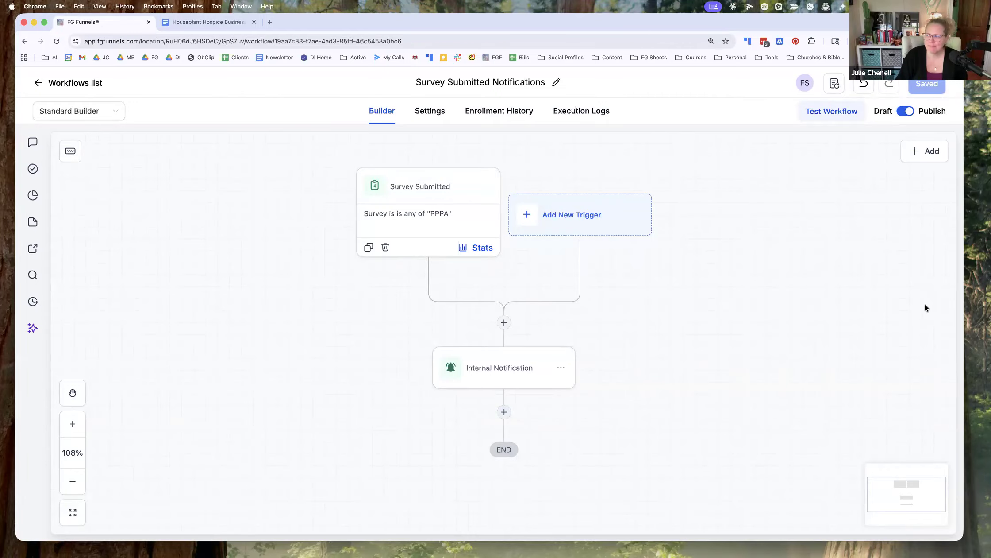
click(190, 22)
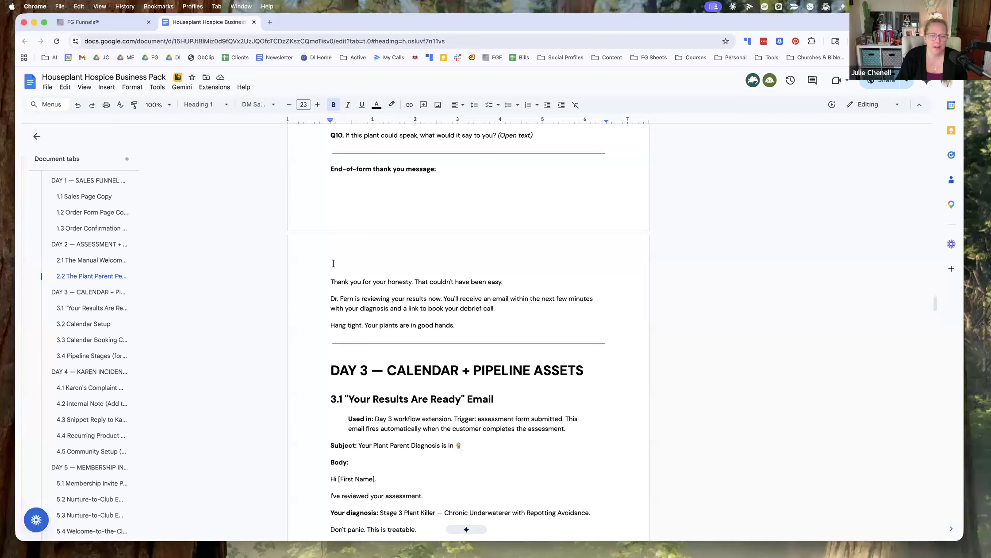
- Select the section 3.1 'Your Results Are Ready' email copy from Subject to sign-off, then return to FG Funnels
scroll(333, 263, down, 3)
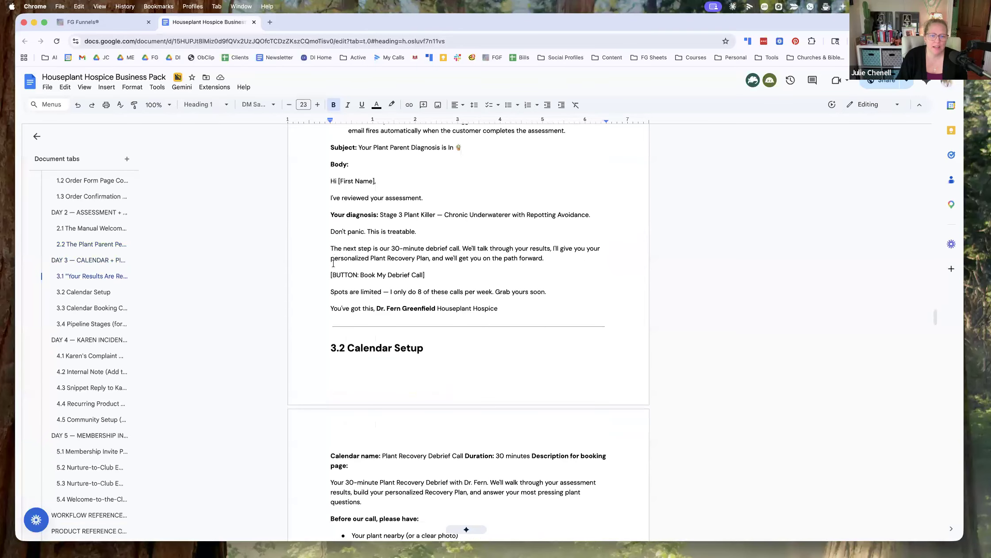
scroll(333, 263, up, 1)
scroll(333, 263, up, 2)
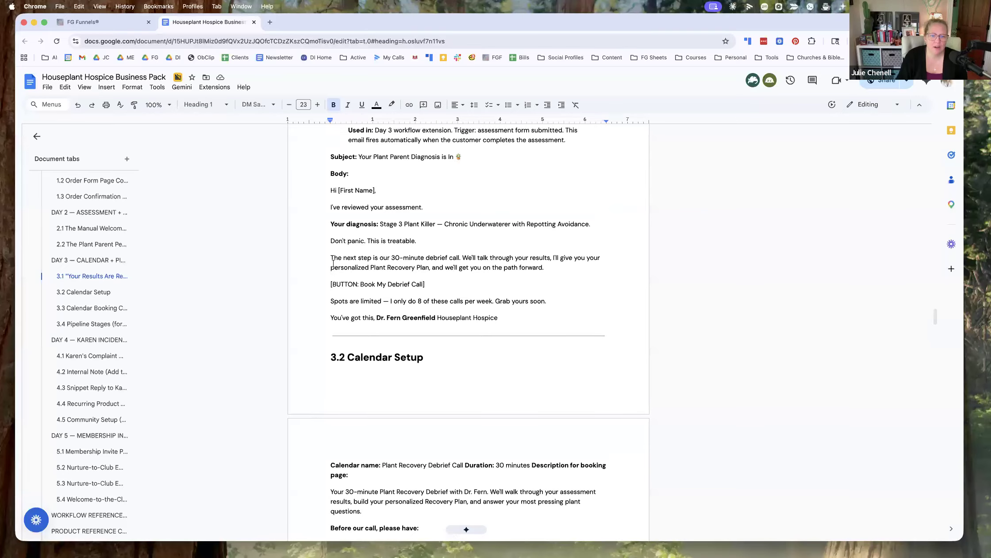
scroll(361, 202, up, 1)
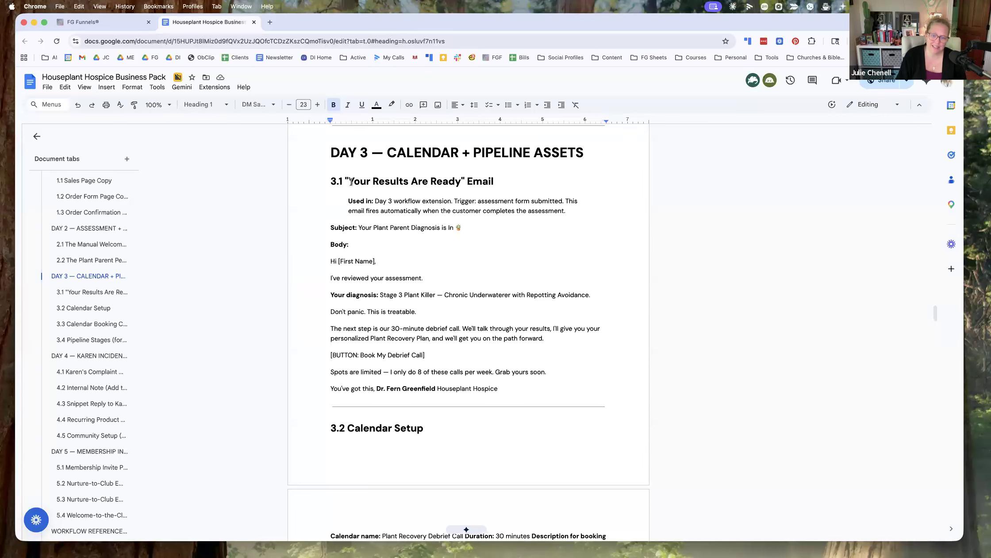
drag(347, 230, 502, 389)
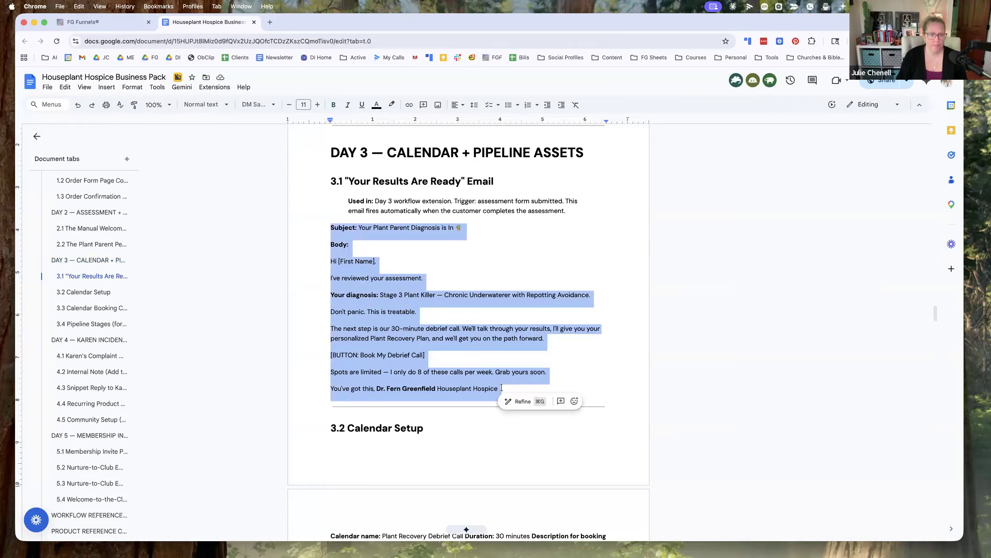
click(76, 22)
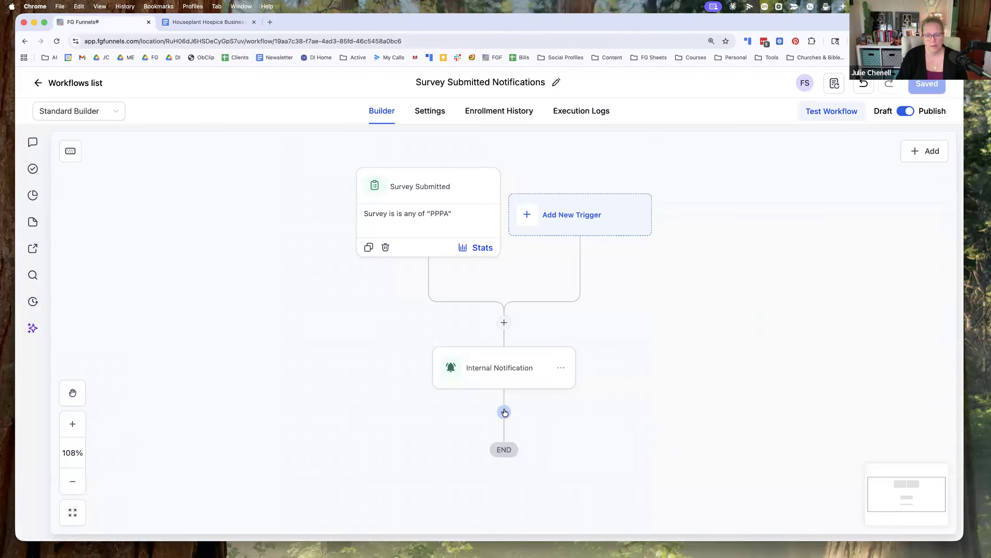
- Add a Wait step with a 1-minute time delay after the Internal Notification and save it
click(504, 412)
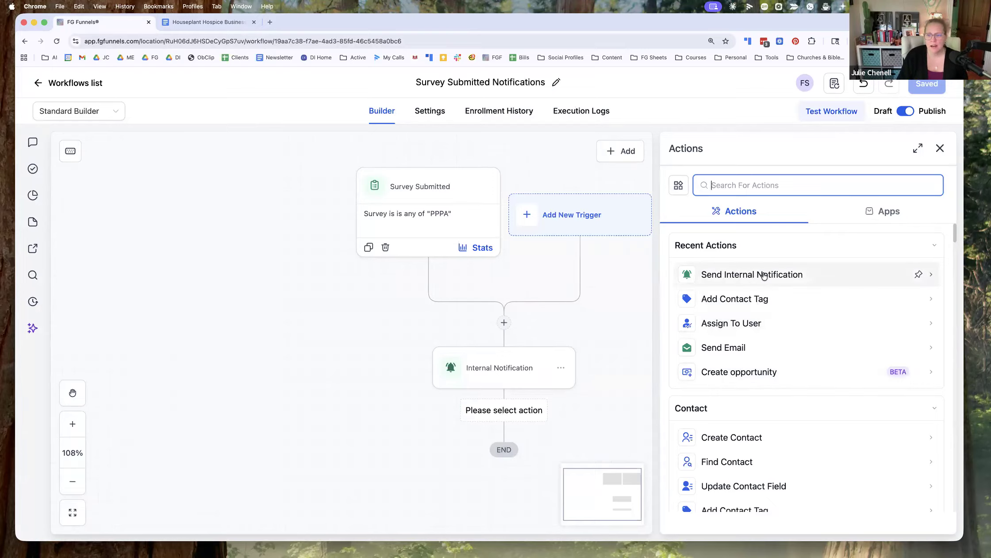
scroll(757, 316, down, 3)
scroll(744, 275, up, 3)
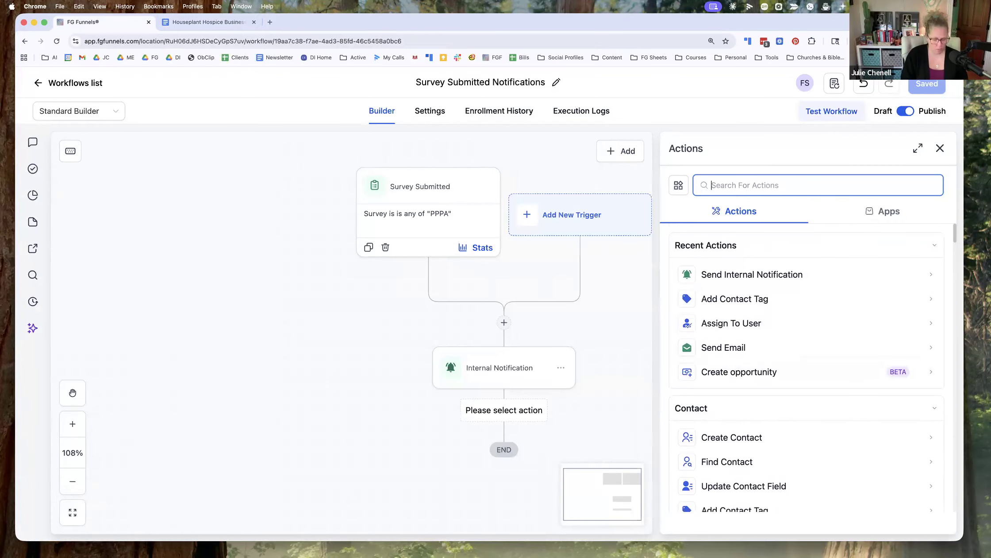
text(wai)
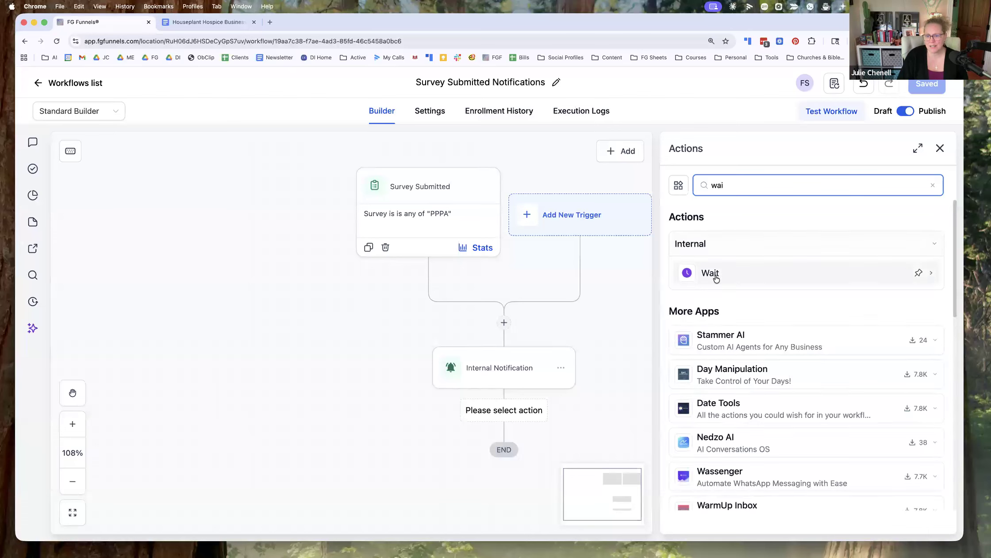
click(712, 273)
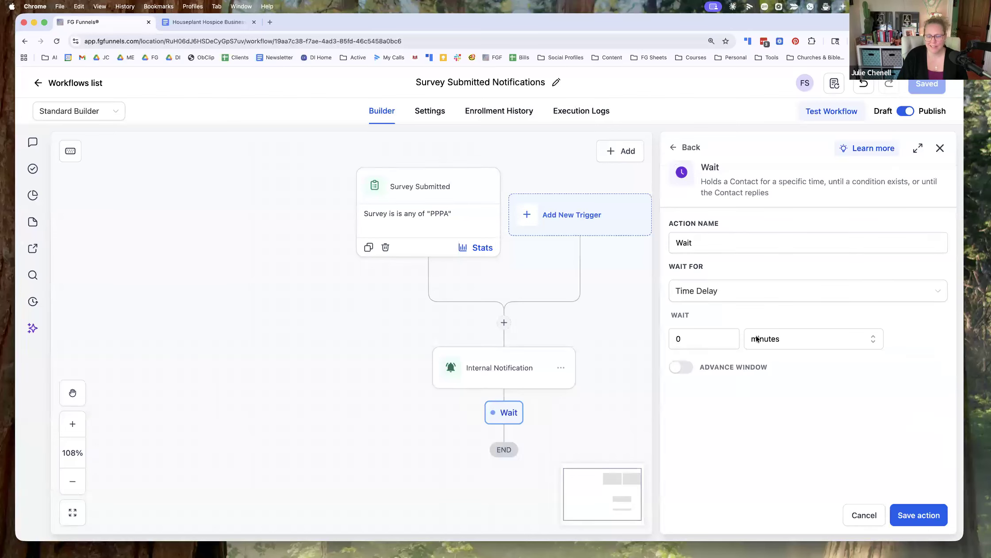
click(777, 339)
key(Down)
key(Return)
click(682, 338)
text(2)
click(749, 396)
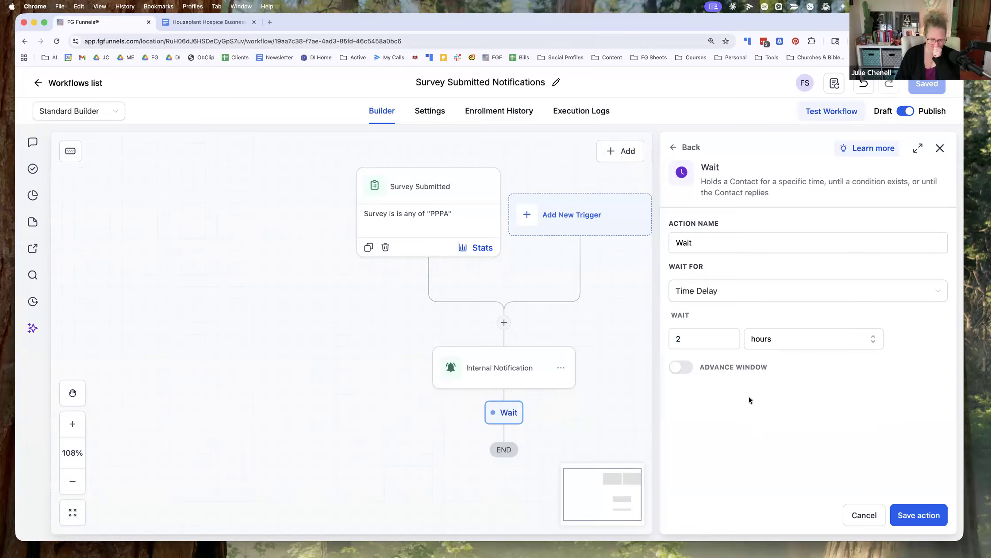
click(775, 337)
click(770, 360)
drag(698, 339, 659, 336)
text(1)
click(784, 404)
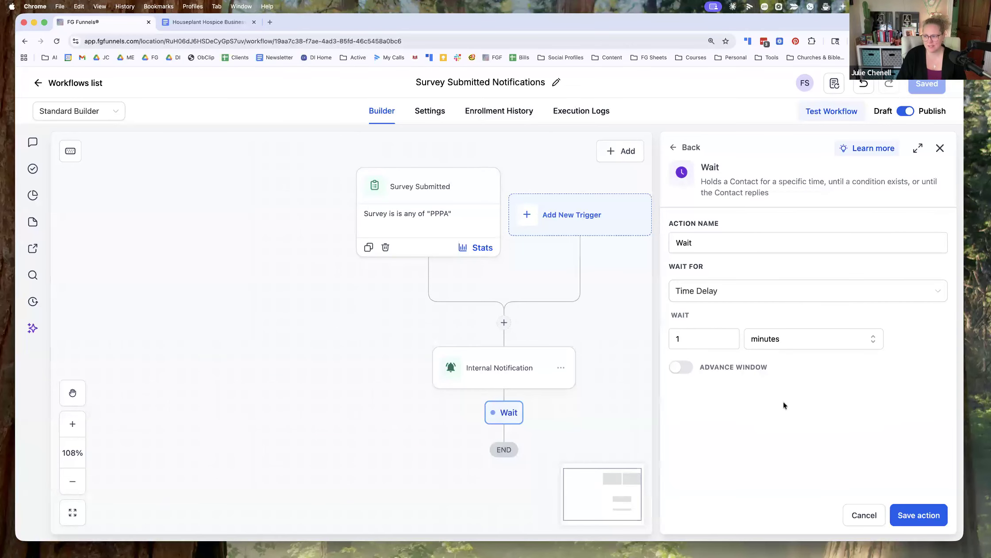
click(910, 516)
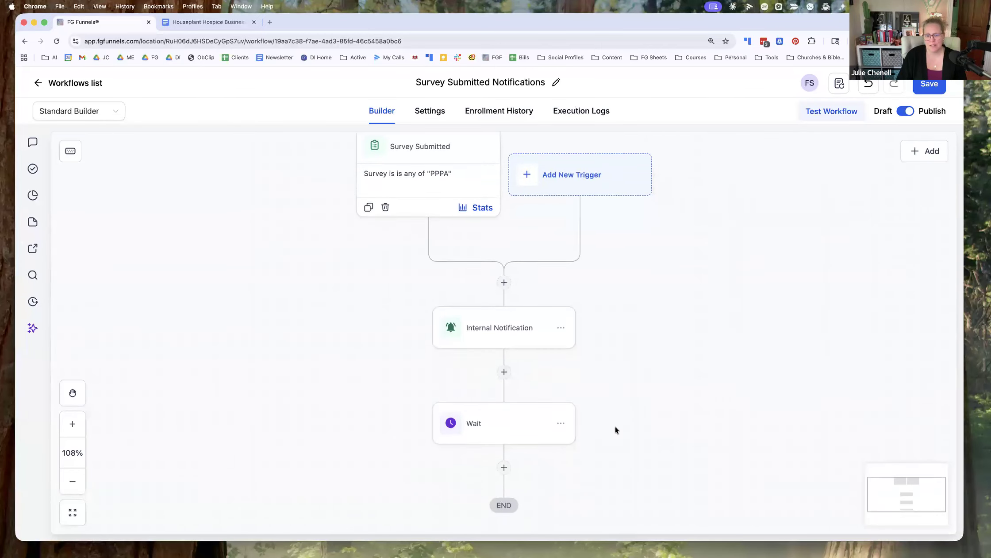
- Add a Send Email step after the Wait, sent from the user's full name and email
click(504, 439)
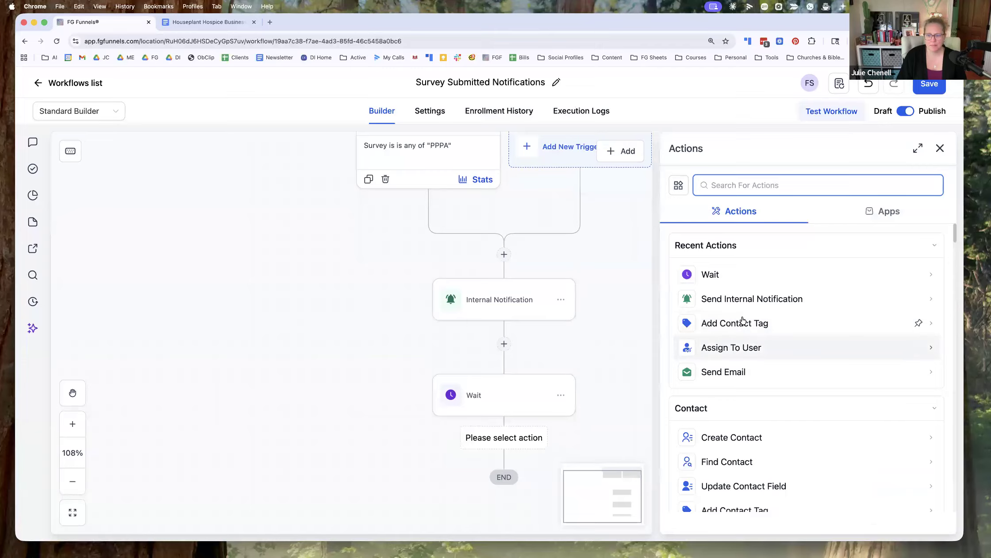
click(730, 371)
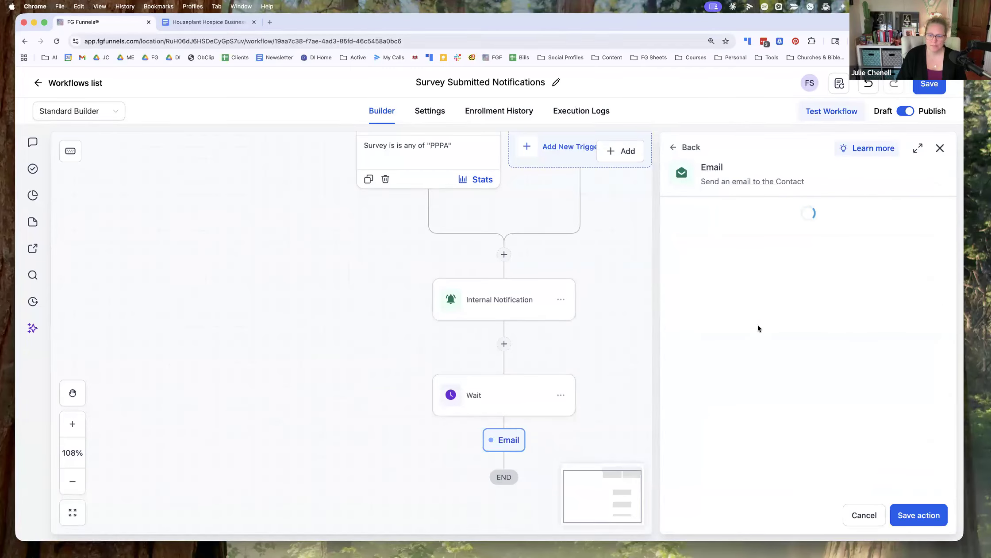
click(919, 308)
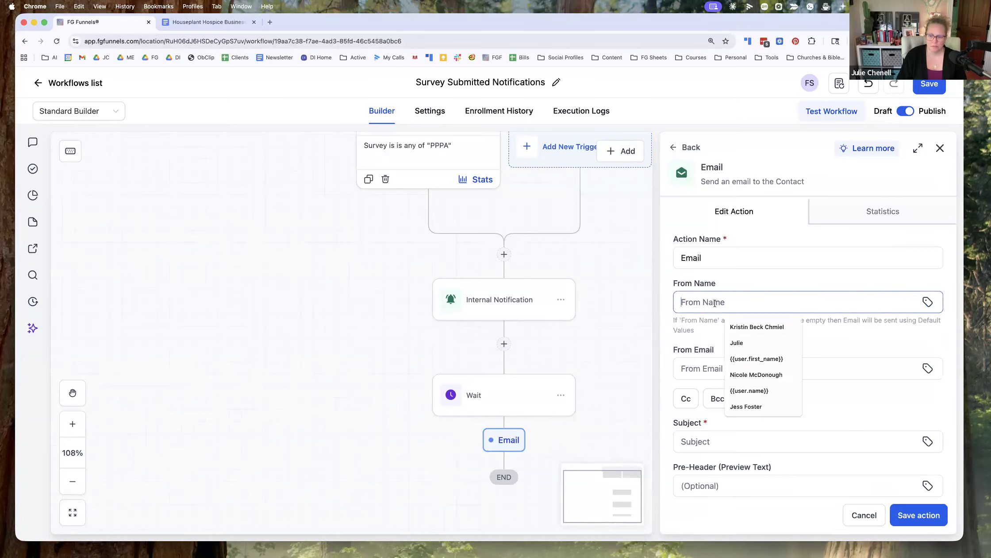
click(926, 303)
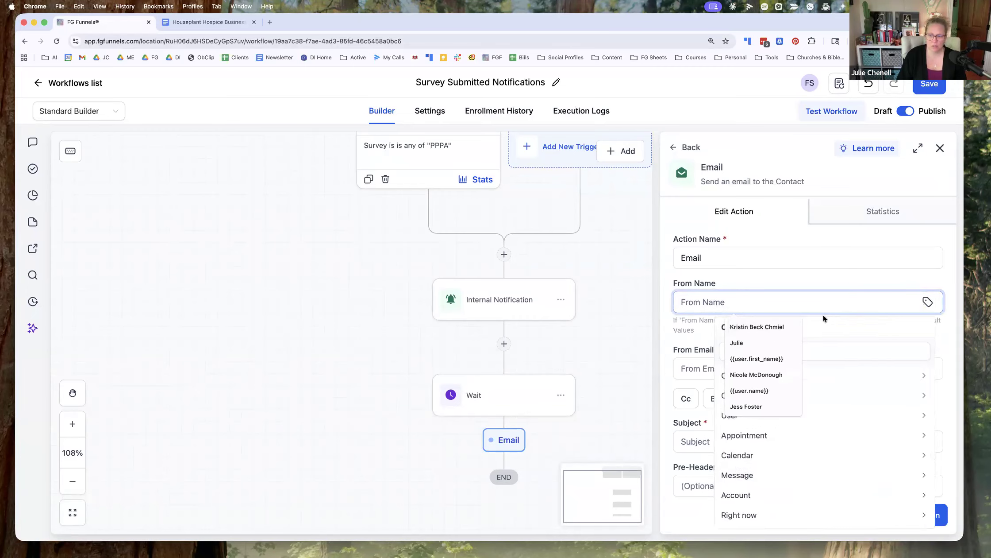
click(928, 302)
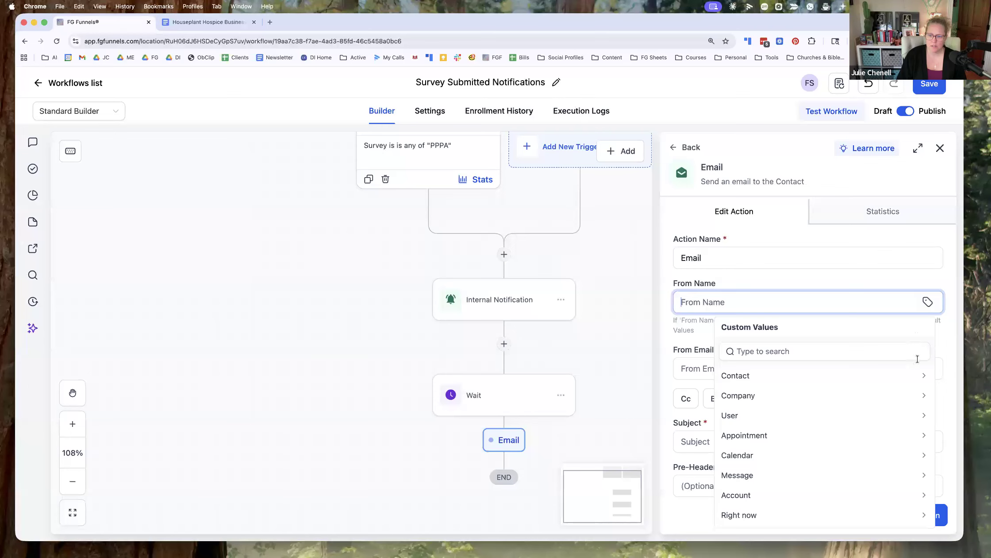
click(919, 414)
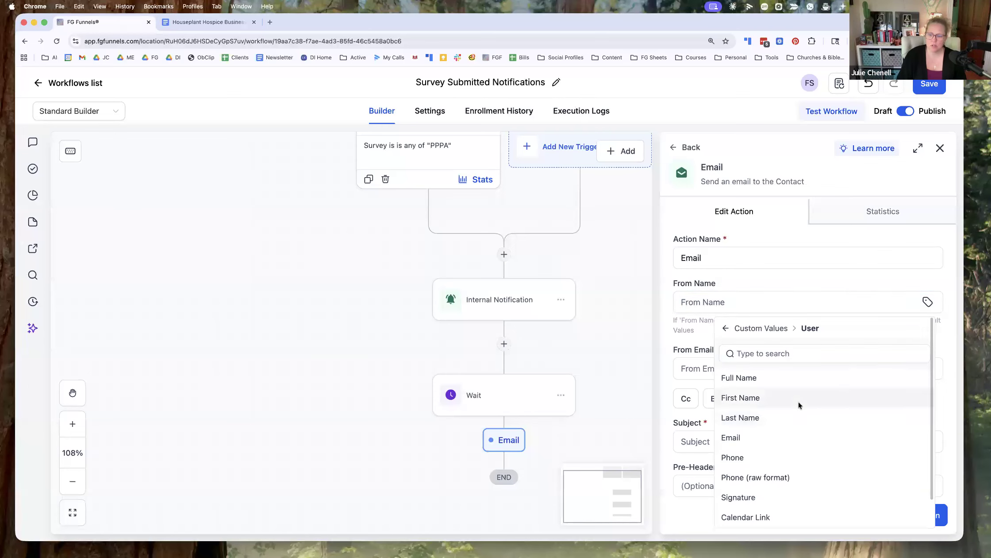
click(770, 381)
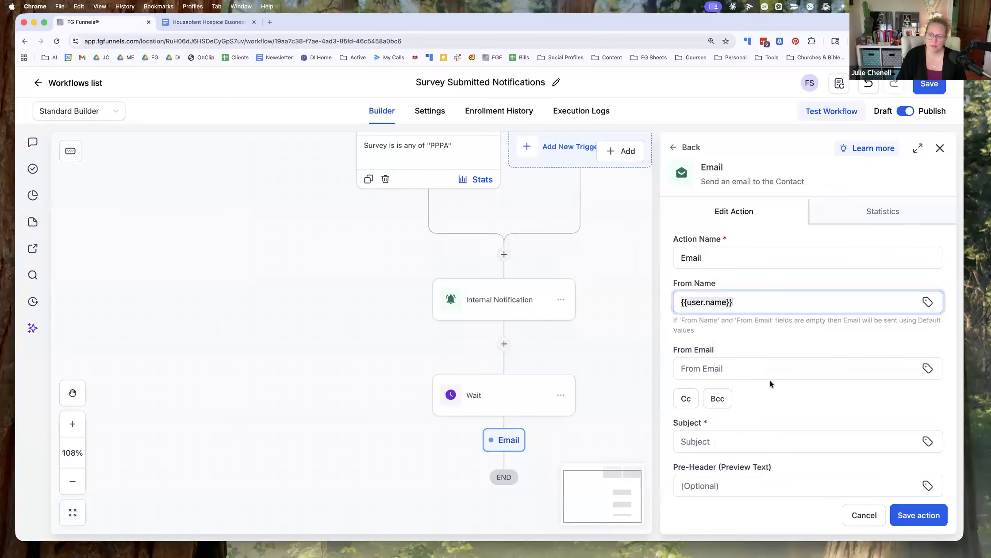
click(927, 368)
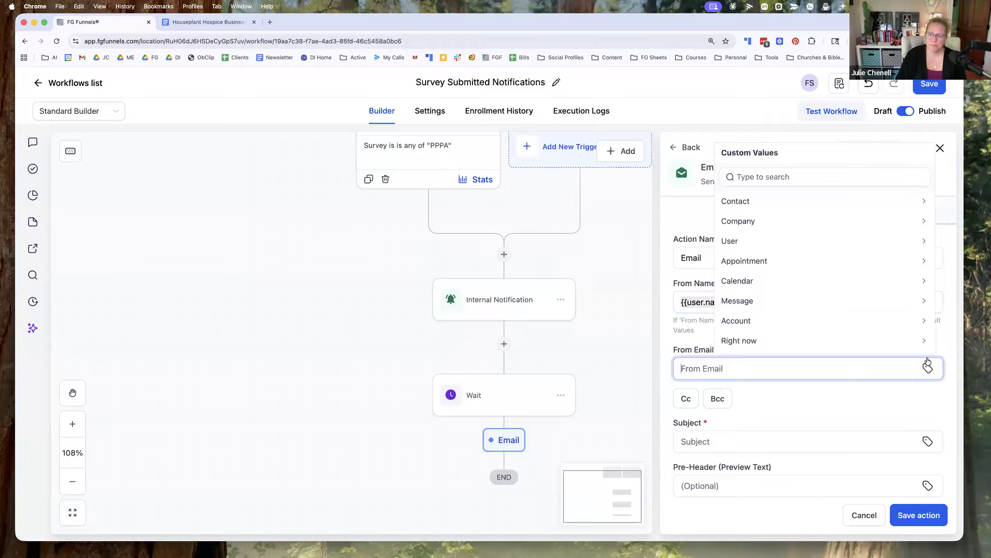
click(922, 243)
click(757, 262)
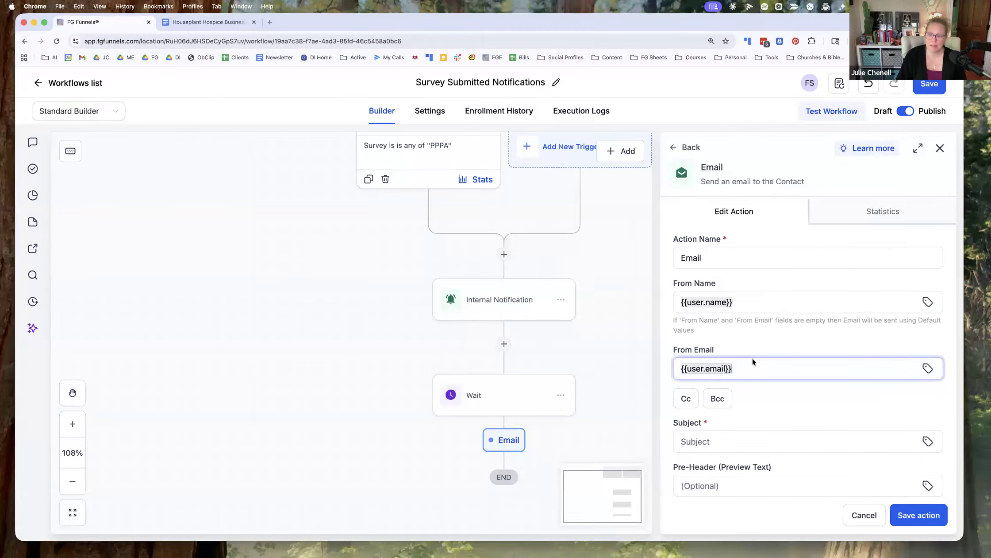
- Enter the subject 'Time To Review Your Results' and scroll to the empty message editor
click(709, 443)
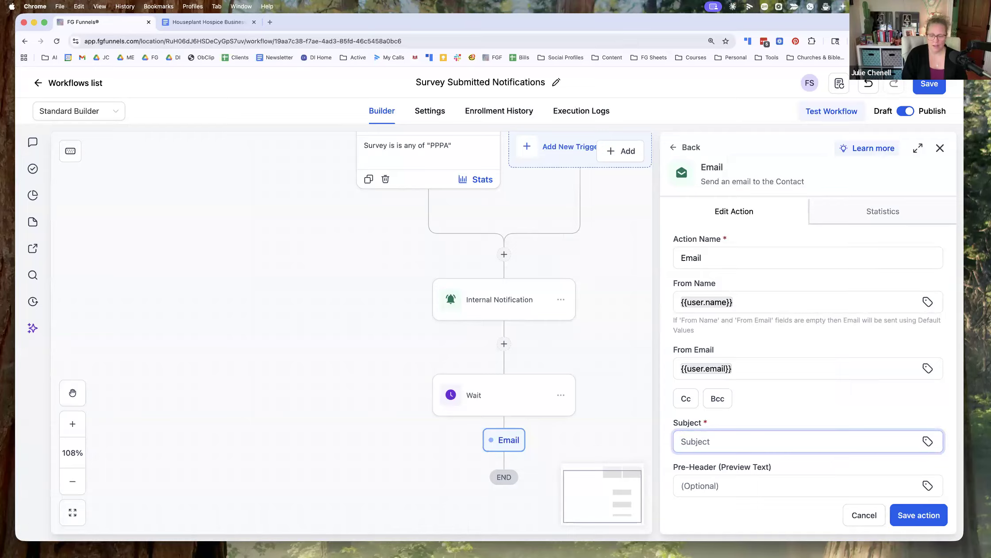
text(Time To Re)
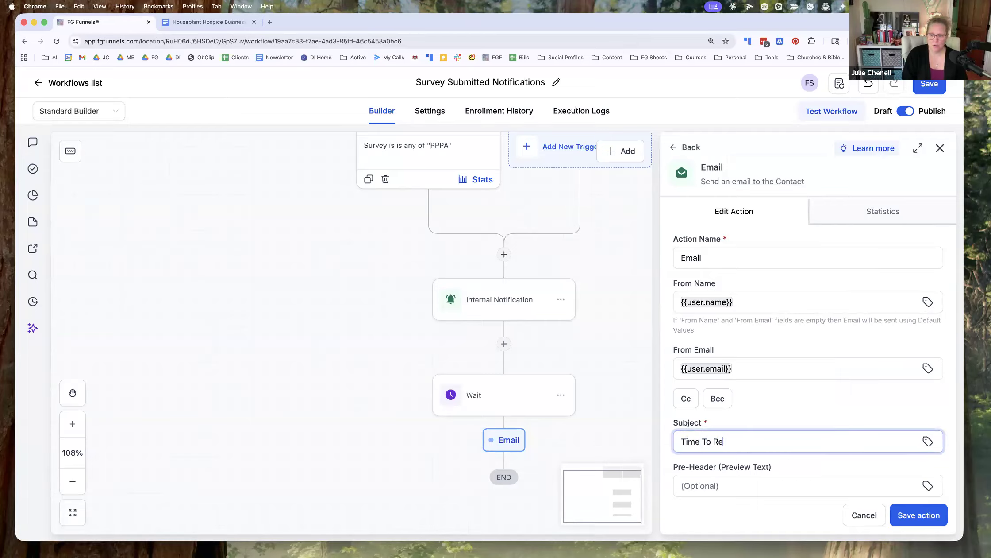
text(view Your Results)
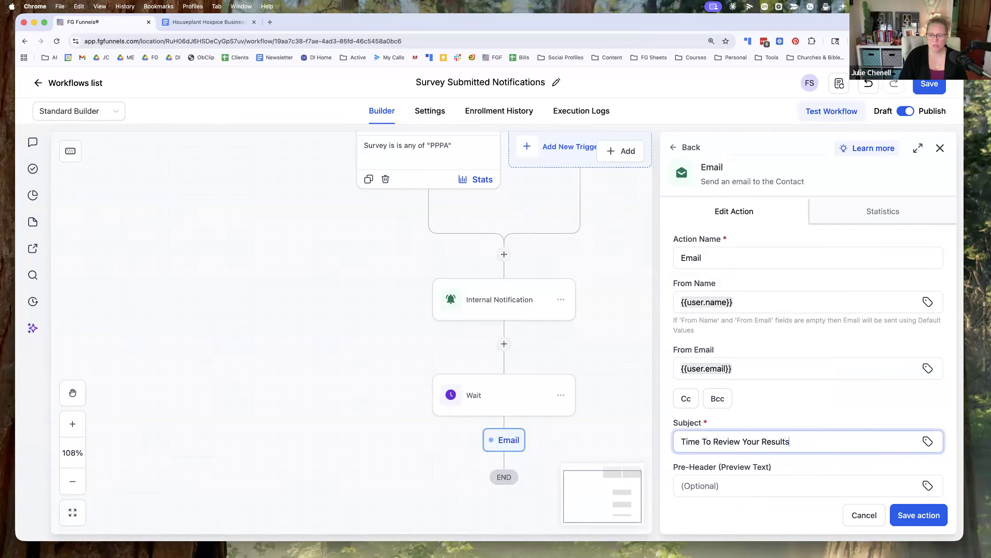
scroll(725, 436, down, 5)
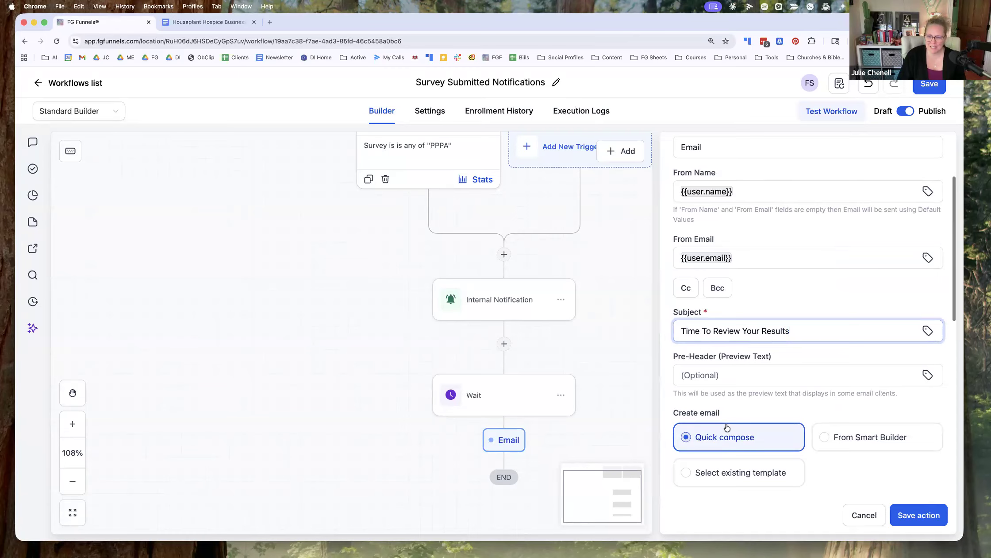
scroll(727, 427, down, 4)
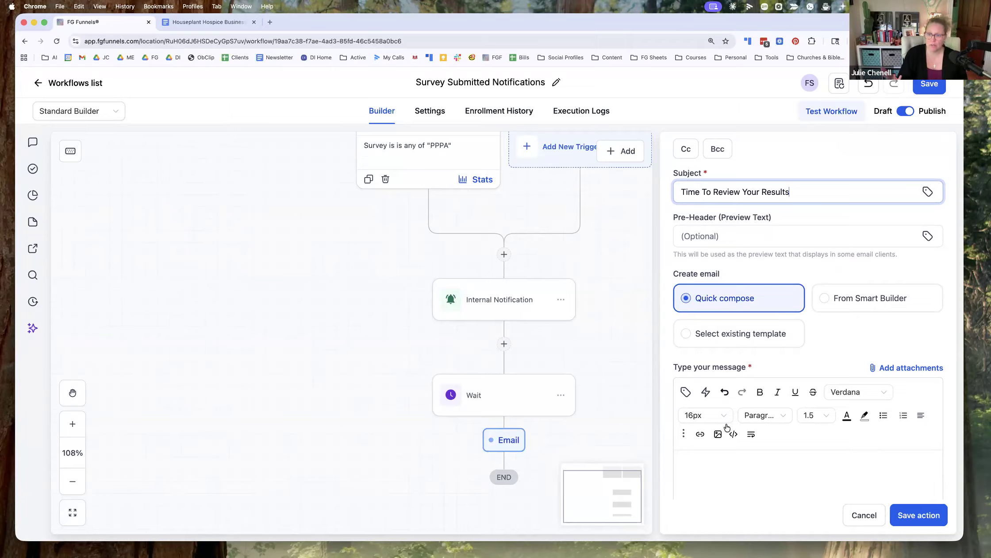
scroll(727, 426, down, 3)
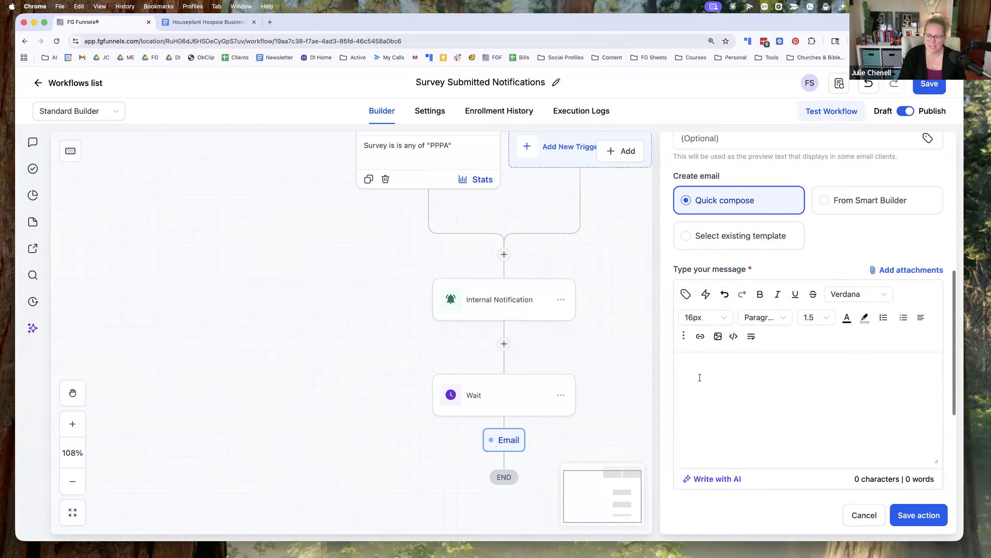
- Paste the drafted debrief email into the body and move its subject line into the Subject field
click(699, 377)
key(super+v)
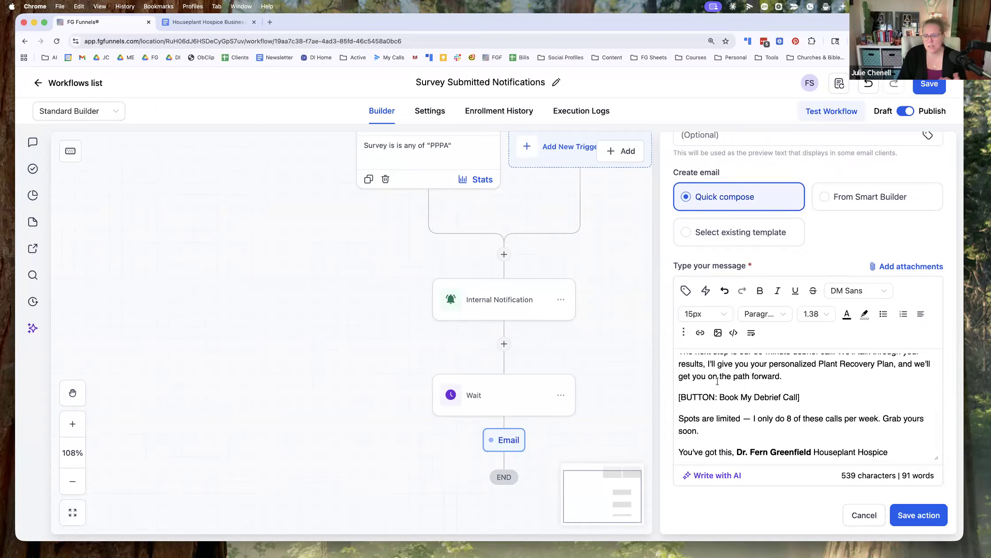
scroll(717, 381, up, 5)
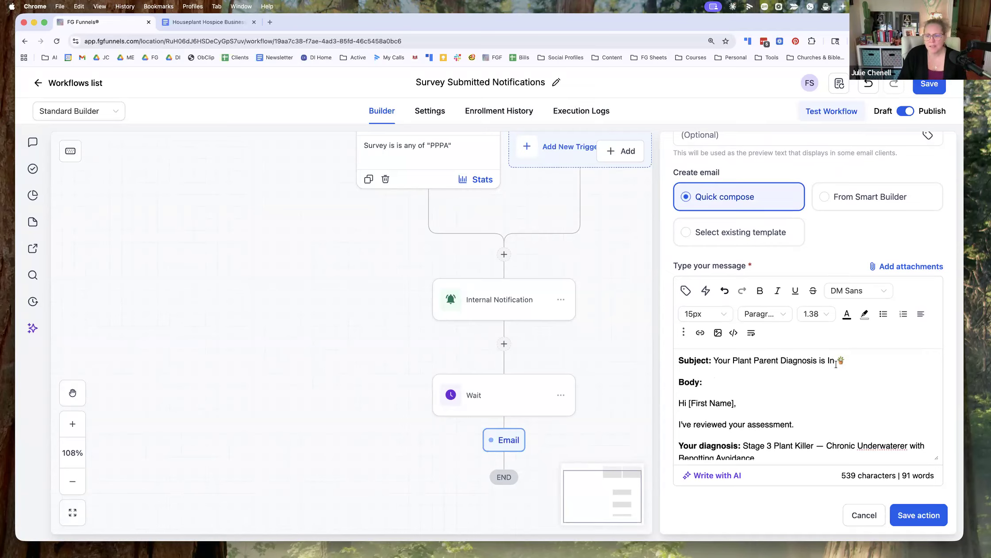
drag(853, 361, 716, 362)
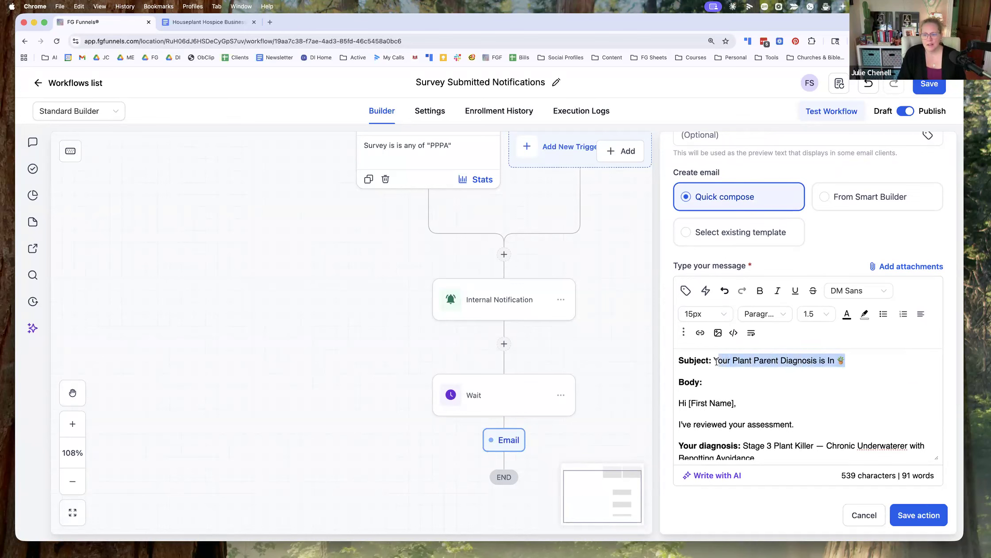
key(shift+Left)
key(cmd+c)
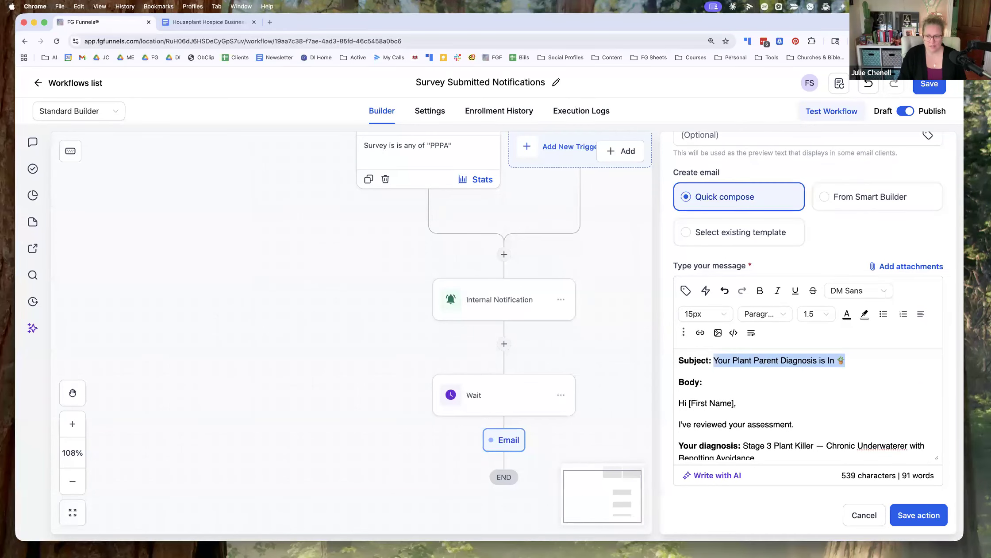
scroll(764, 363, up, 2)
scroll(761, 279, up, 2)
click(683, 220)
key(cmd+v)
text(:)
- Delete the Subject and Body label lines and the blank line above the greeting
scroll(775, 288, down, 2)
scroll(775, 294, down, 3)
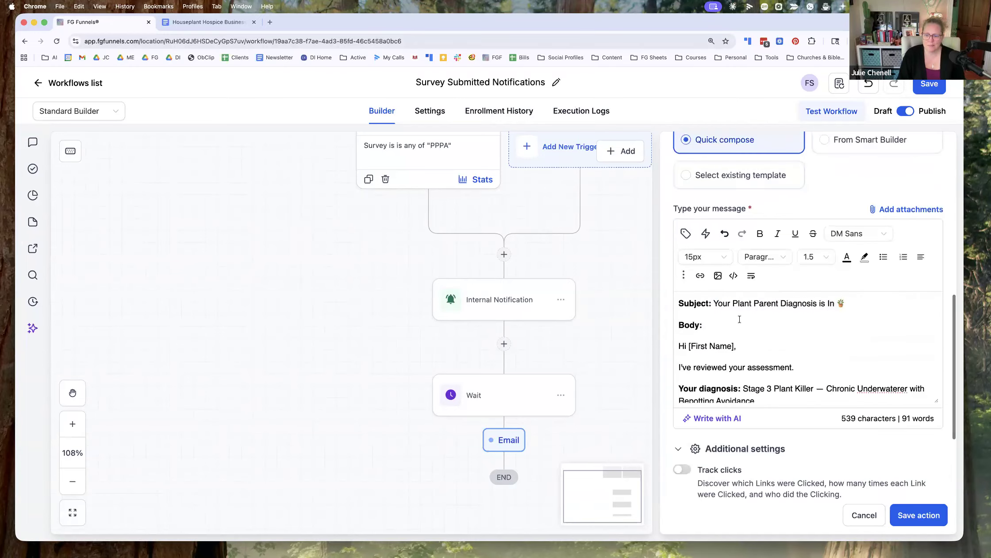
drag(713, 324, 677, 303)
key(BackSpace)
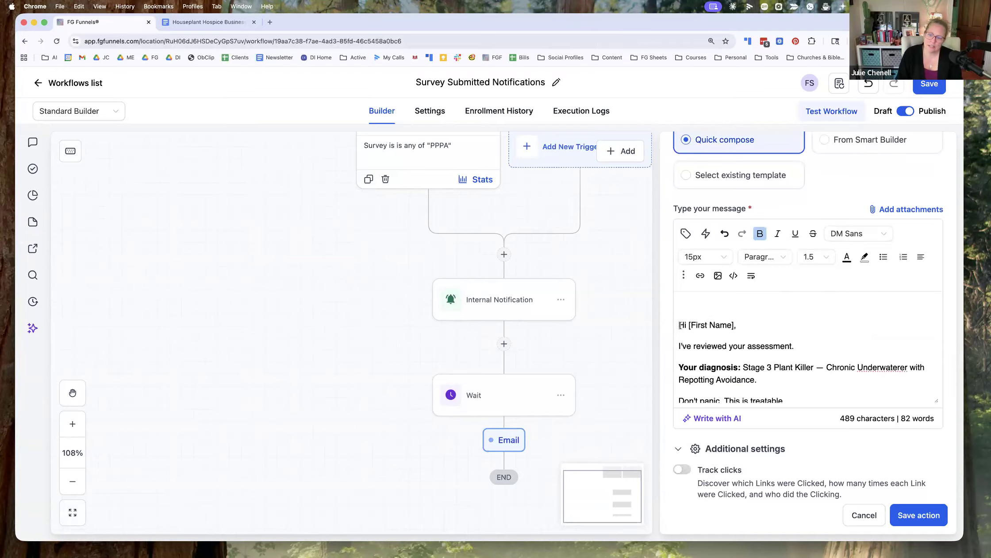
click(679, 326)
key(BackSpace)
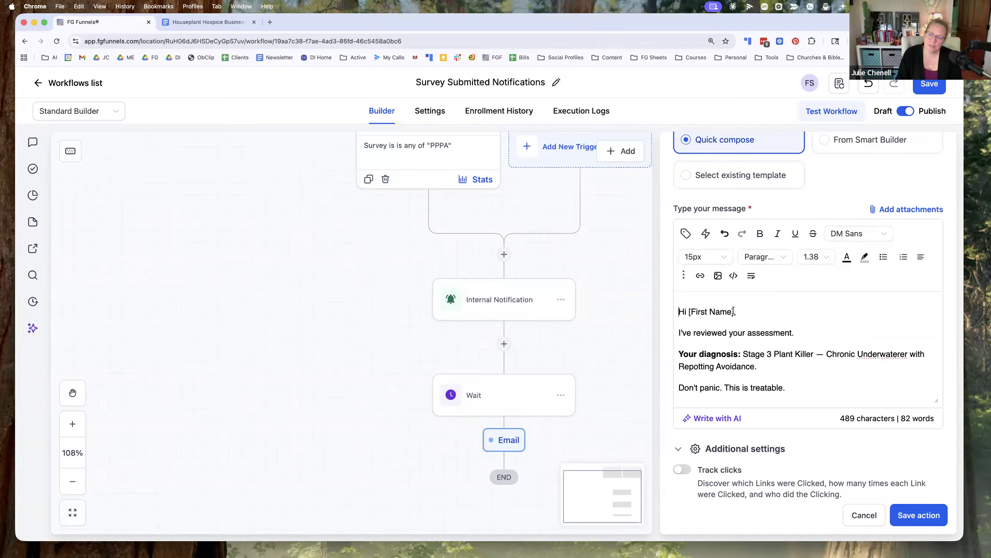
- Replace the [First Name] placeholder with the Contact > First Name custom value
drag(735, 312, 687, 312)
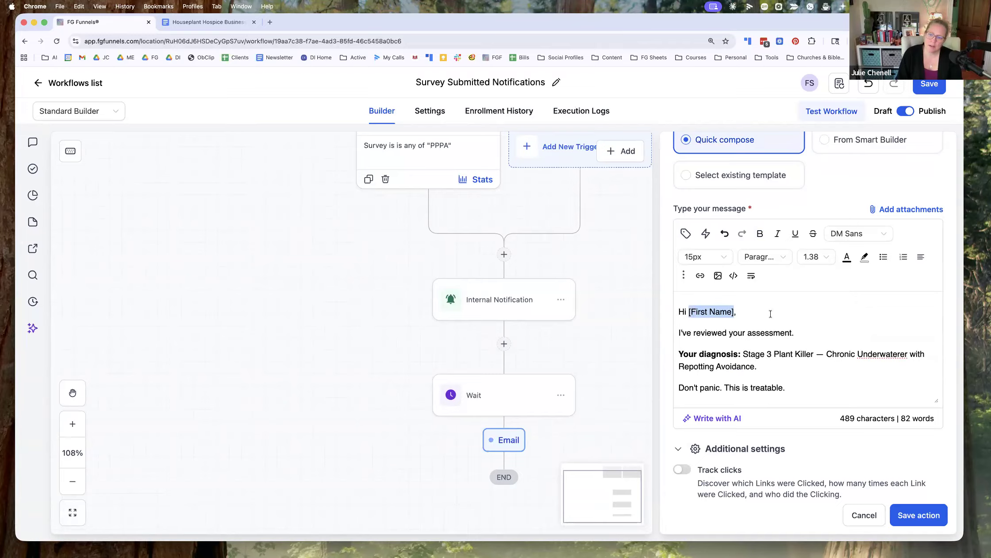
key(BackSpace)
click(685, 234)
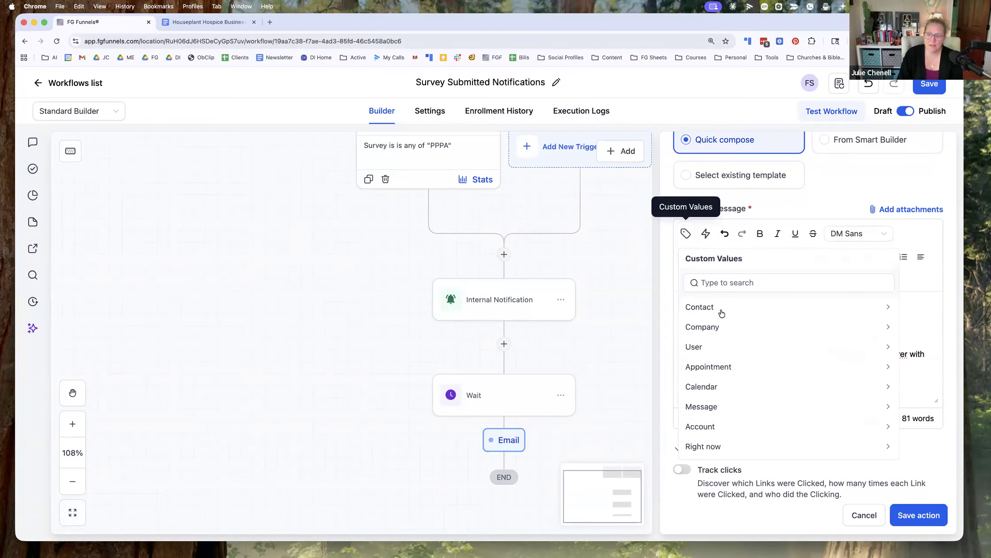
click(719, 311)
click(714, 328)
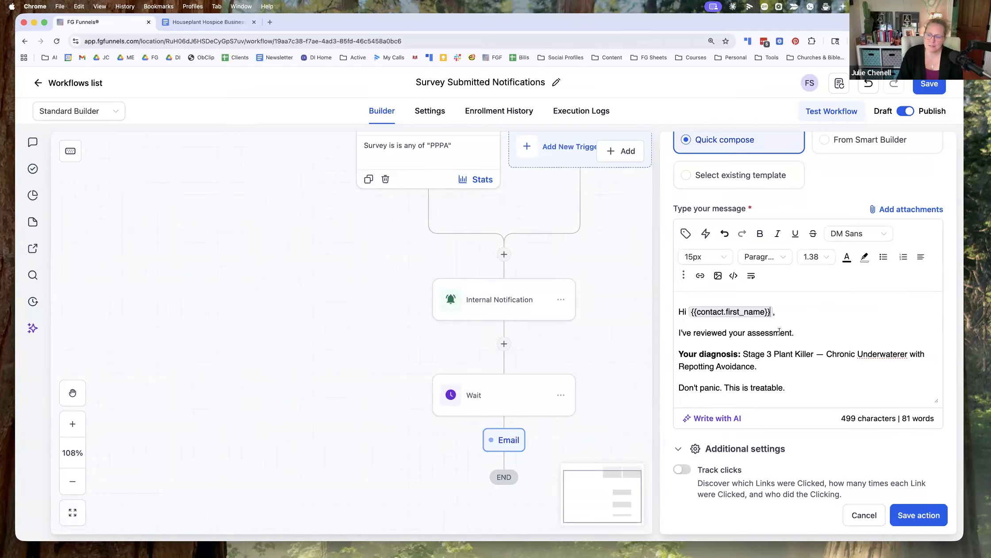
scroll(779, 332, down, 3)
scroll(792, 333, up, 1)
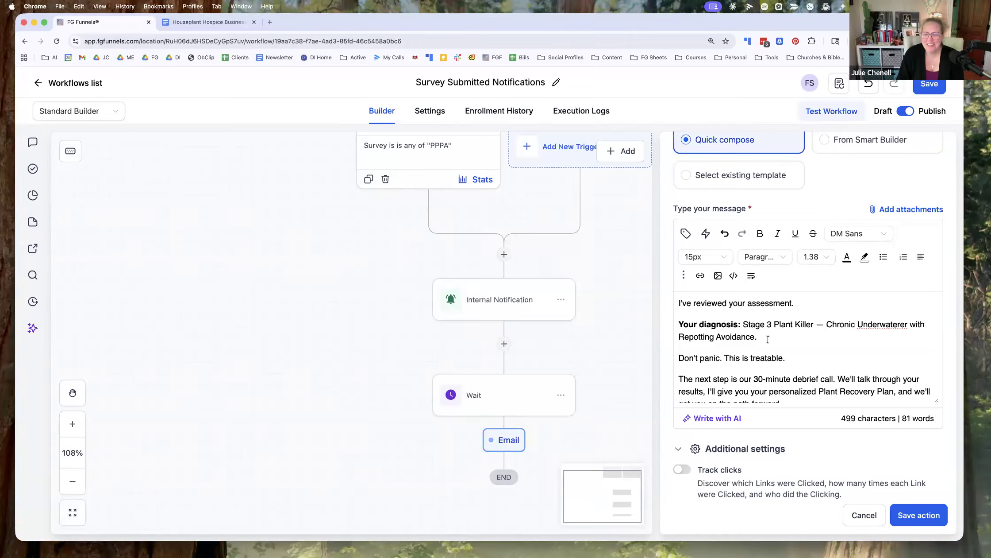
scroll(768, 340, down, 2)
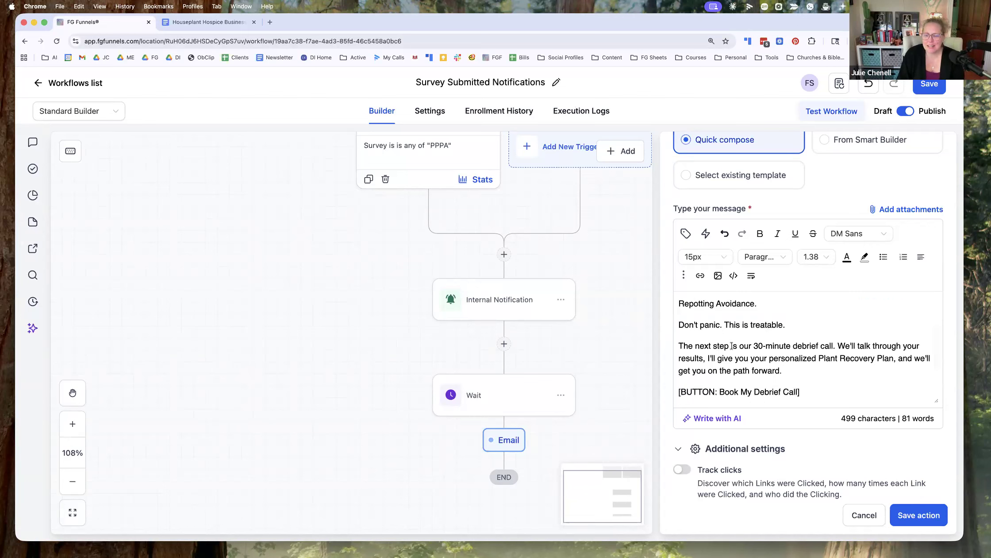
scroll(791, 347, up, 2)
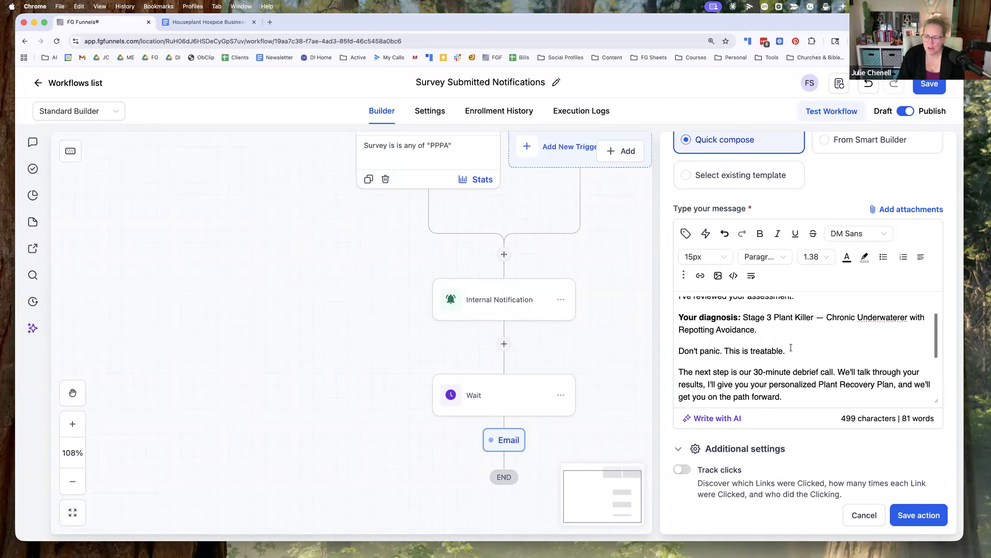
scroll(791, 348, down, 2)
scroll(791, 348, down, 3)
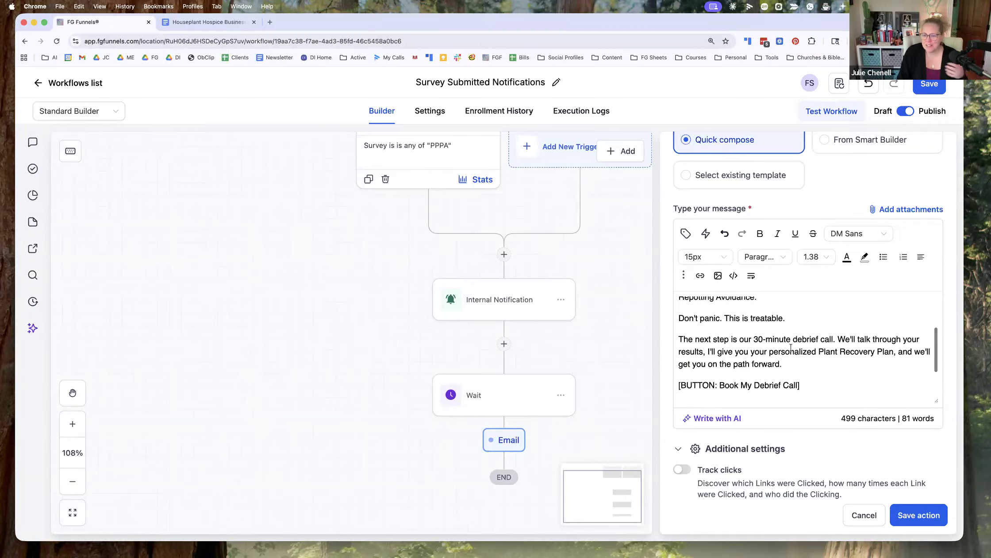
scroll(791, 348, up, 2)
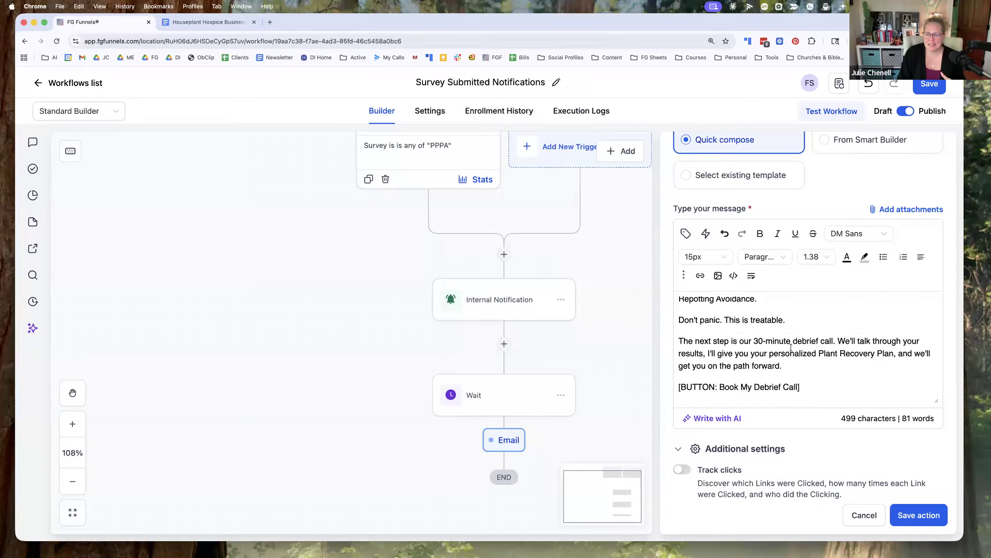
scroll(791, 348, down, 1)
scroll(797, 346, down, 2)
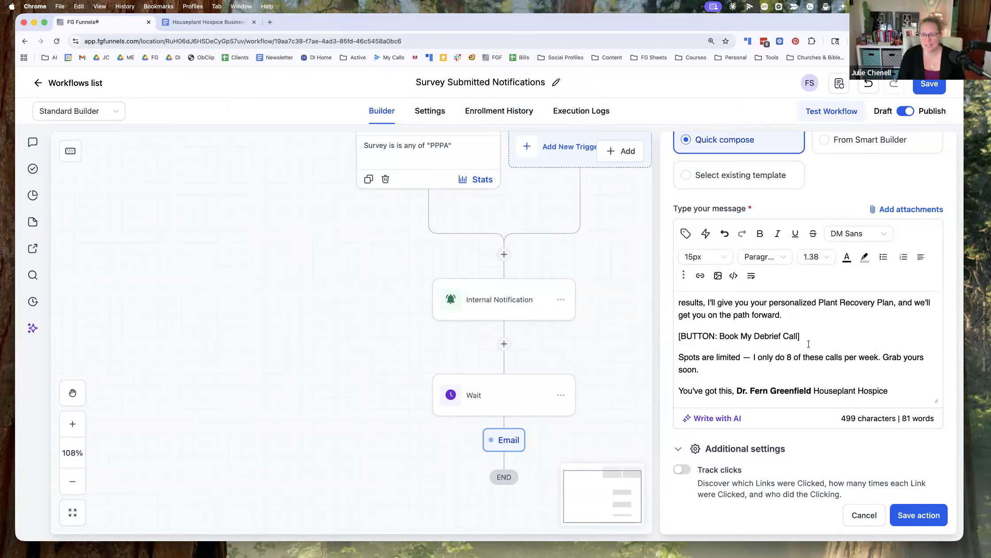
scroll(808, 344, down, 1)
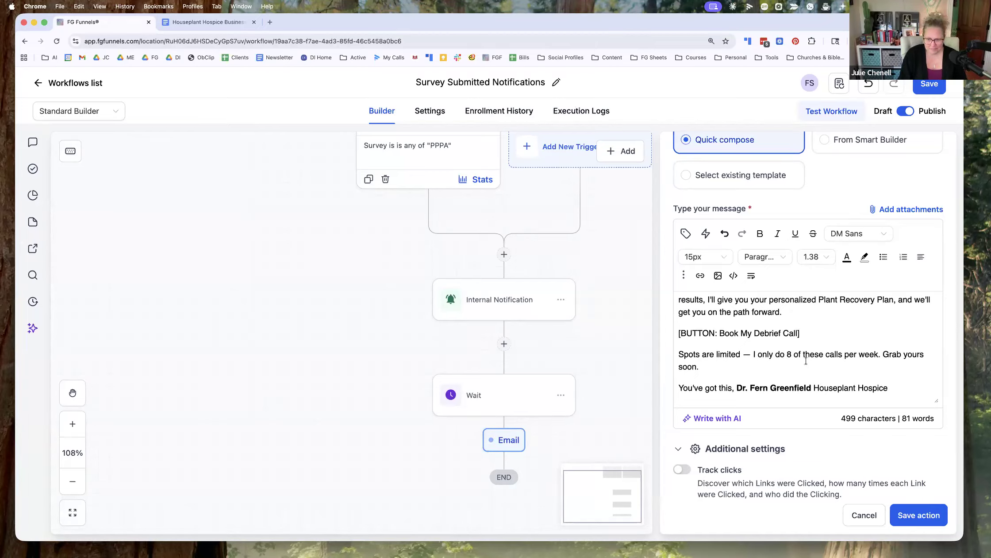
scroll(805, 361, up, 2)
- Replace '[BUTTON: Book My Debrief Call]' with the text 'Book A Call' and make it bold
drag(800, 363, 675, 368)
text(Book A Call)
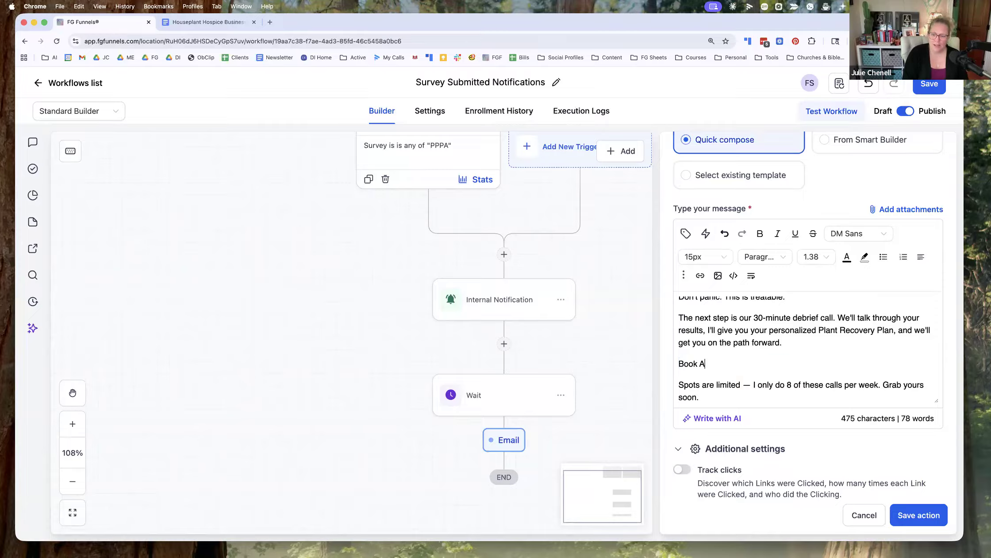
shift+click(676, 366)
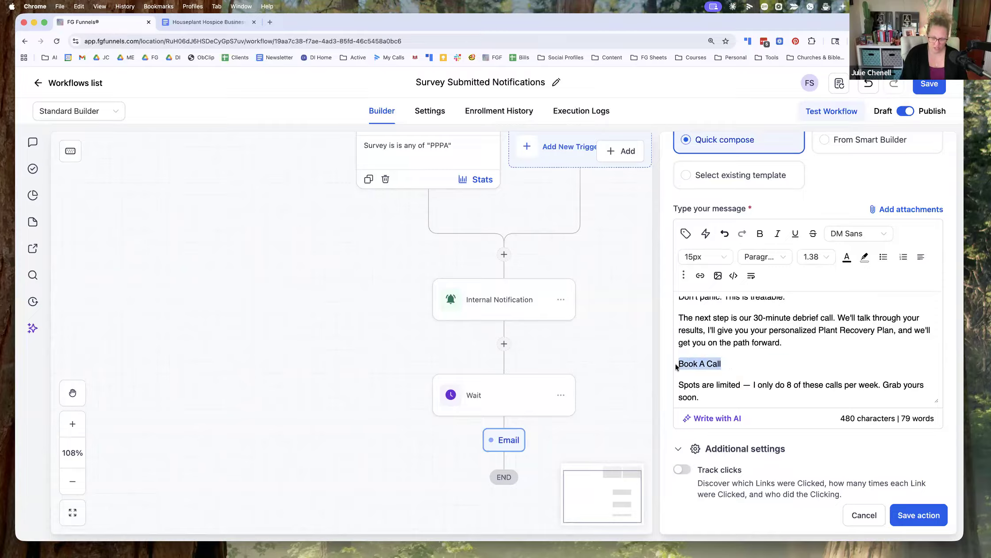
key(cmd+b)
click(768, 370)
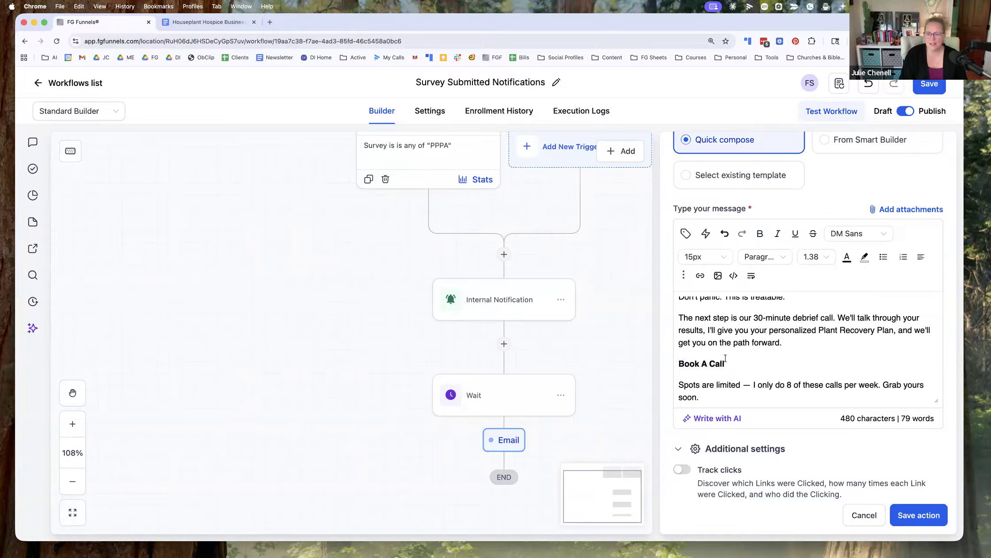
drag(725, 364, 680, 363)
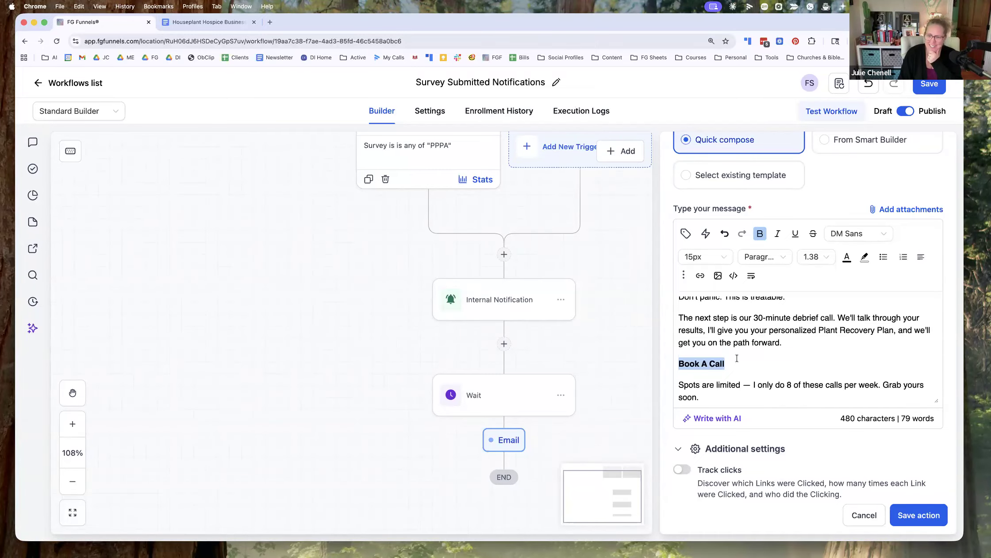
scroll(737, 358, up, 3)
scroll(775, 377, down, 5)
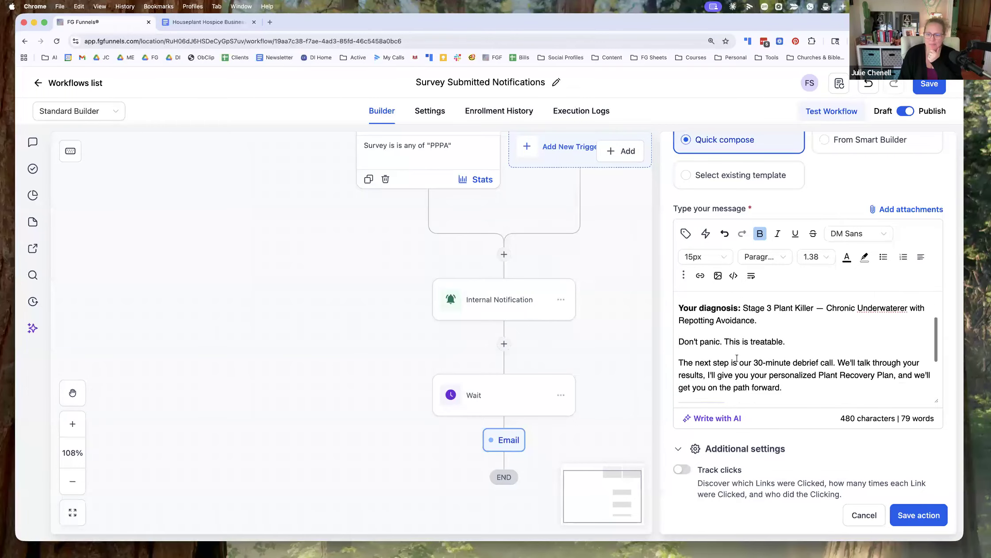
- Save the email step and rename the workflow to 'Survey Submitted Notification & Debrief Invite'
click(914, 515)
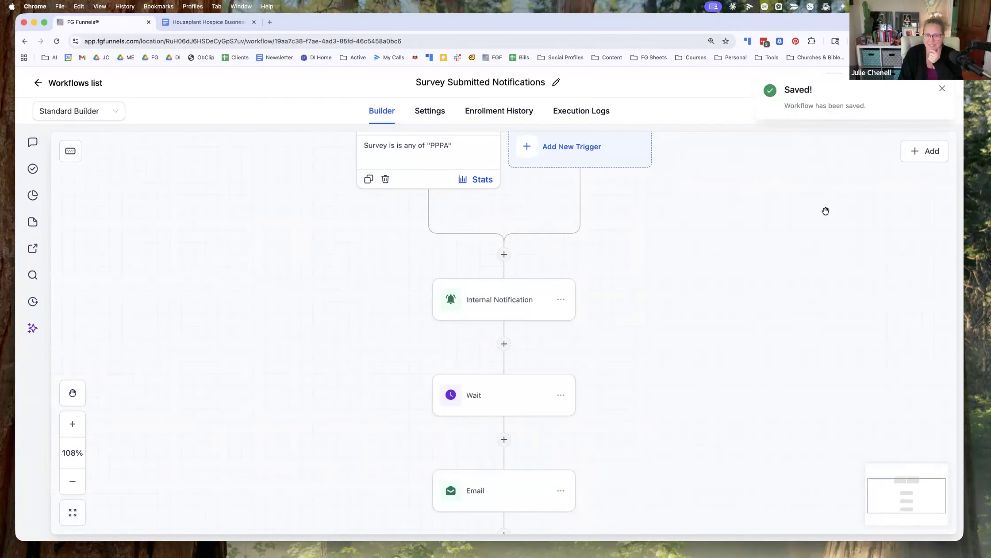
click(544, 82)
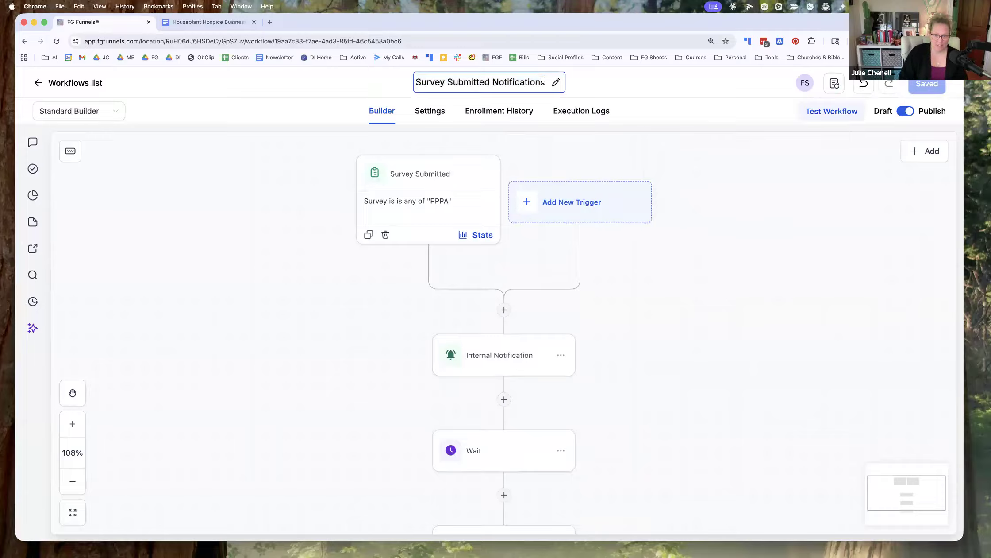
key(BackSpace)
text(& Deb)
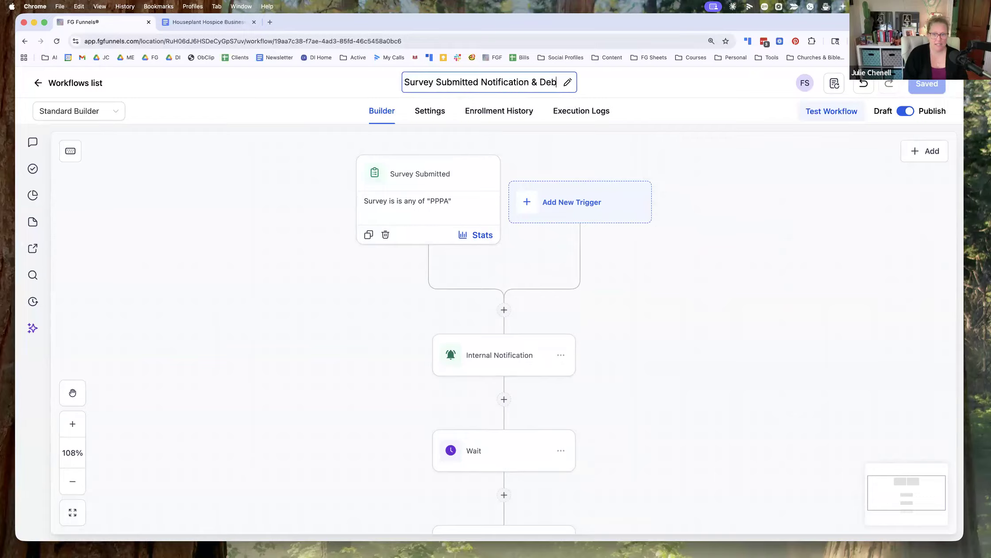
text(rief Invite)
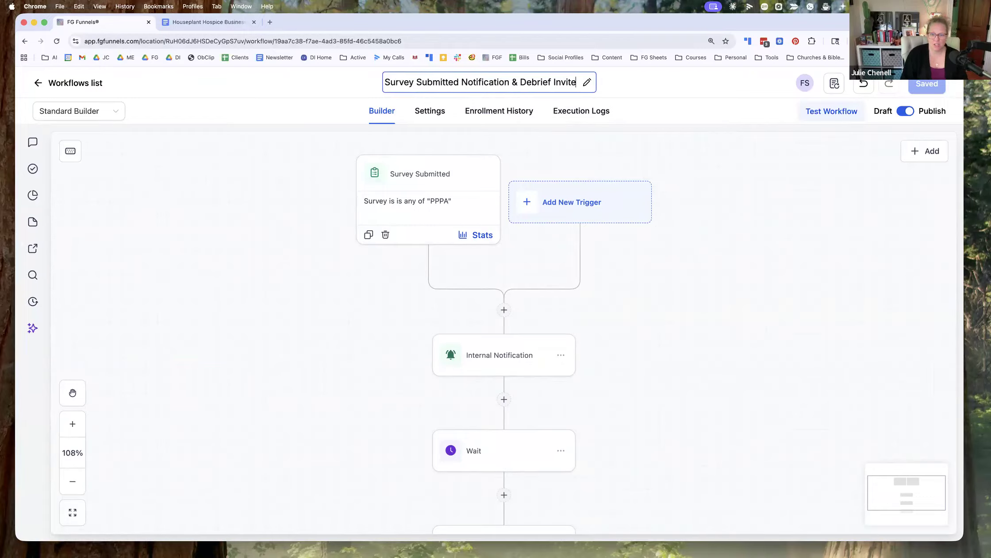
click(770, 213)
- Save the renamed workflow from the top of the canvas
scroll(659, 337, down, 5)
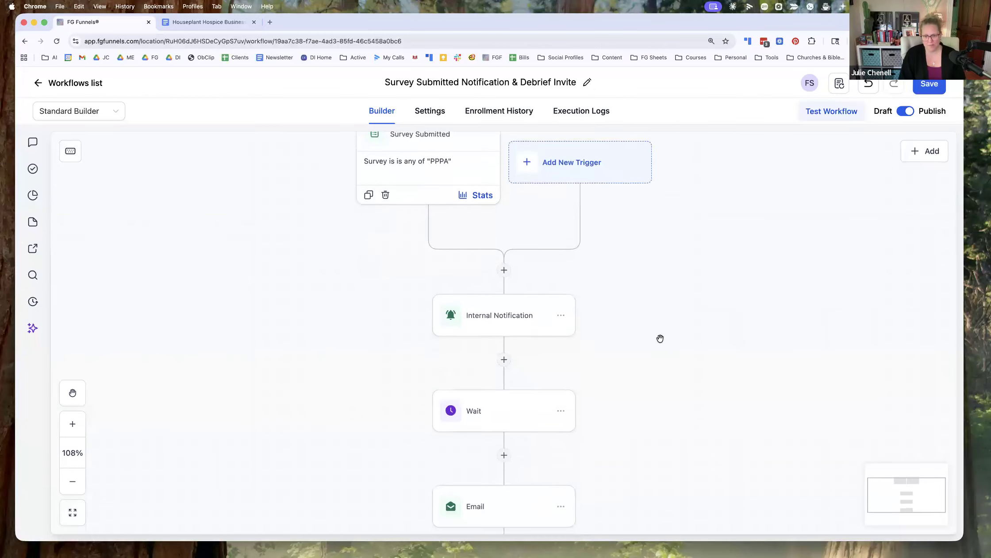
scroll(623, 385, down, 2)
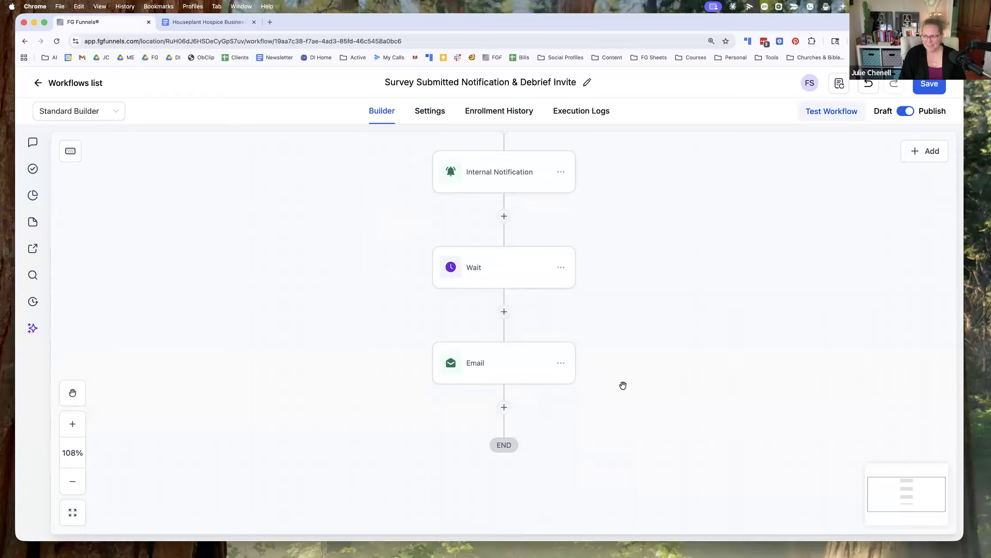
scroll(622, 385, up, 13)
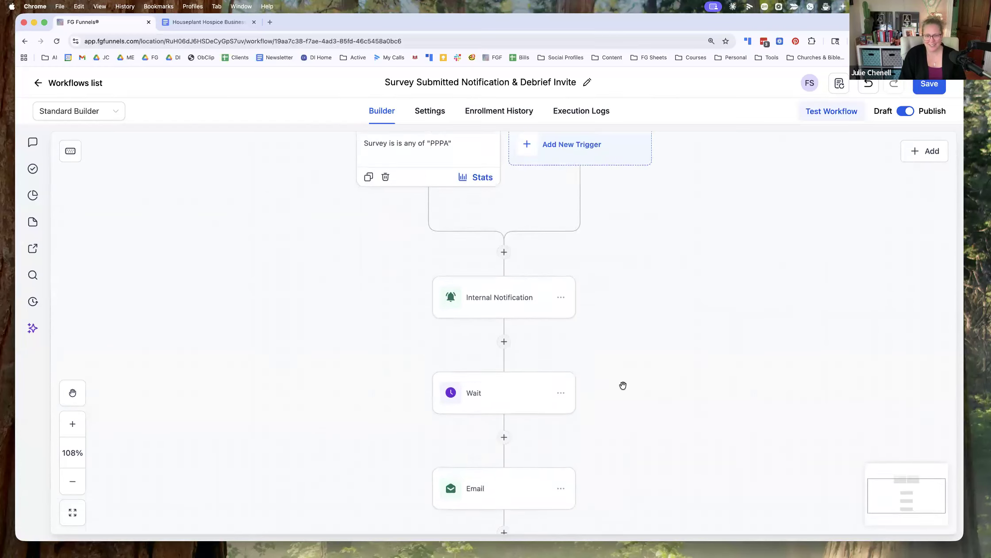
click(930, 85)
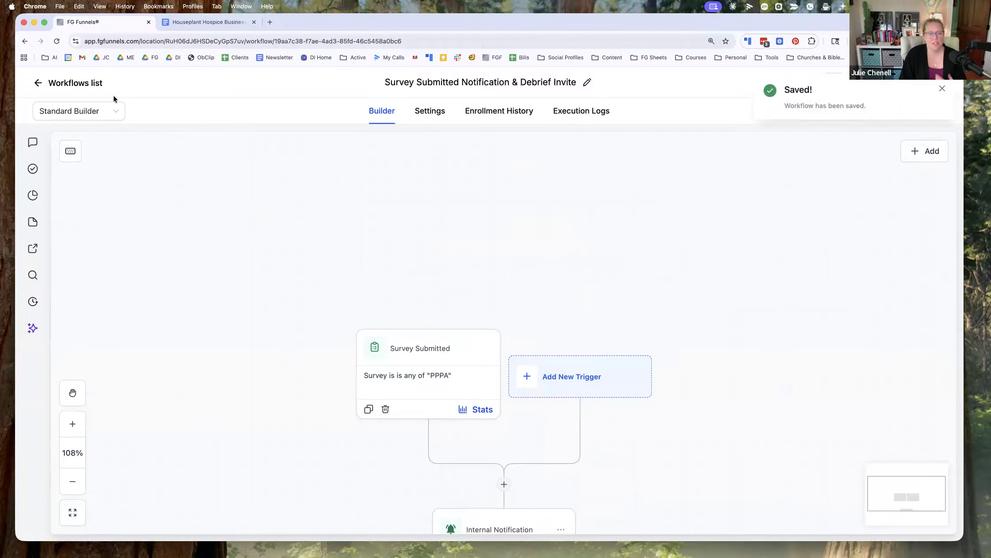
- Return to the Workflows list, then go to Settings > Integrations
click(62, 85)
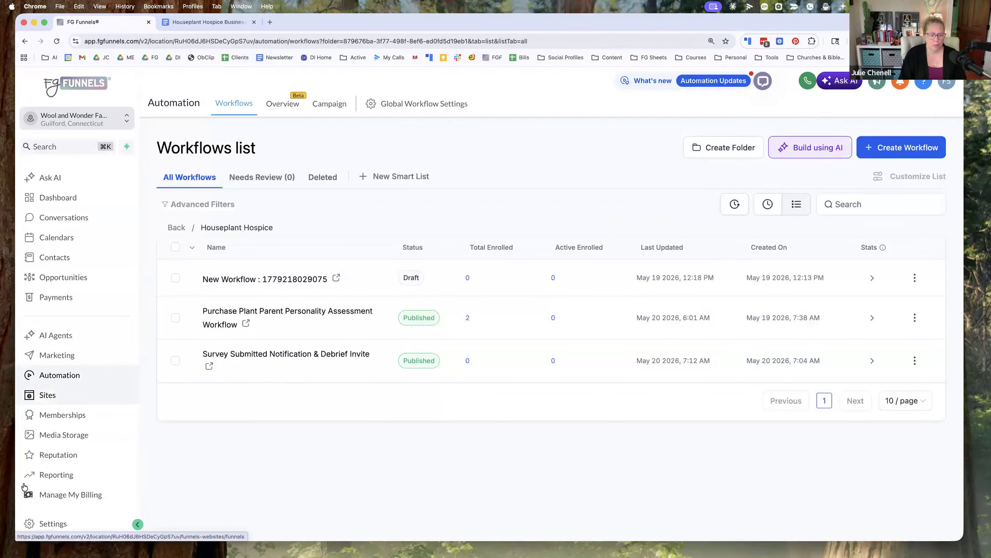
click(44, 524)
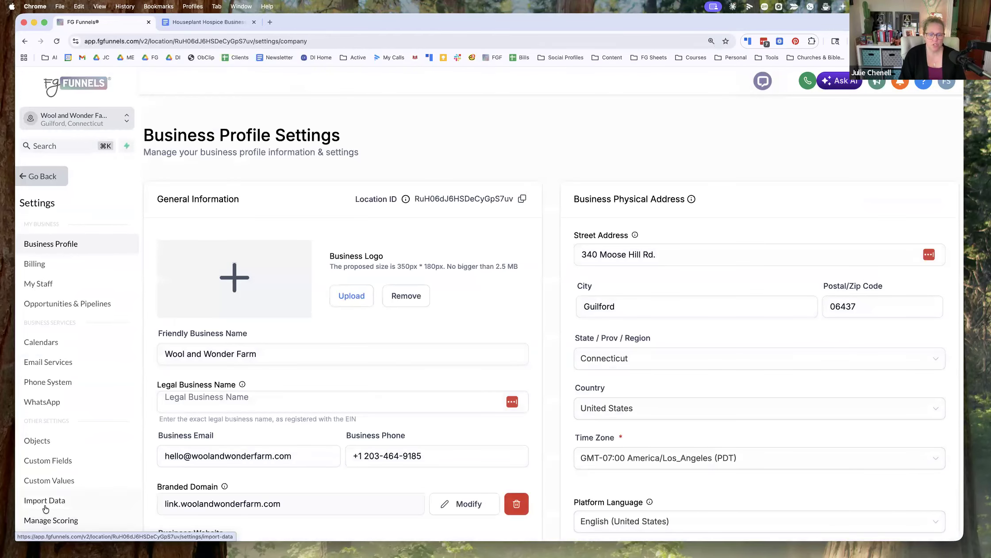
scroll(45, 509, down, 4)
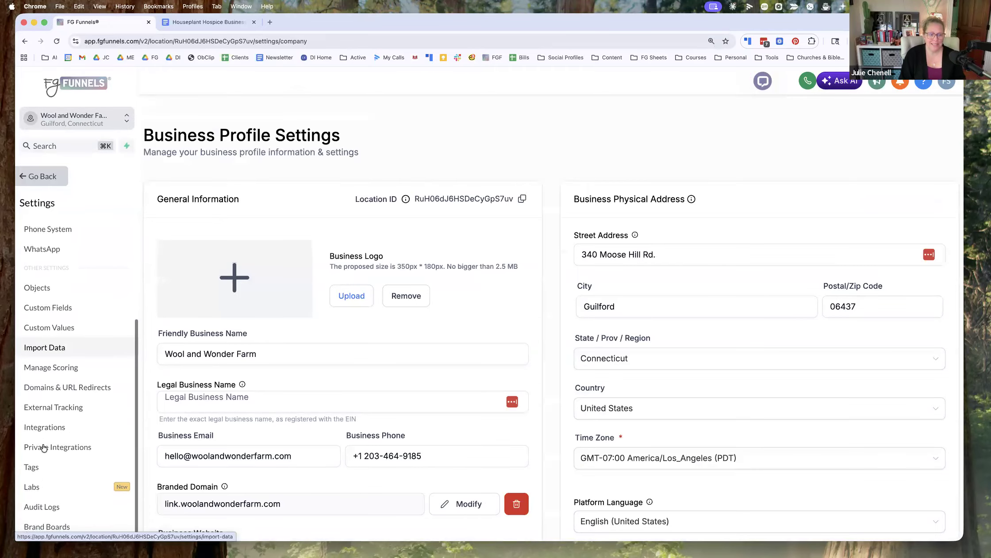
click(43, 432)
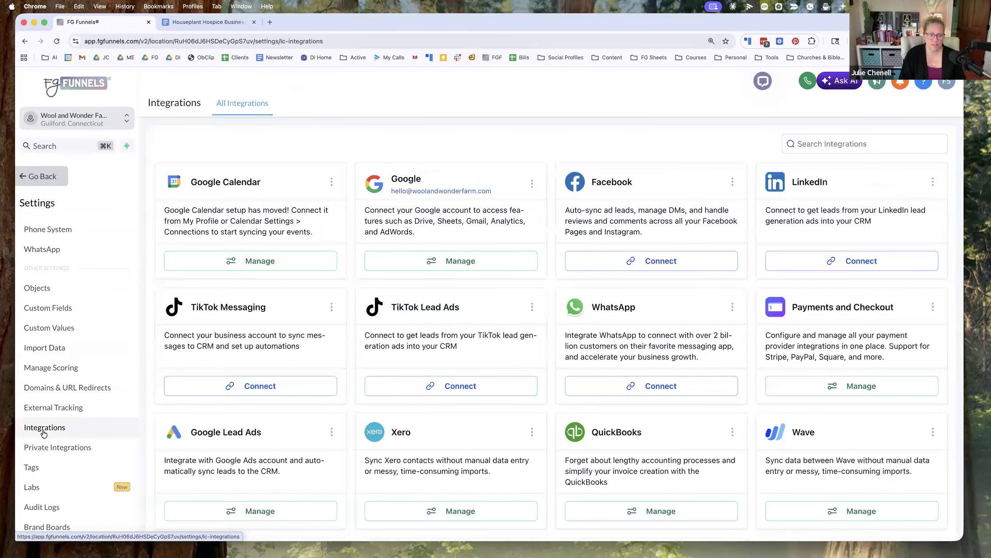
- Manage the Google Calendar integration and switch My staff to the other staff member
click(259, 260)
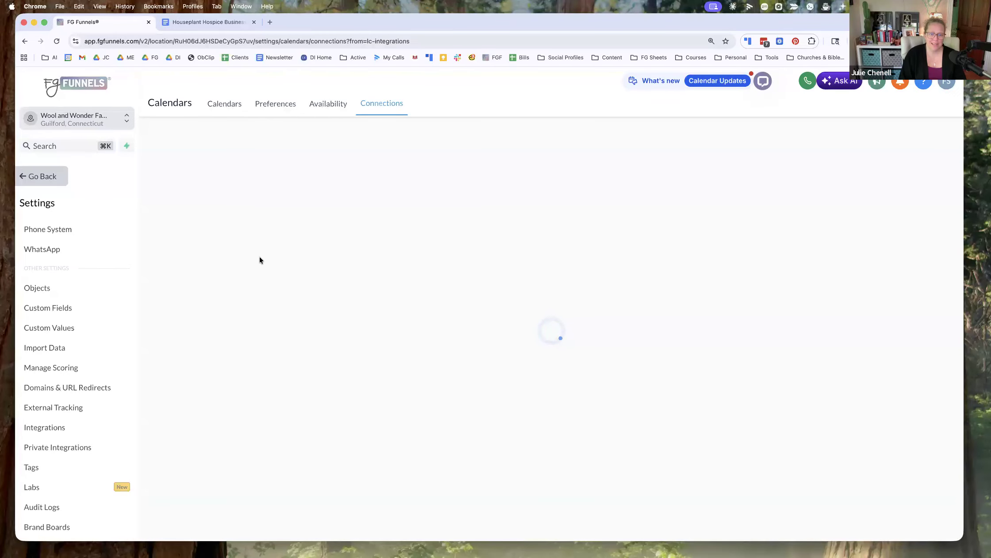
click(358, 179)
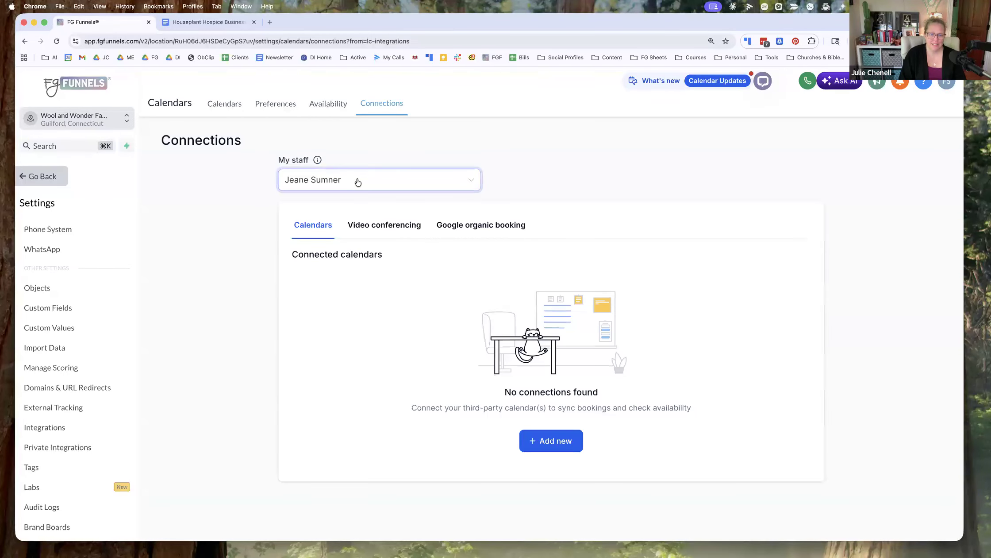
click(351, 226)
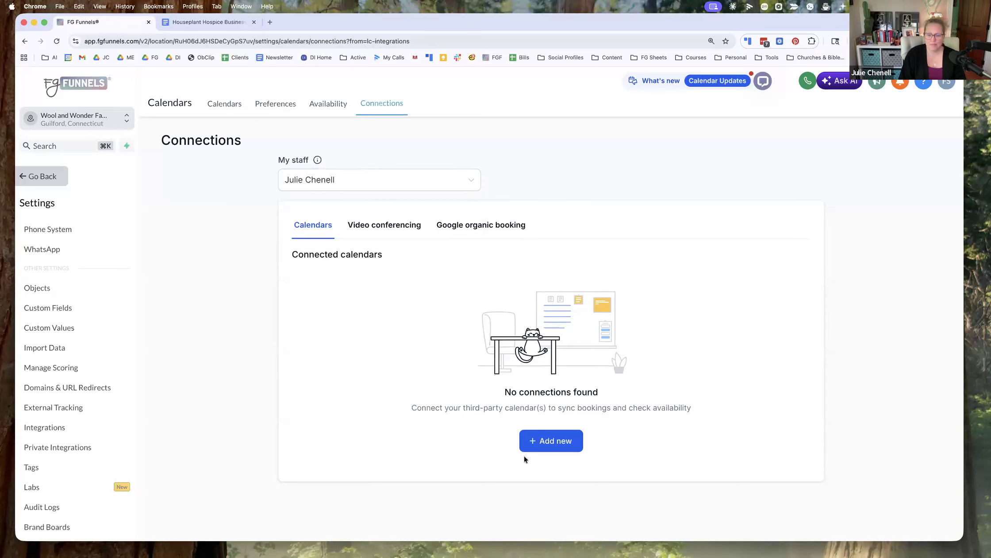
- Add a new connection and choose Connect next to Google calendar
click(547, 447)
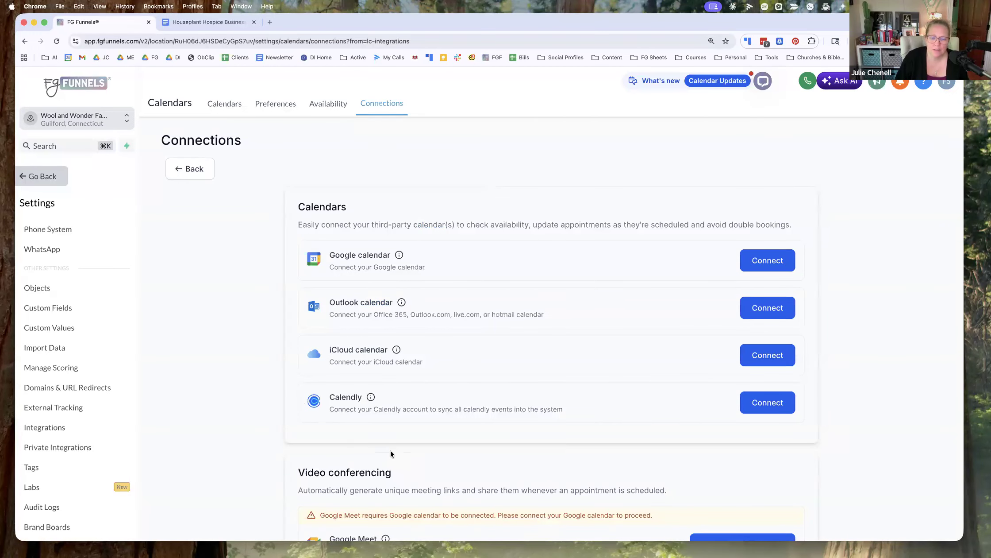
scroll(390, 449, down, 3)
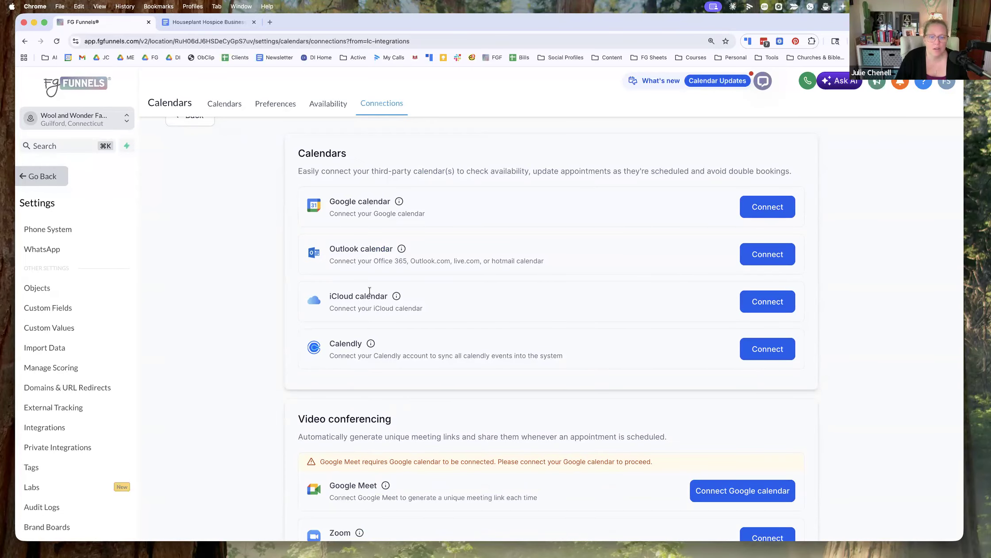
scroll(370, 296, down, 5)
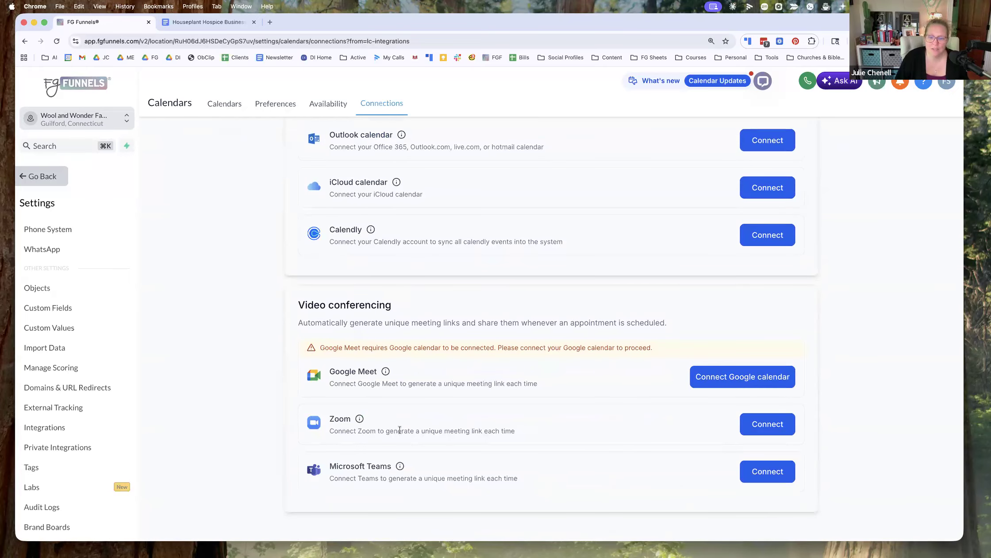
drag(375, 432, 524, 436)
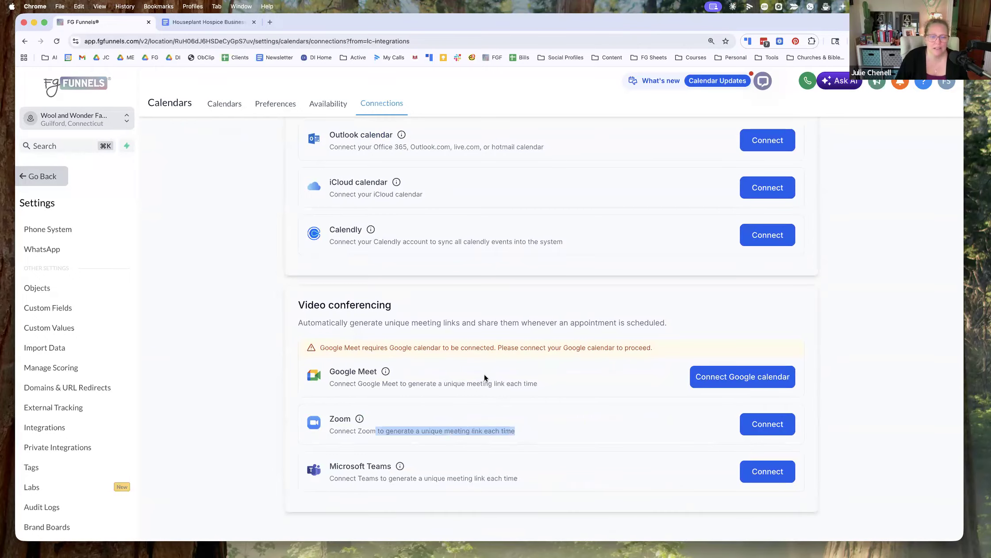
scroll(350, 239, up, 6)
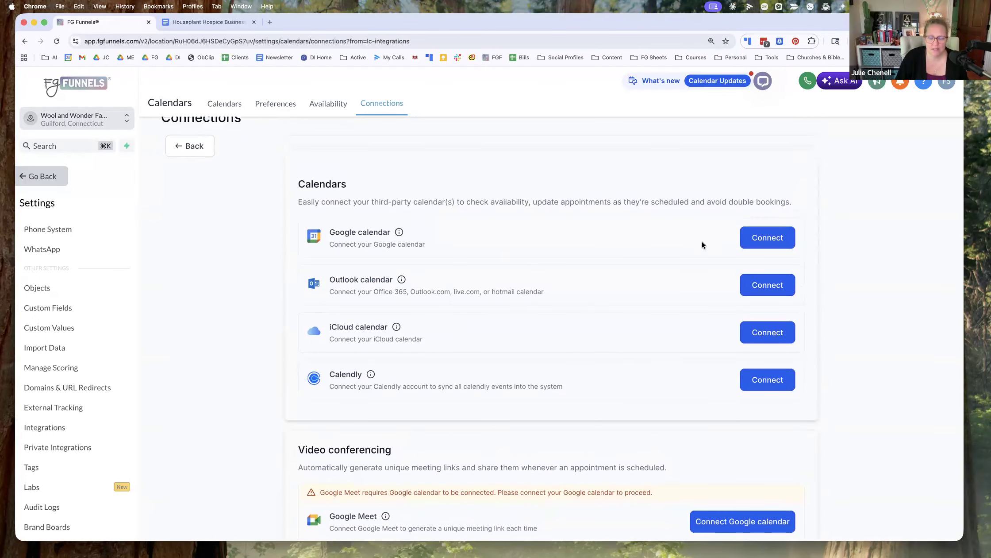
click(760, 239)
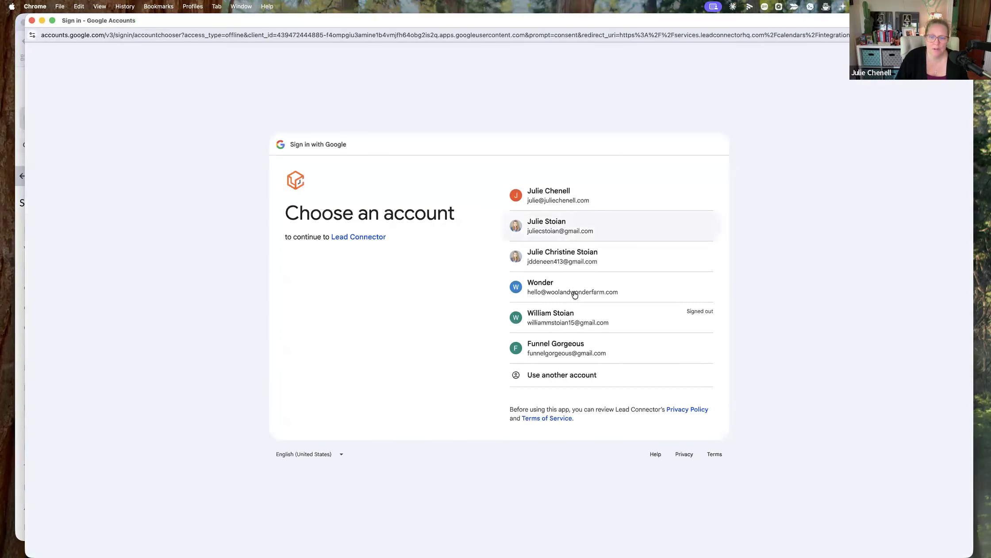
- Choose the farm's business Google account and grant Lead Connector access to Google Calendar
click(577, 290)
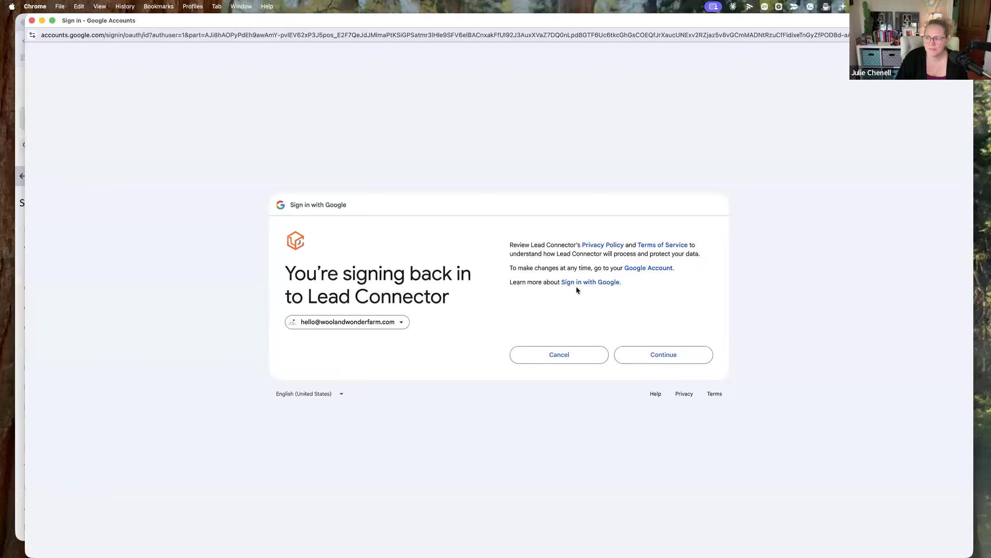
click(652, 355)
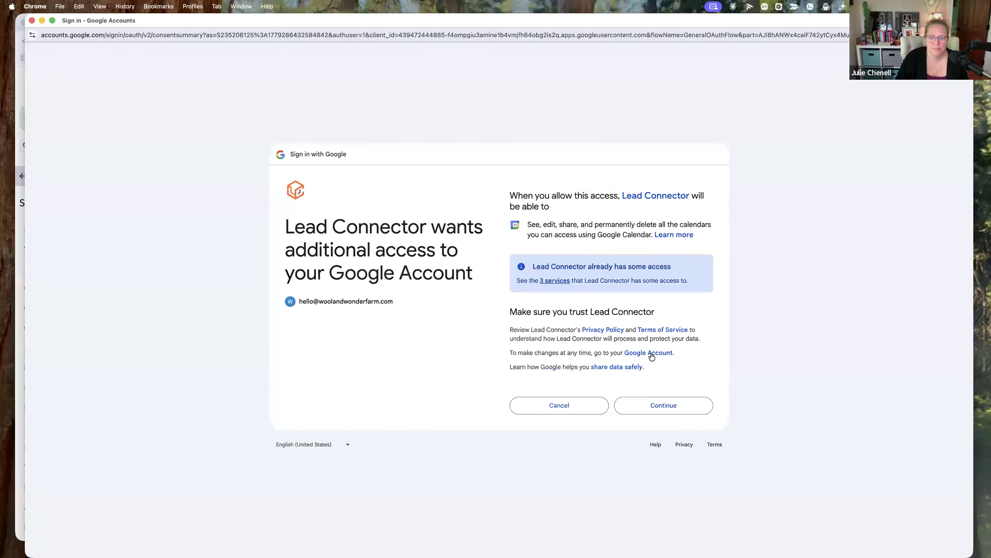
click(651, 402)
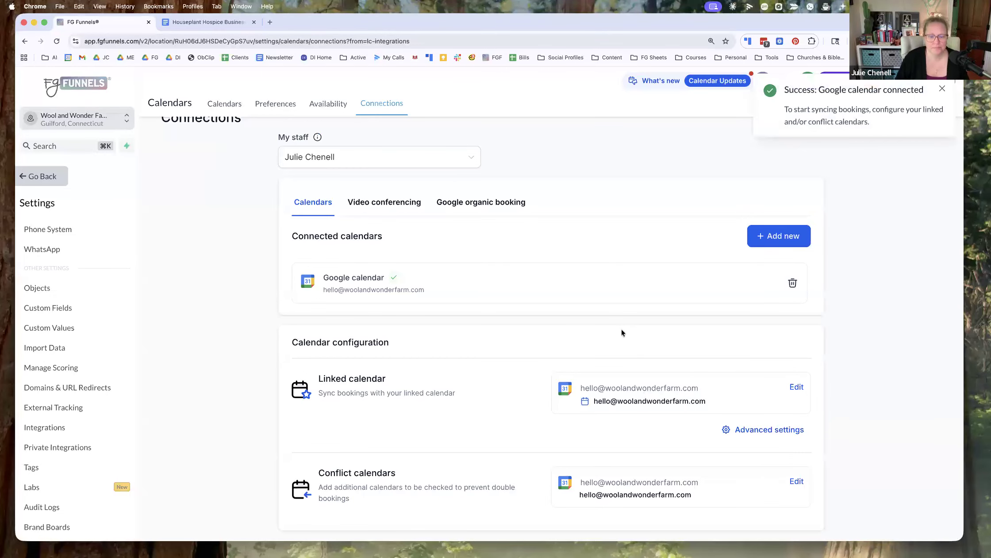
- Review the connected Google calendar configuration, then switch to the Calendars list
scroll(622, 331, down, 1)
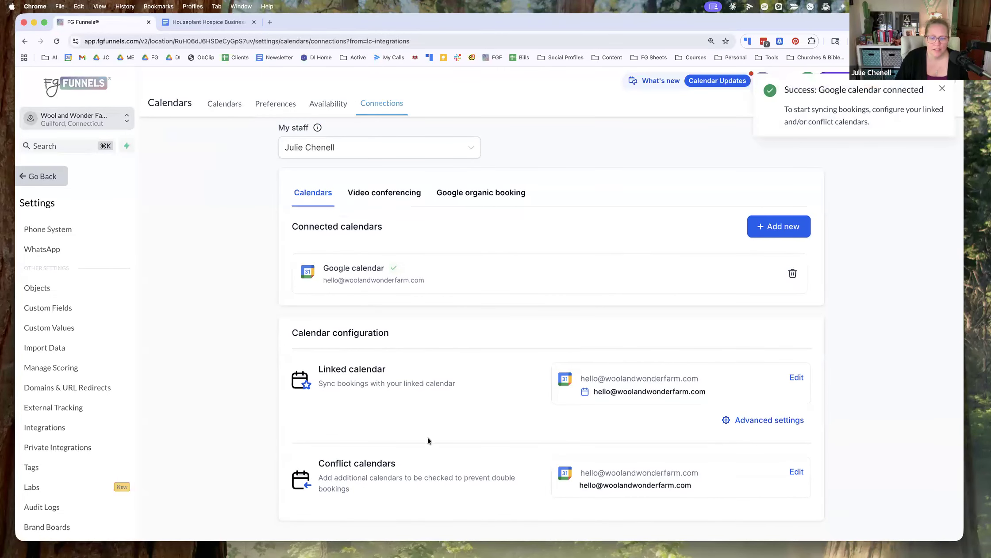
scroll(427, 438, up, 1)
scroll(398, 447, down, 1)
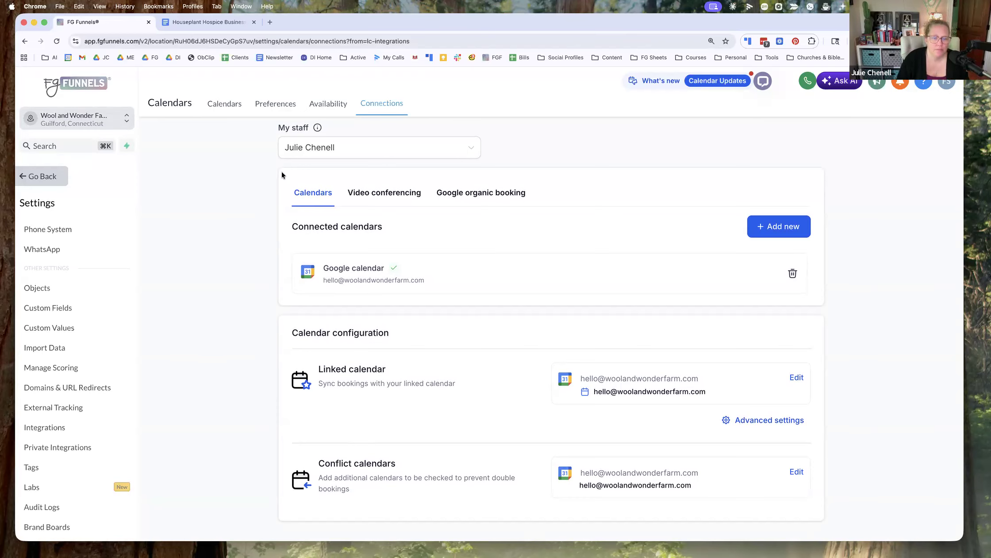
click(233, 108)
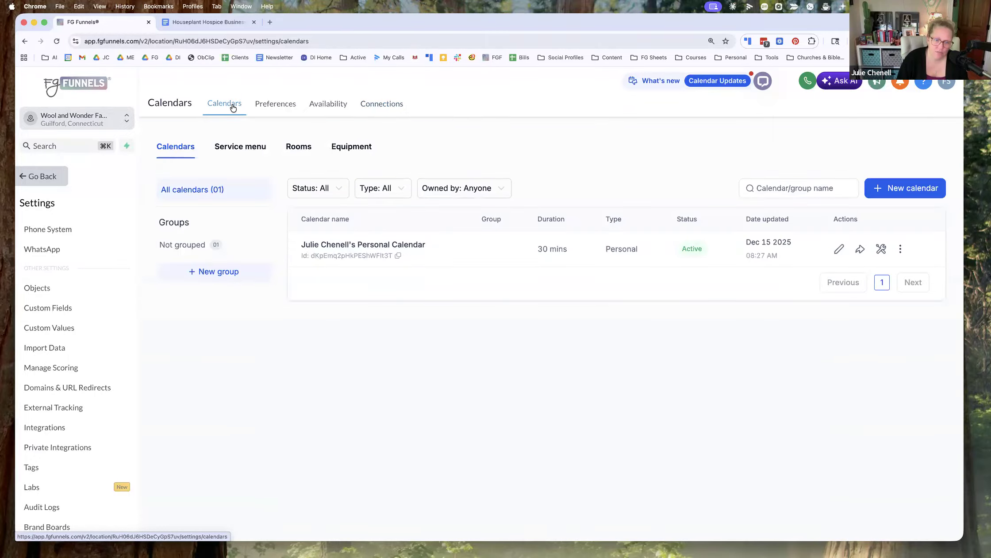
- Start a new calendar via '+ New calendar' to get a blank Personal booking form
scroll(70, 338, up, 2)
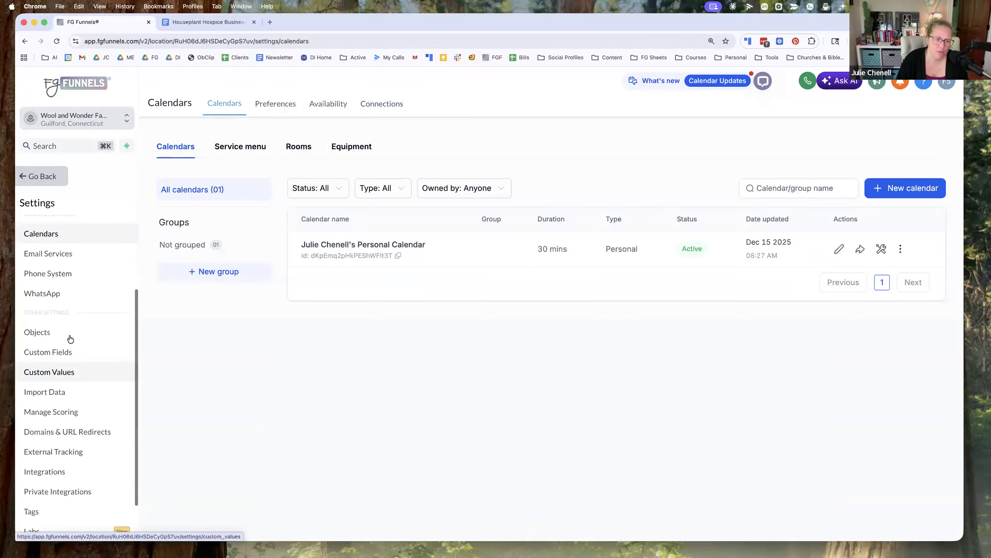
scroll(70, 339, up, 1)
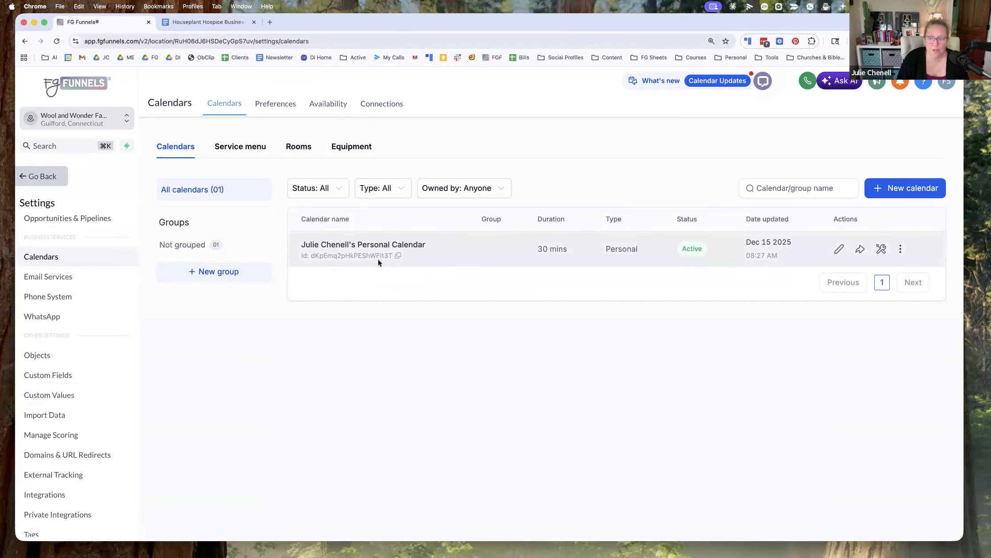
click(898, 188)
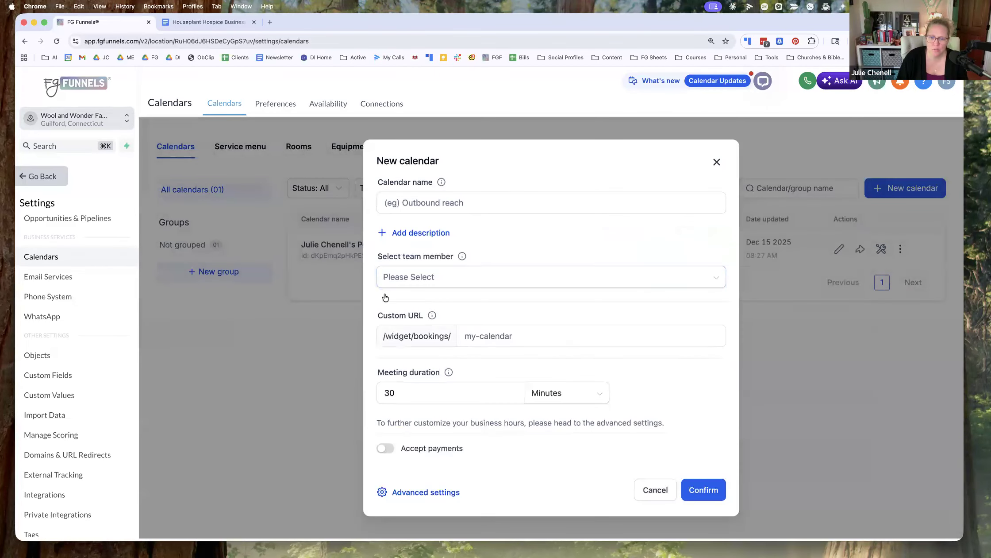
- Name the calendar 'Houseplant Hospice Debrief Call', assign the staff member, and edit its booking URL
text(Houseplant Hospi)
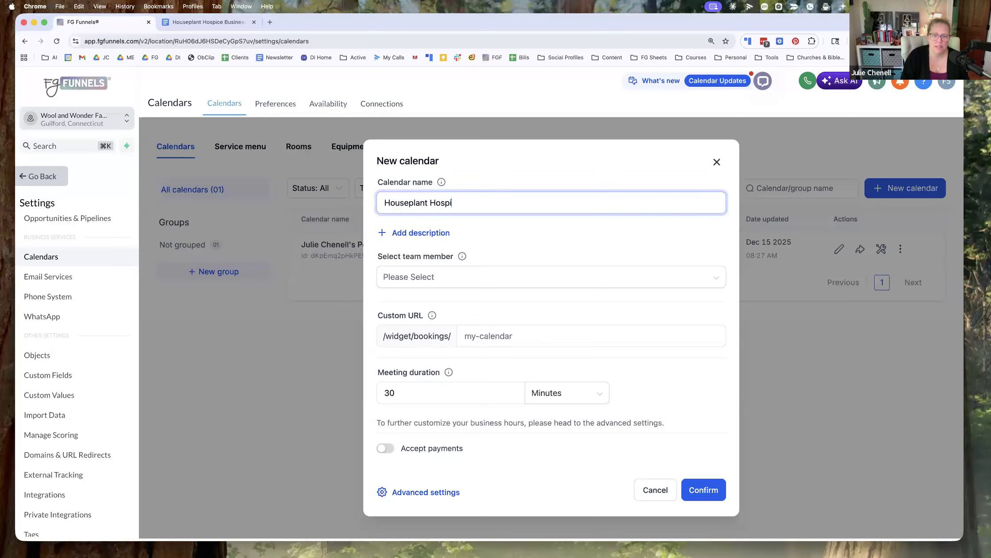
text(ce Debrief Call)
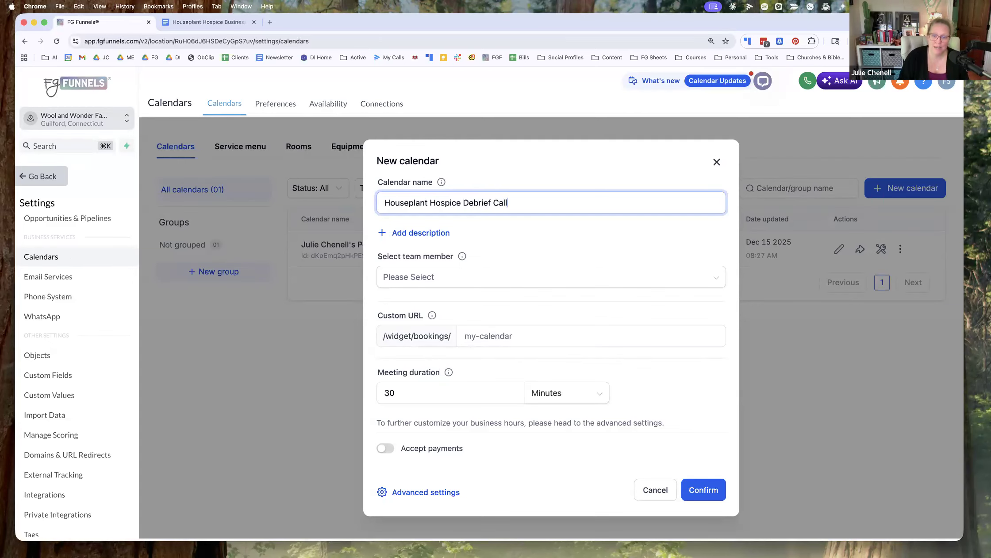
click(416, 279)
click(418, 323)
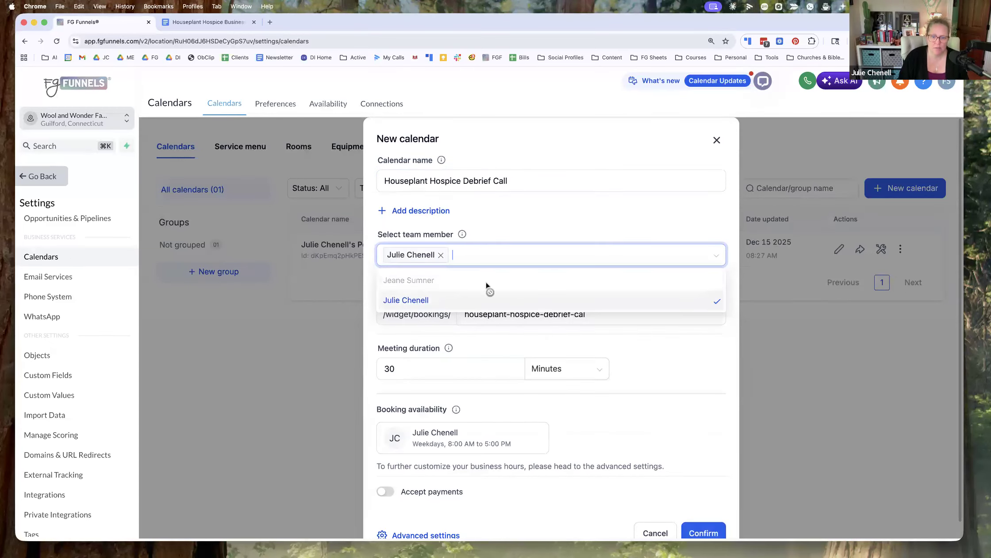
click(512, 328)
scroll(508, 324, down, 1)
click(608, 295)
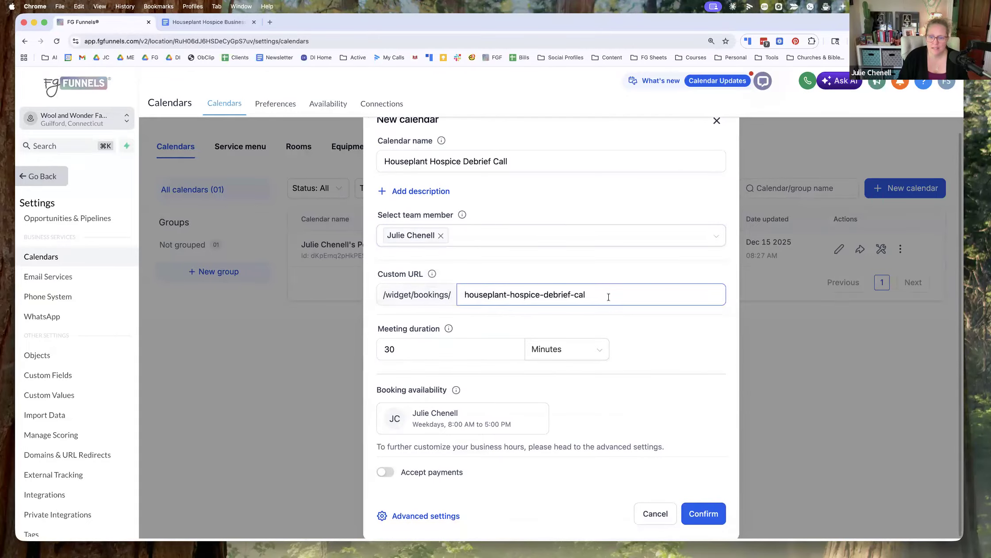
click(571, 295)
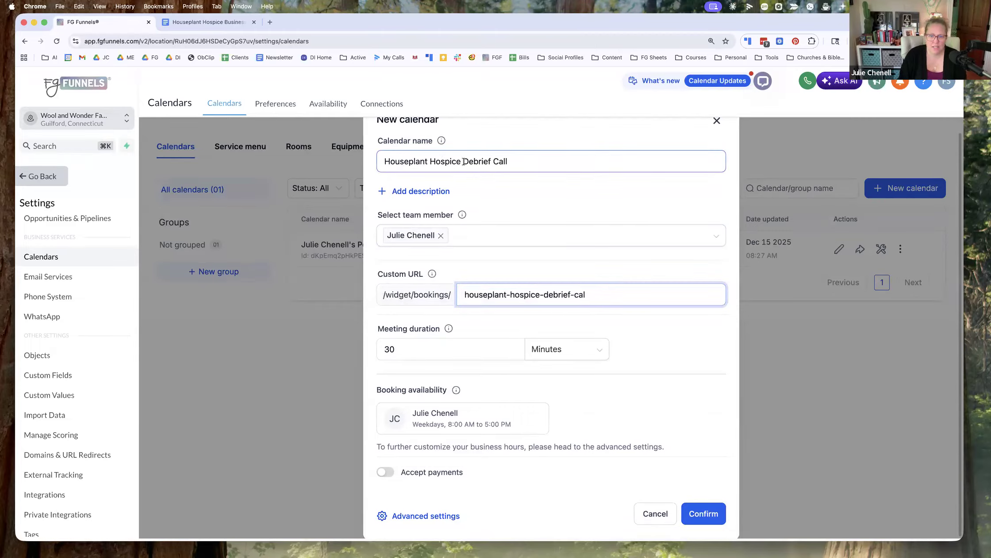
- Rename it 'PPPA Debrief Call' and create it with a 30-minute meeting duration
drag(461, 161, 377, 156)
text(PPPA)
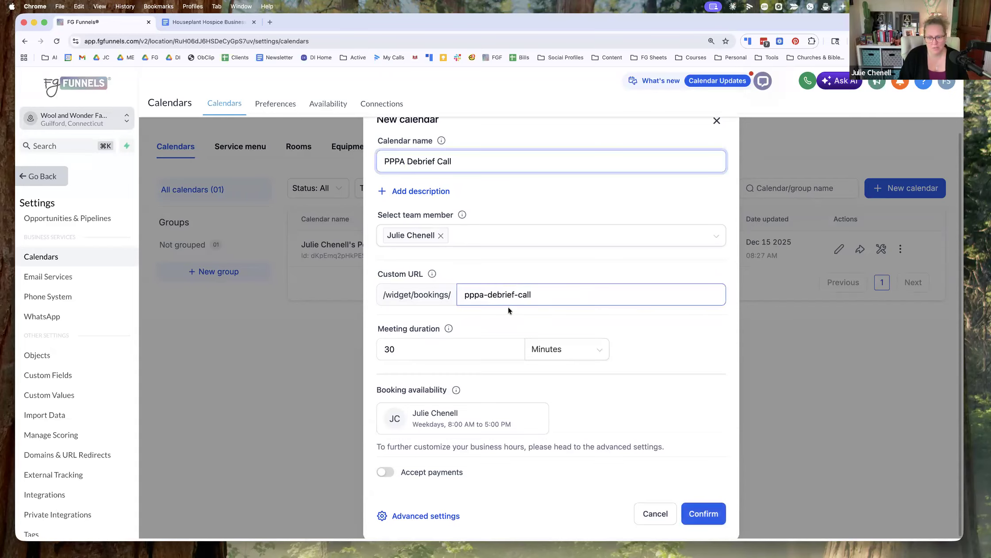
scroll(507, 308, down, 1)
click(436, 350)
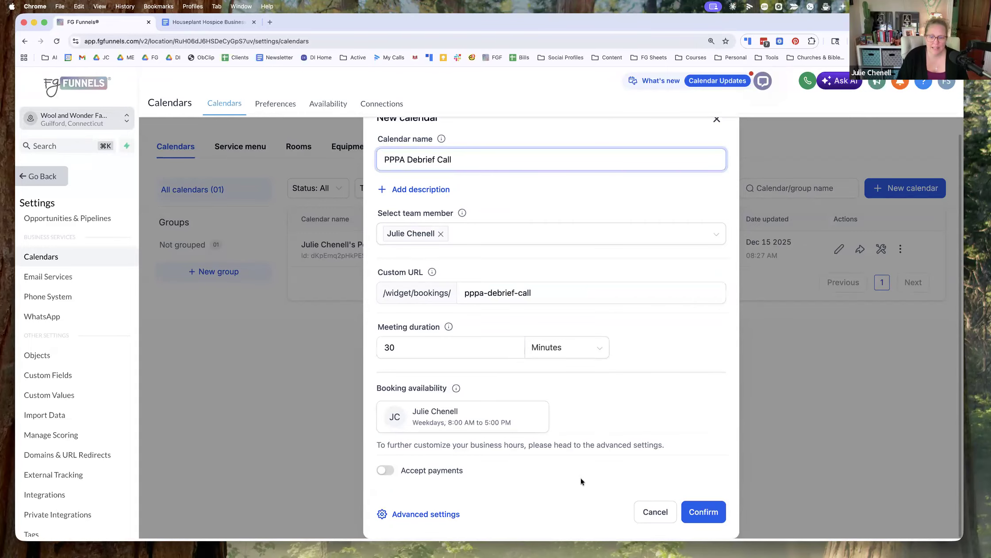
click(707, 512)
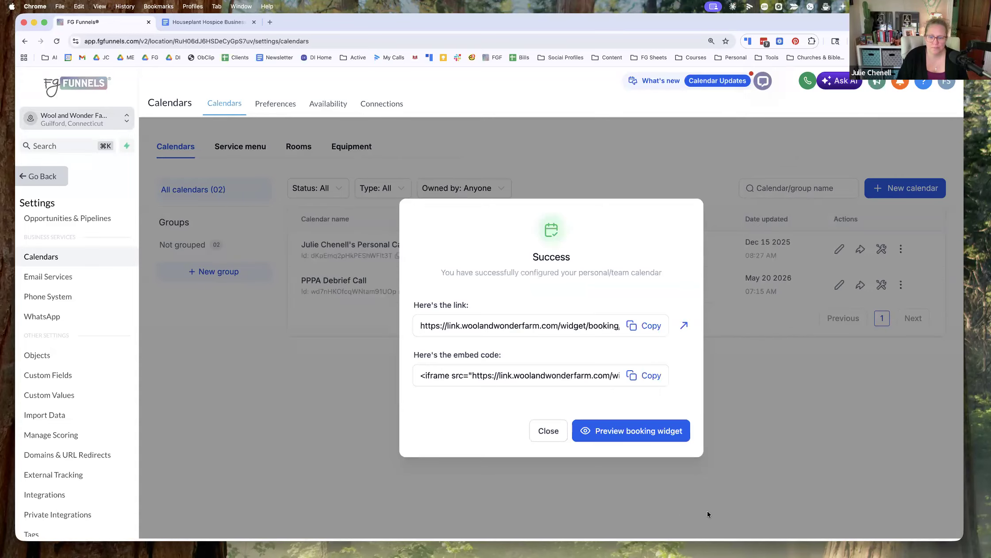
- From the Success dialog, preview the PPPA Debrief Call booking page in a new tab
click(453, 328)
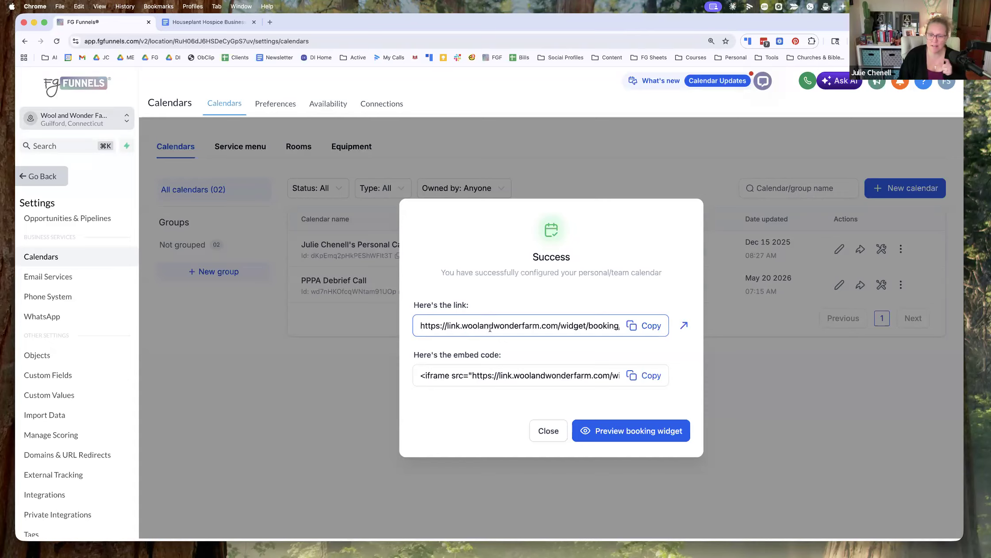
click(625, 431)
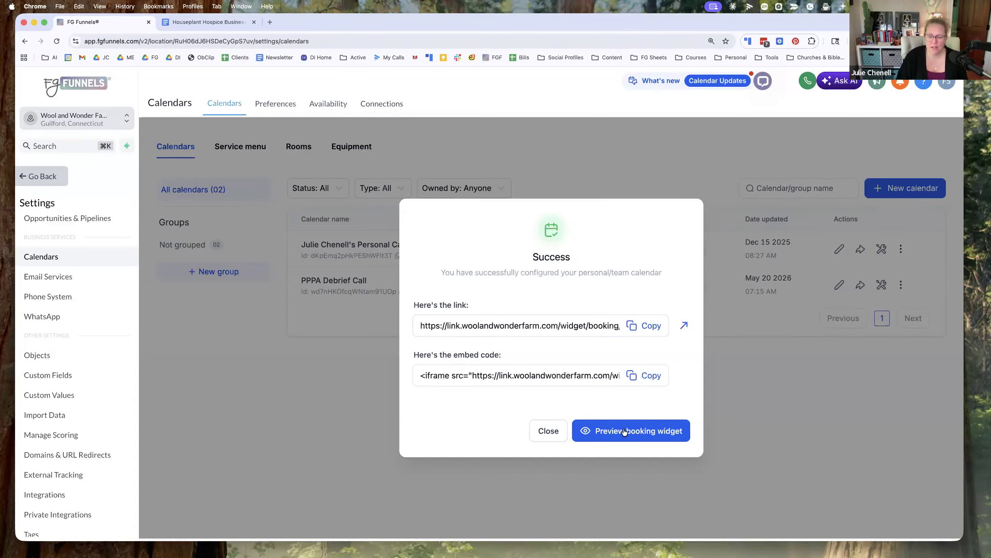
click(623, 431)
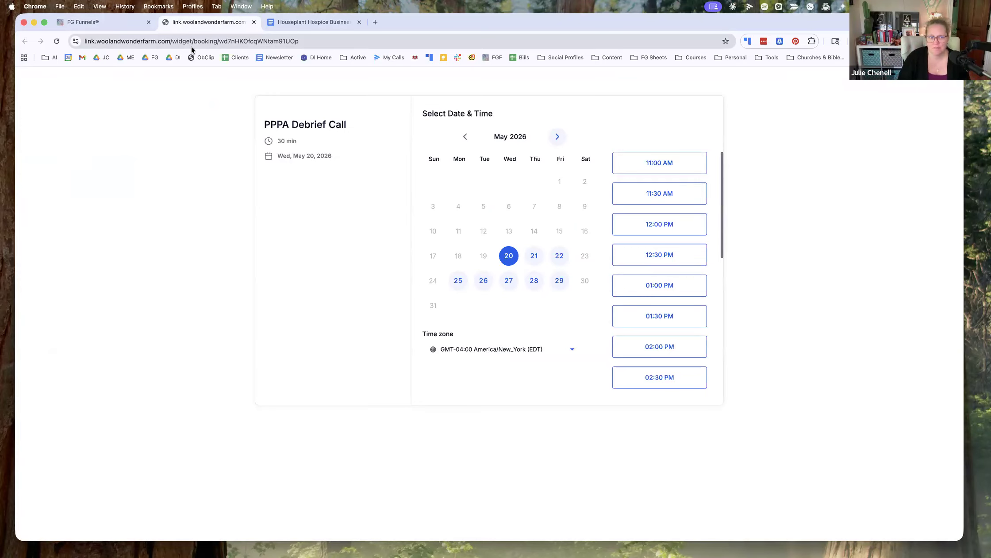
- Dismiss the success message and open the PPPA Debrief Call calendar for editing
click(119, 25)
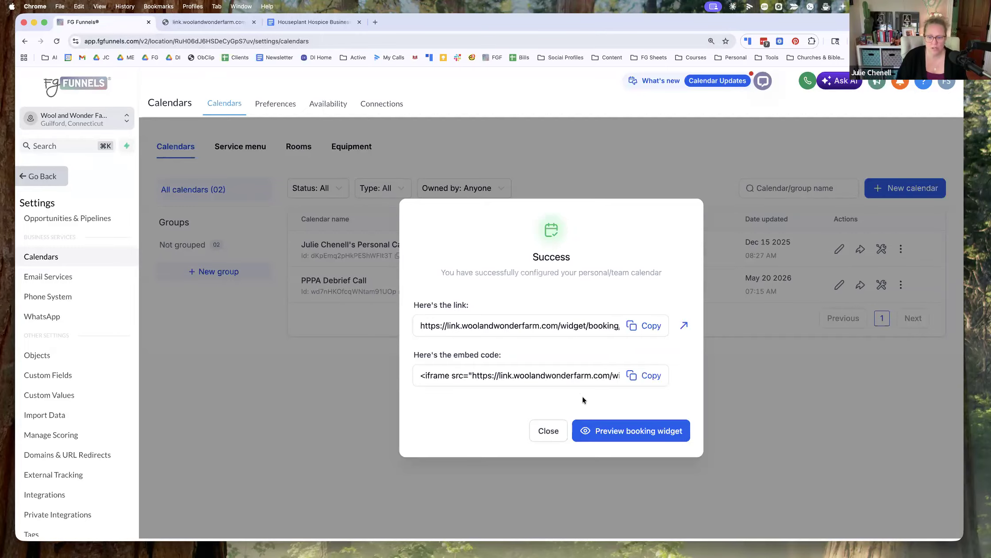
click(548, 431)
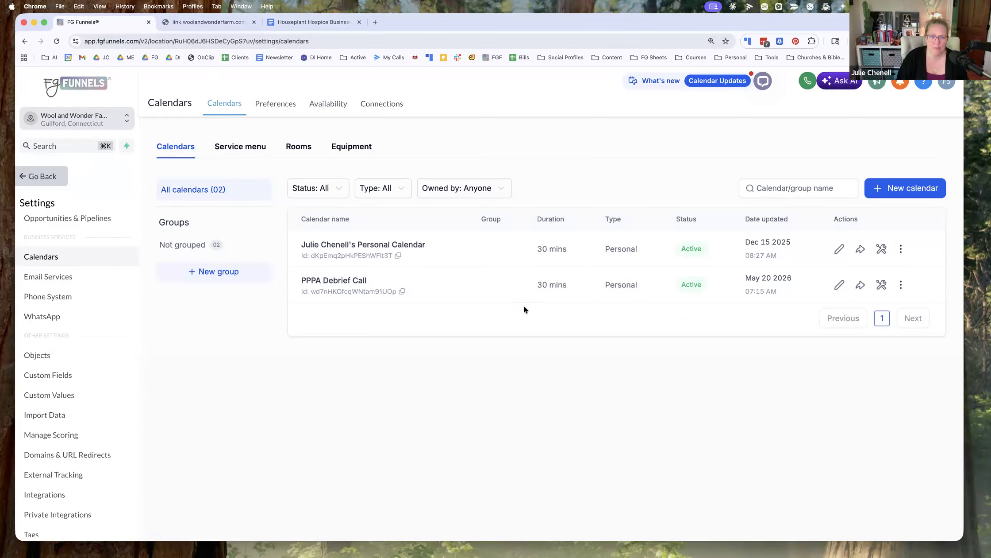
click(839, 284)
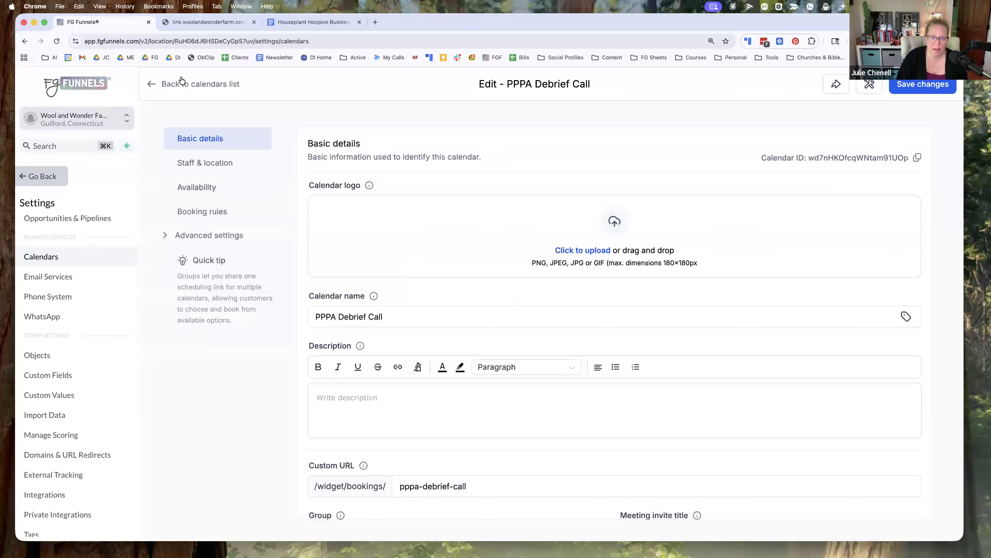
click(153, 84)
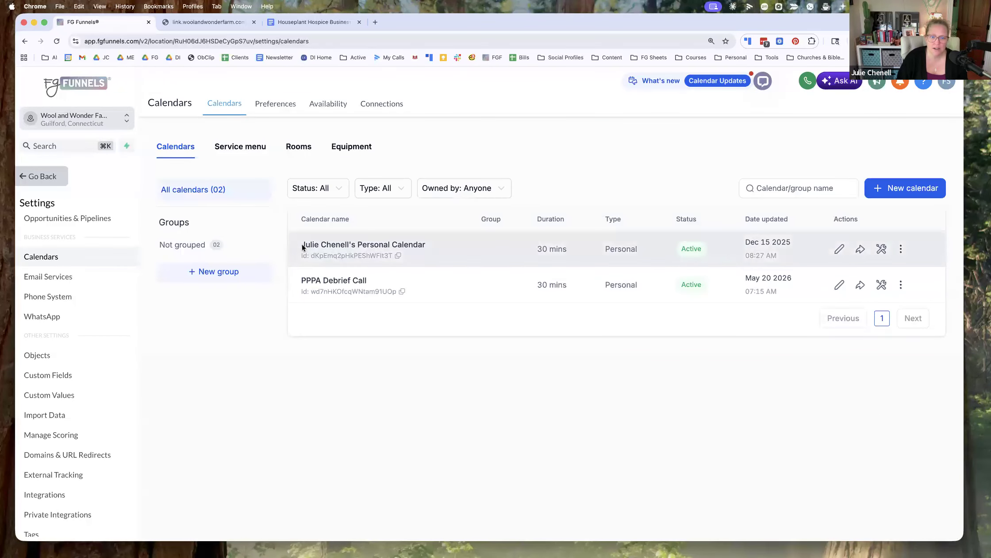
click(839, 287)
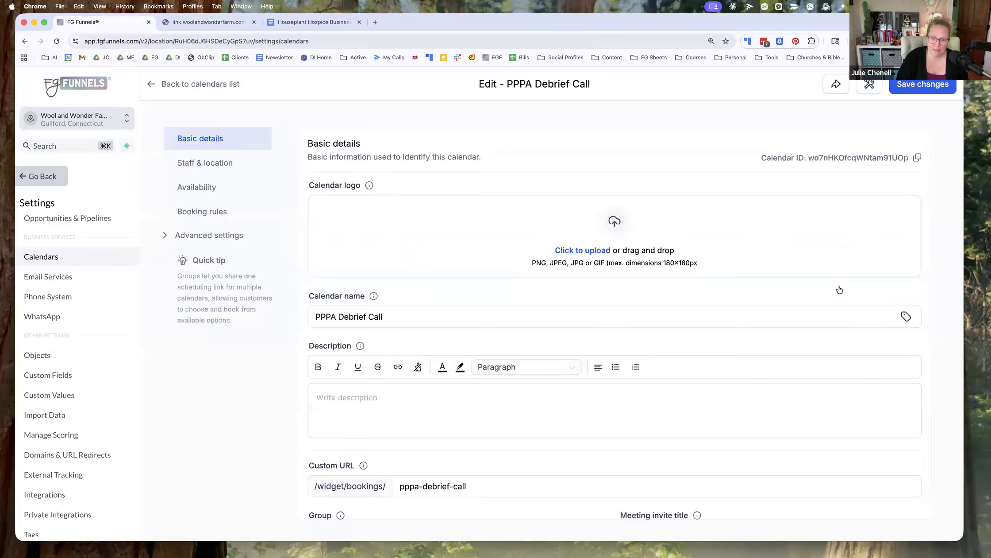
- Review the calendar's staff and location, availability and weekly work hours schedule
scroll(504, 263, down, 5)
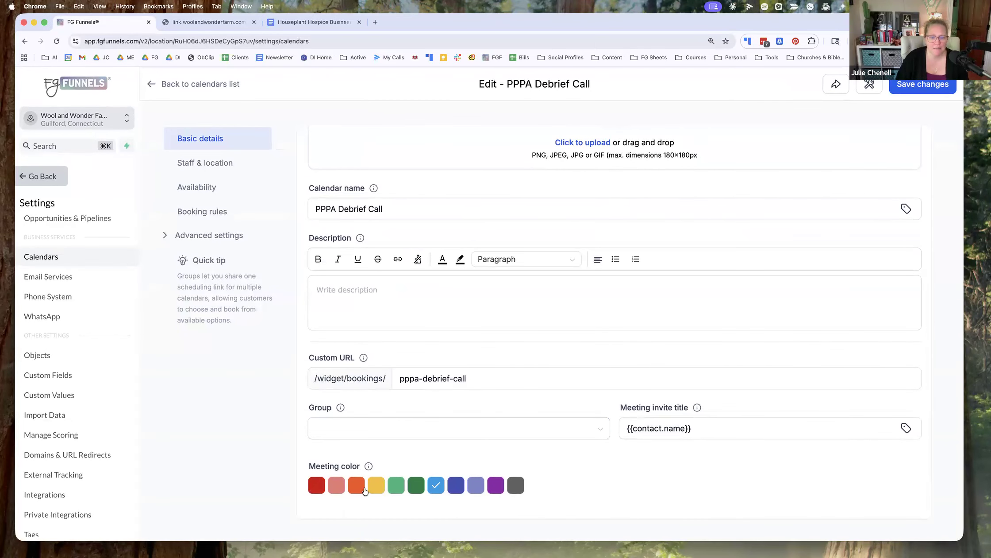
click(220, 165)
click(212, 187)
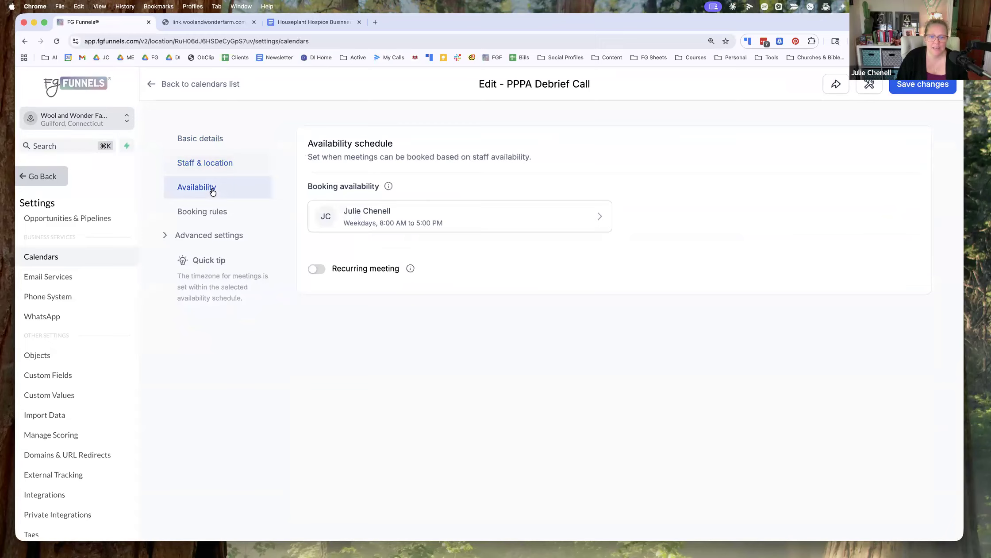
click(600, 218)
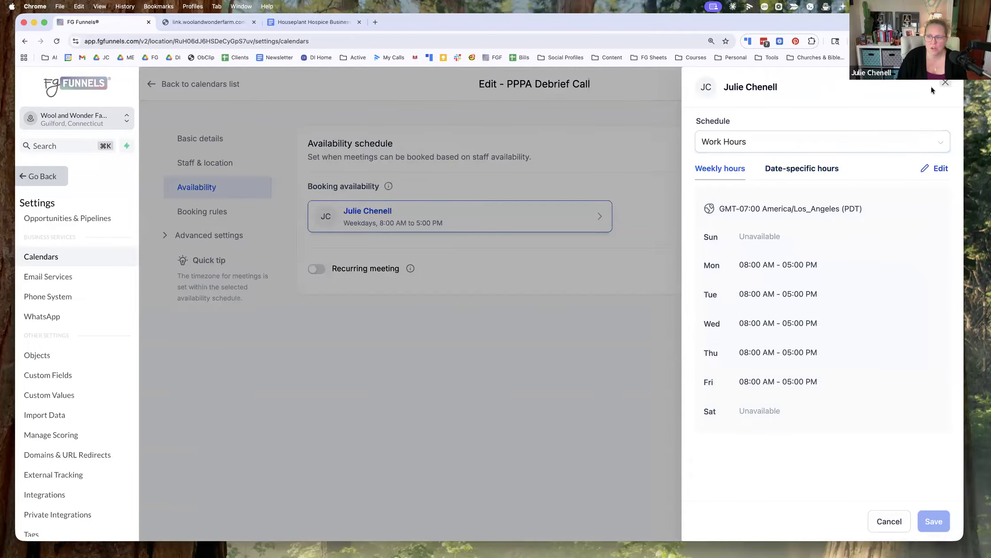
click(250, 193)
- Inspect booking rules (meeting interval, scheduling notice, pre-buffer, max bookings per slot) and the form settings
click(224, 212)
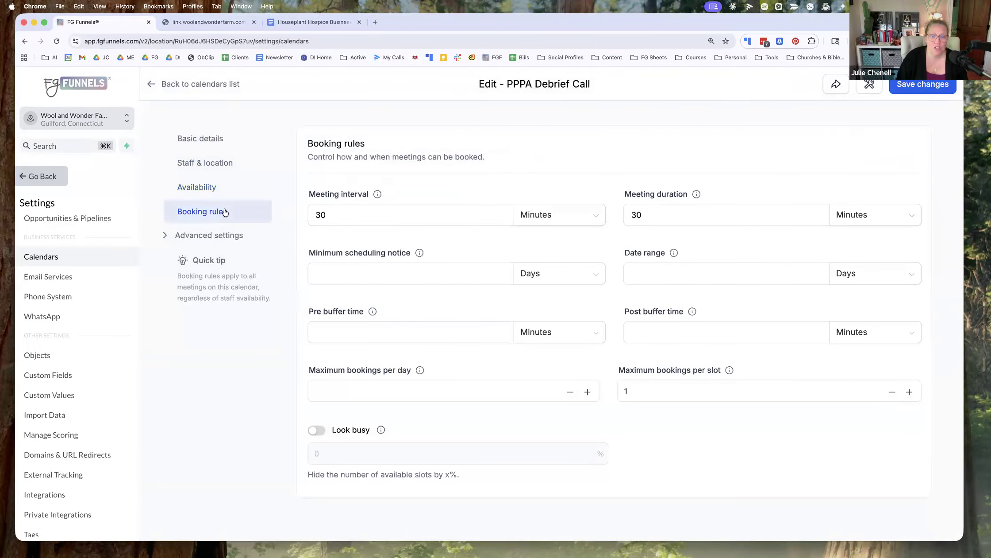
click(365, 213)
click(432, 275)
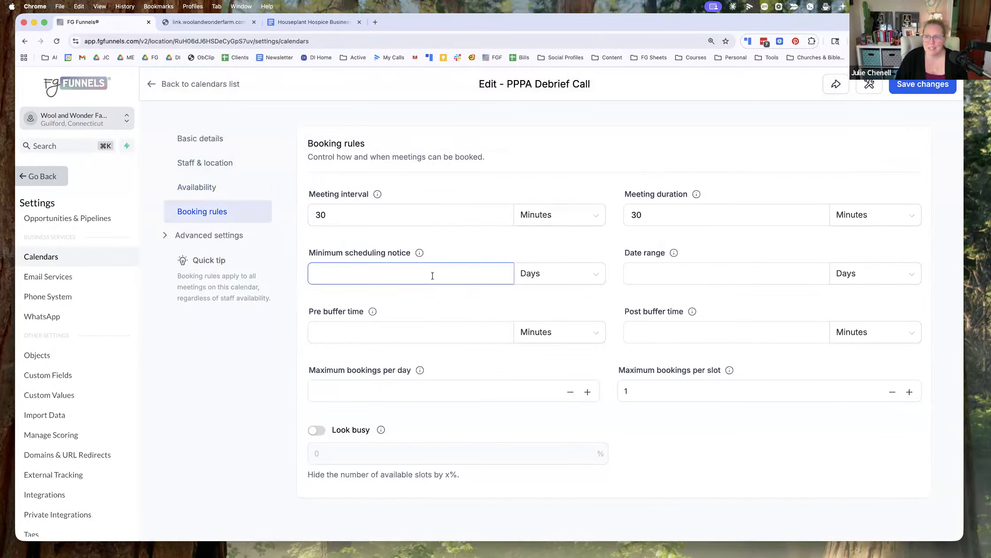
click(652, 293)
click(389, 337)
click(412, 364)
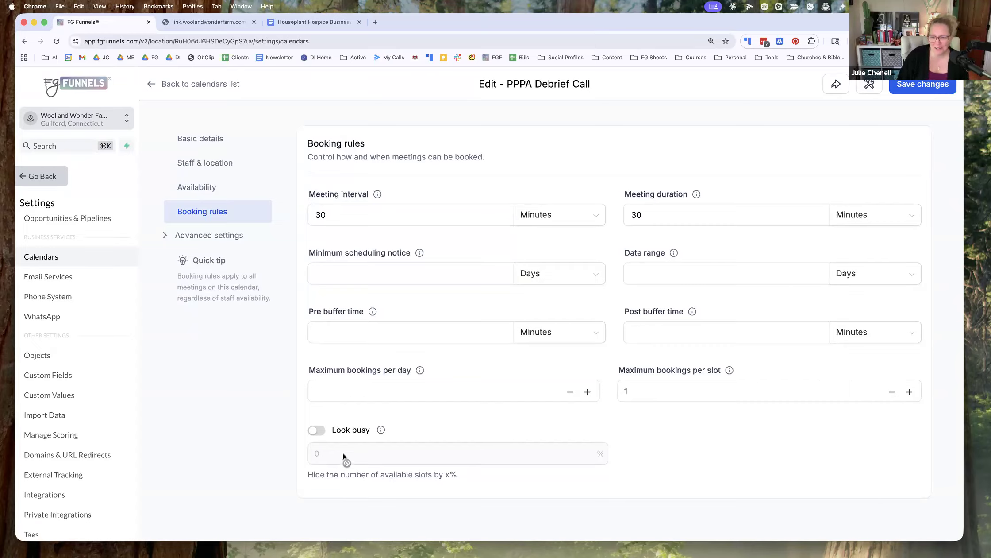
click(673, 396)
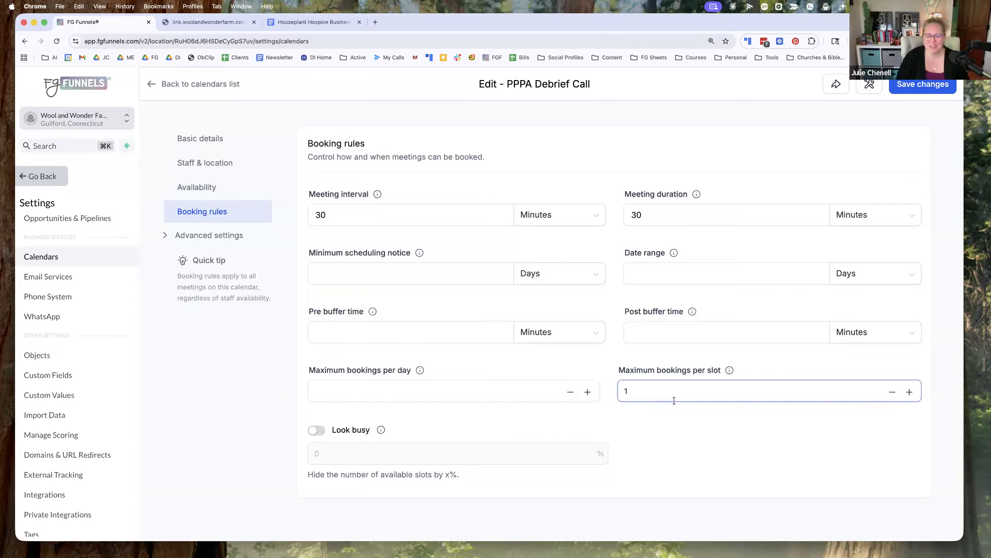
click(742, 358)
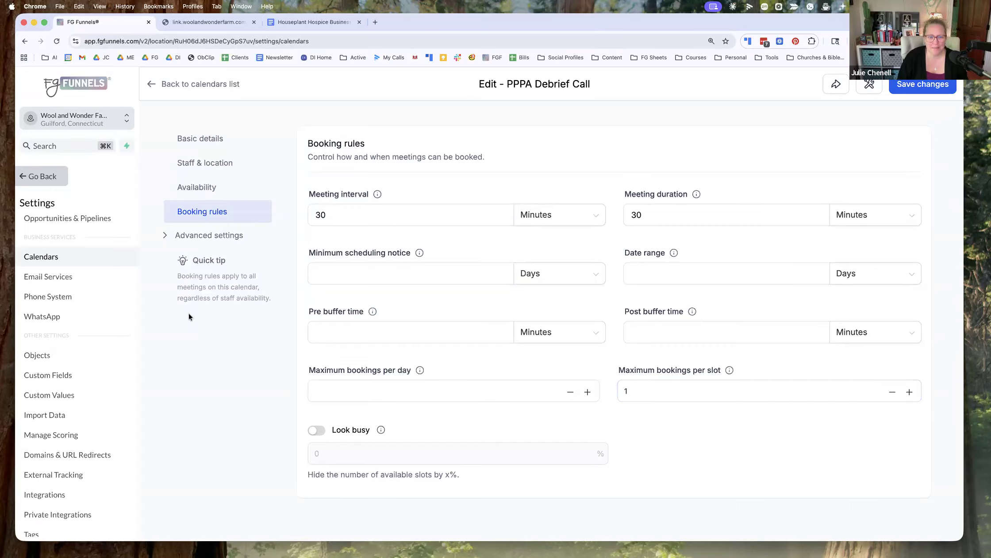
click(221, 237)
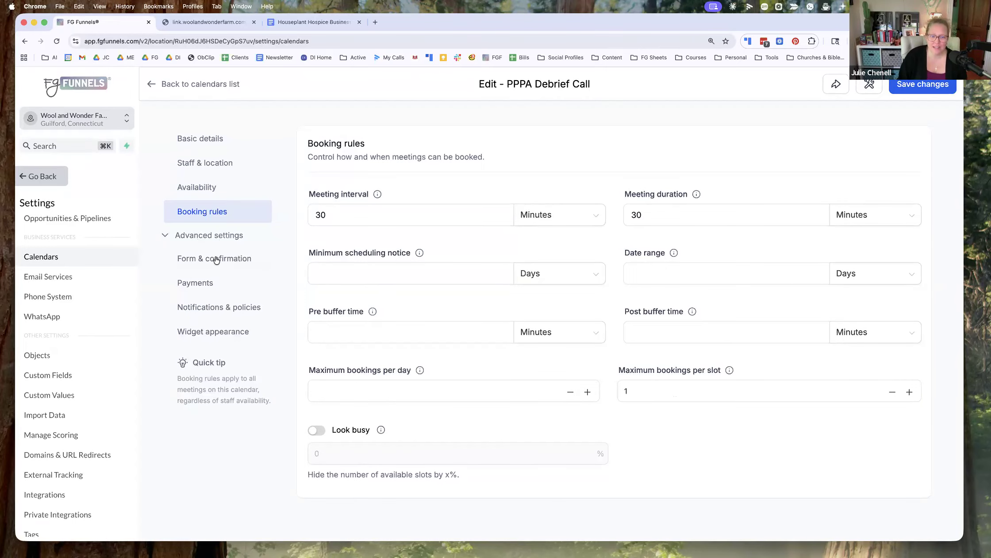
click(216, 260)
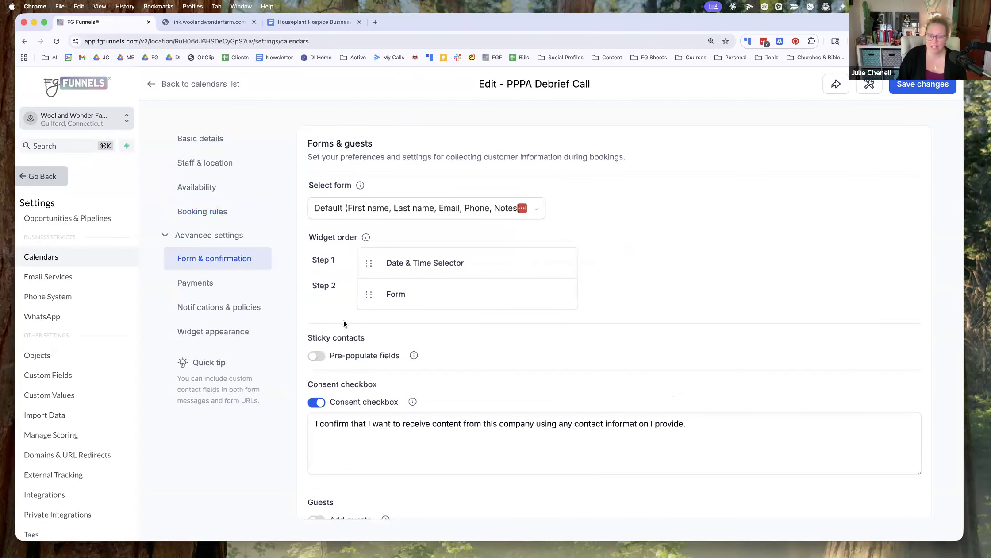
- Look through the Payments, Notifications & policies and Neo-style Widget appearance settings, then save the calendar
scroll(344, 323, down, 7)
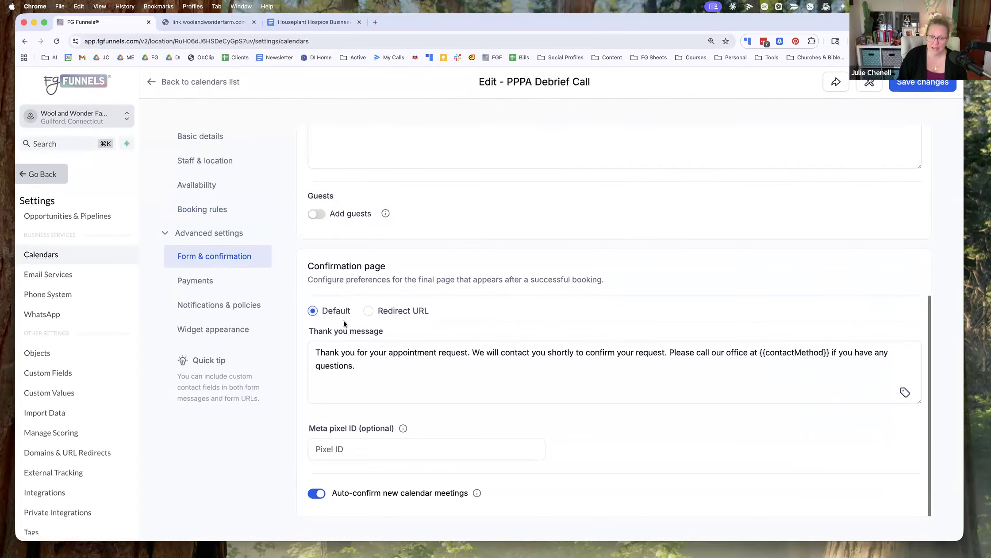
scroll(344, 323, up, 5)
click(197, 282)
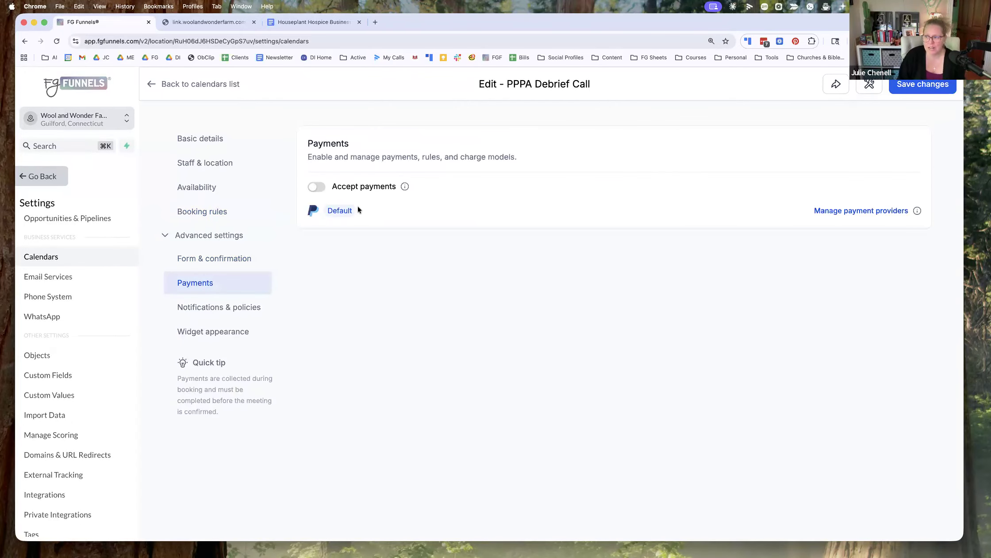
click(251, 299)
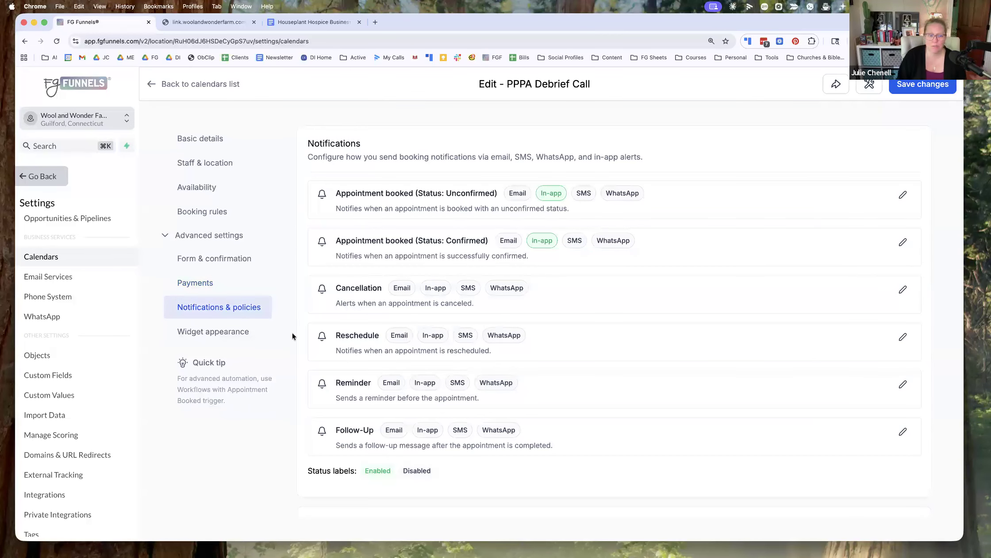
click(222, 332)
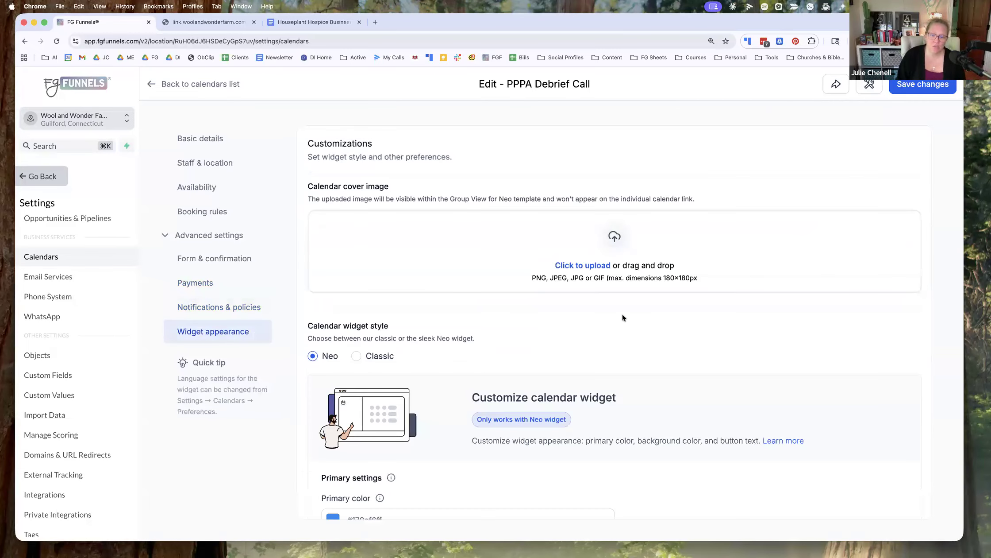
scroll(623, 318, down, 10)
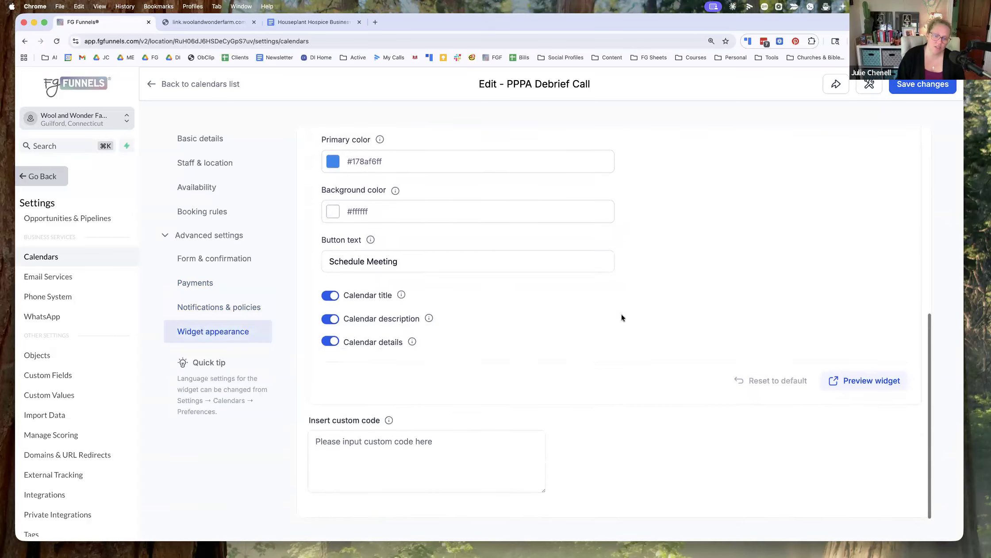
scroll(622, 314, up, 10)
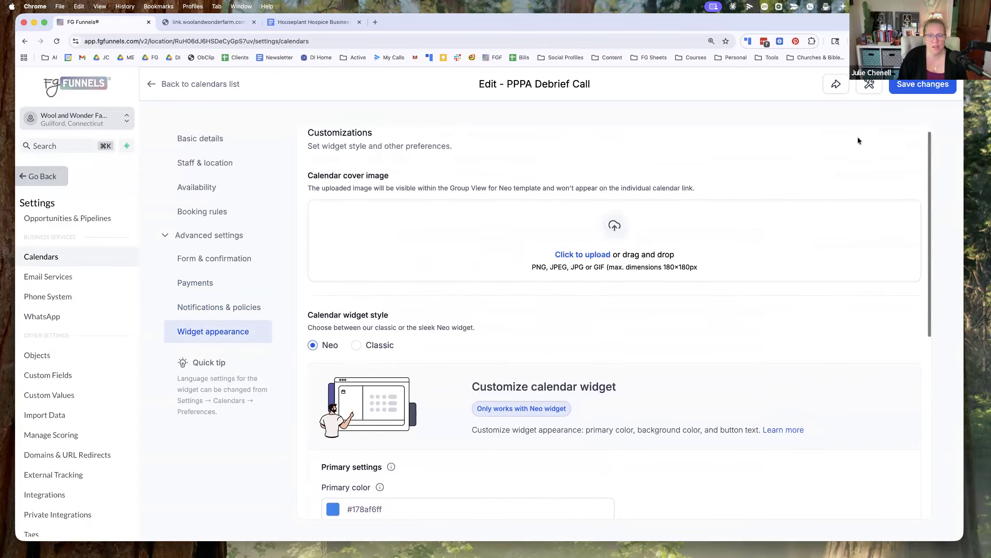
click(922, 87)
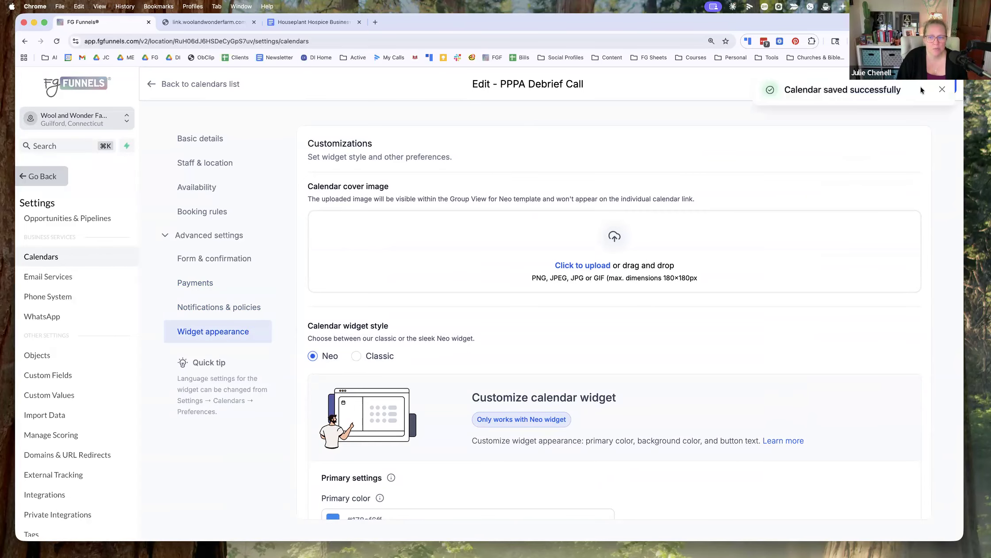
- Copy PPPA Debrief Call's permanent booking link from the Share calendar window, then go to Automation workflows
click(152, 85)
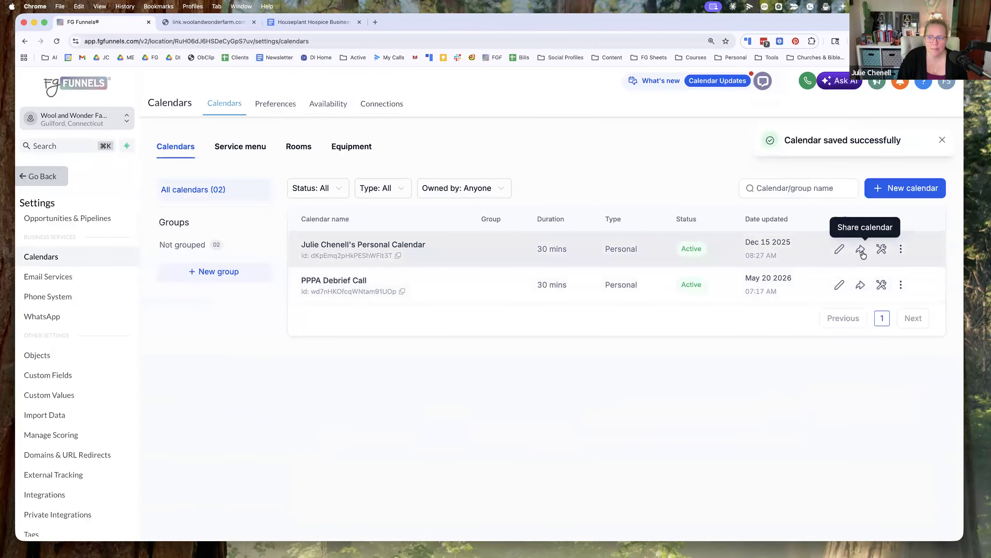
click(862, 285)
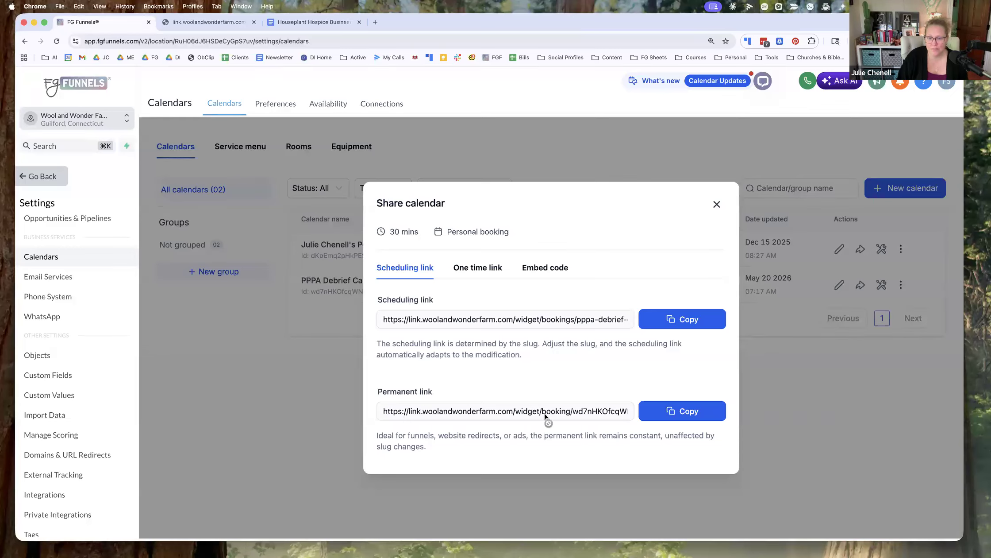
click(473, 265)
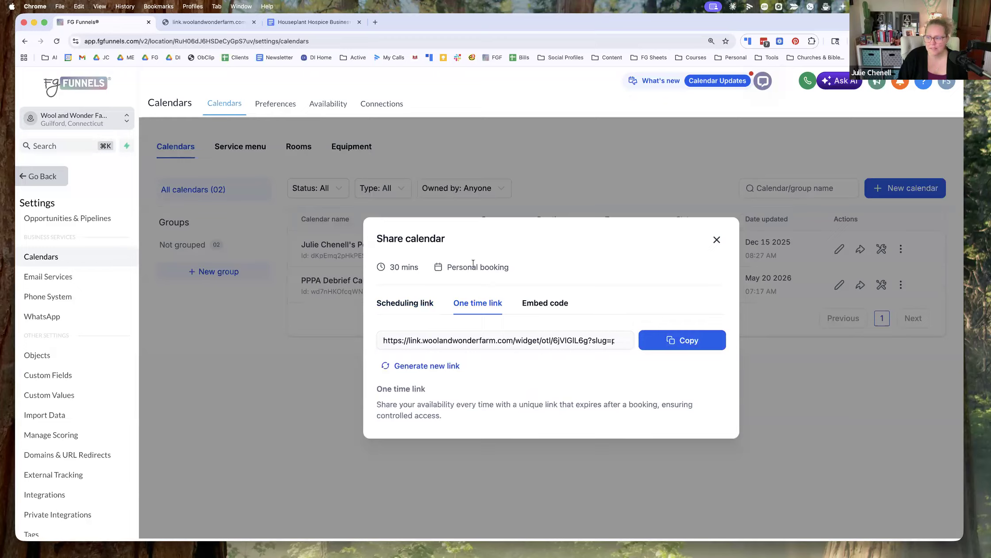
click(545, 302)
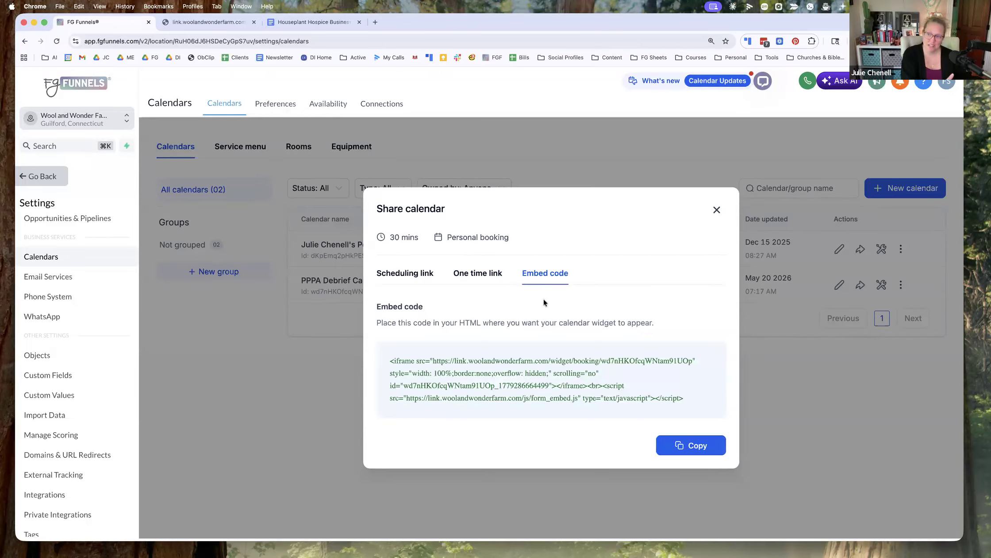
click(415, 272)
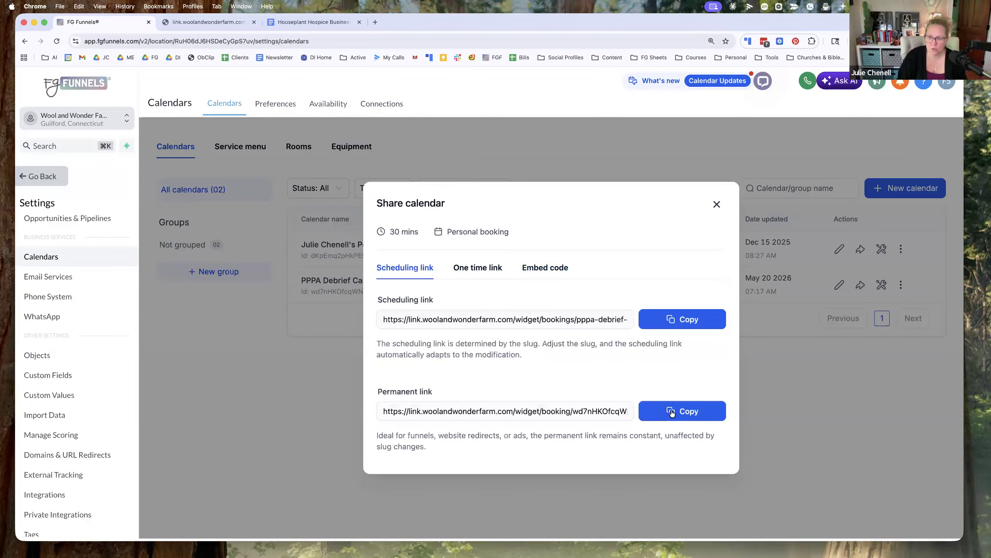
click(688, 419)
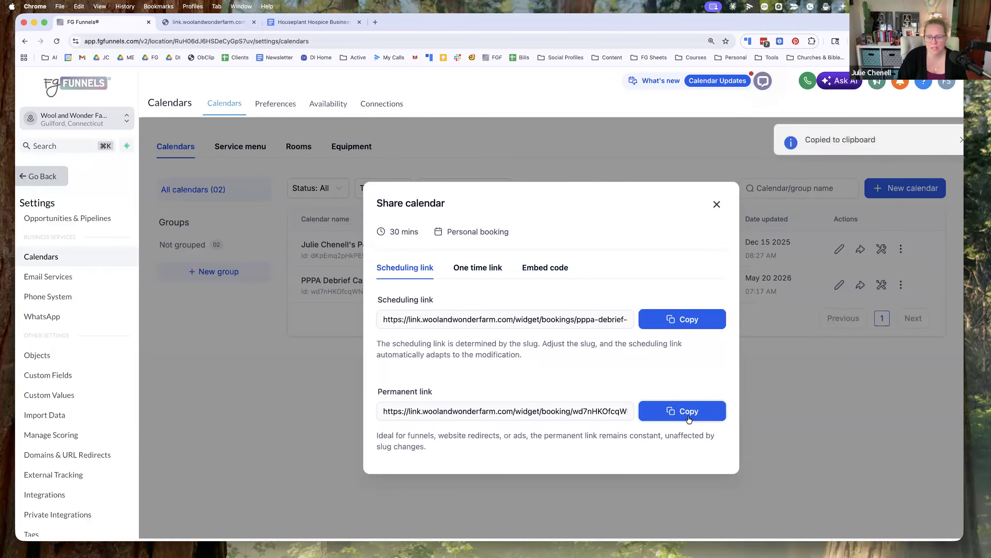
click(716, 204)
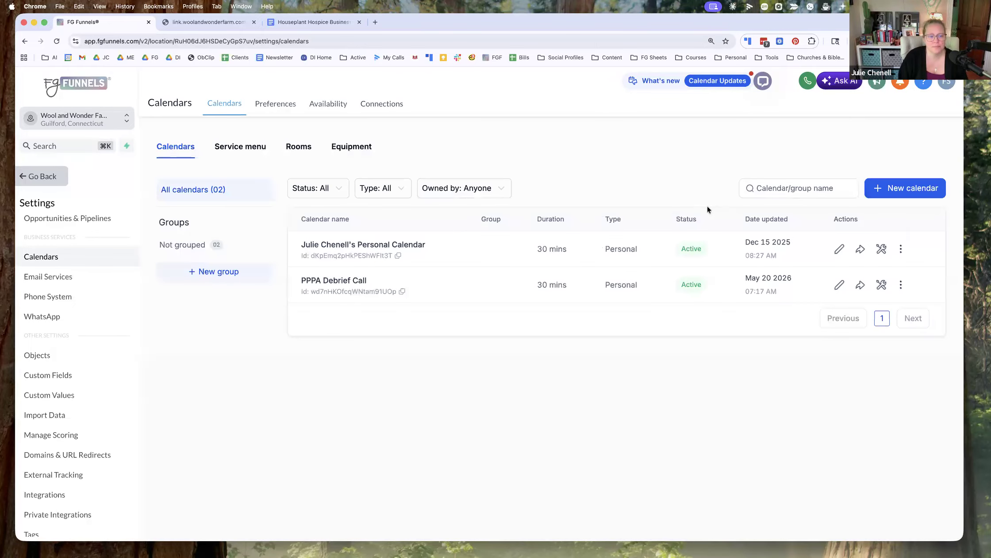
click(51, 179)
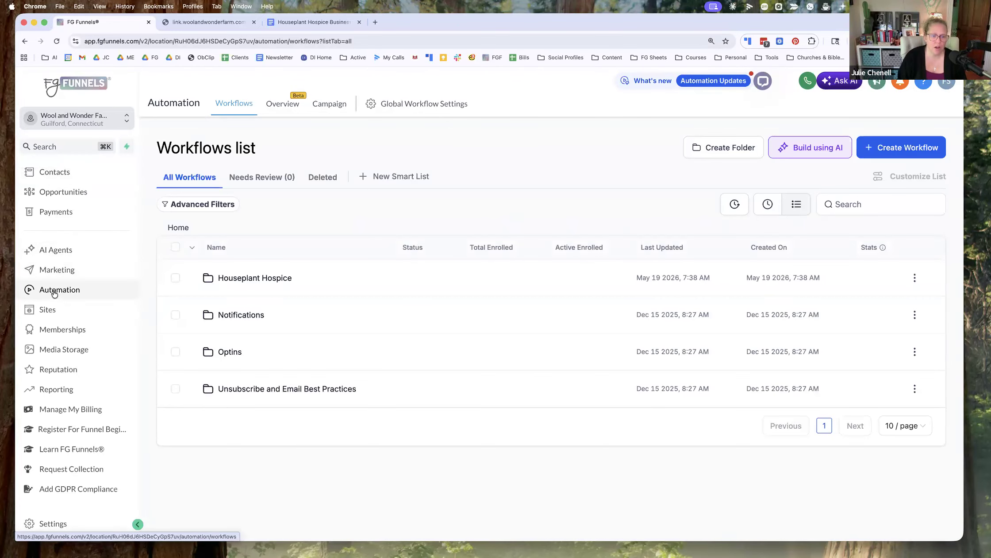
- Open the Survey Submitted Notification & Debrief Invite workflow in the Houseplant Hospice folder
click(234, 281)
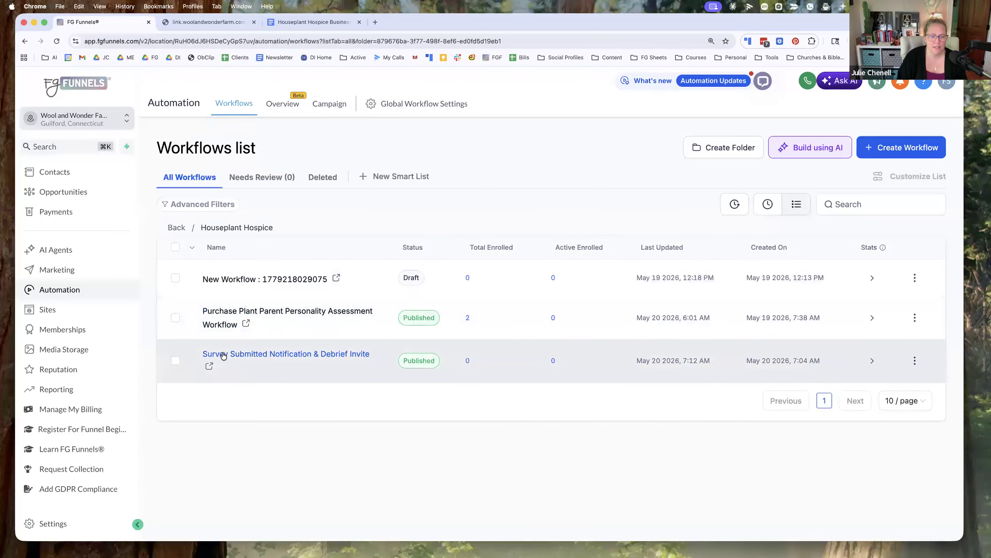
click(224, 355)
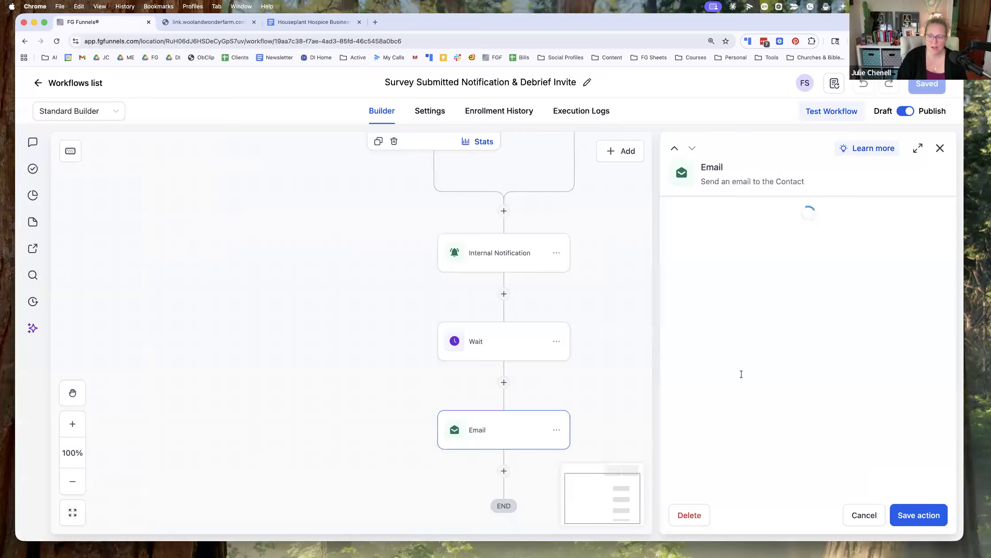
scroll(742, 376, down, 6)
scroll(743, 376, down, 10)
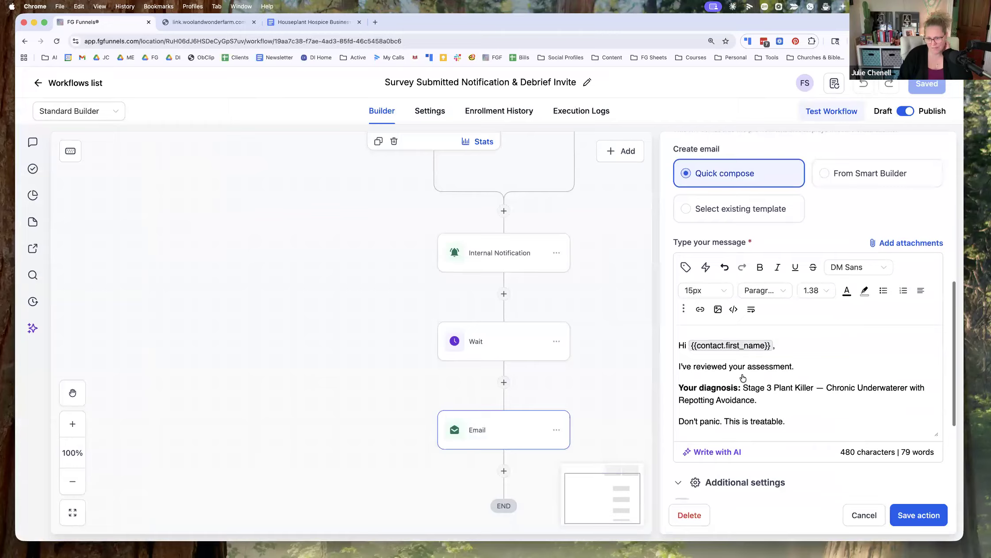
- Link 'Book A Call' to the pasted booking page URL, opening in a new window, and save the workflow
drag(730, 365, 678, 367)
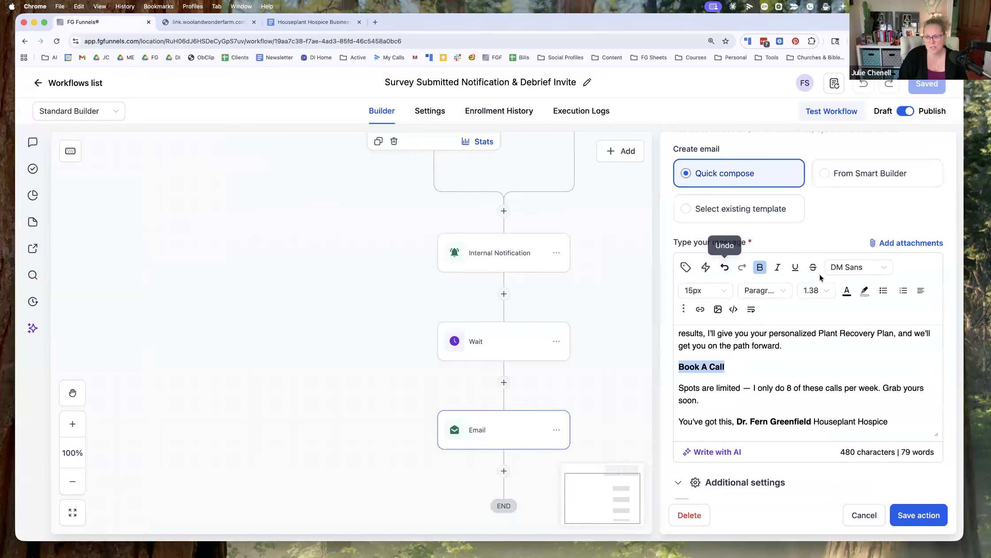
click(702, 309)
click(385, 262)
key(super+v)
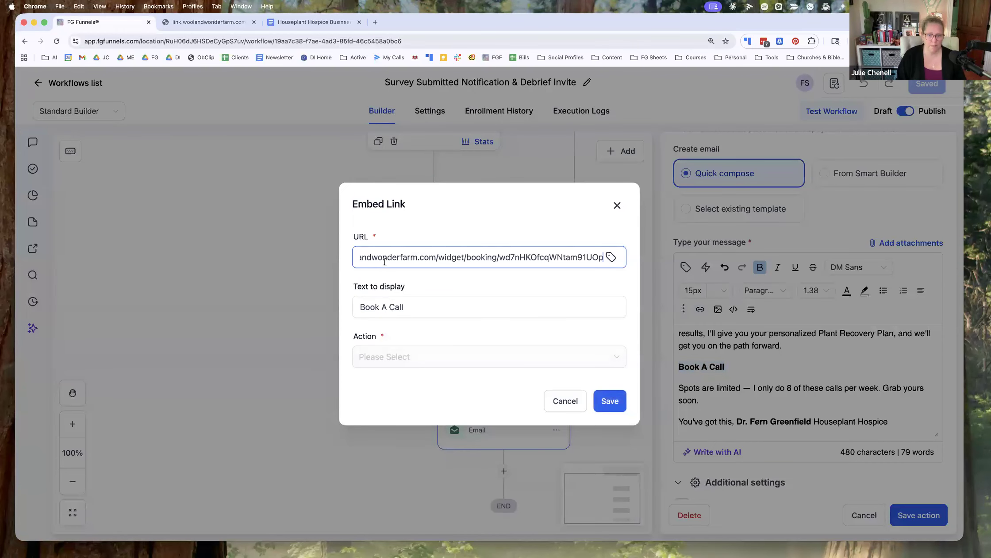
click(469, 357)
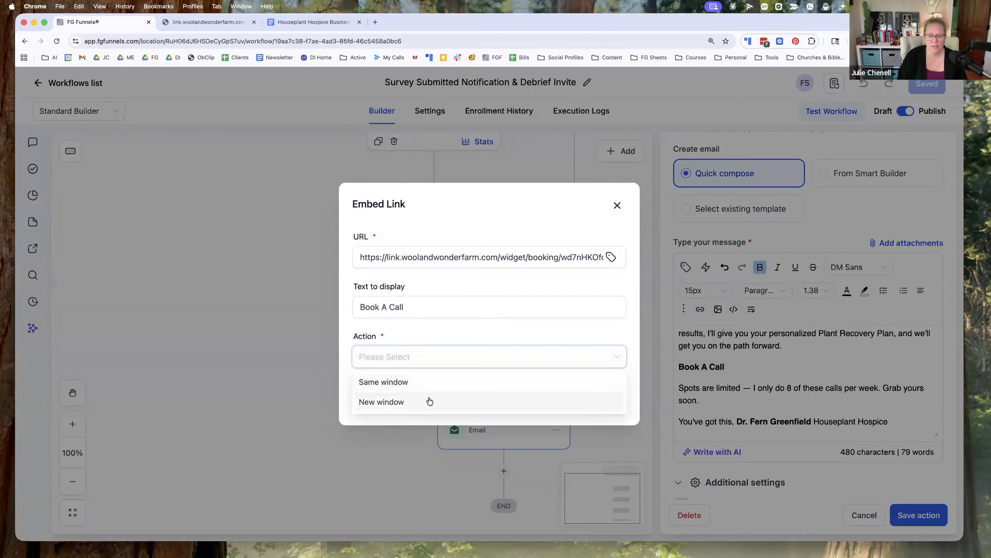
click(432, 401)
click(597, 400)
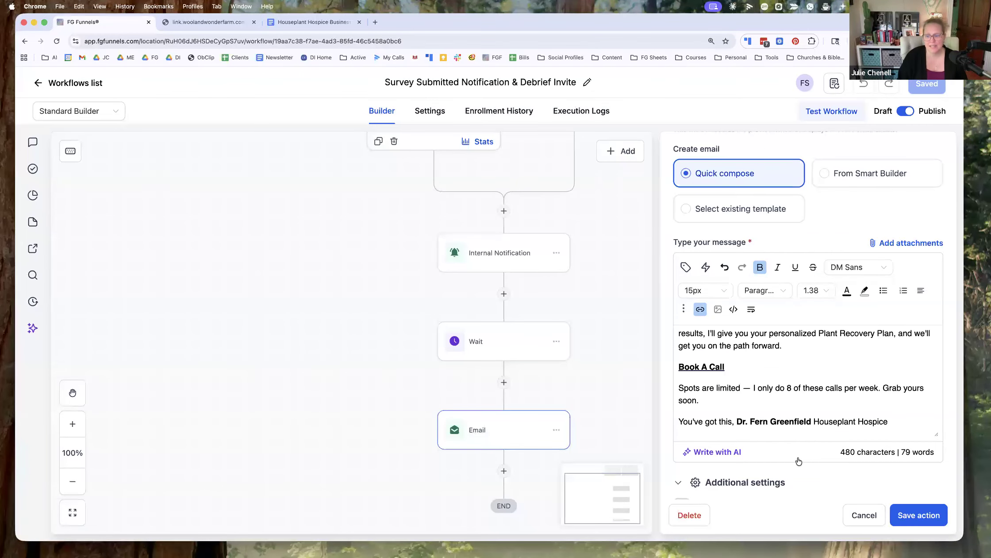
click(907, 519)
click(930, 87)
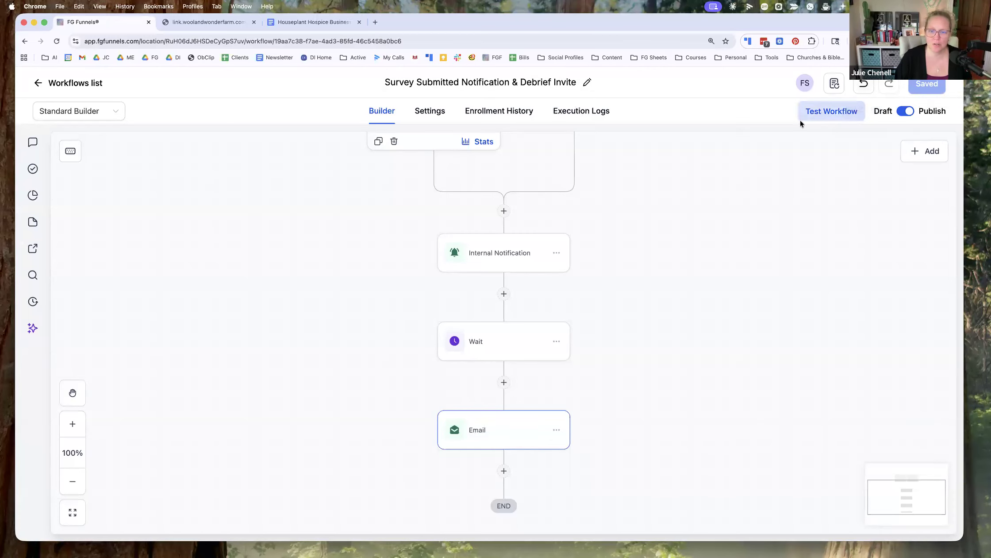
scroll(679, 157, up, 4)
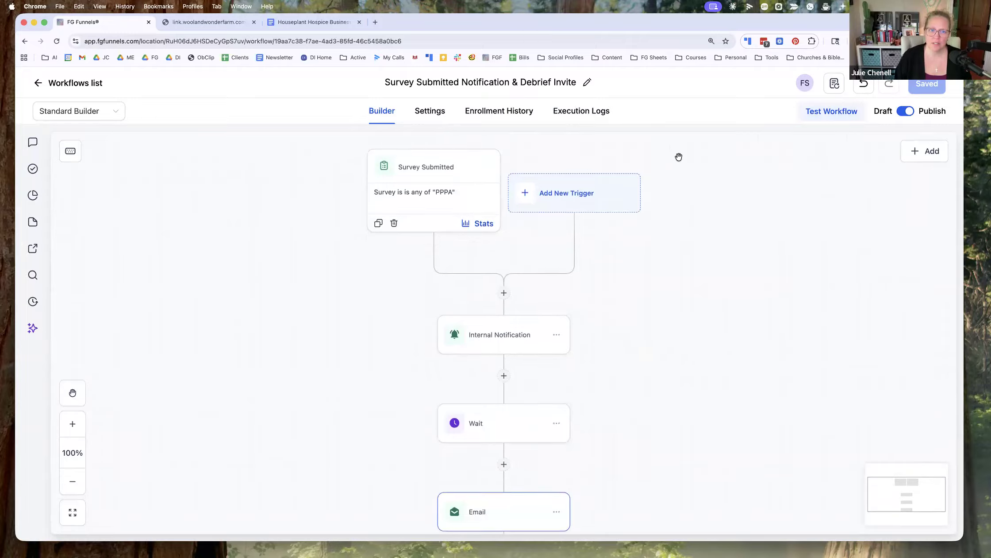
- Check the debrief booking page, then return to the Houseplant Hospice workflows list
click(184, 23)
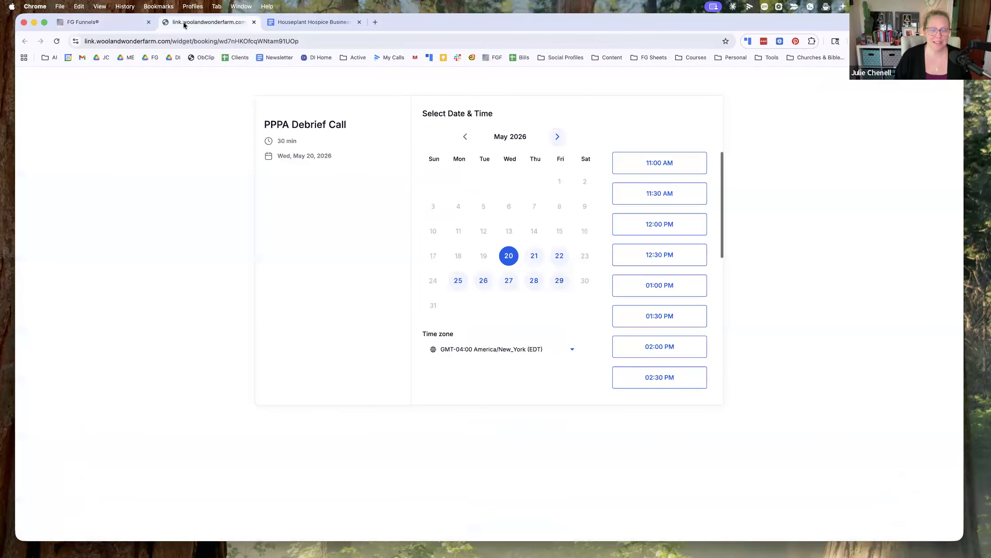
click(114, 20)
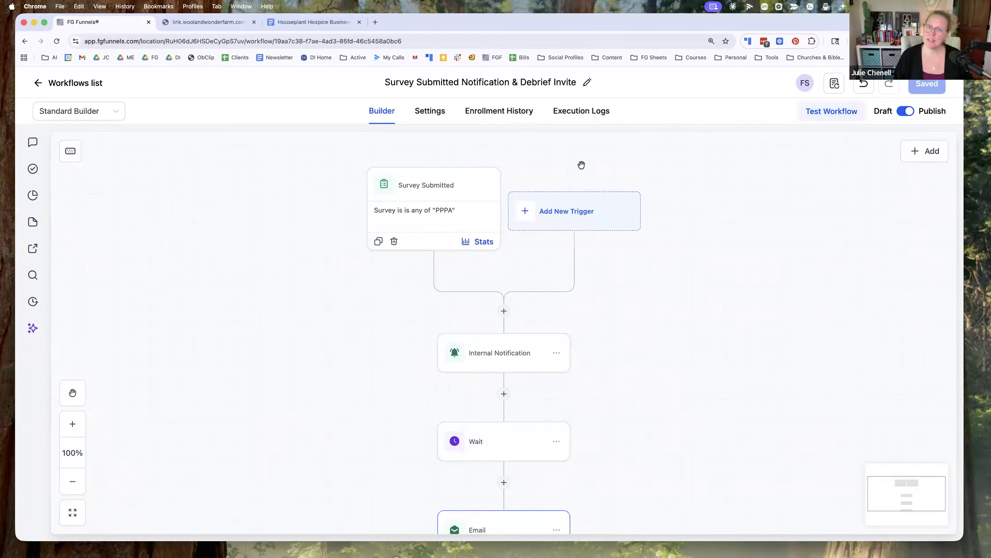
scroll(531, 347, down, 2)
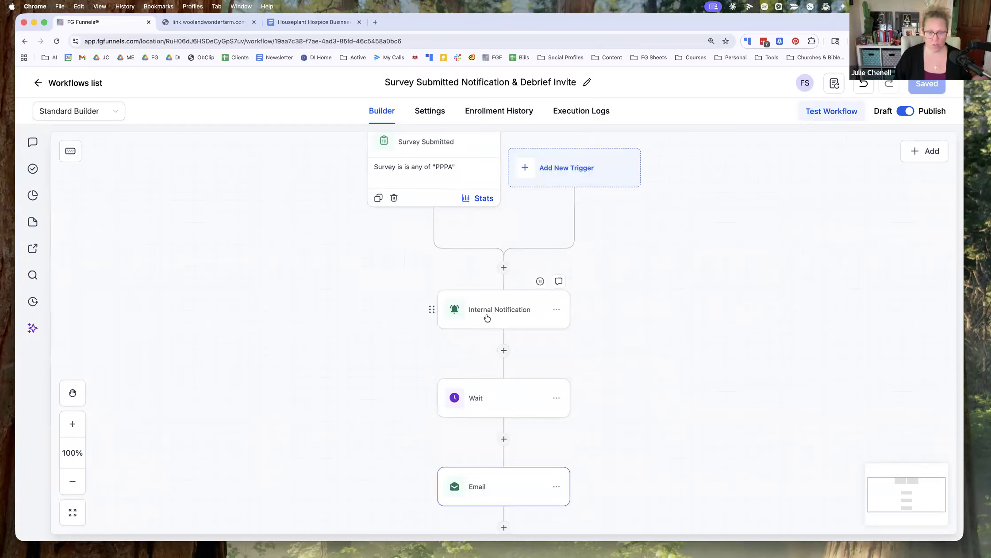
scroll(485, 323, down, 1)
scroll(482, 332, down, 2)
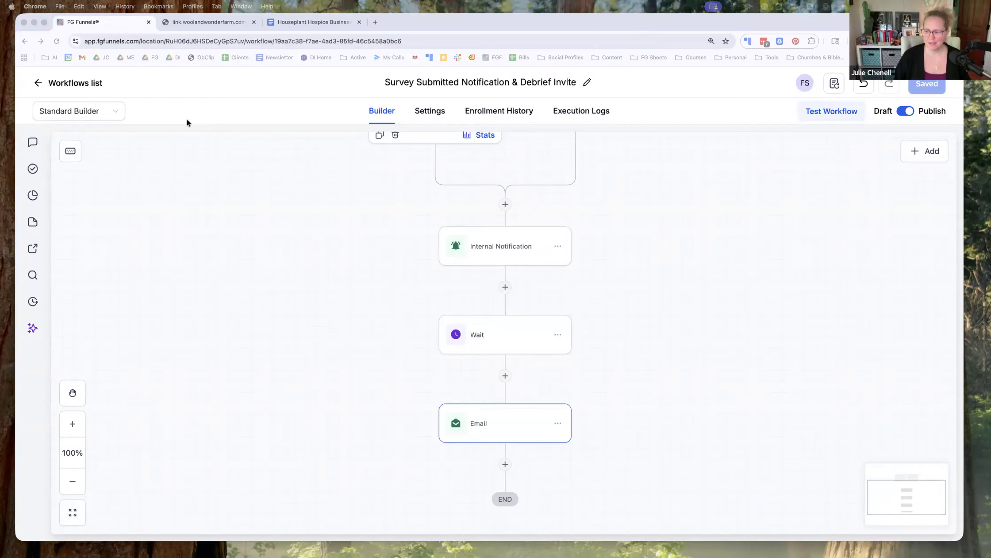
click(40, 84)
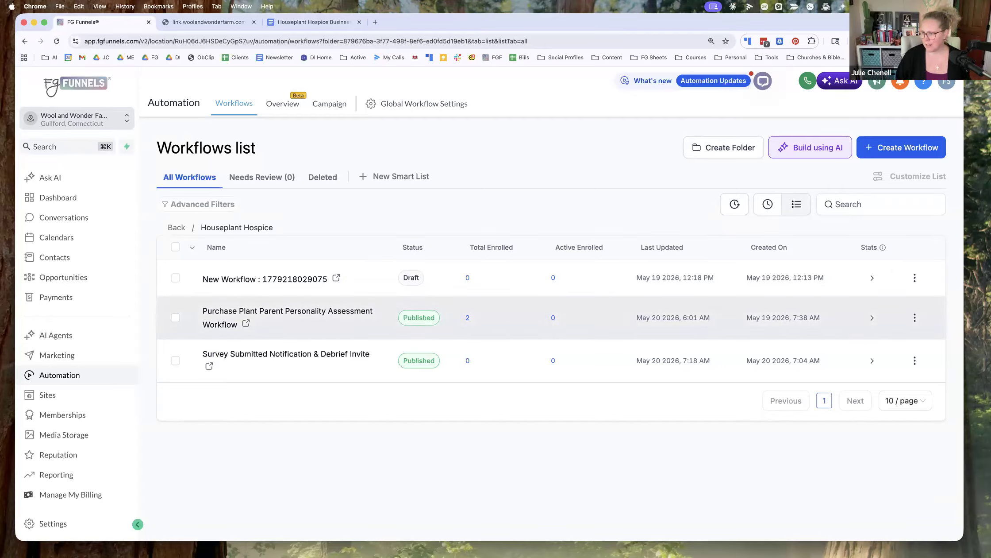
- Launch Freeform from Applications and create a new blank board, 'Untitled 40'
key(super+Tab)
click(618, 240)
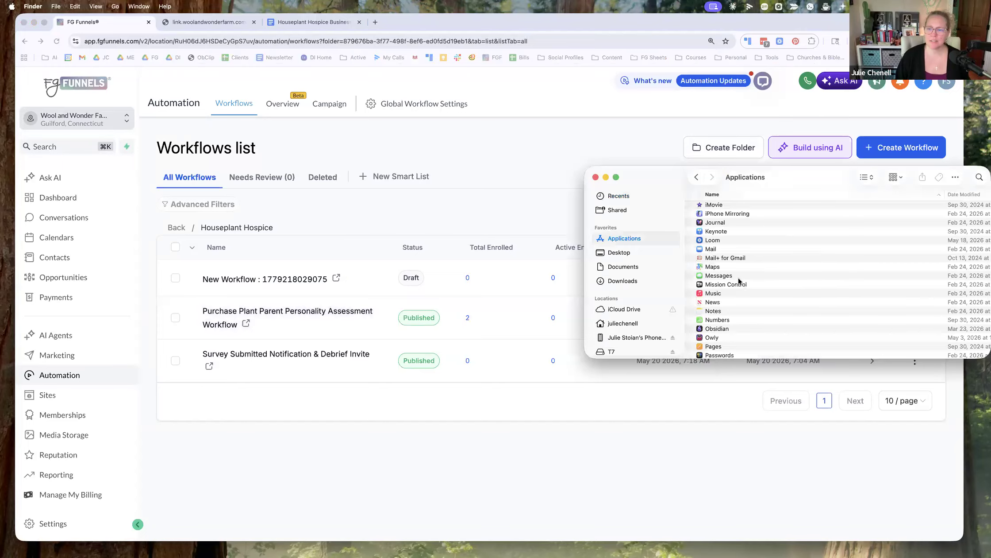
scroll(735, 278, down, 5)
scroll(720, 265, up, 3)
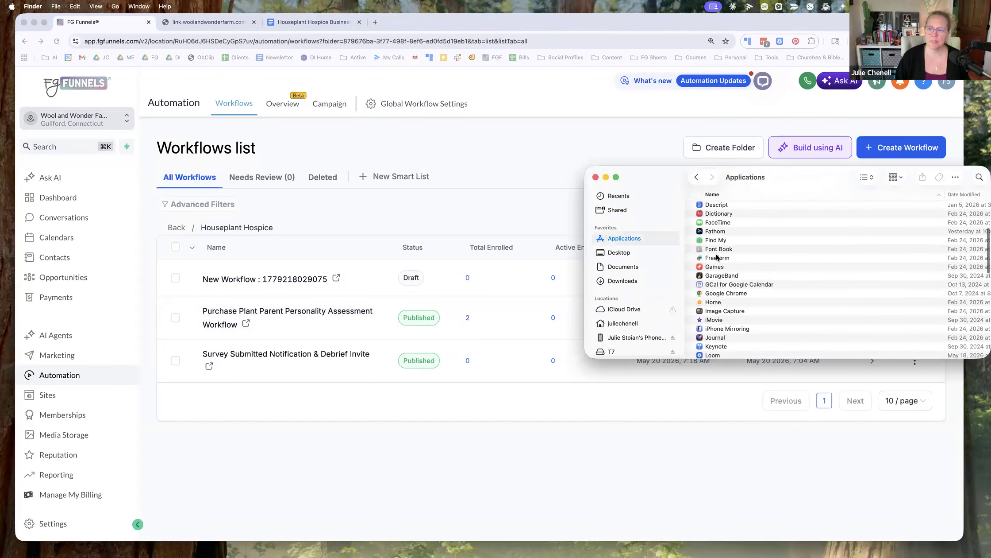
double_click(718, 261)
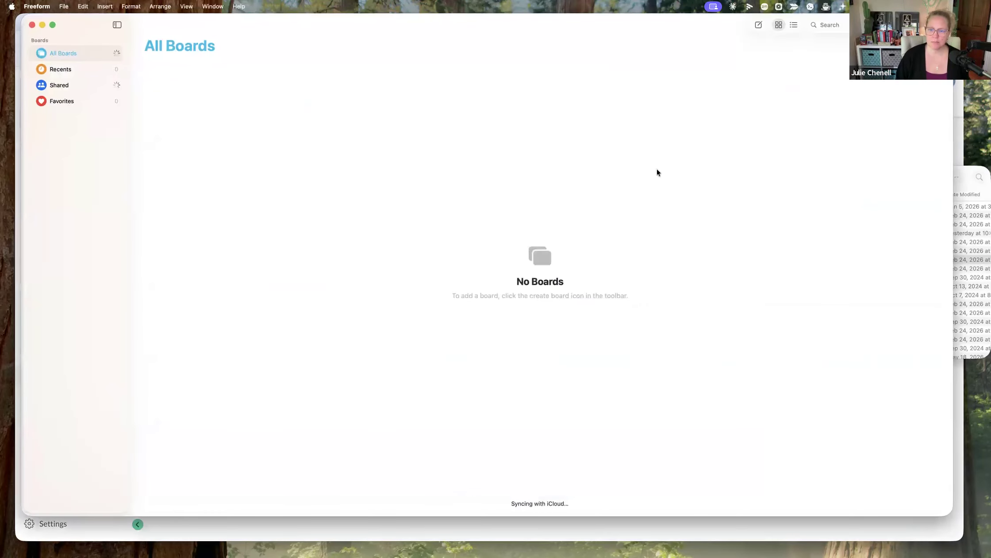
click(757, 25)
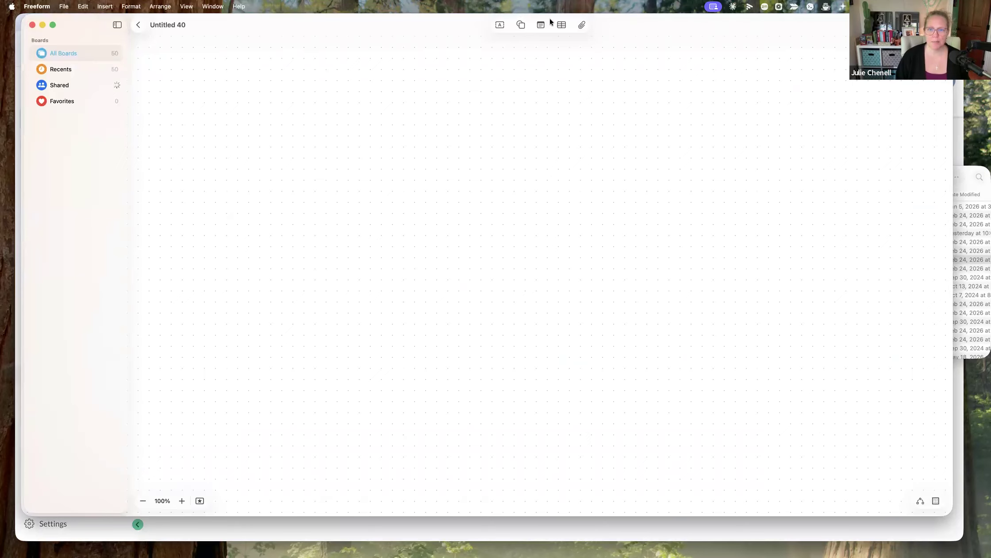
- Add a short, wide blue box labelled 'Purchased' near the top left of the board
click(521, 24)
click(520, 97)
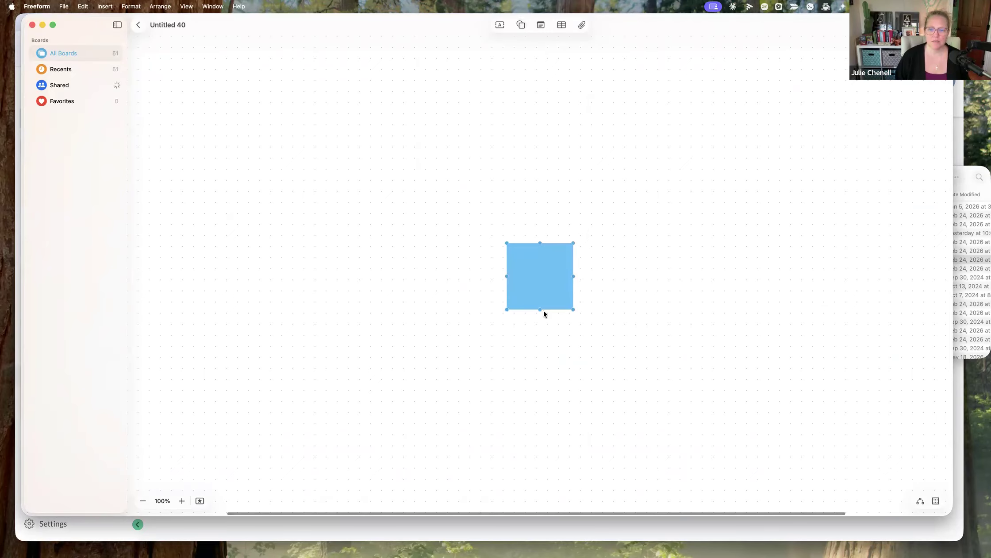
drag(540, 309, 230, 125)
double_click(220, 122)
text(Purchased)
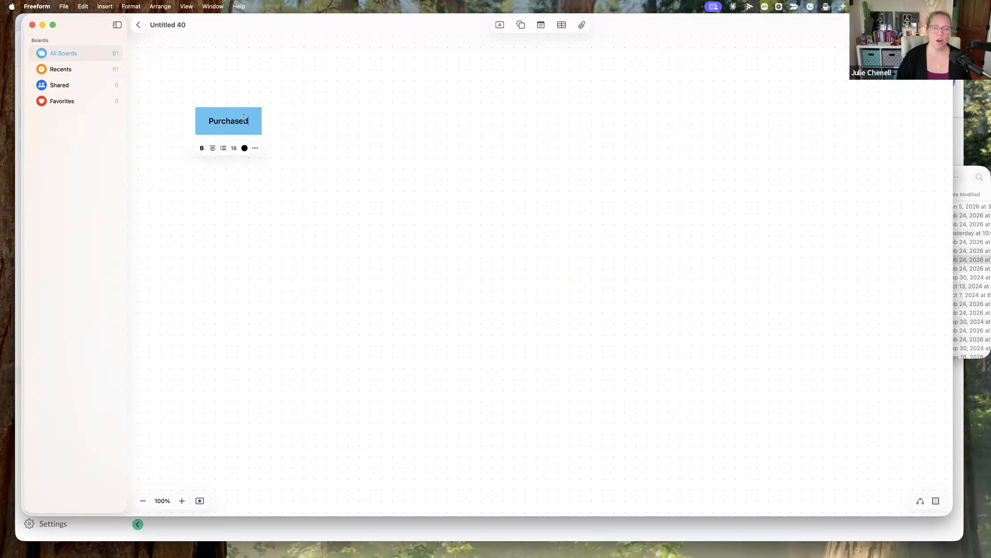
click(314, 122)
drag(222, 128, 283, 121)
scroll(283, 124, left, 1)
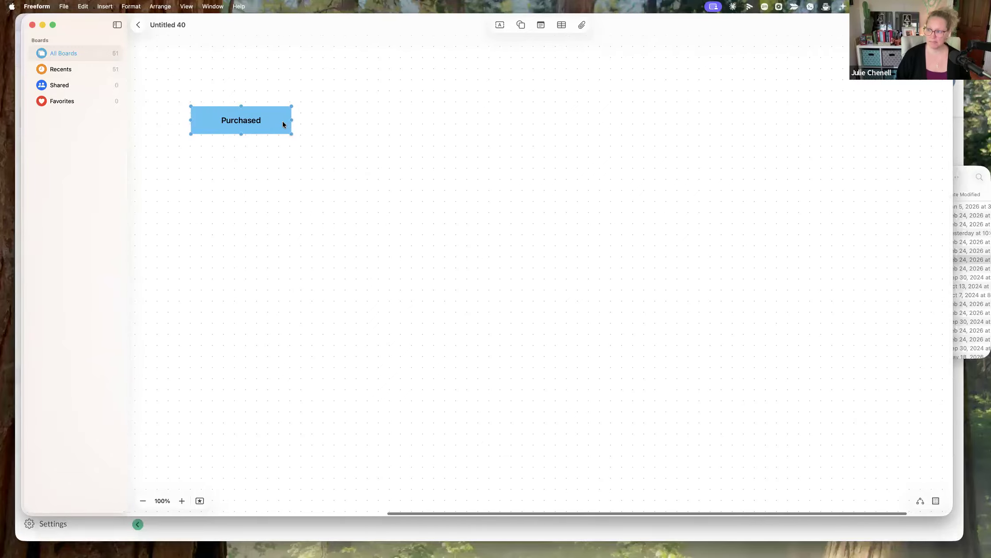
drag(271, 122, 383, 118)
- Duplicate it beside the original and relabel the copy 'Survey Submitted'
key(cmd+d)
double_click(366, 118)
text(Sur)
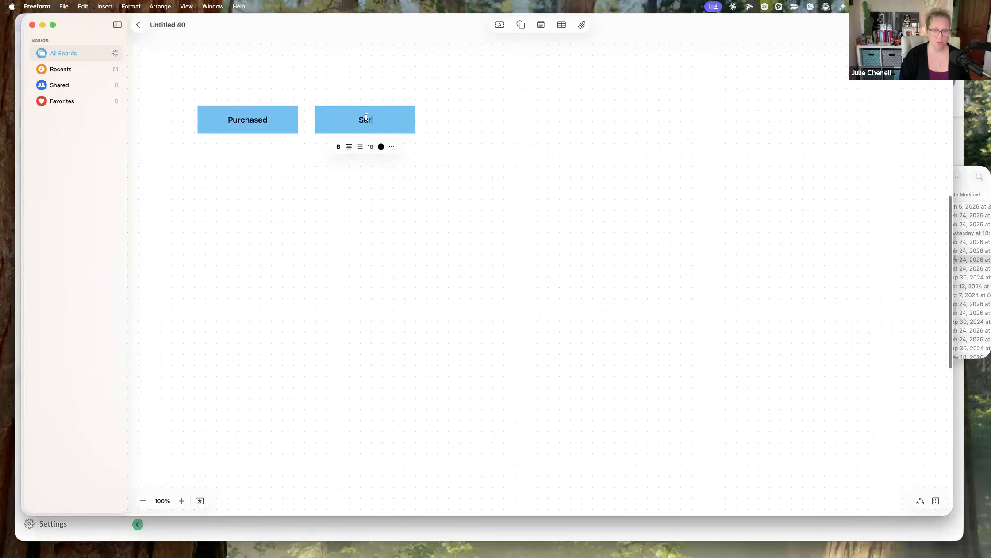
text(vey Submitted)
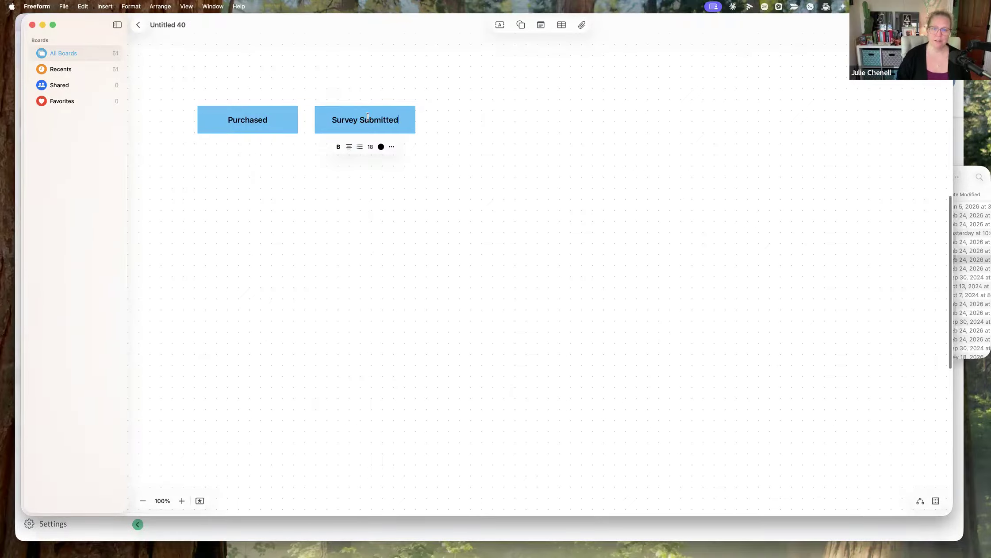
click(445, 139)
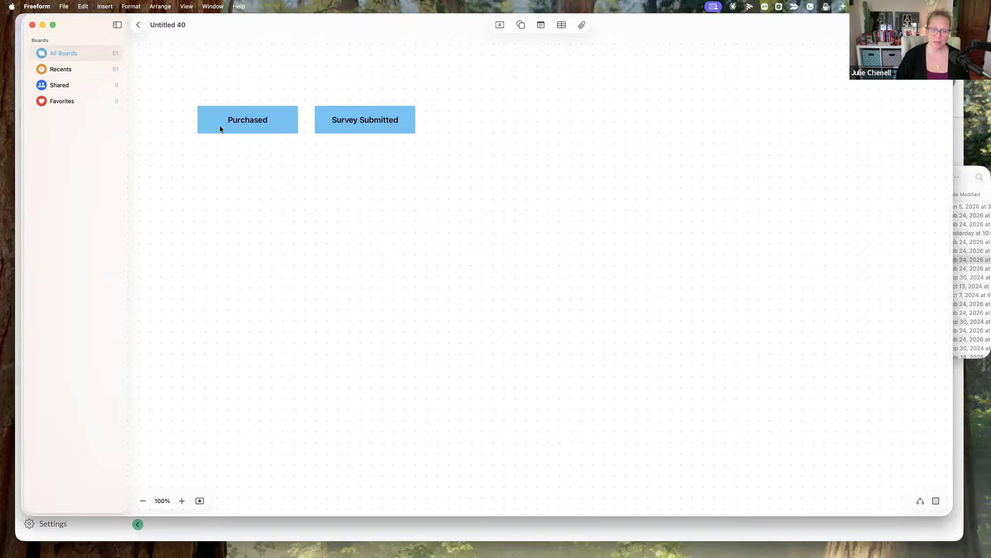
click(358, 131)
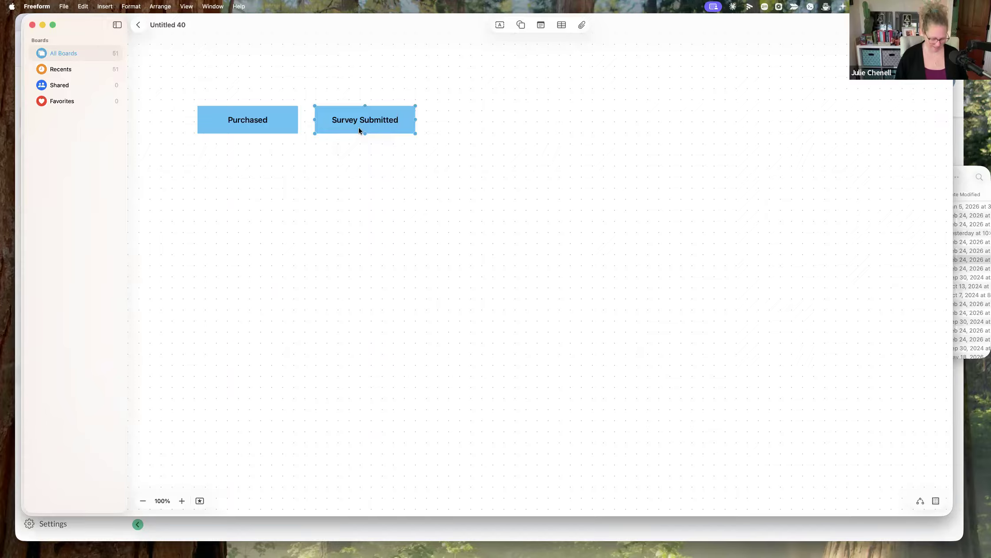
- Duplicate the Survey Submitted box to its right and relabel it 'Booked Call'
key(super+d)
drag(358, 156, 454, 134)
double_click(455, 122)
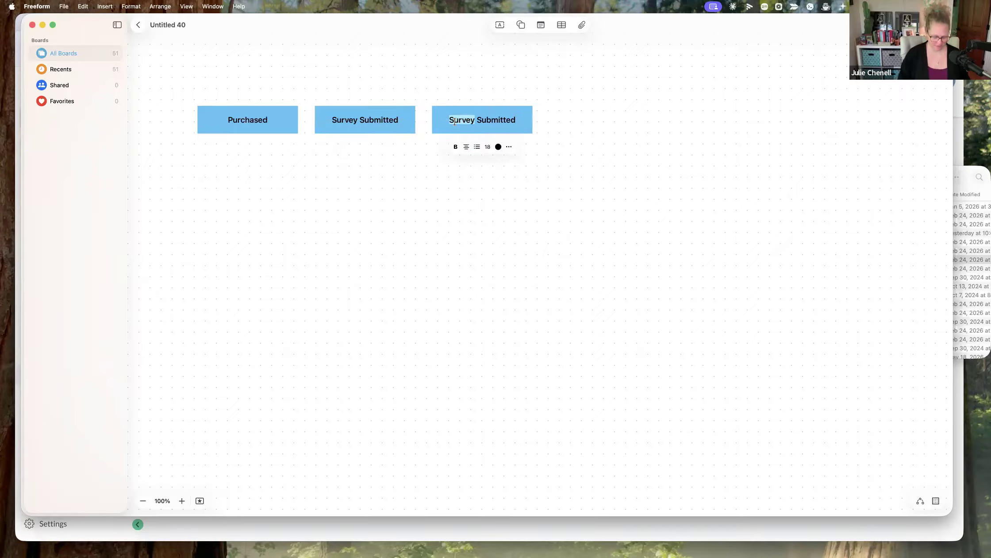
key(super+a)
text(Booked Call)
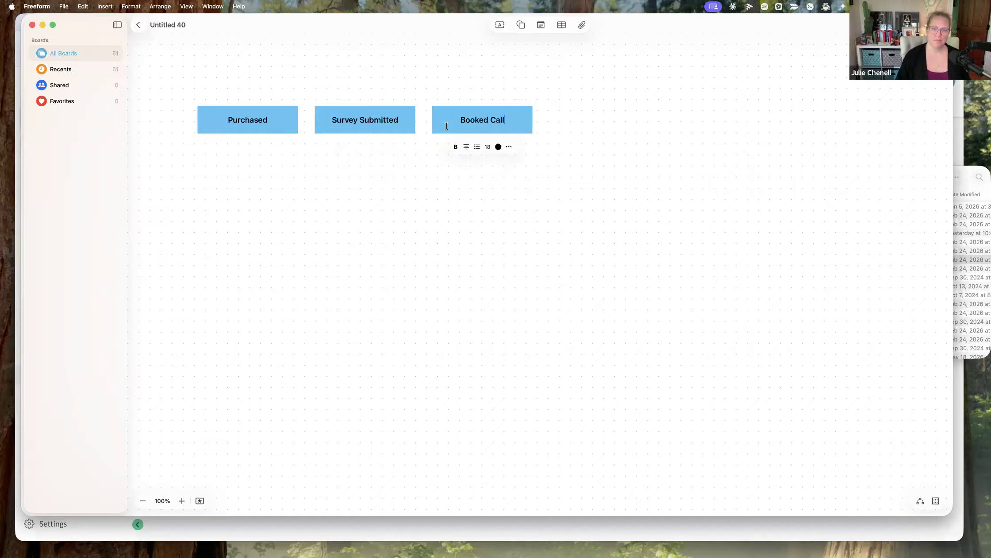
click(424, 182)
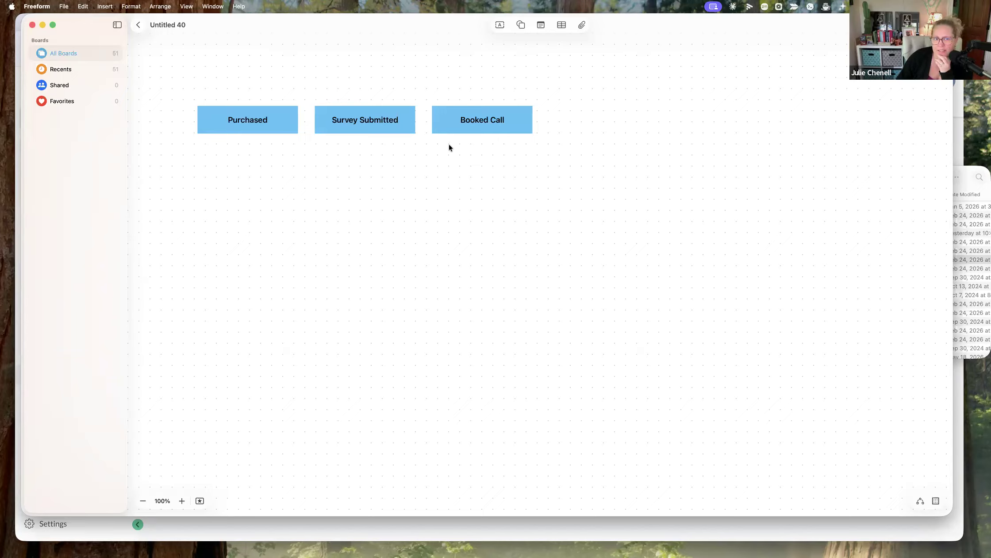
- Add a square under Booked Call labelled with a contact's name, then minimize Freeform
click(522, 25)
click(523, 99)
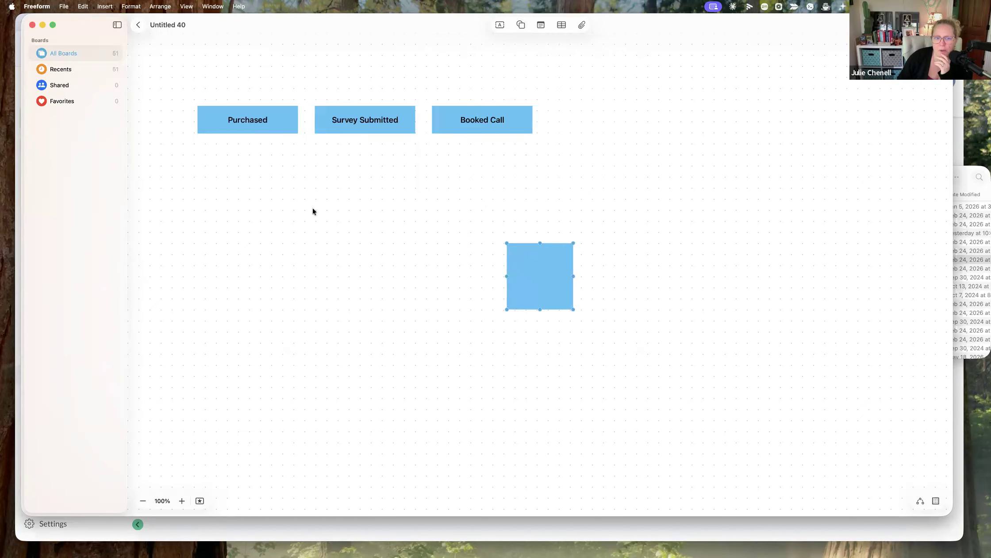
drag(533, 269, 235, 176)
double_click(235, 176)
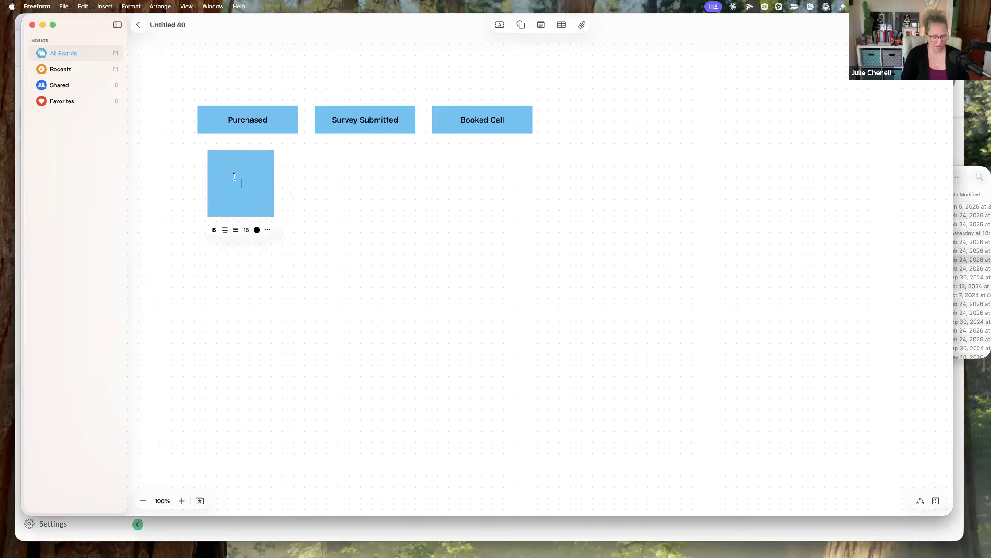
text(Brad)
click(376, 200)
drag(261, 193, 507, 189)
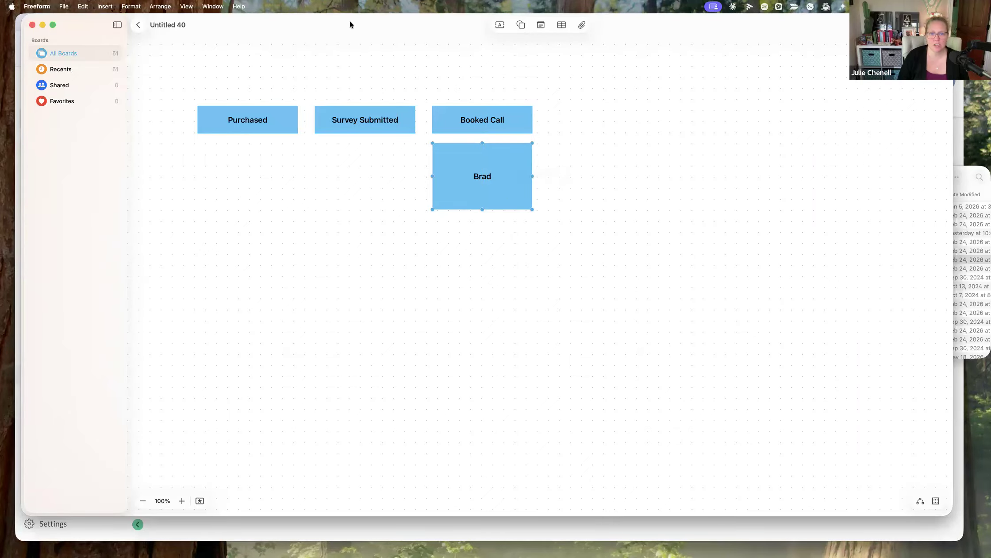
key(super+m)
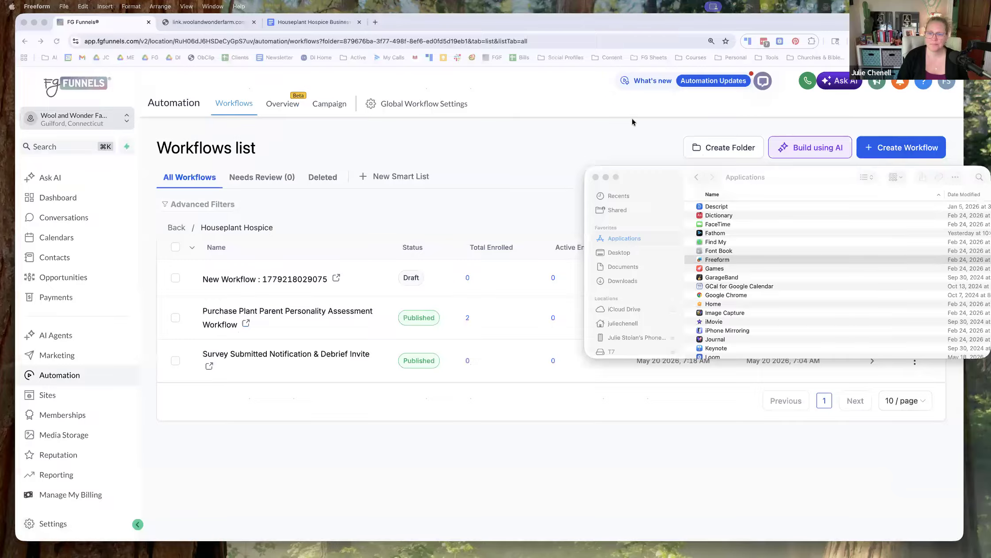
- Close Finder and go to Settings > Opportunities & Pipelines > Pipelines
click(595, 178)
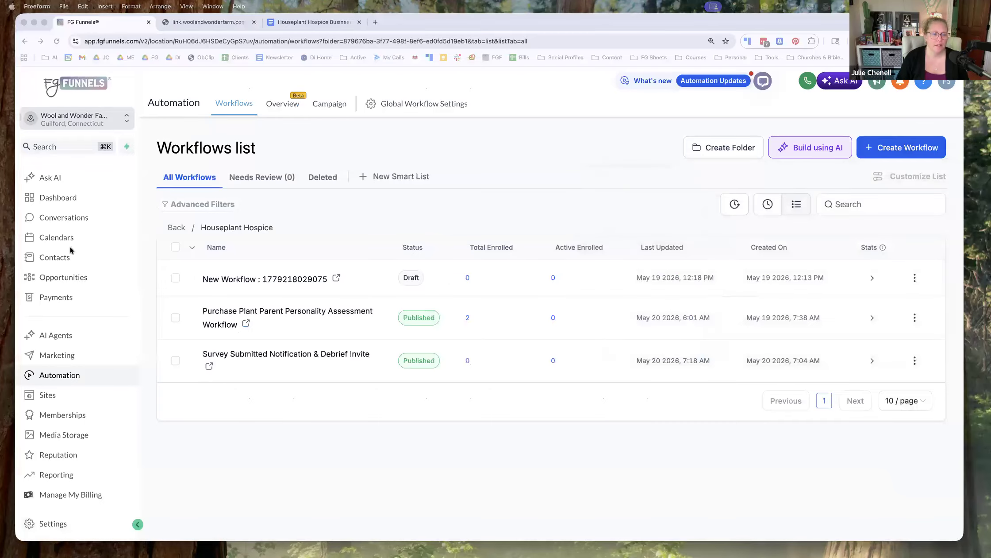
scroll(71, 249, down, 1)
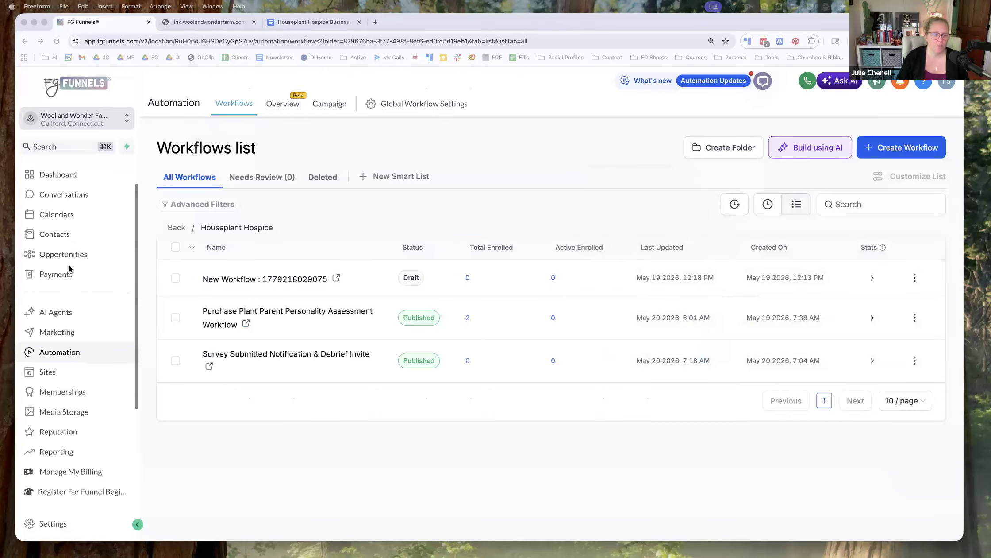
click(48, 525)
click(50, 525)
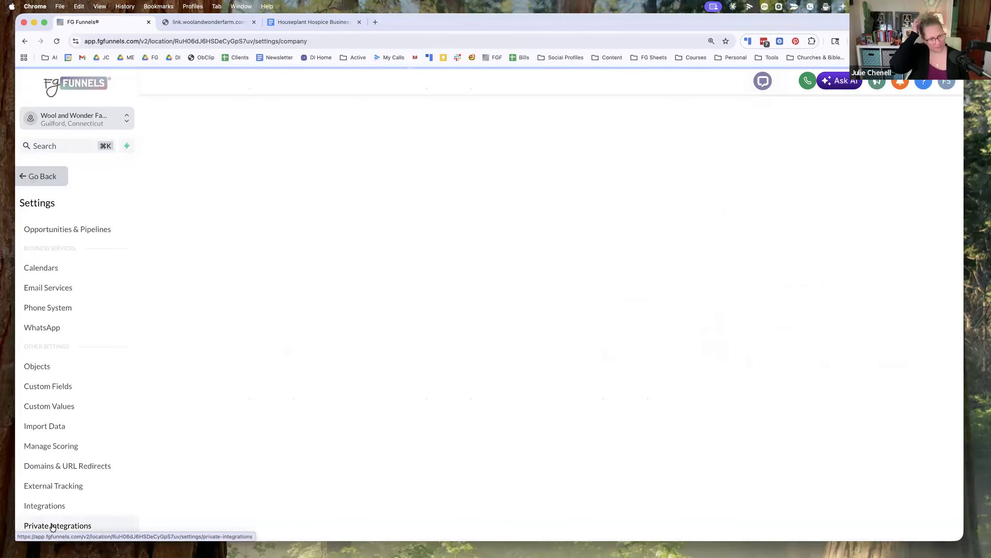
scroll(50, 470, down, 2)
scroll(42, 376, up, 4)
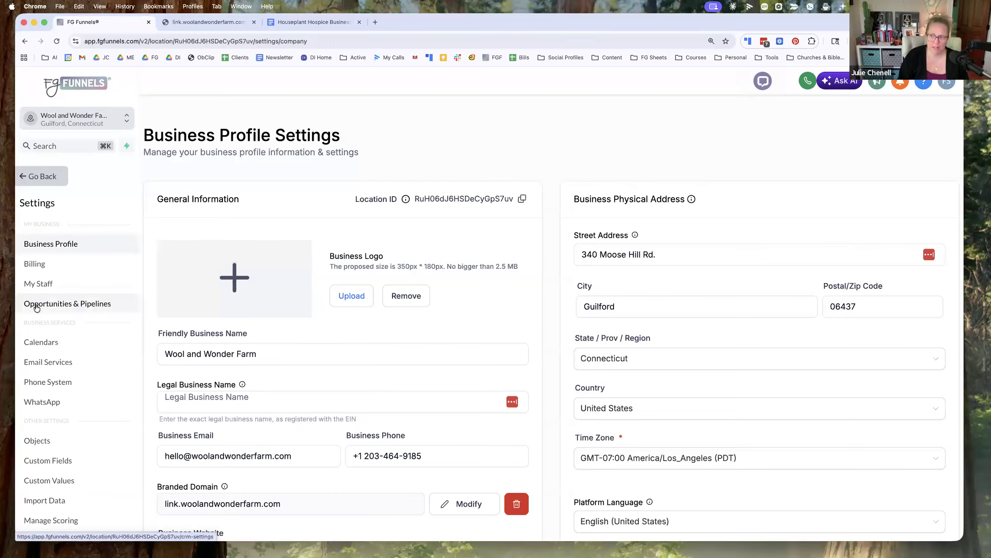
click(37, 307)
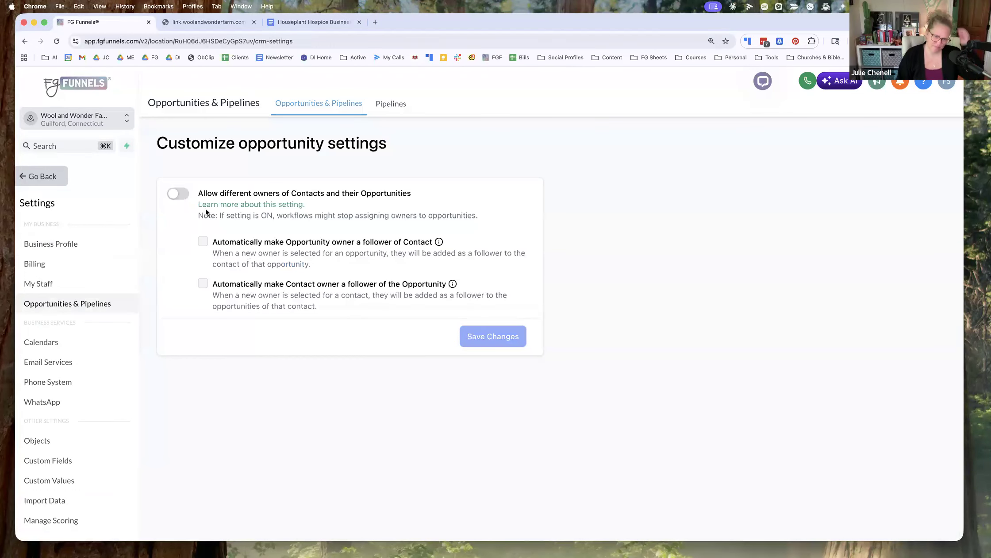
click(394, 111)
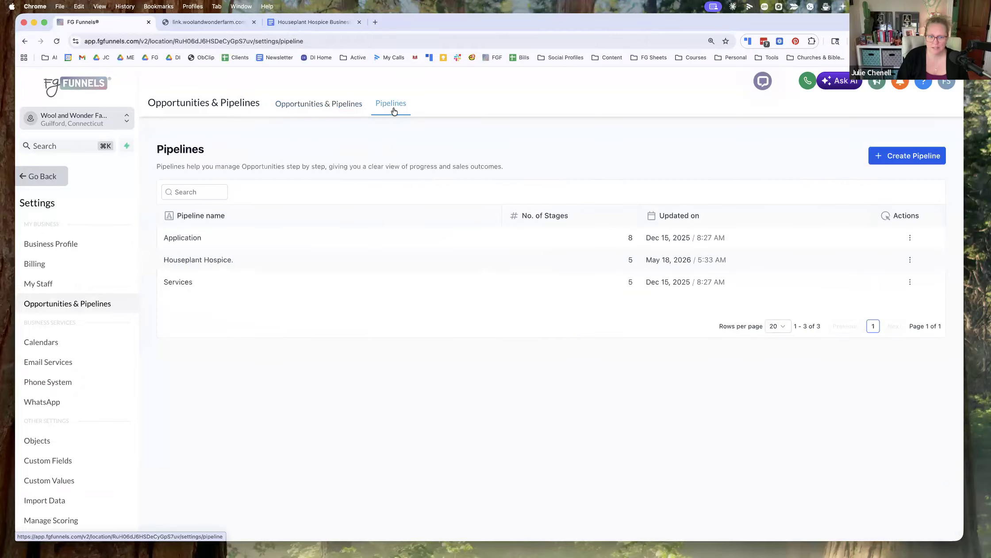
- Delete the Houseplant Hospice pipeline, confirming with DELETE, and start a new pipeline
click(910, 260)
click(843, 352)
click(432, 328)
text(DELETE)
click(572, 387)
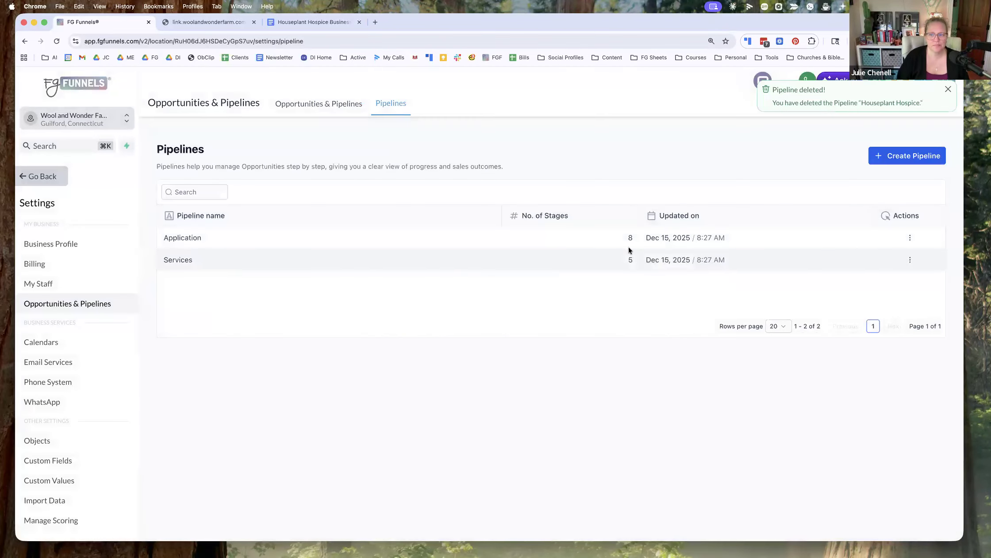
click(902, 157)
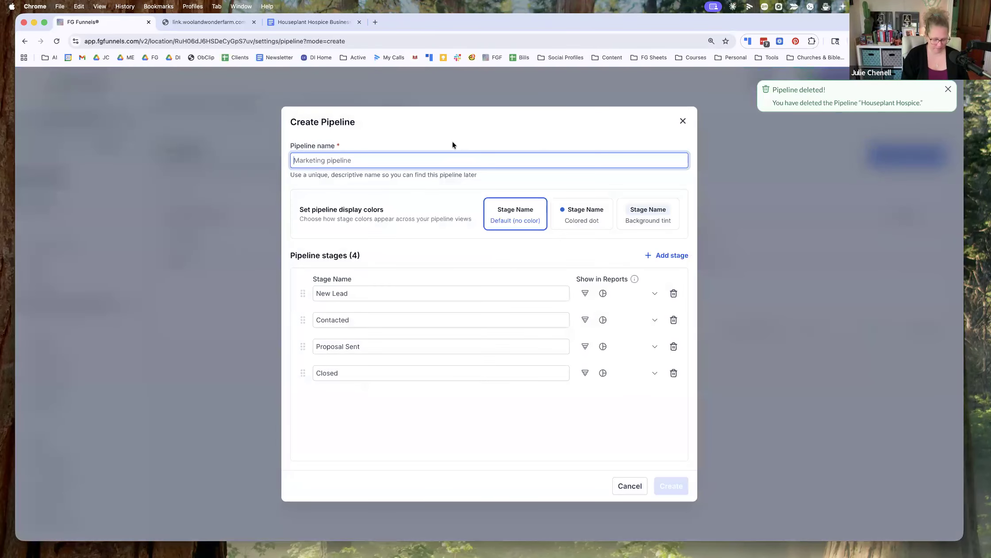
- Name the pipeline 'Parent Personality Plant Assessment', checking the Freeform stage sketch
text(Parent Personality Plant Assessment)
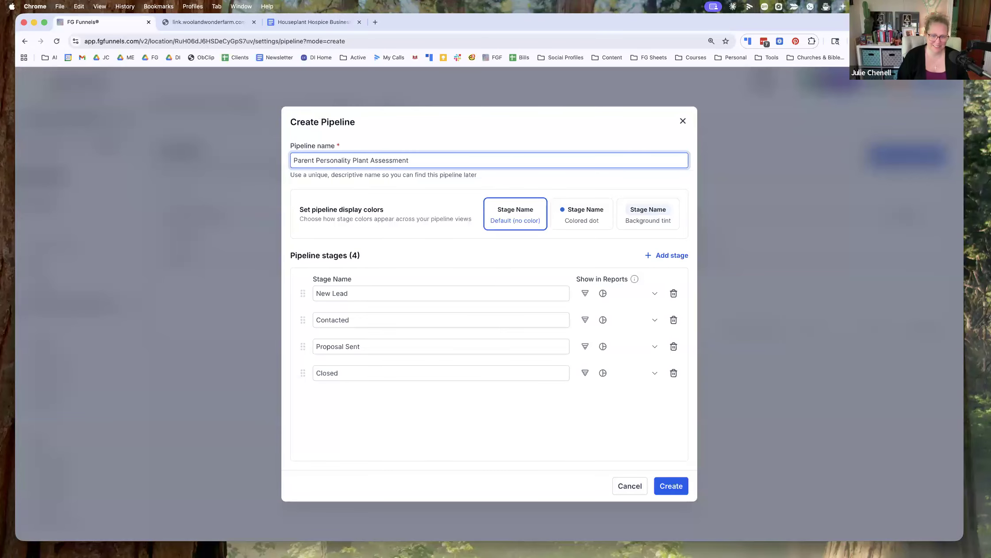
key(Tab)
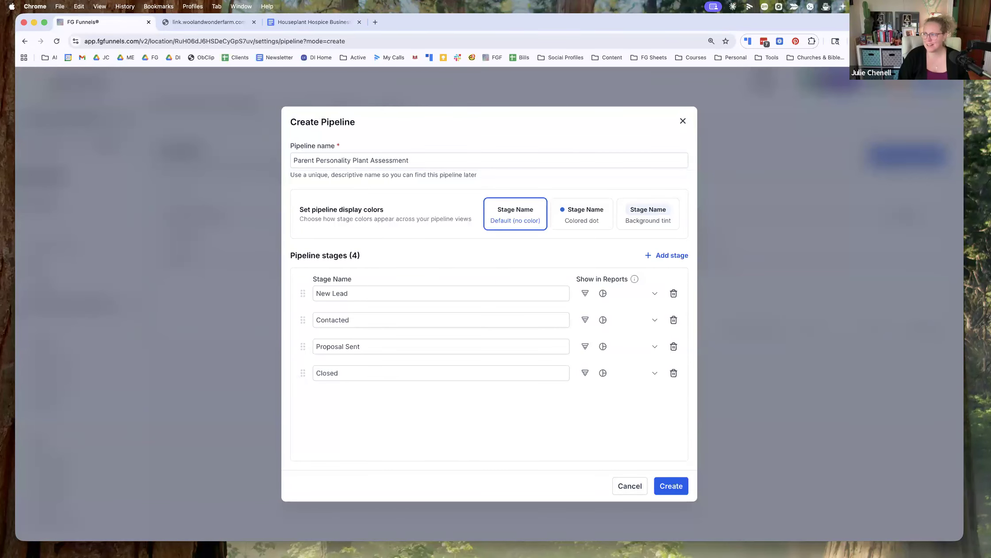
drag(990, 102, 704, 66)
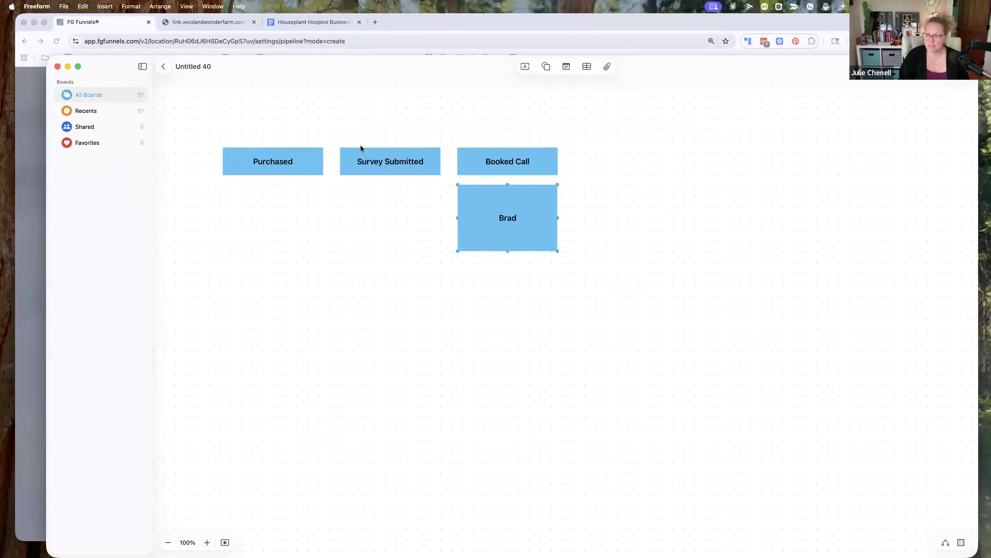
drag(704, 67, 990, 79)
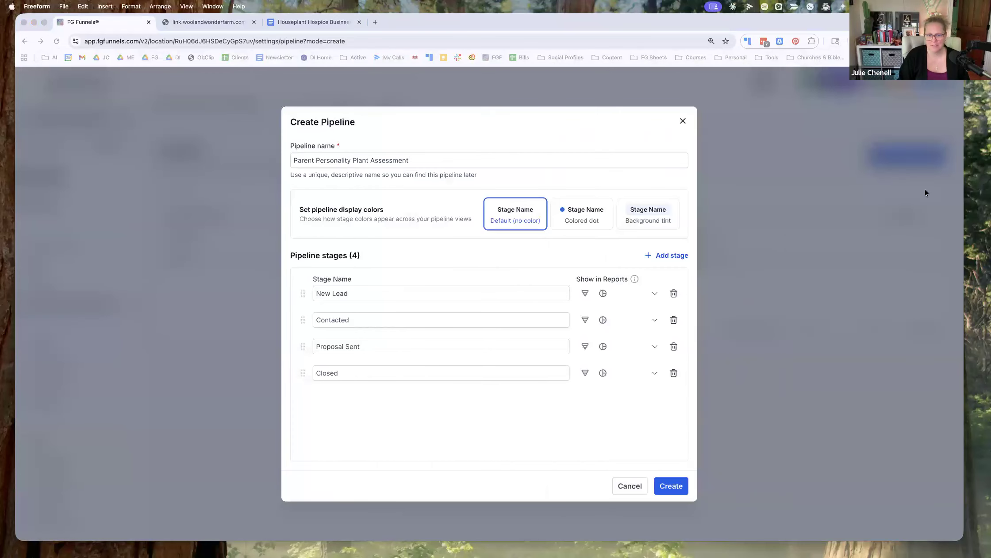
click(368, 290)
- Rename stages to Purchased, Survey Submitted and Booked Call, drop Closed, and create the pipeline
triple_click(368, 290)
text(Purchased)
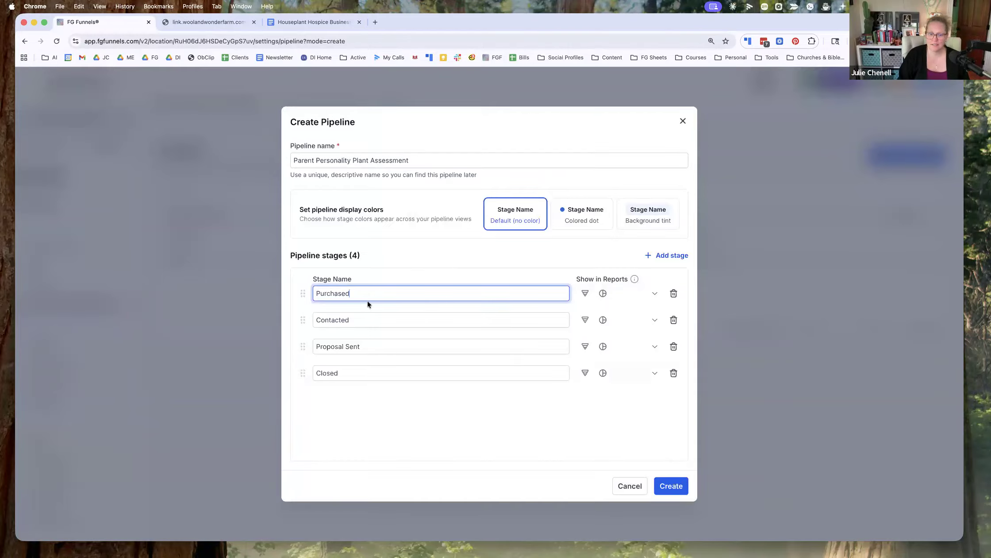
triple_click(362, 320)
text(Survey Submitted)
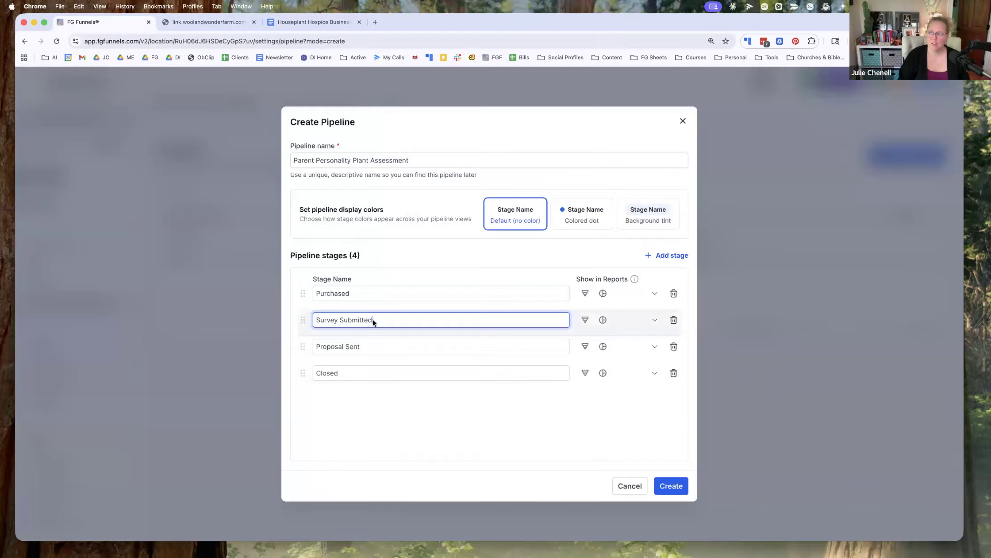
drag(371, 346, 310, 347)
text(Booked Call)
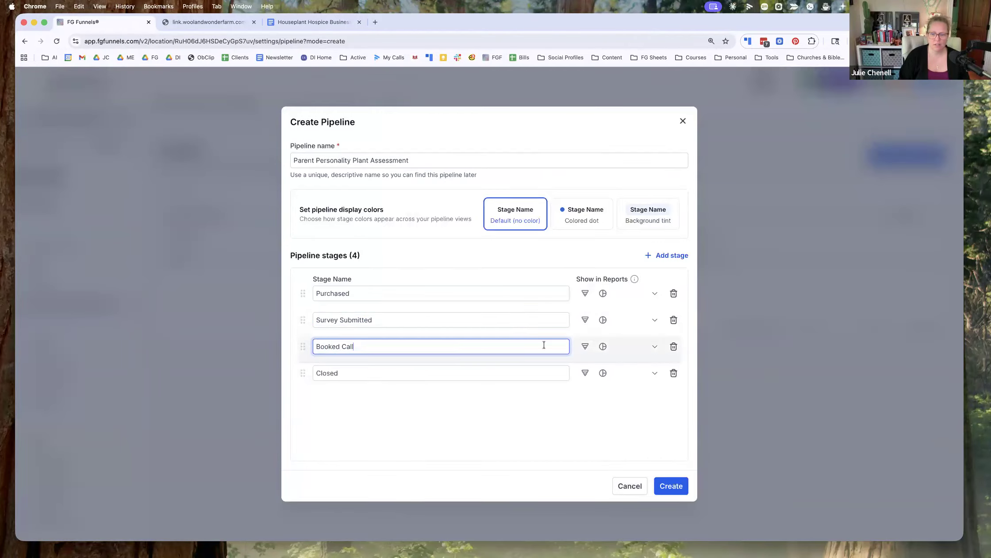
click(673, 372)
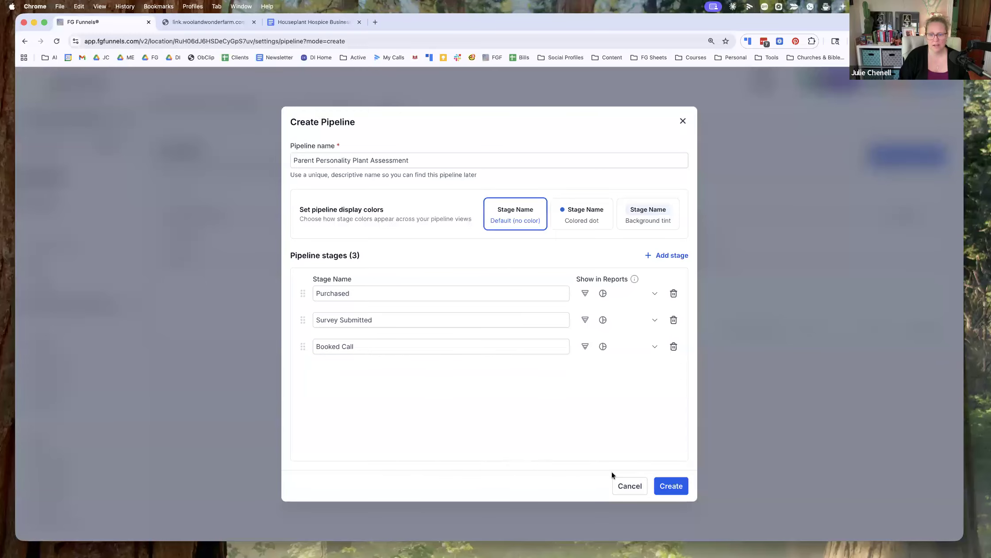
click(669, 485)
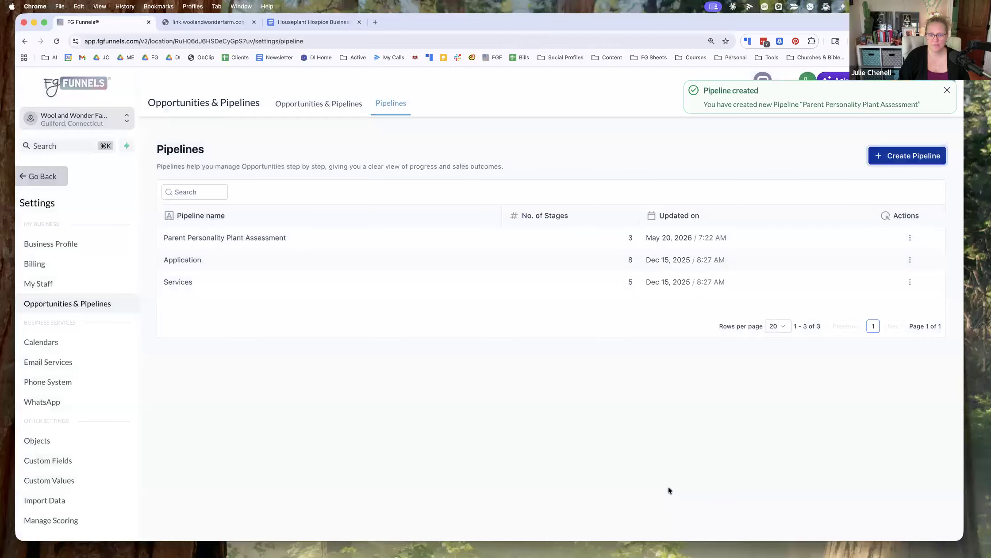
- Show the Parent Personality Plant Assessment pipeline on the Opportunities board, its three stages empty
click(328, 104)
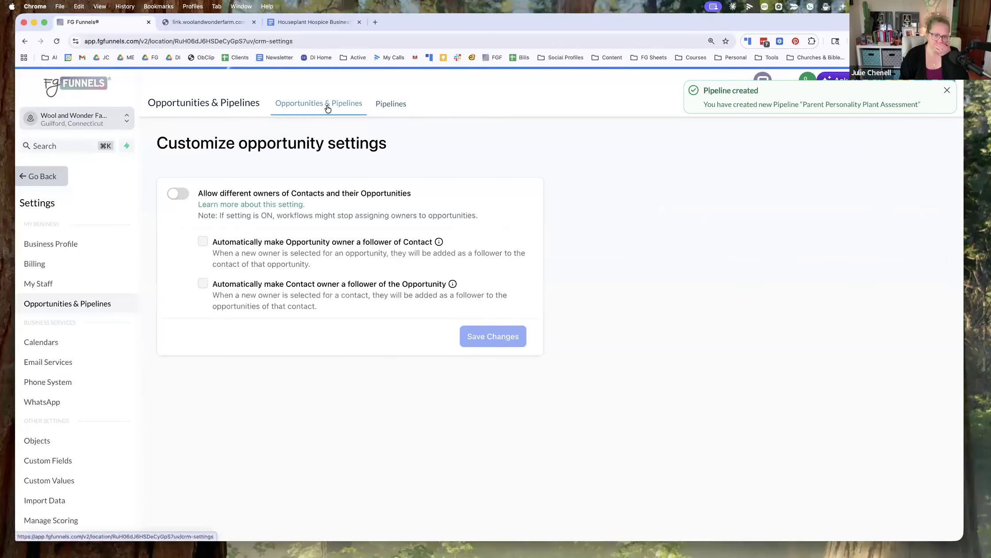
click(39, 177)
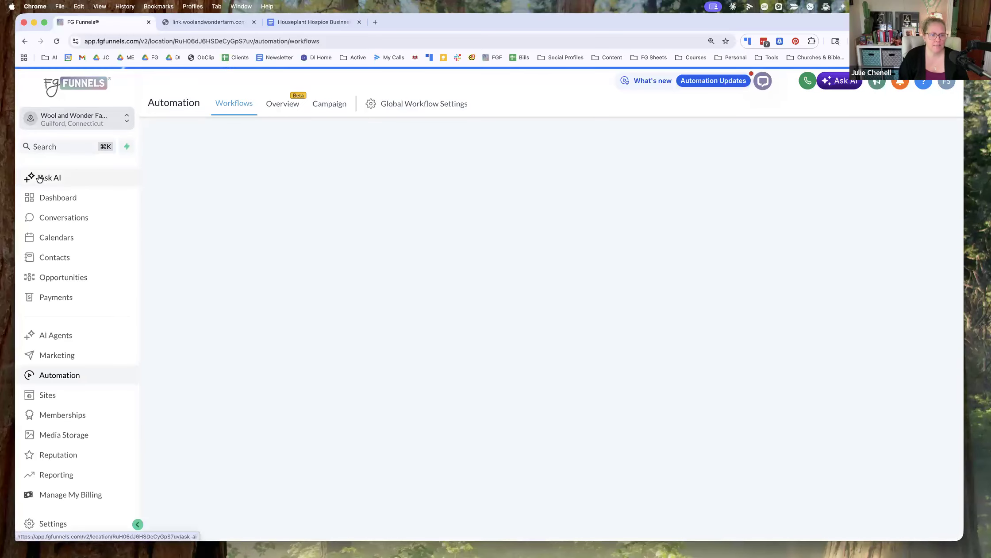
click(60, 279)
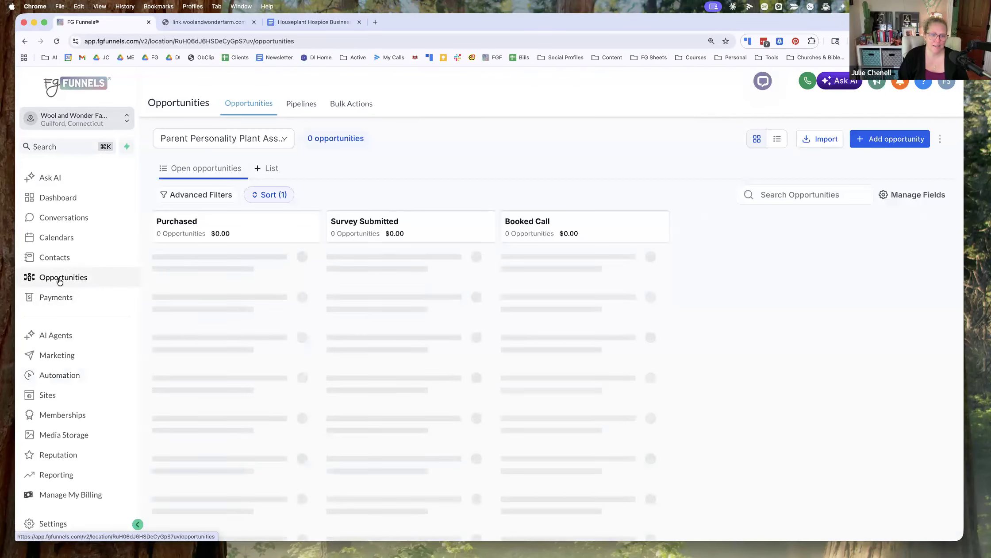
click(220, 139)
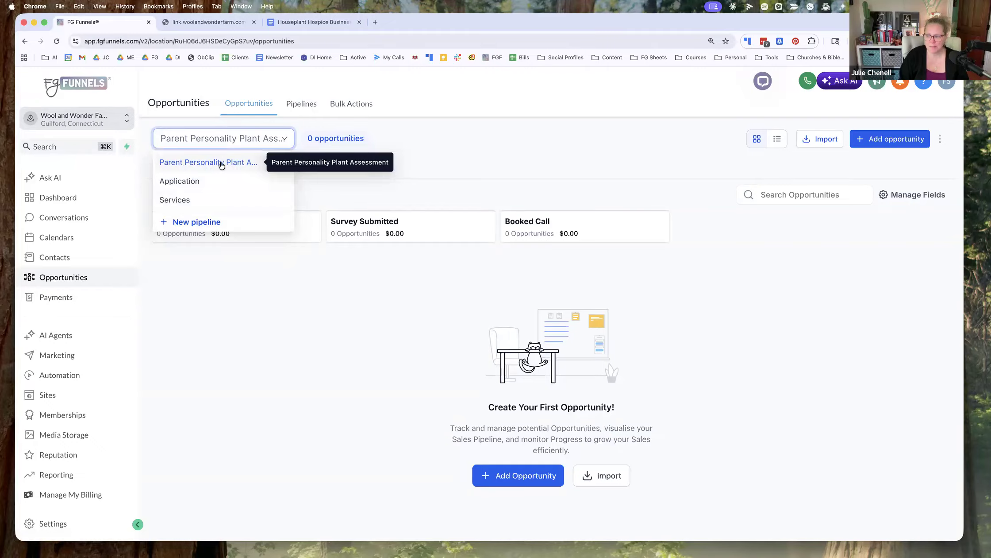
click(409, 158)
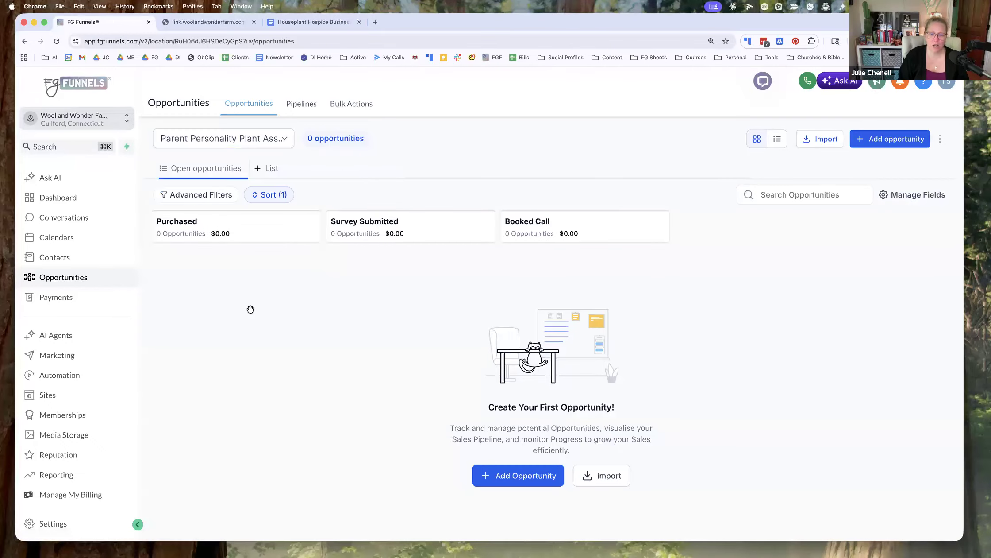
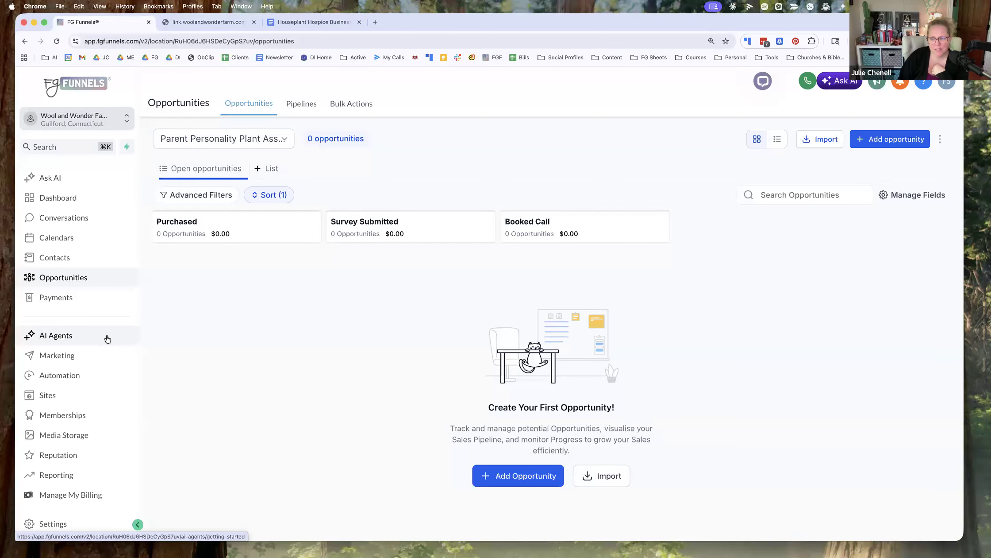
- From Automation, open the Houseplant Hospice folder's Purchase Plant Parent Personality Assessment Workflow
scroll(55, 419, down, 1)
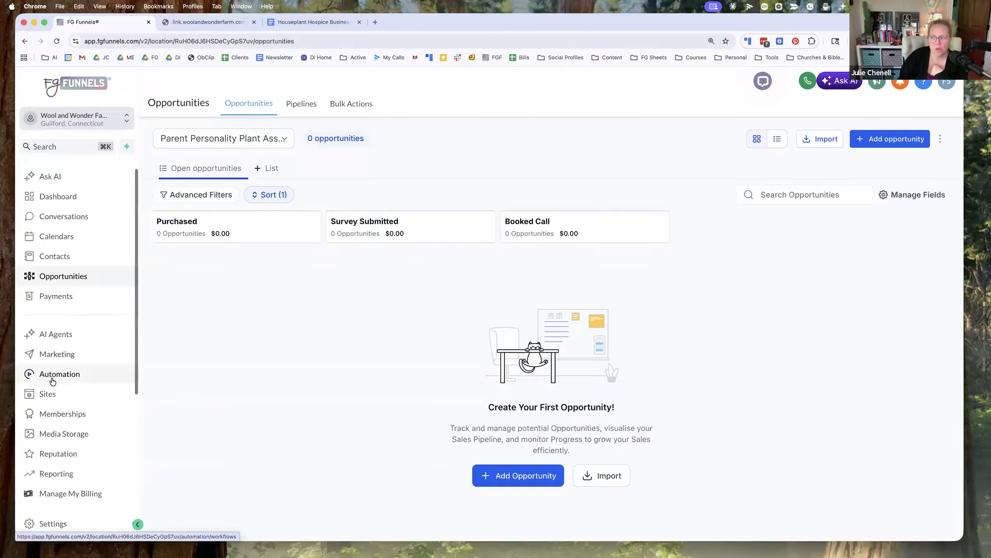
click(52, 380)
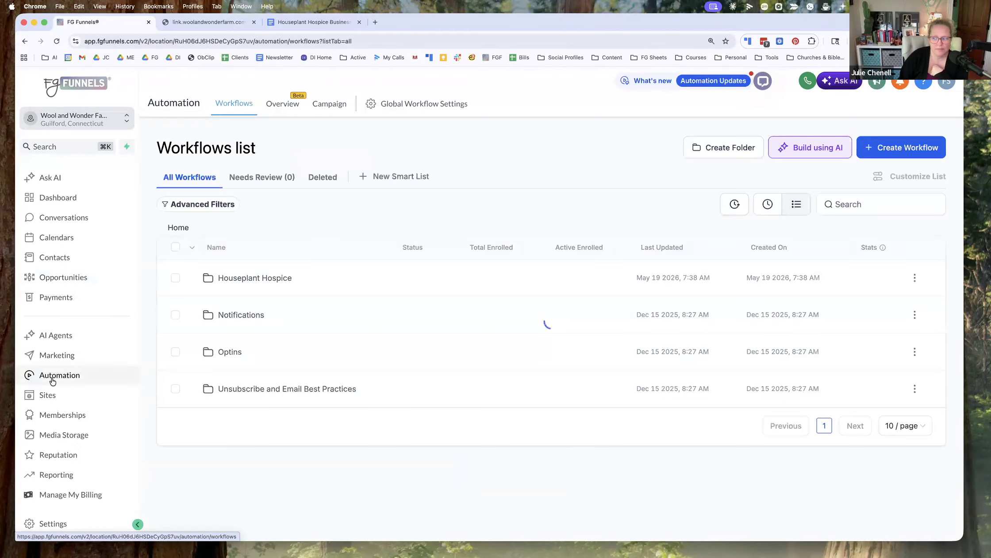
click(243, 279)
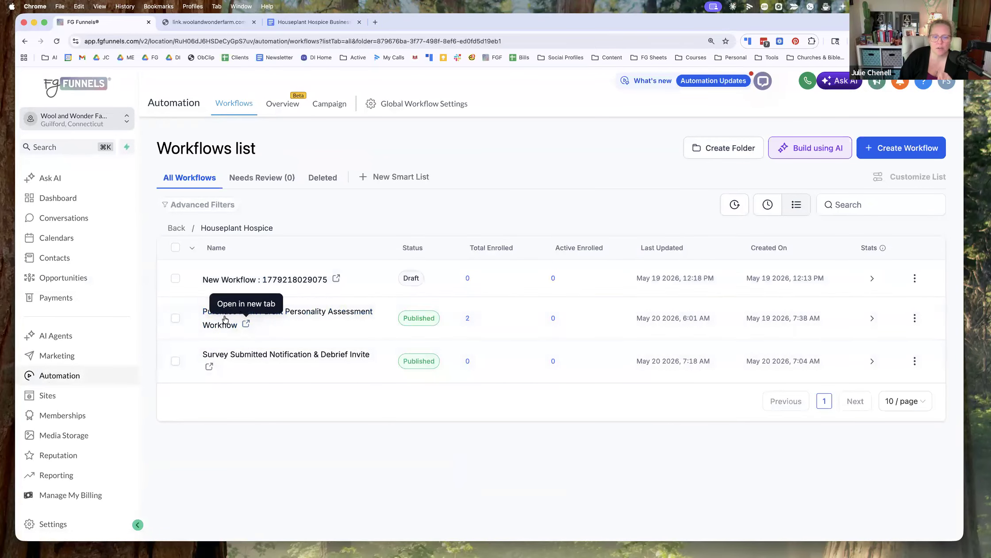
click(295, 313)
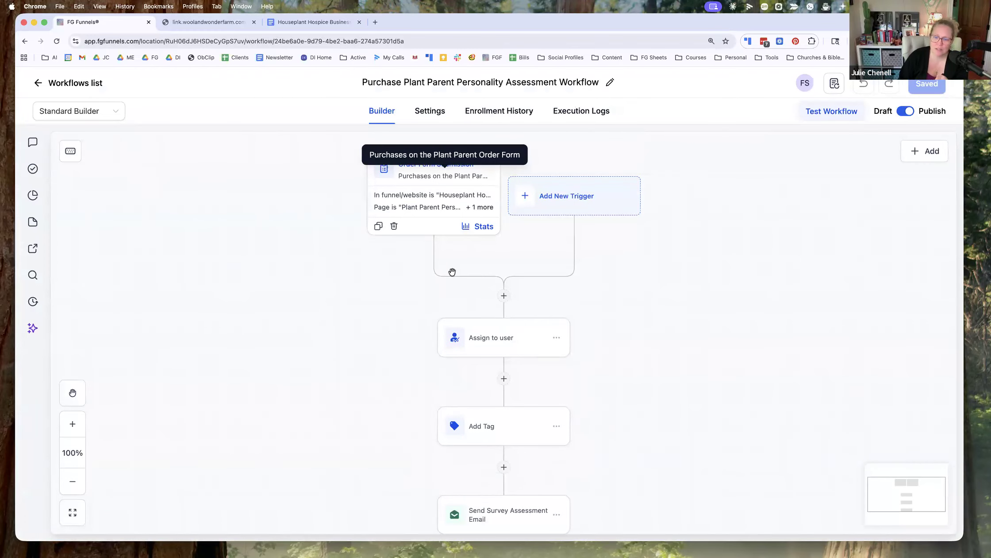
- Insert a Create opportunity action below Send Survey Assessment Email, found by searching 'creat'
scroll(450, 301, down, 3)
scroll(449, 334, down, 3)
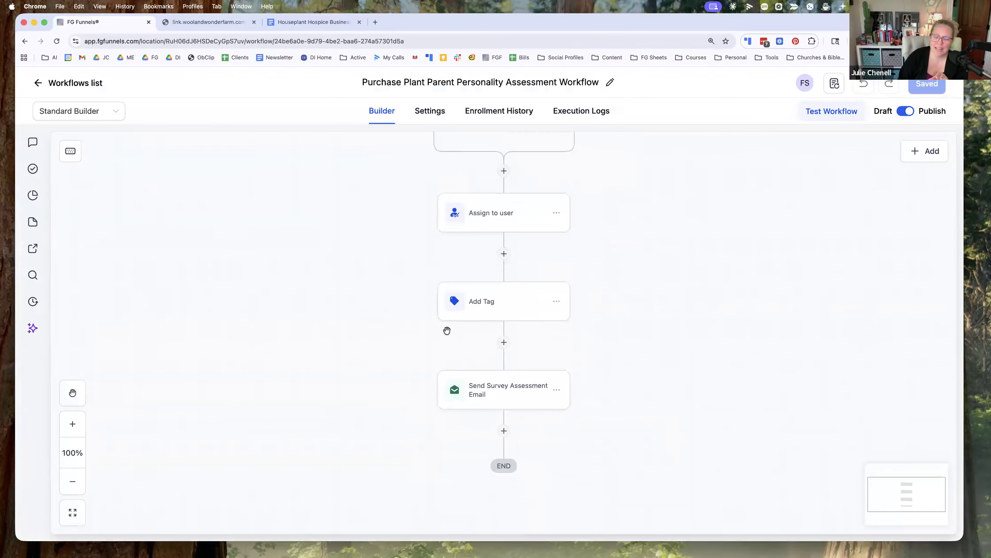
scroll(466, 364, down, 1)
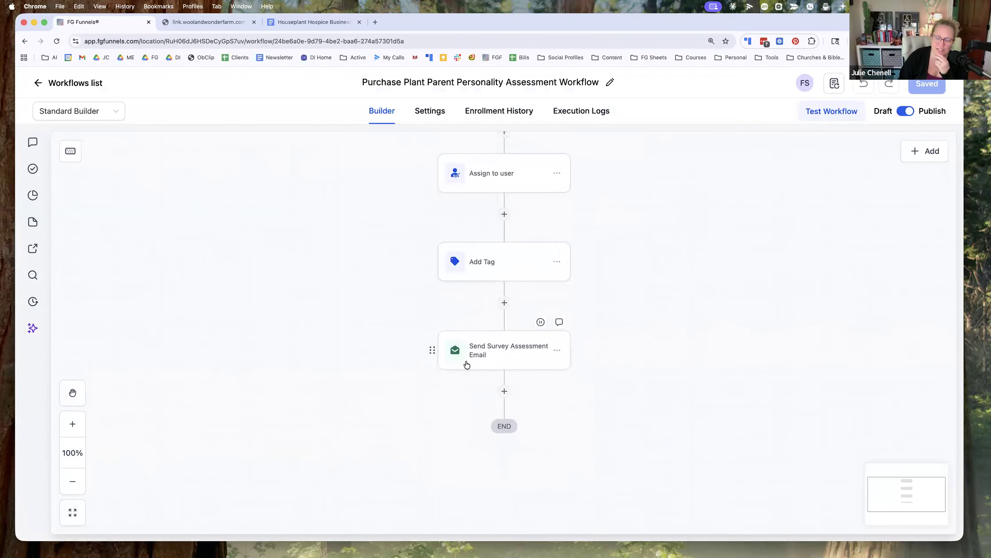
scroll(474, 361, down, 2)
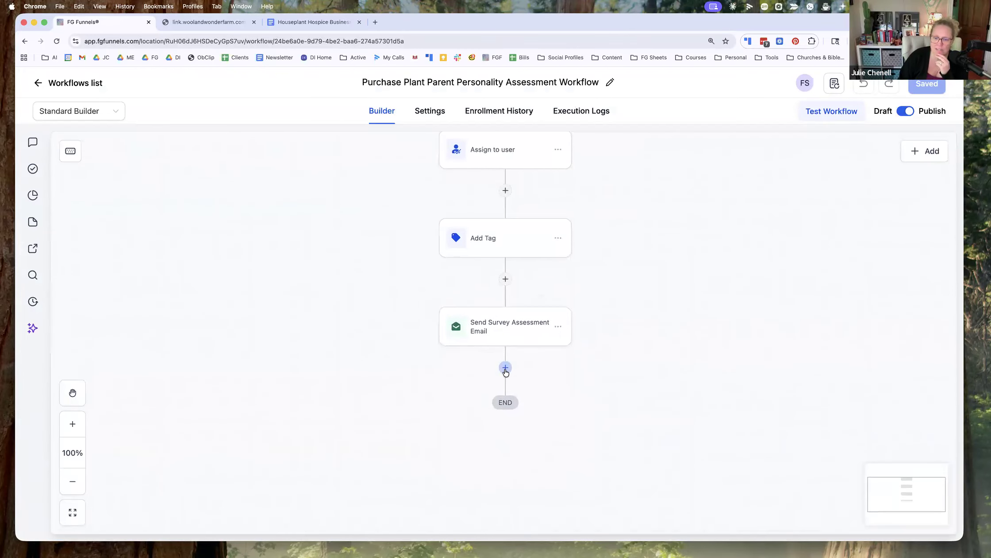
click(505, 369)
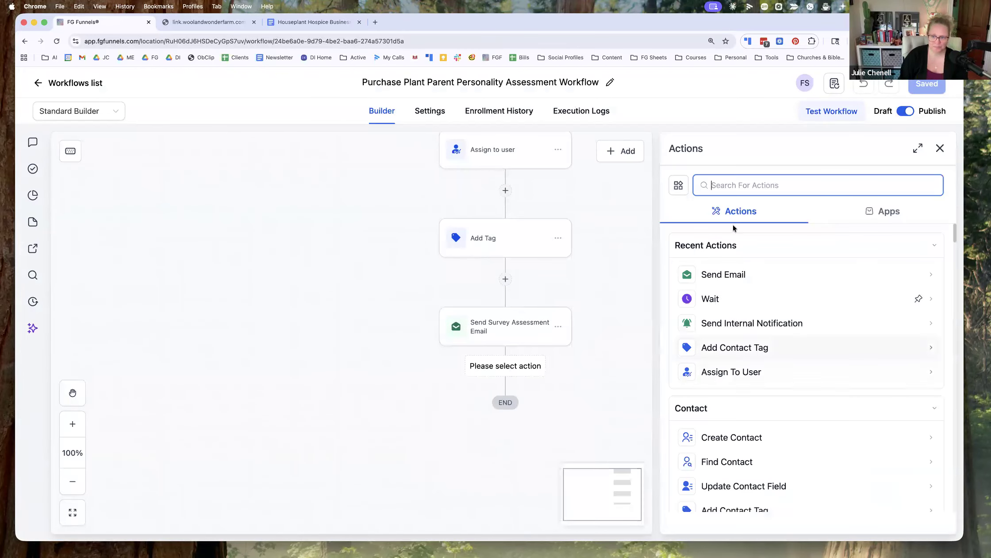
text(creat)
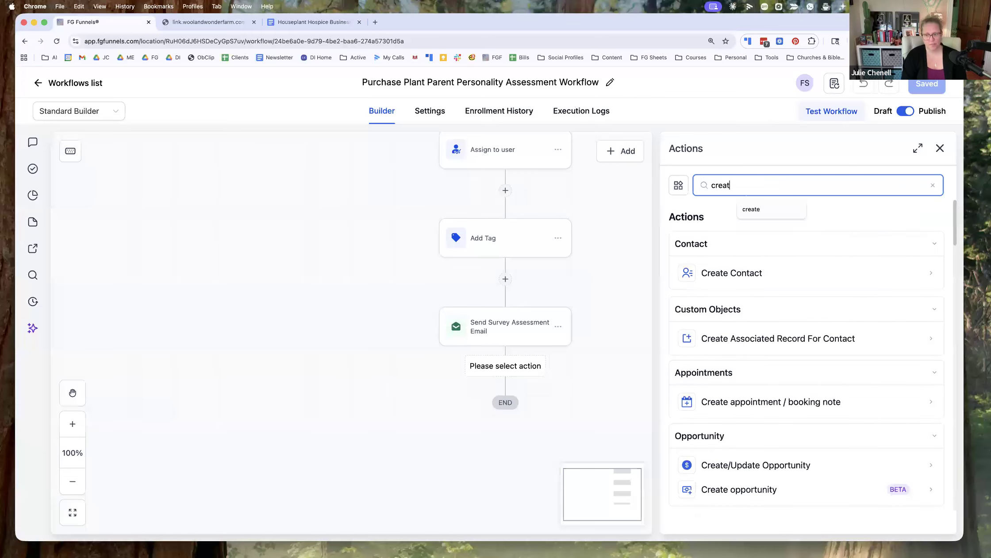
scroll(797, 370, down, 5)
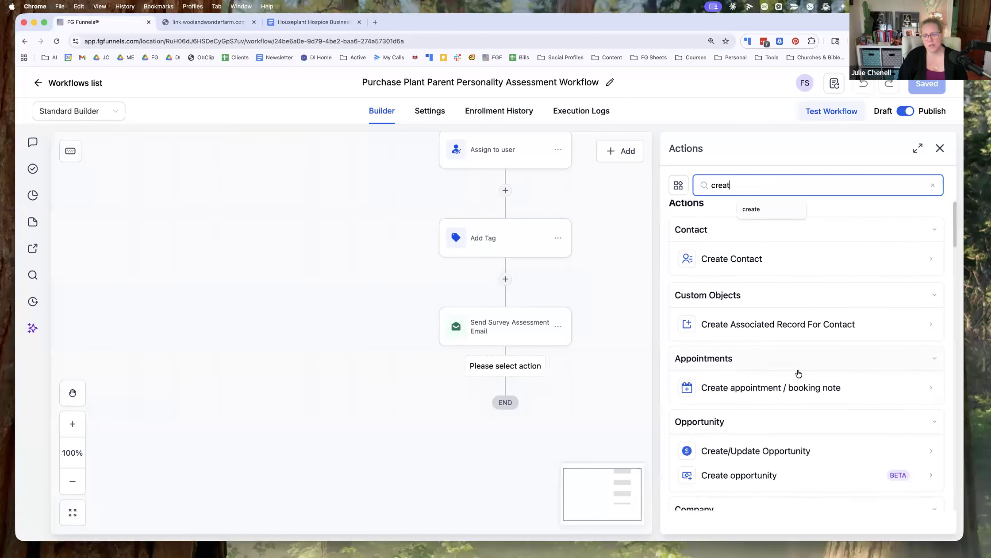
scroll(725, 349, down, 1)
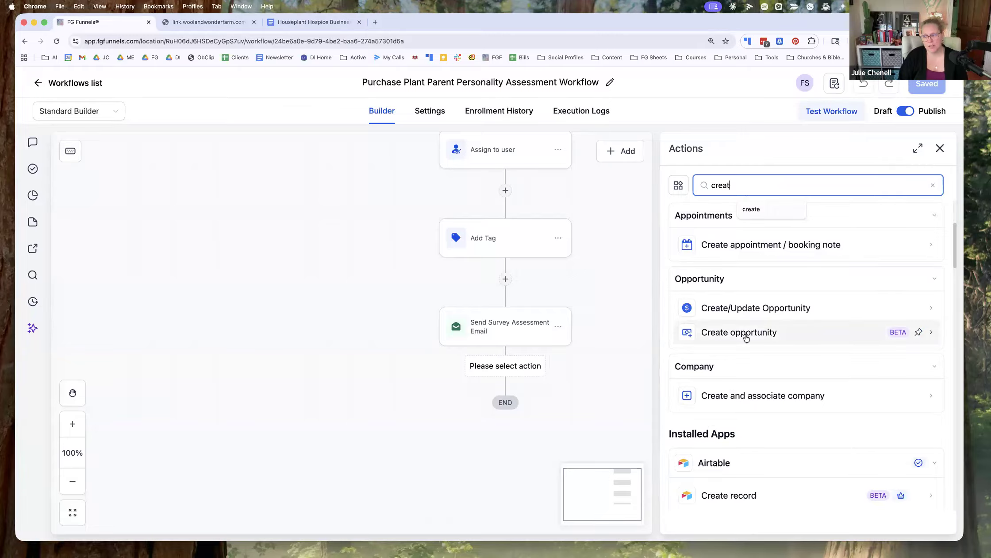
click(746, 336)
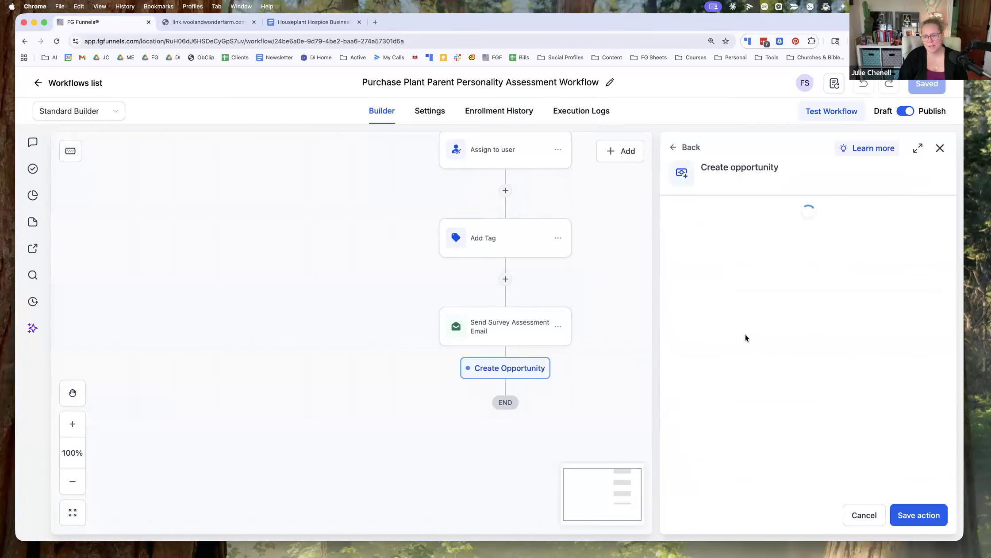
- Target the Parent Personality Plant Assessment pipeline and name the opportunity with the contact's full name
click(741, 310)
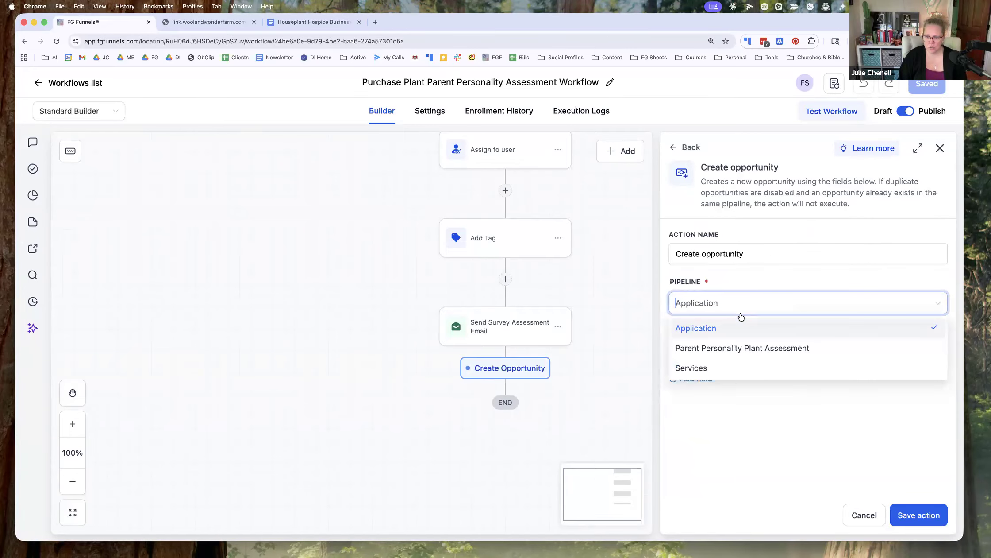
click(746, 348)
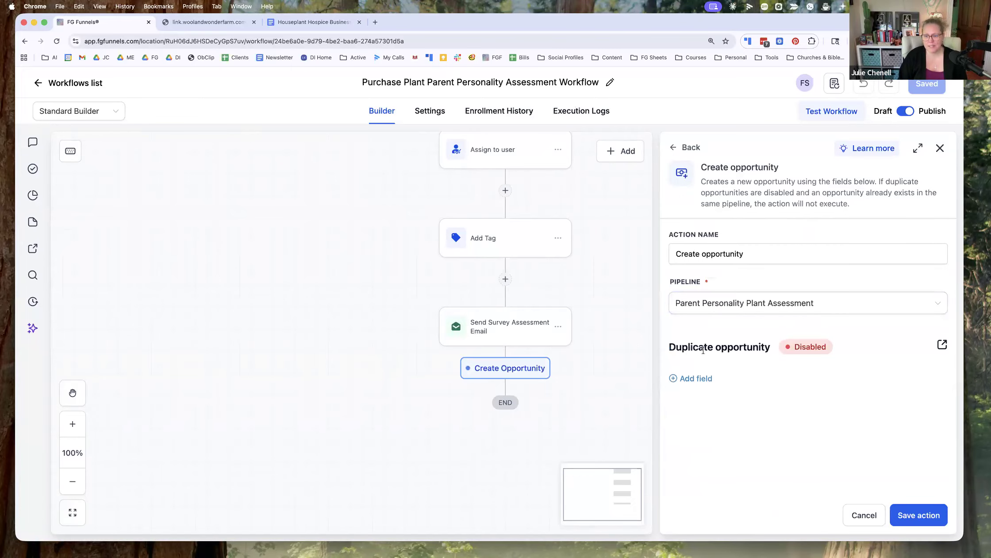
click(701, 379)
click(684, 390)
click(733, 275)
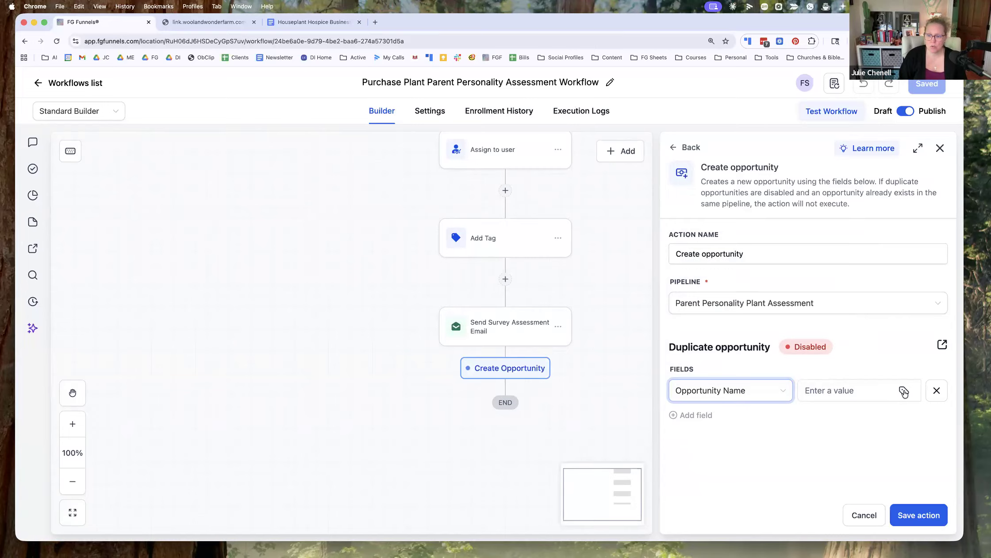
click(904, 391)
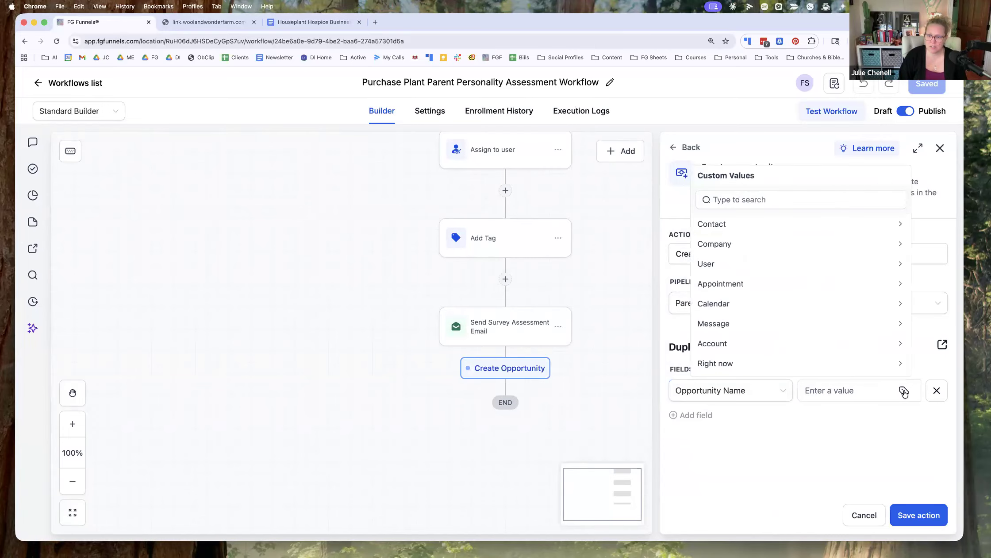
click(743, 225)
click(721, 226)
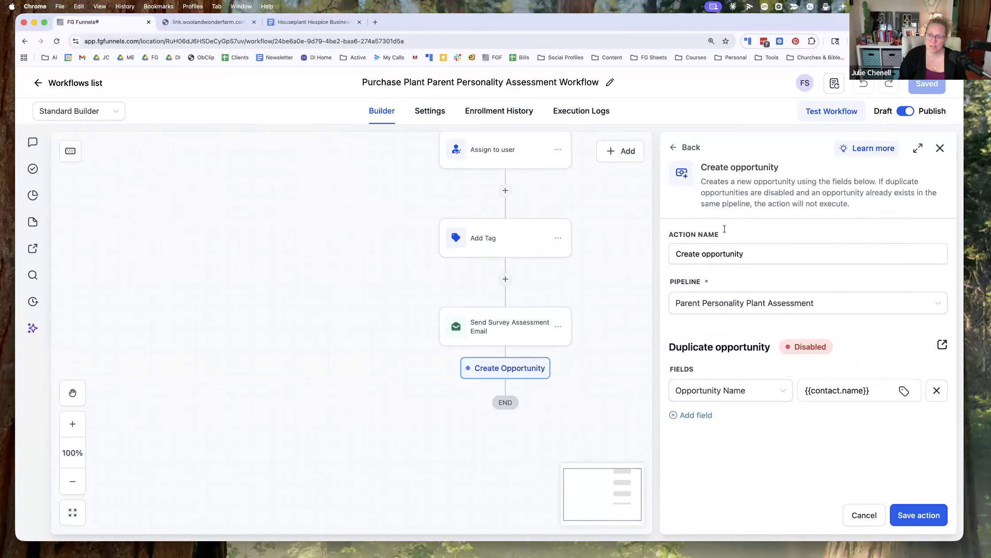
- Add a Pipeline Stage field set to Purchased
click(690, 415)
click(694, 428)
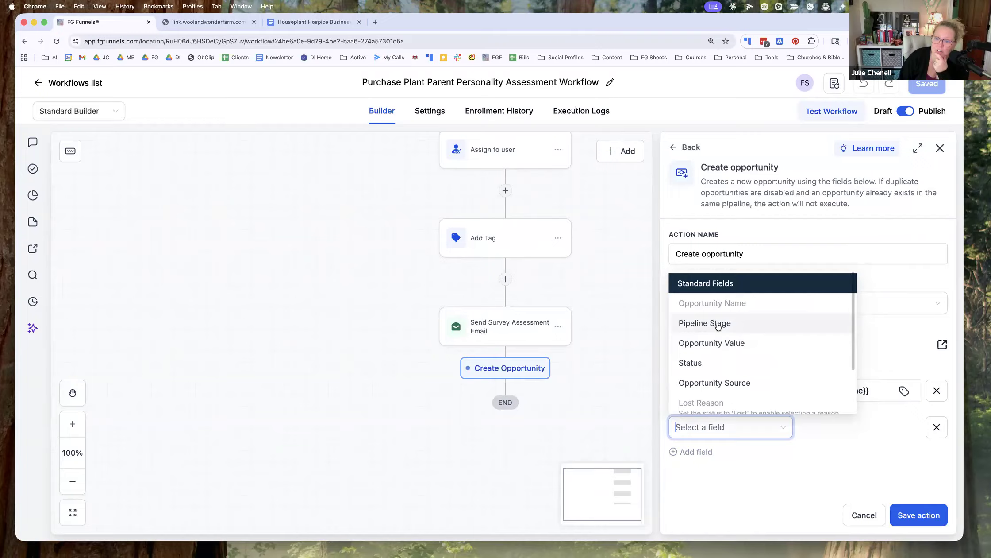
click(718, 324)
click(833, 431)
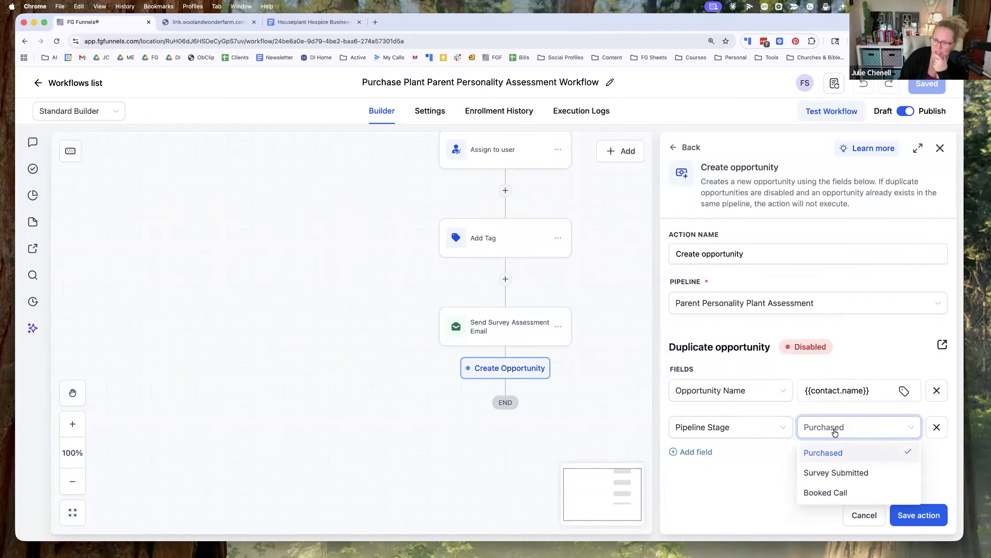
click(703, 456)
- Add an Opportunity Value field of 47 and save the action
click(699, 453)
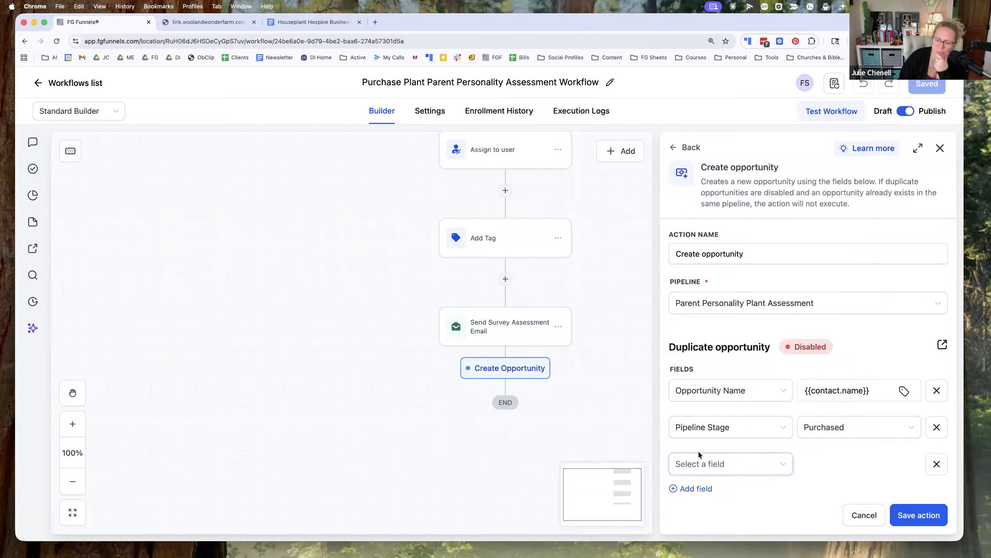
click(700, 463)
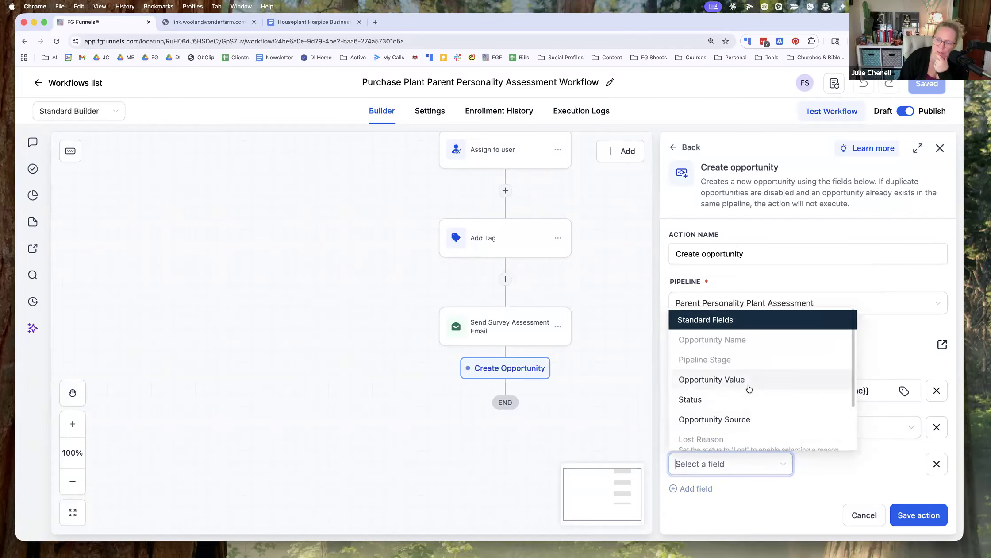
click(735, 383)
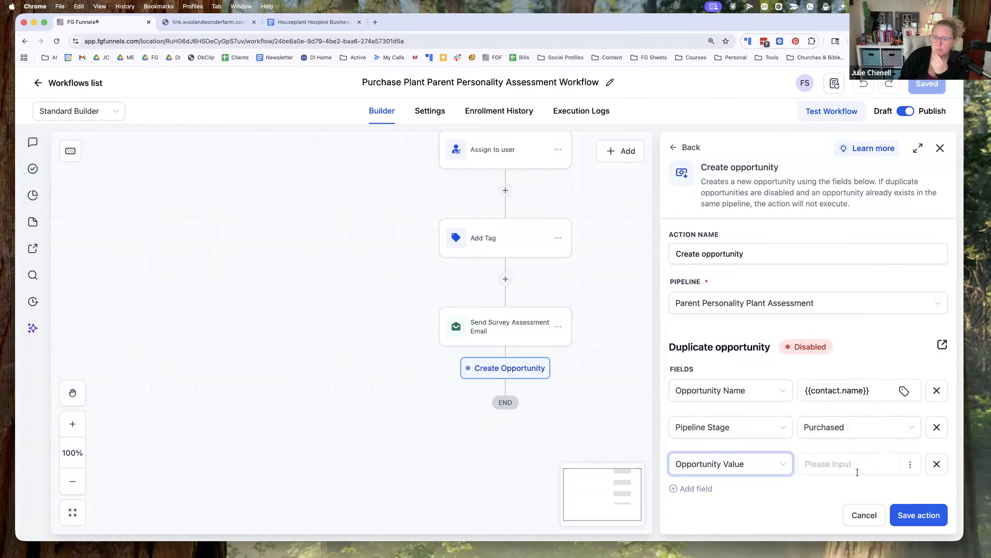
click(839, 464)
text(47)
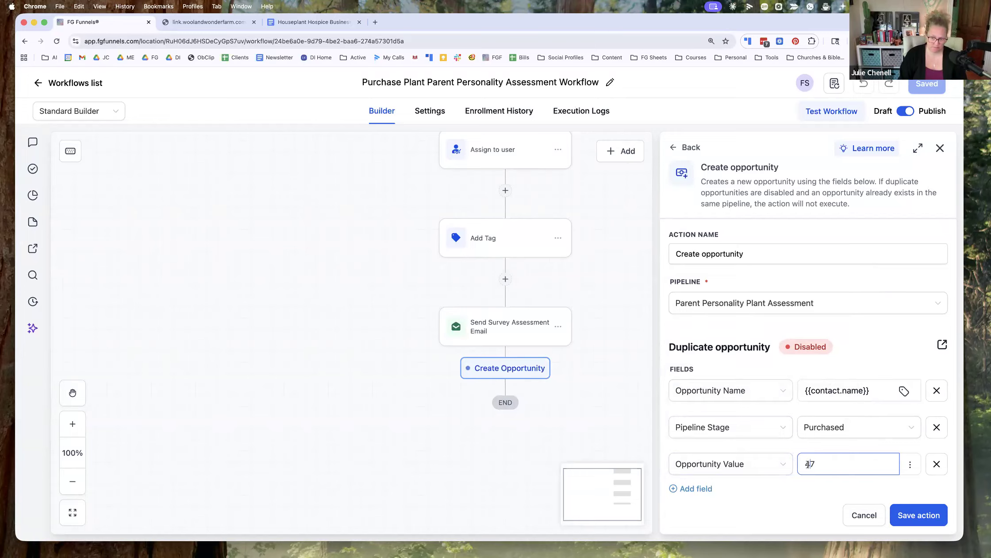
click(807, 464)
text($)
scroll(818, 494, down, 1)
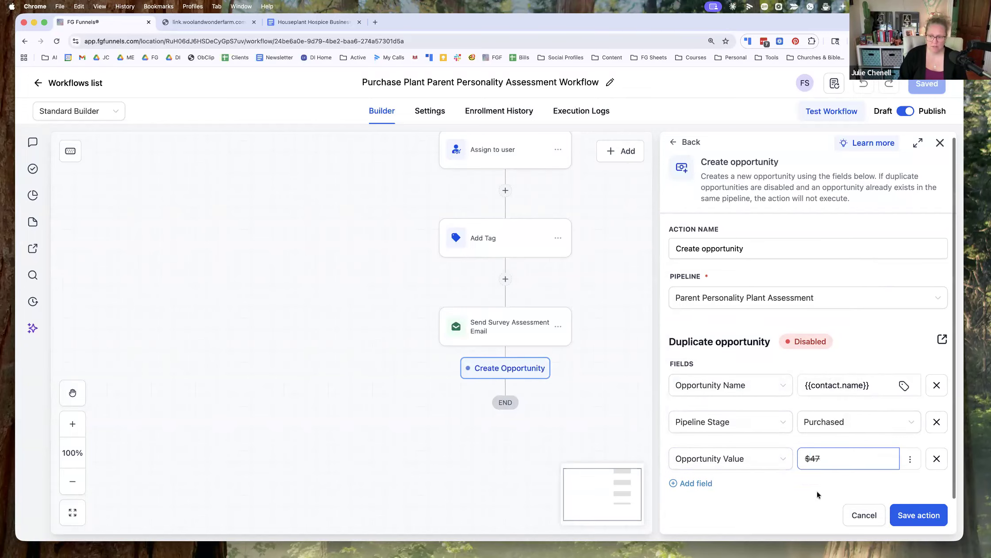
key(BackSpace)
key(BackSpace)
key(BackSpace)
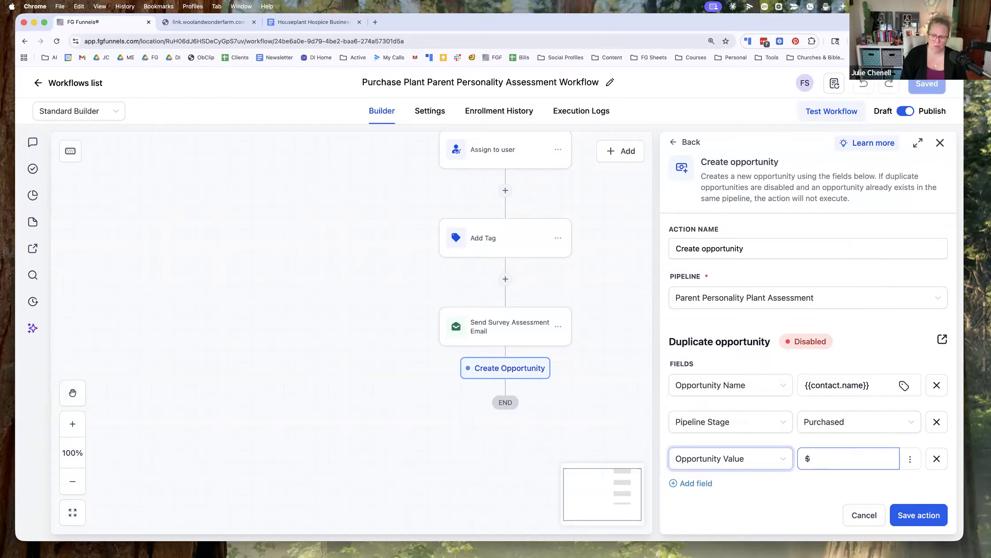
text($47)
key(BackSpace)
key(BackSpace)
key(BackSpace)
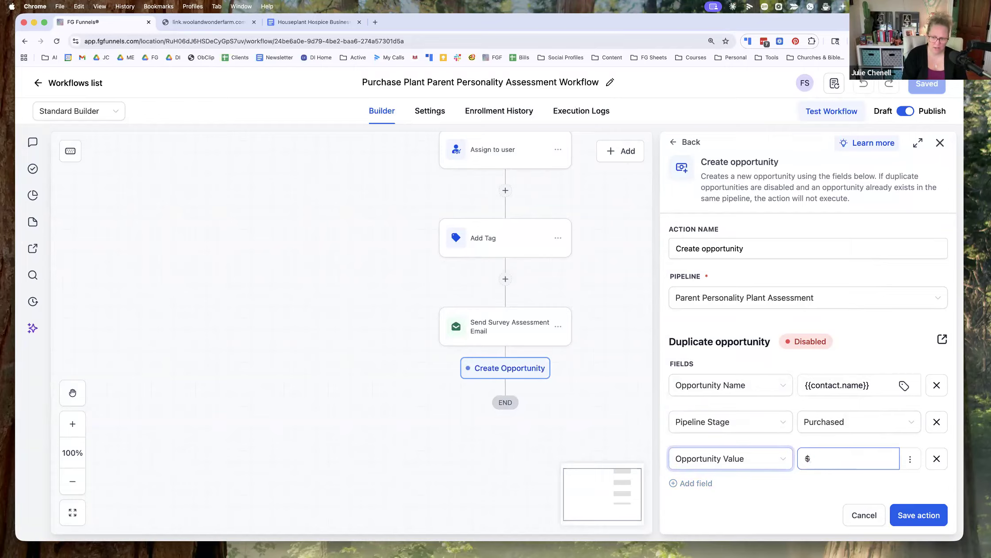
text(47)
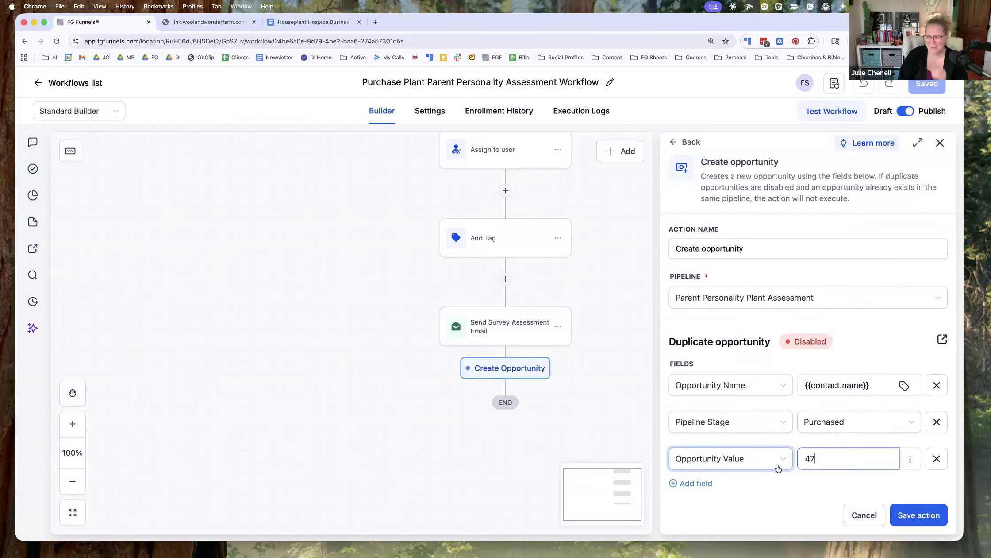
scroll(778, 468, down, 1)
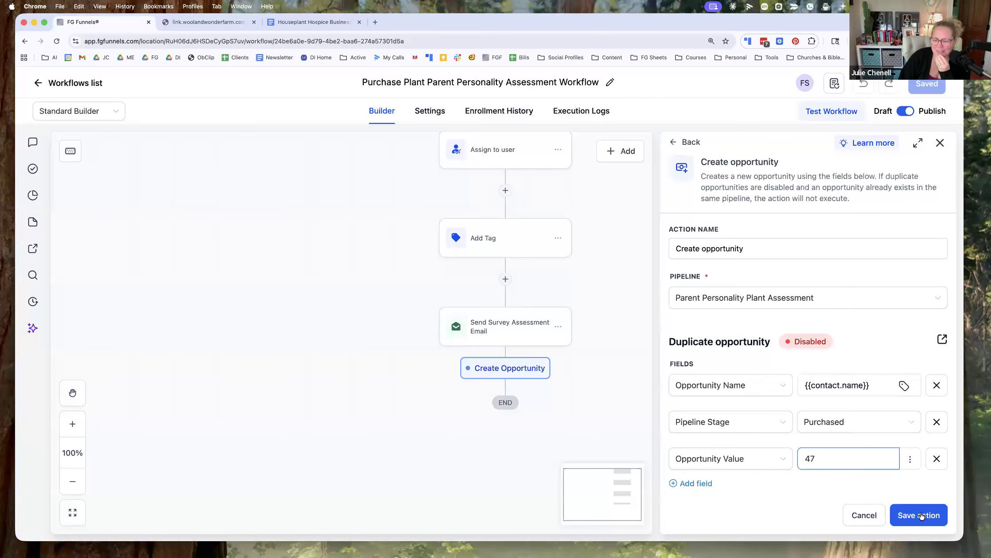
click(921, 517)
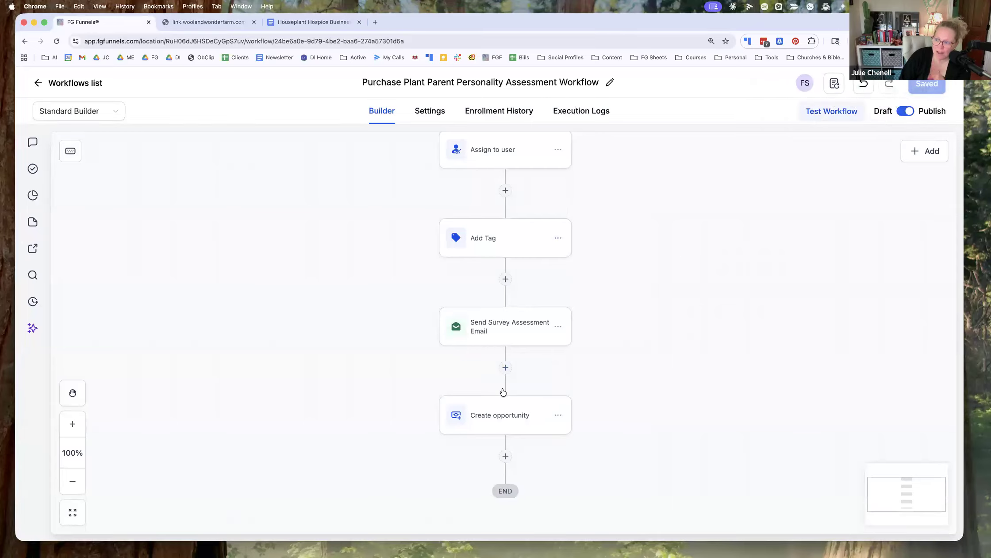
- Leave the workflow for Sites > Funnels and open the Houseplant Hospice order form live in a new tab
scroll(500, 343, up, 2)
scroll(452, 270, up, 2)
scroll(499, 341, down, 3)
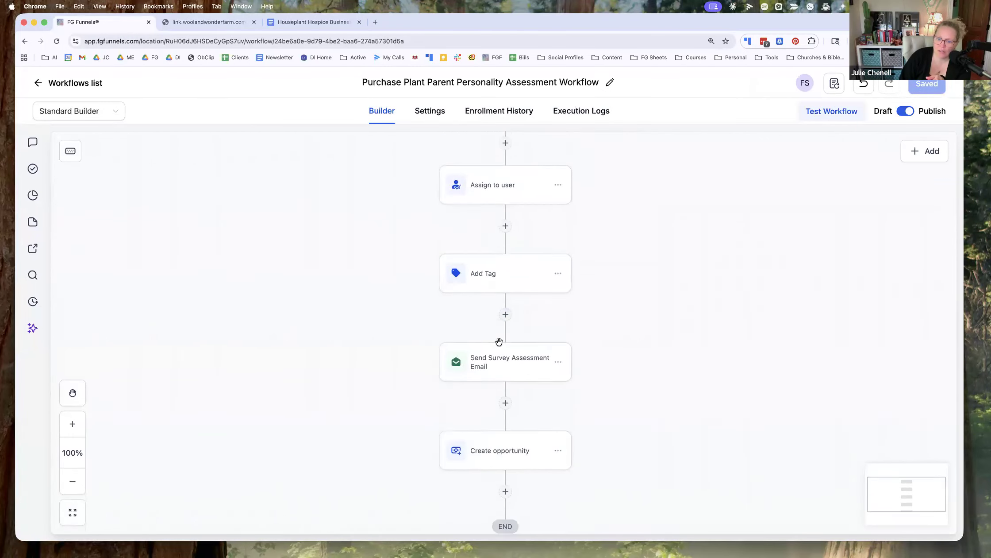
scroll(499, 342, down, 1)
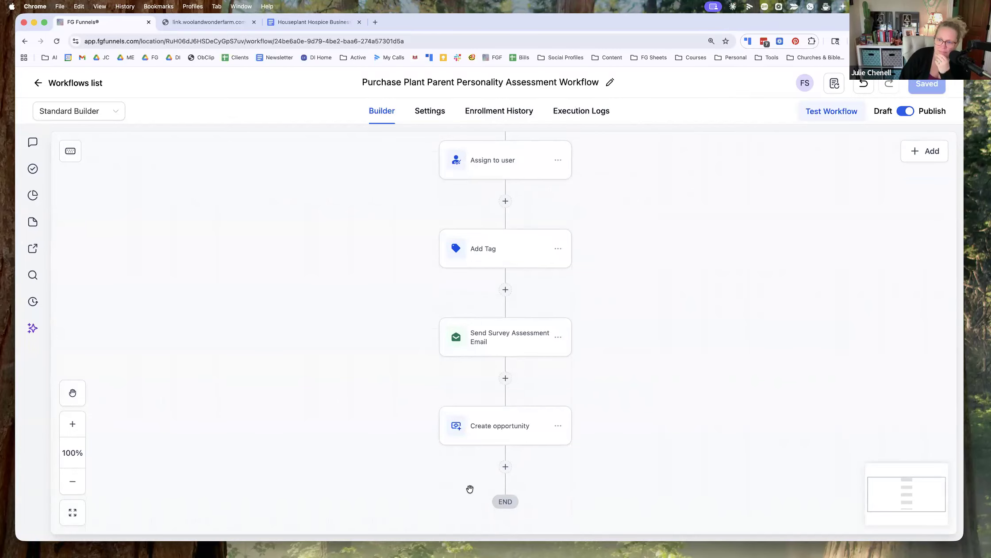
scroll(427, 270, up, 3)
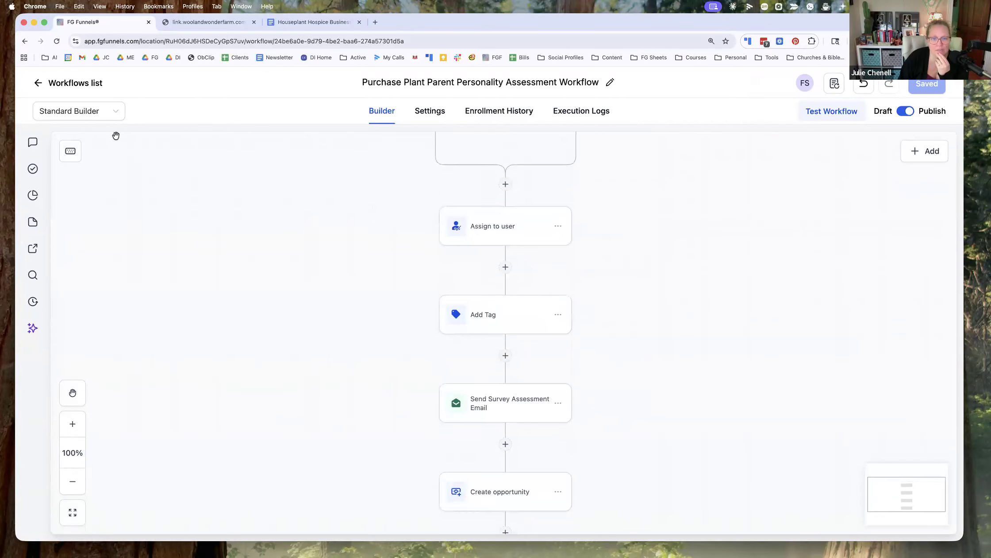
click(80, 85)
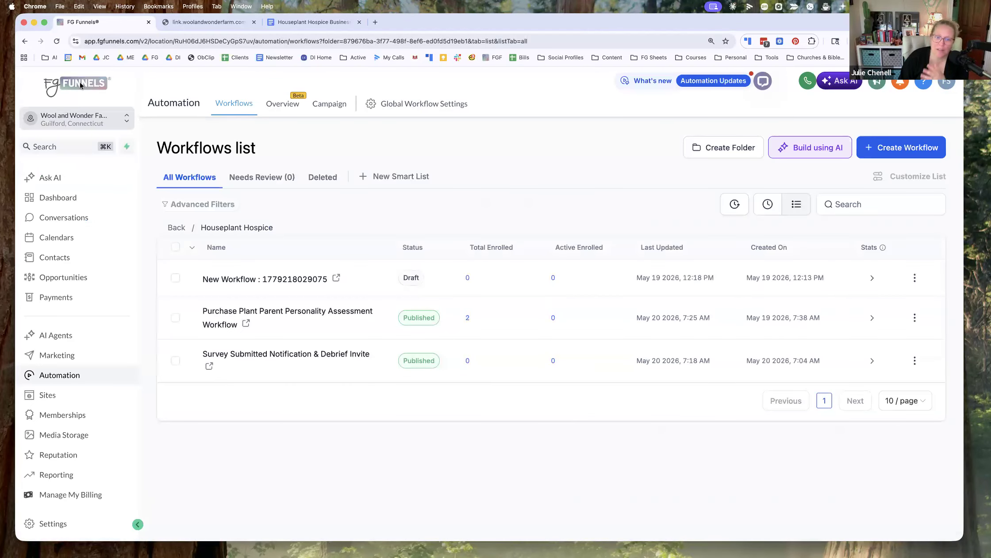
click(56, 394)
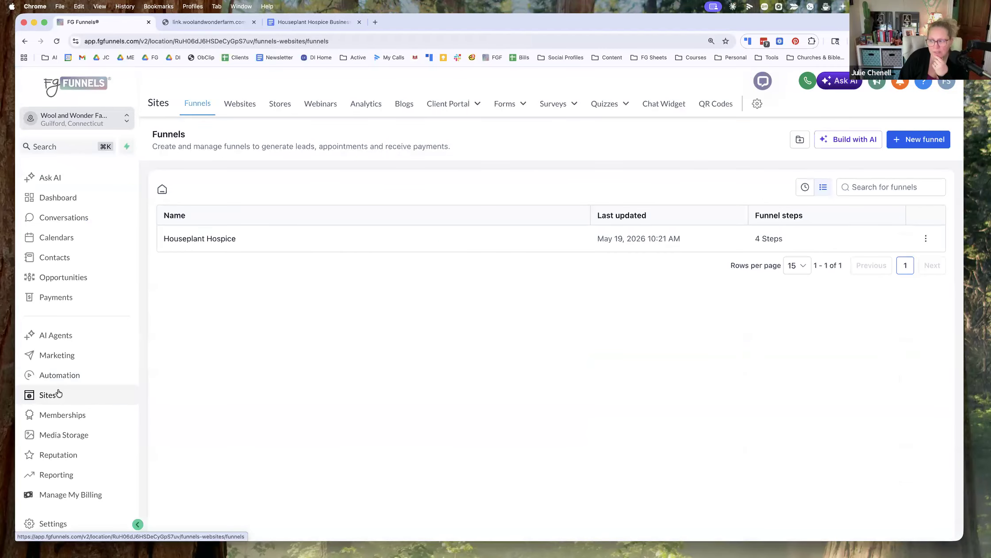
click(210, 241)
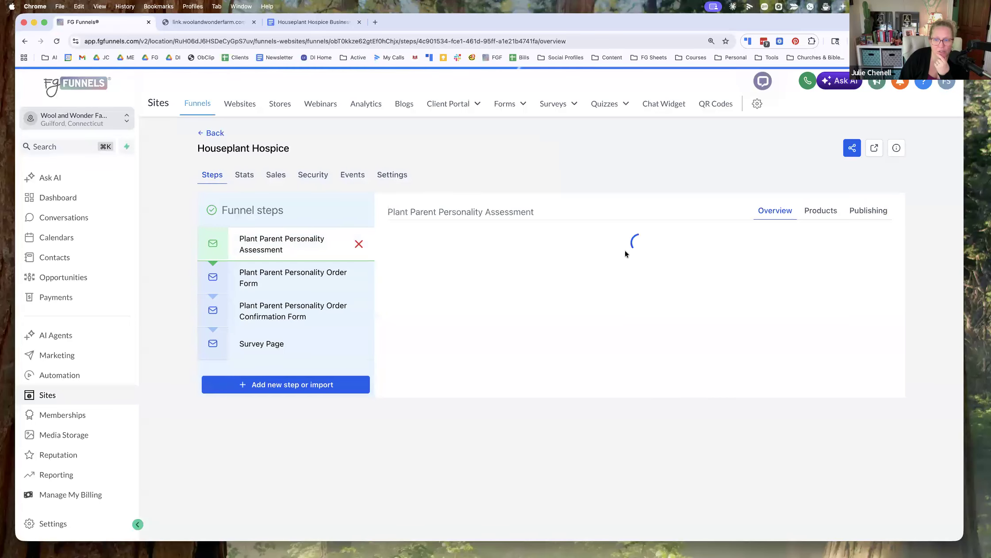
click(883, 235)
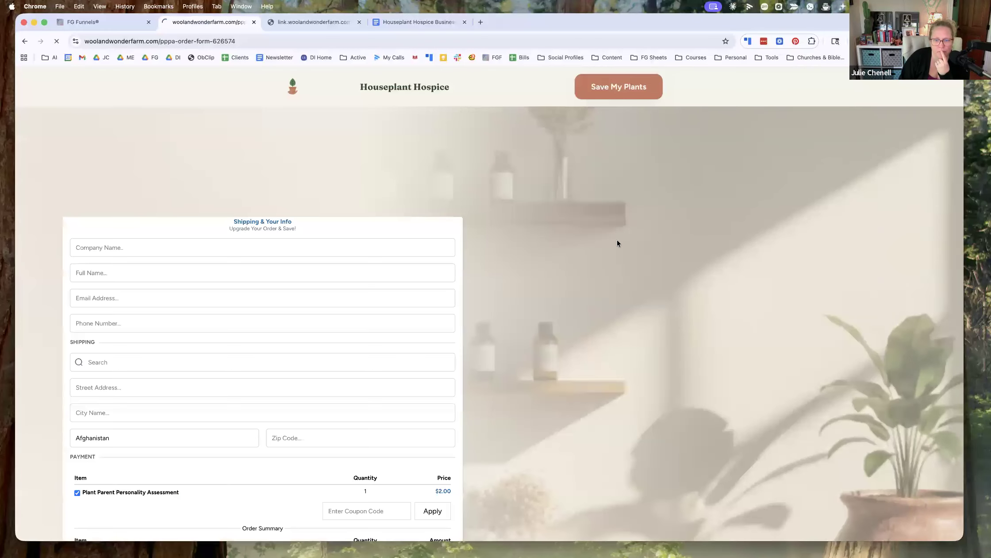
- Enter the test buyer's full name, e-mail address and phone number
double_click(185, 247)
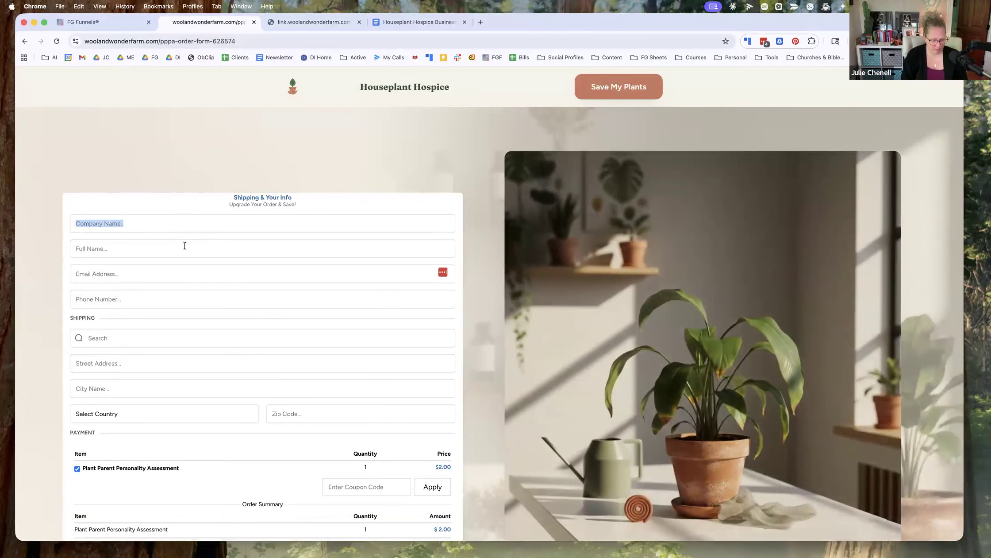
click(182, 248)
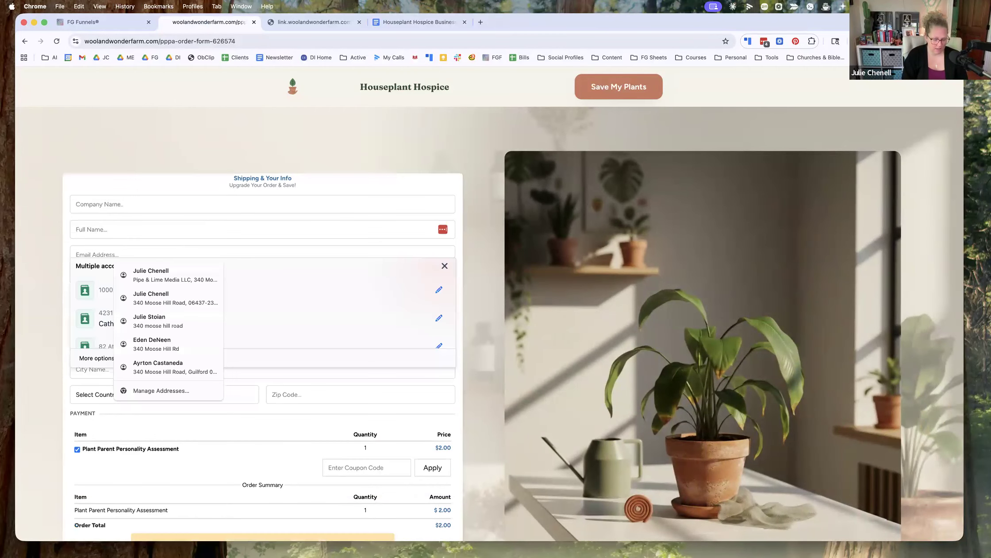
text(Karen S)
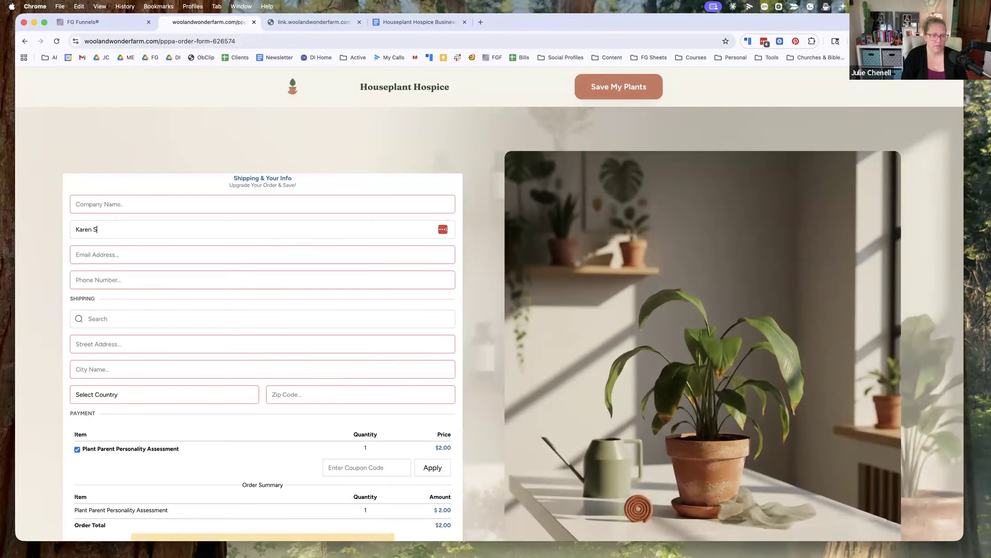
text(nogglewort)
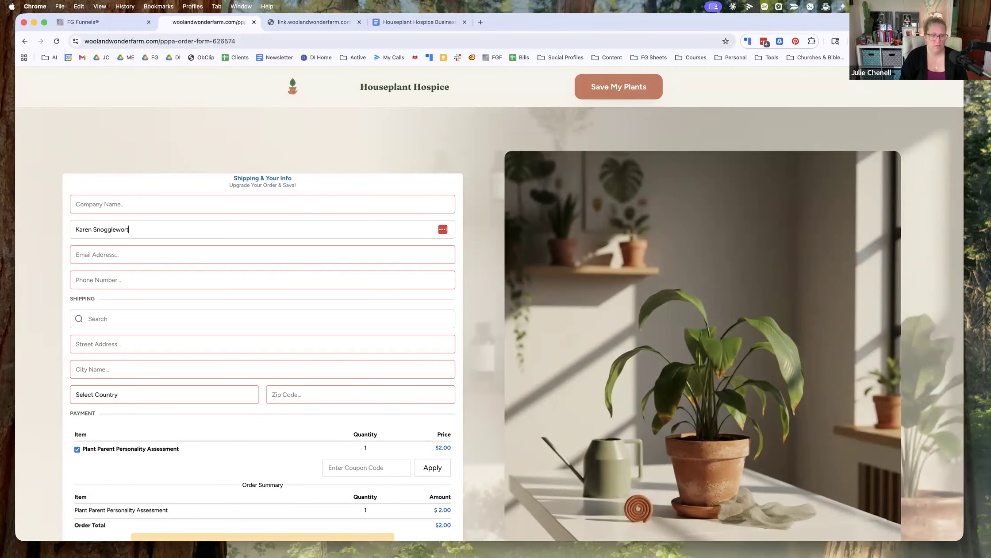
click(177, 255)
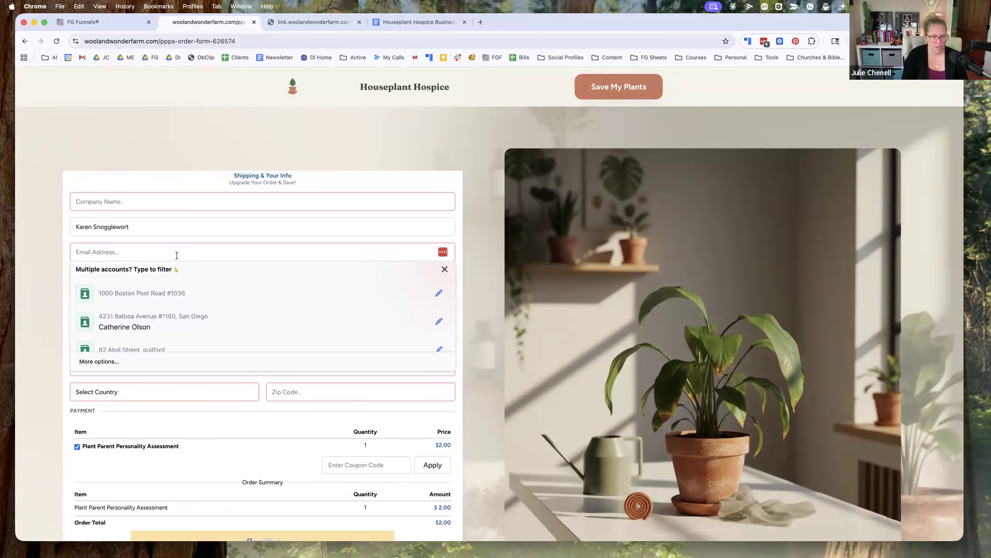
key(Tab)
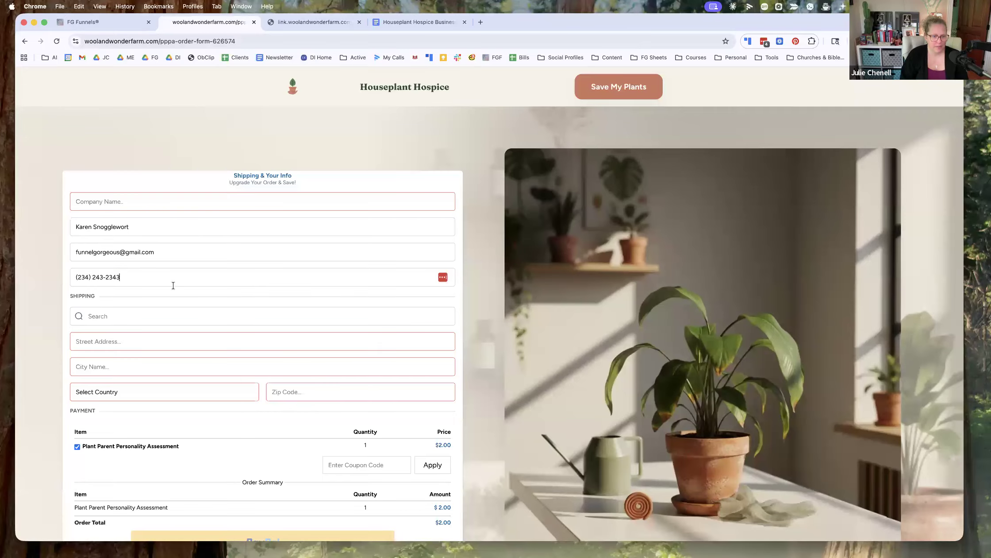
- Fill the street and city, choose United States and Connecticut, and autofill the zip code
click(166, 340)
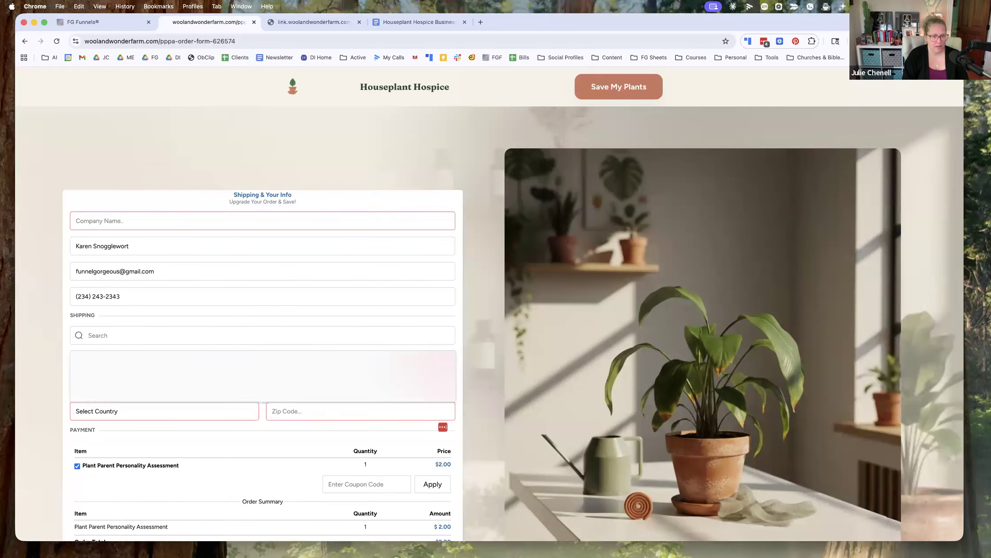
key(Tab)
text(Guilford)
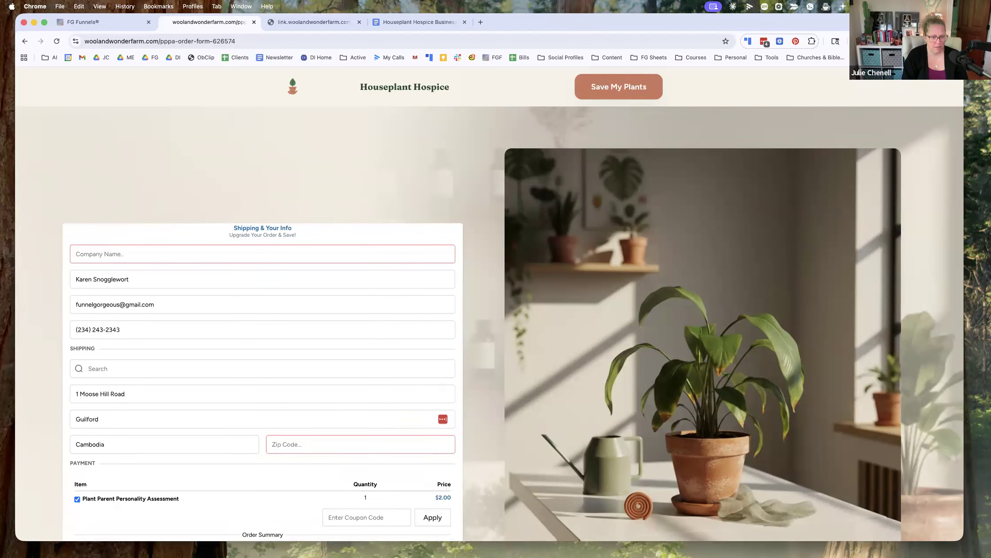
click(119, 410)
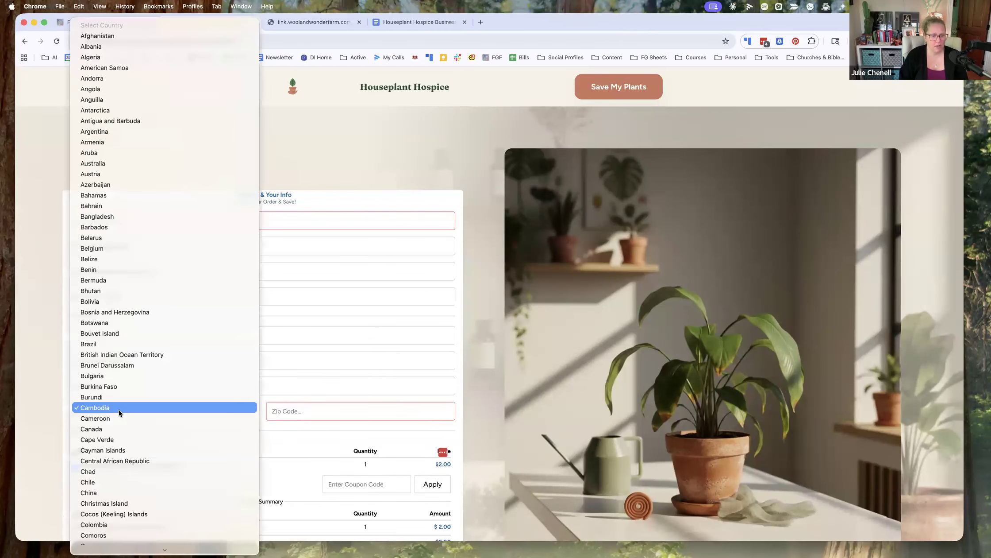
scroll(118, 412, down, 20)
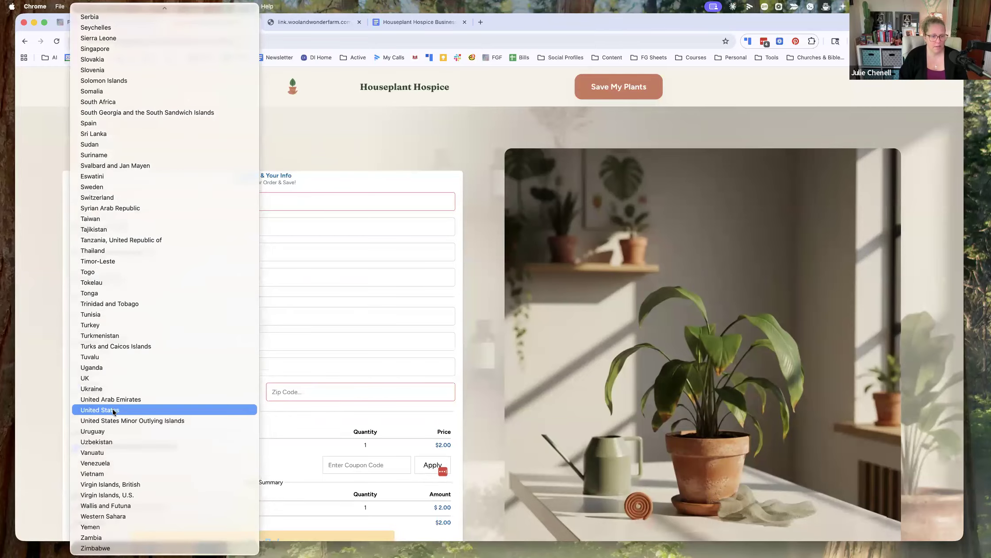
click(118, 410)
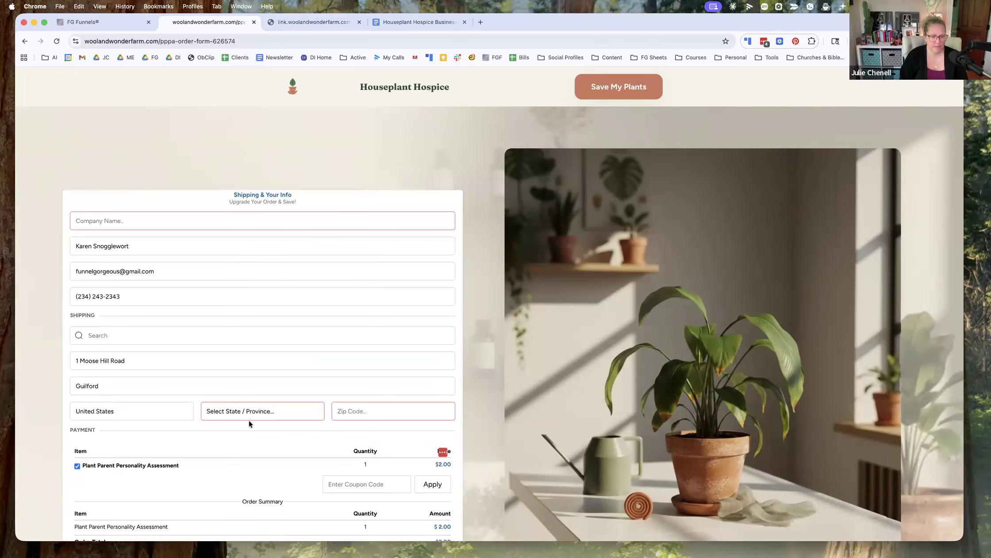
click(251, 412)
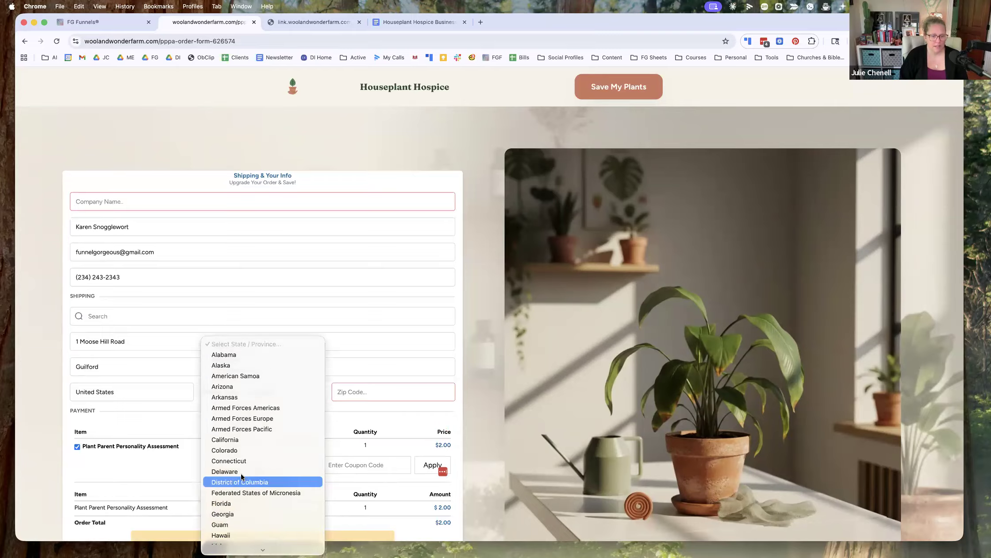
click(242, 460)
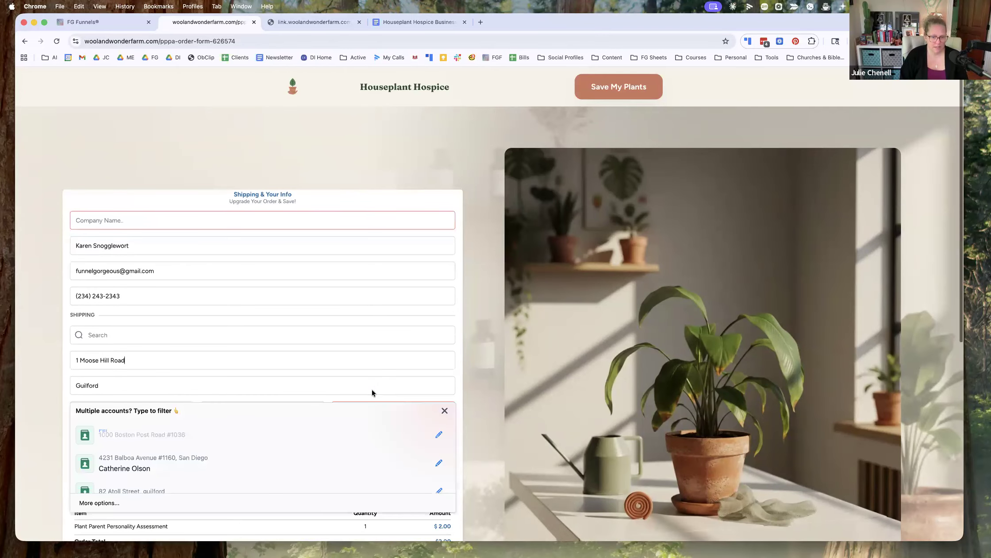
click(385, 411)
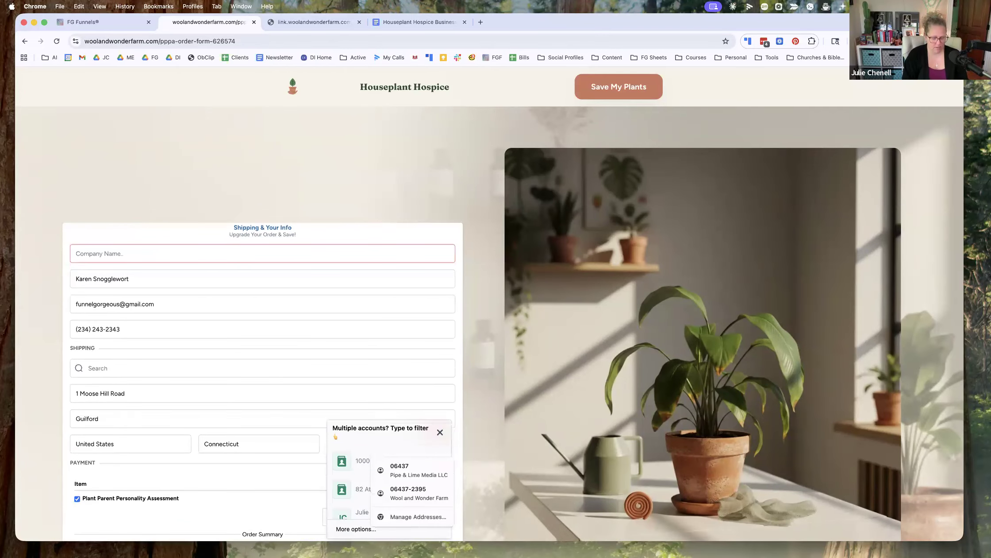
click(416, 468)
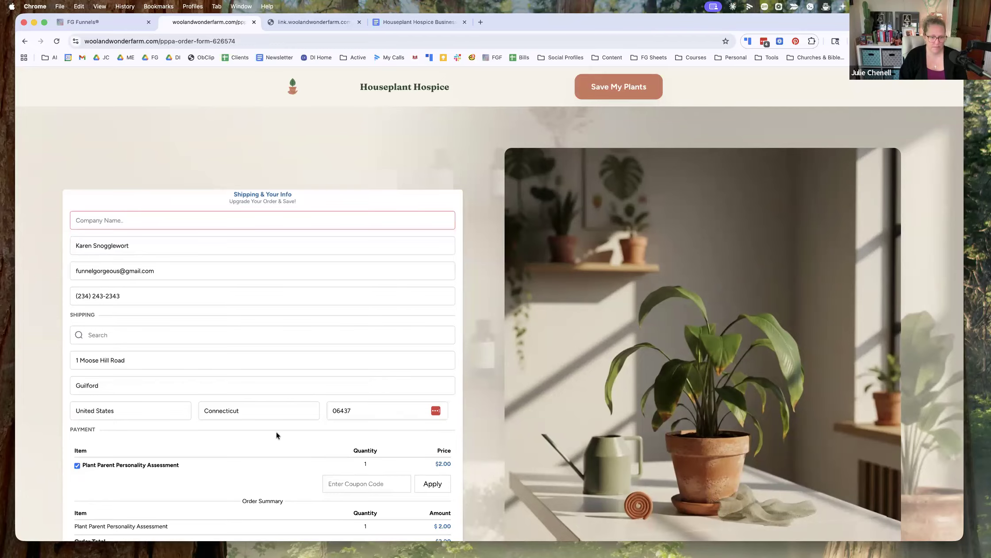
scroll(277, 433, down, 6)
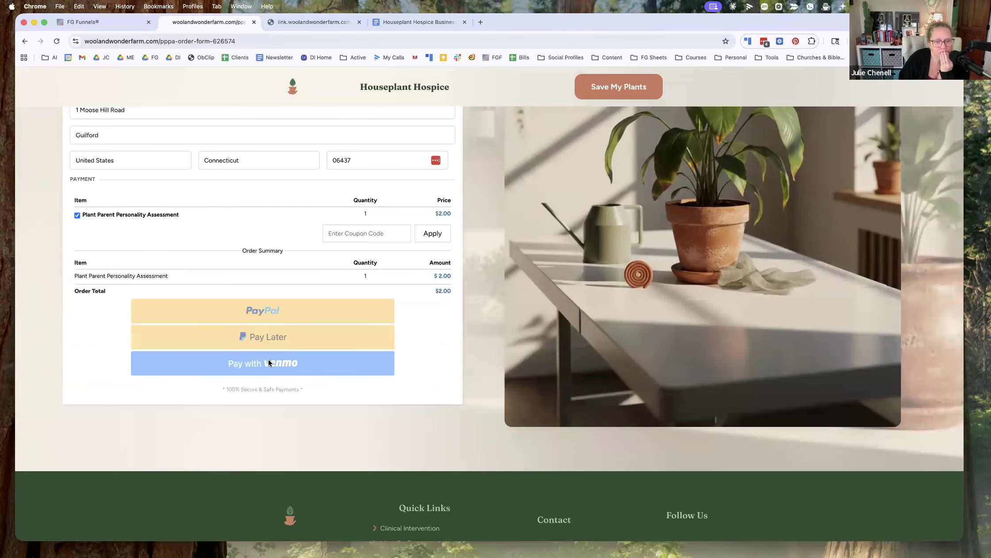
scroll(268, 359, up, 6)
- Enter 'Yoga Studio' as the company name
click(119, 203)
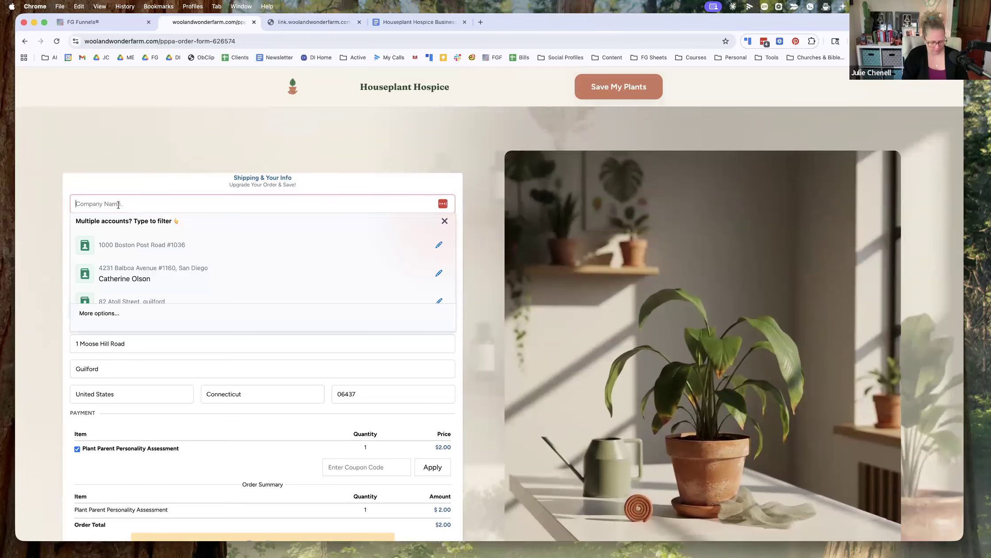
text(Yoga Studio)
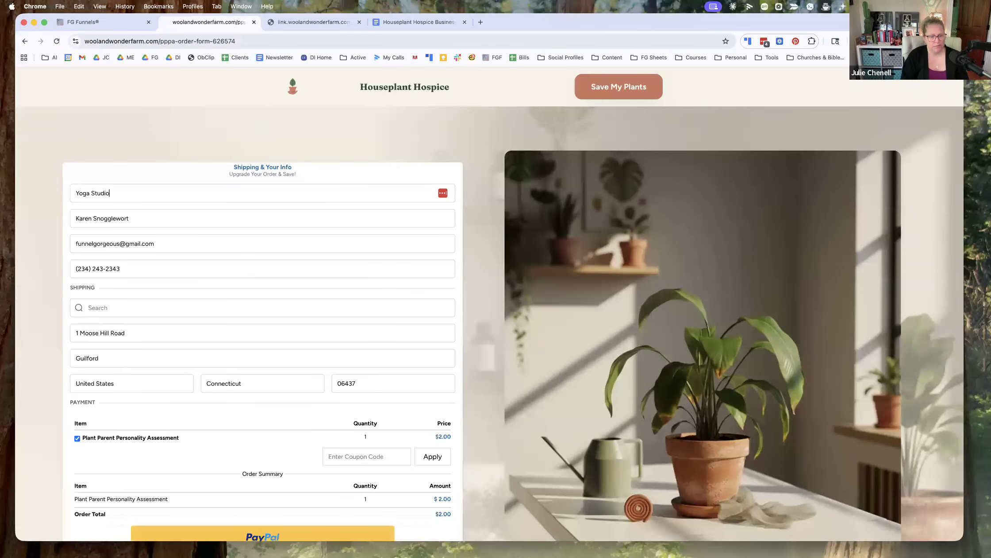
scroll(137, 221, down, 1)
scroll(137, 221, down, 3)
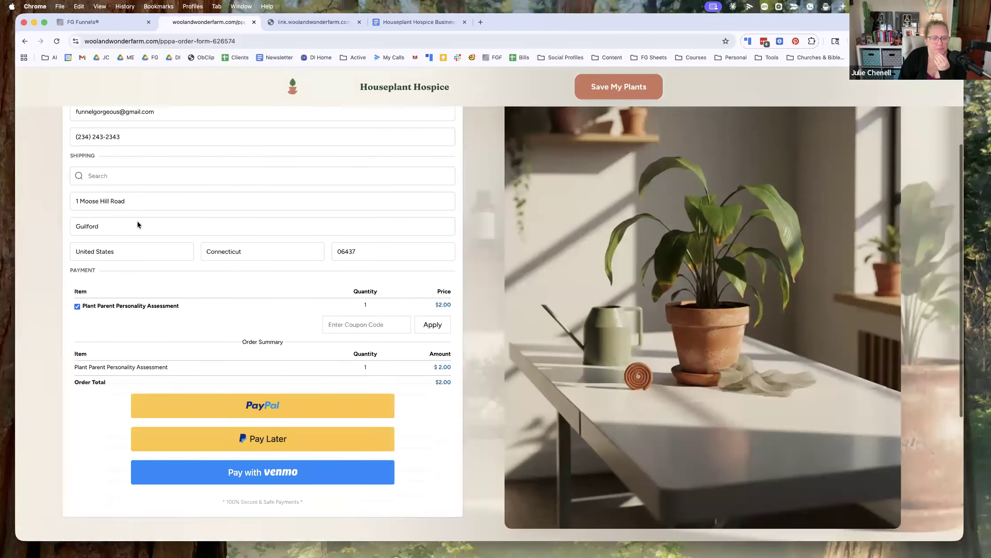
- Attempt to pay the $2.00 order with Venmo and dismiss the authorization confirmation
click(237, 425)
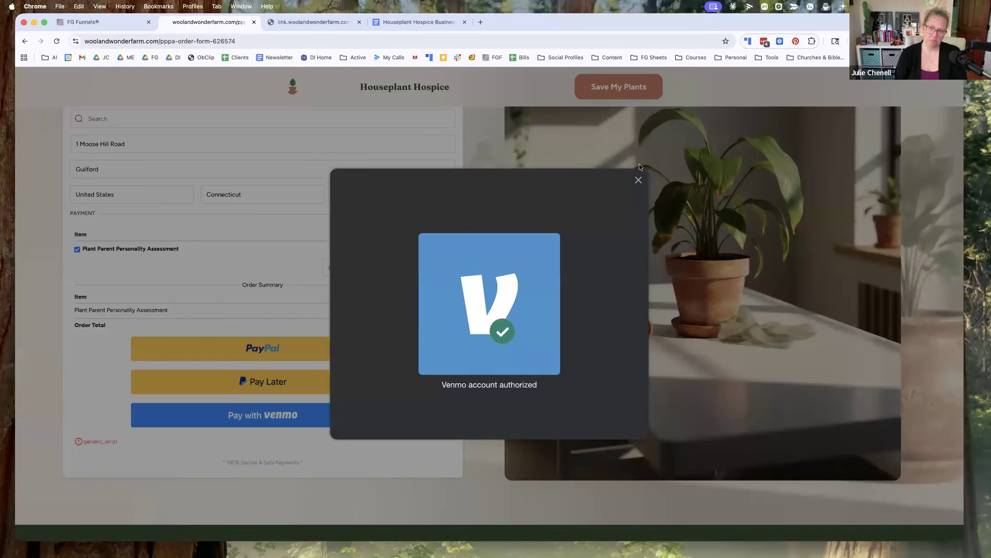
click(639, 181)
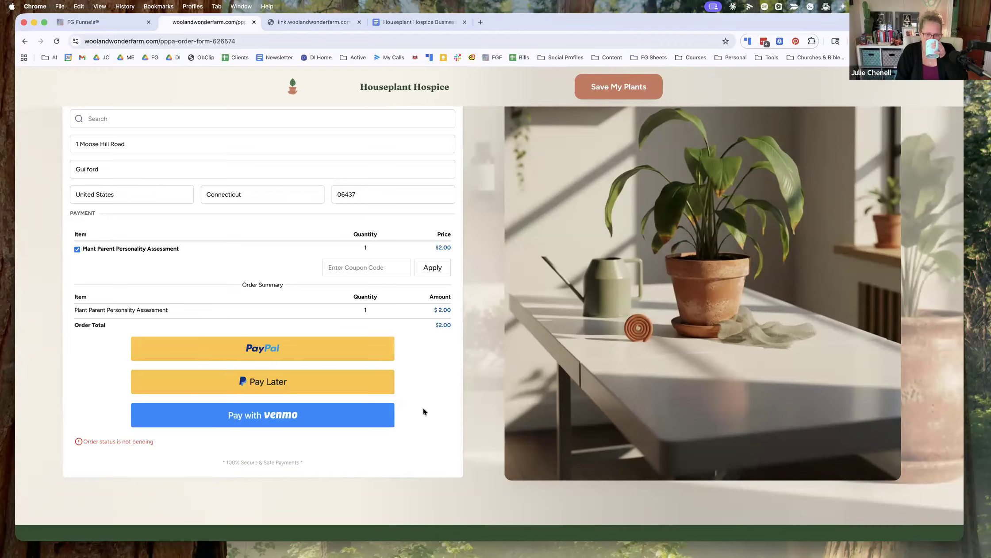
- Try a PayPal payment, then reload the order form so all fields are empty
scroll(348, 348, down, 1)
scroll(332, 351, up, 3)
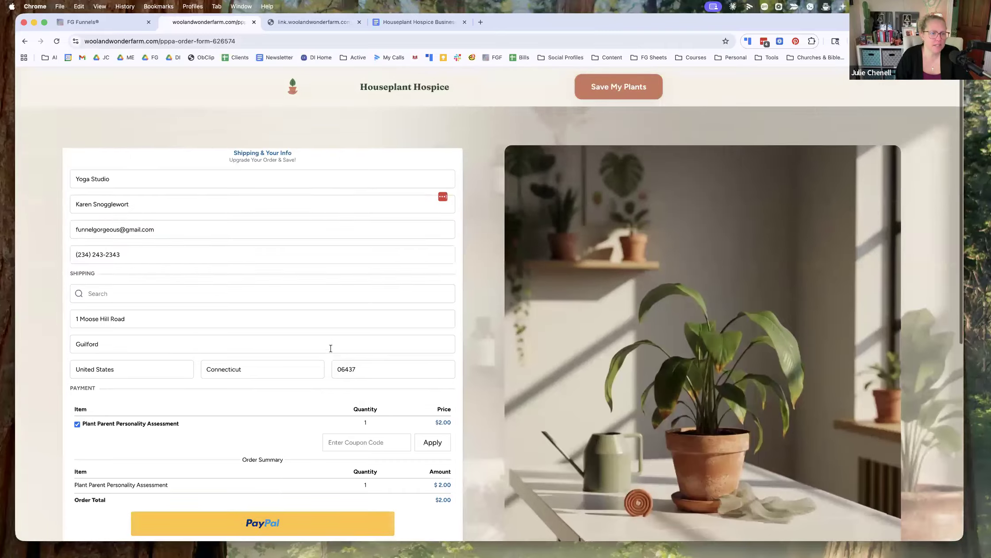
scroll(255, 306, down, 5)
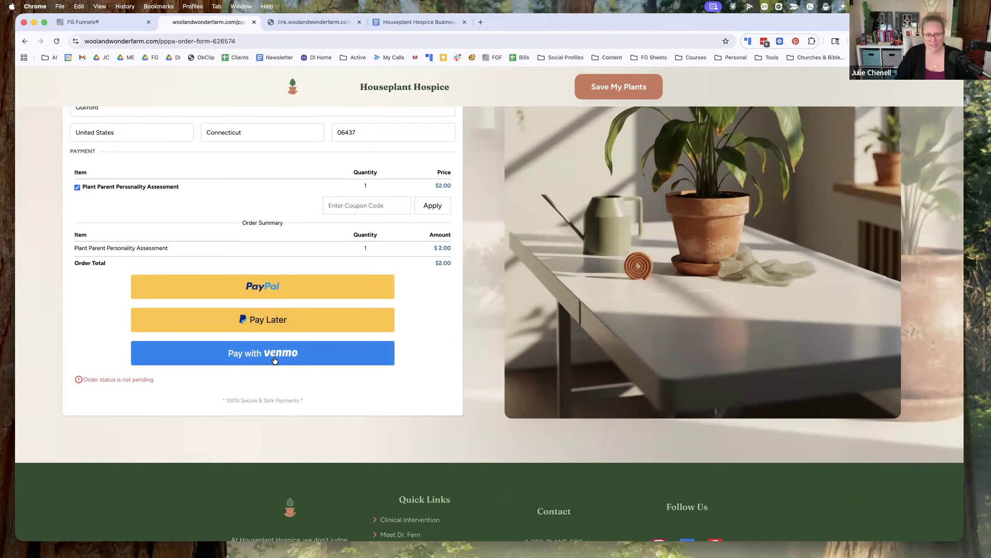
click(277, 287)
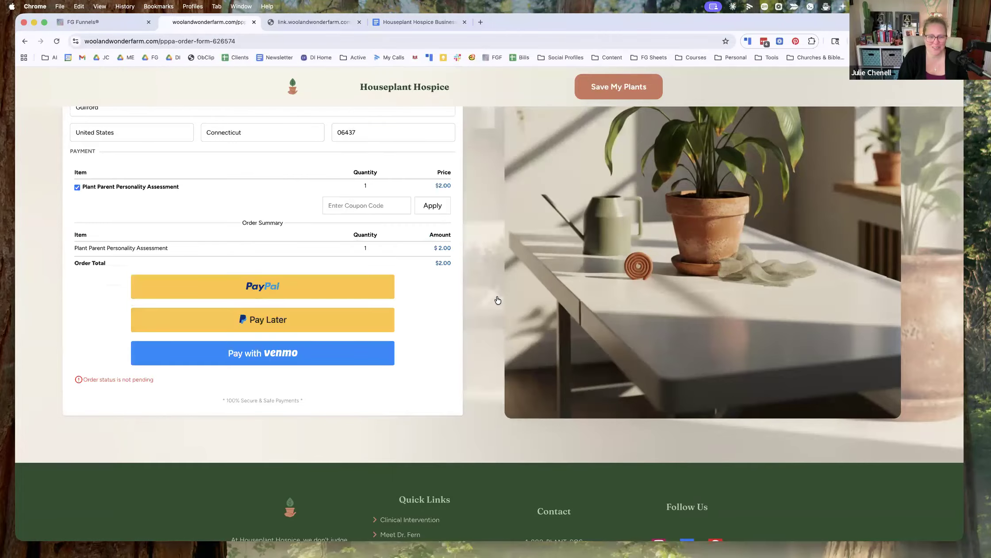
scroll(264, 312, up, 5)
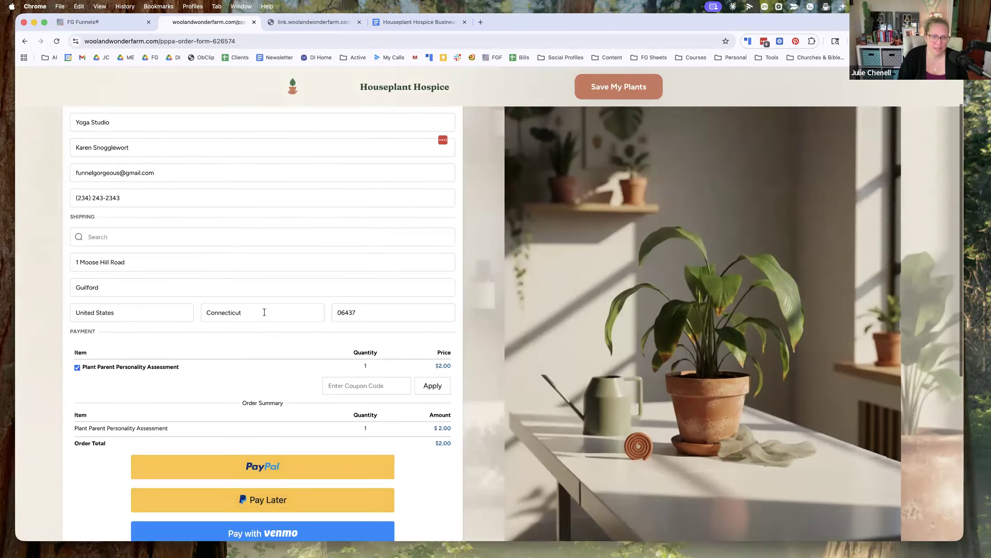
scroll(264, 312, up, 2)
key(super+r)
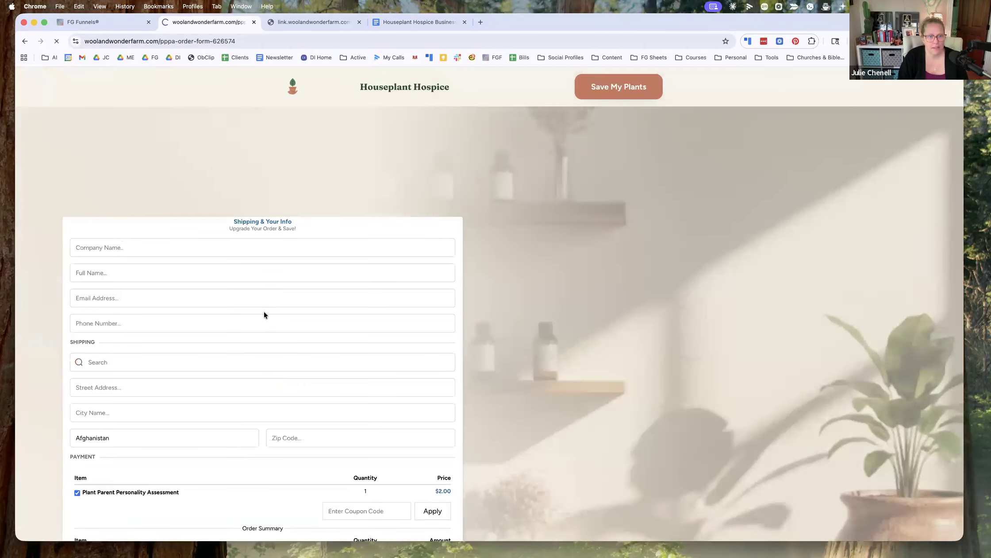
- Enter company 'yoga stud' plus the buyer's full name, e-mail address and phone number
click(165, 249)
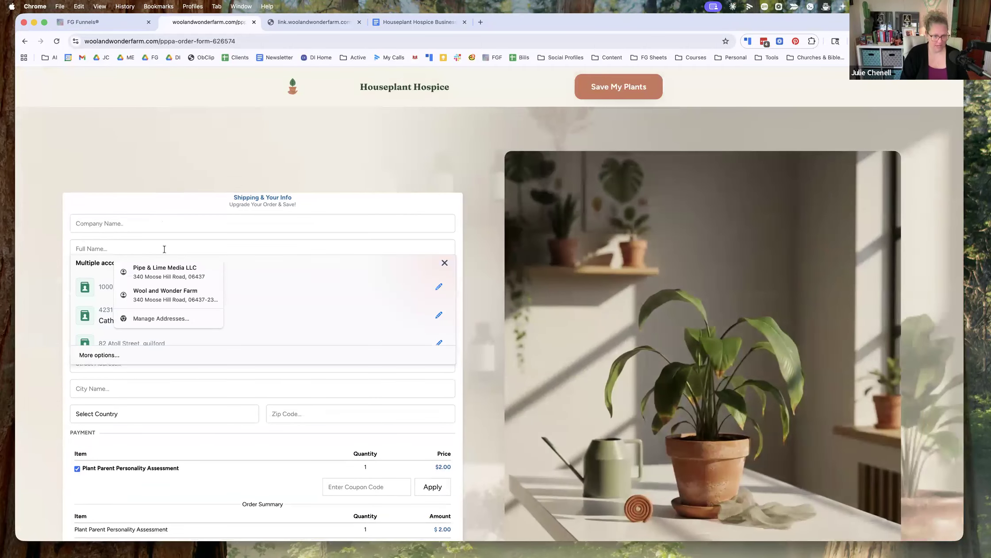
click(168, 271)
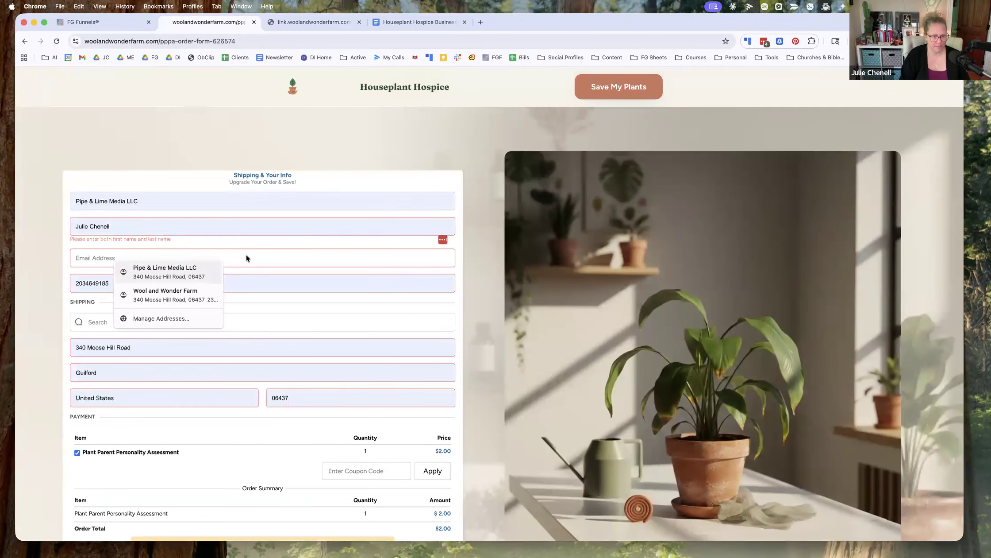
text(T)
key(BackSpace)
text(yoga studio)
key(Tab)
text(K)
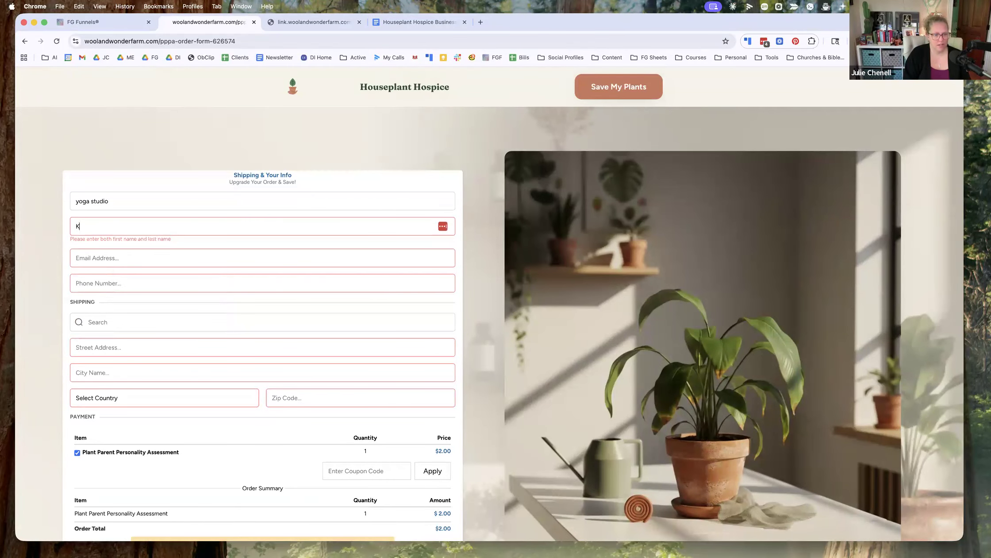
text(aren Snogglewort)
key(Tab)
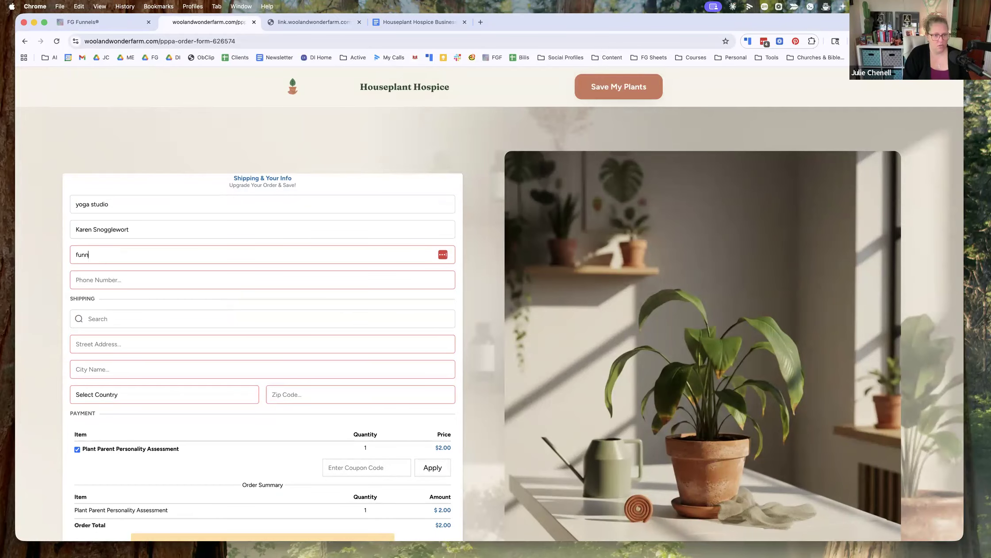
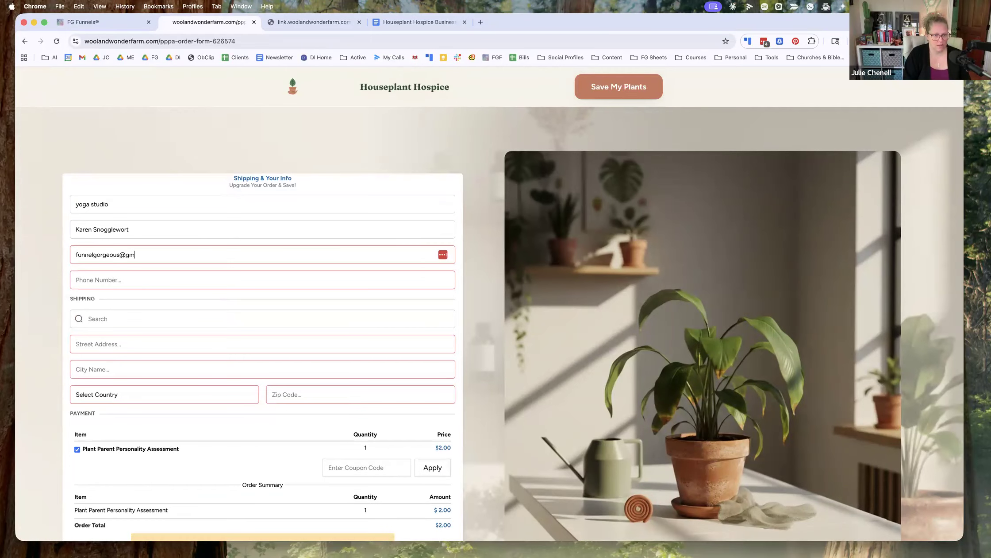
key(Tab)
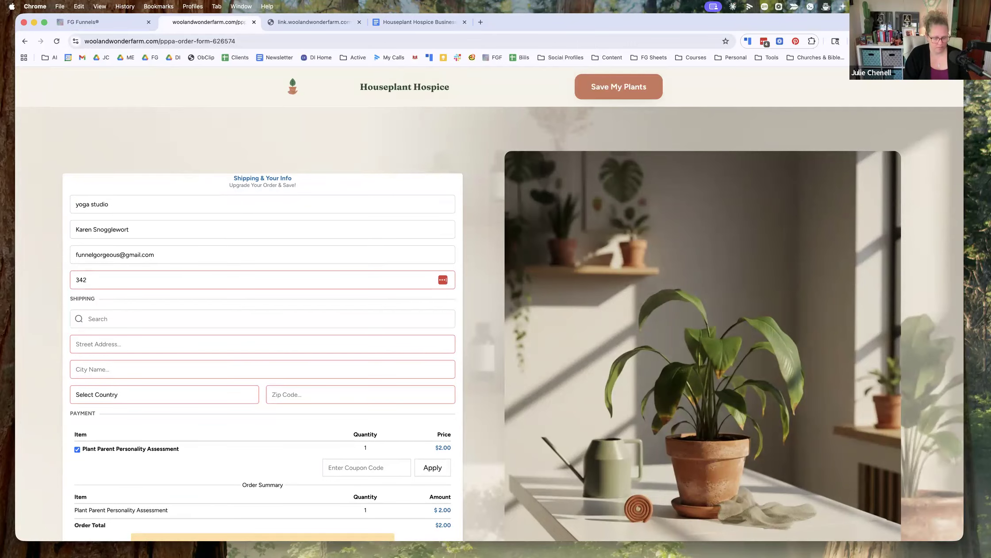
- Enter the street, city and zip code, choosing United States and Connecticut
click(90, 343)
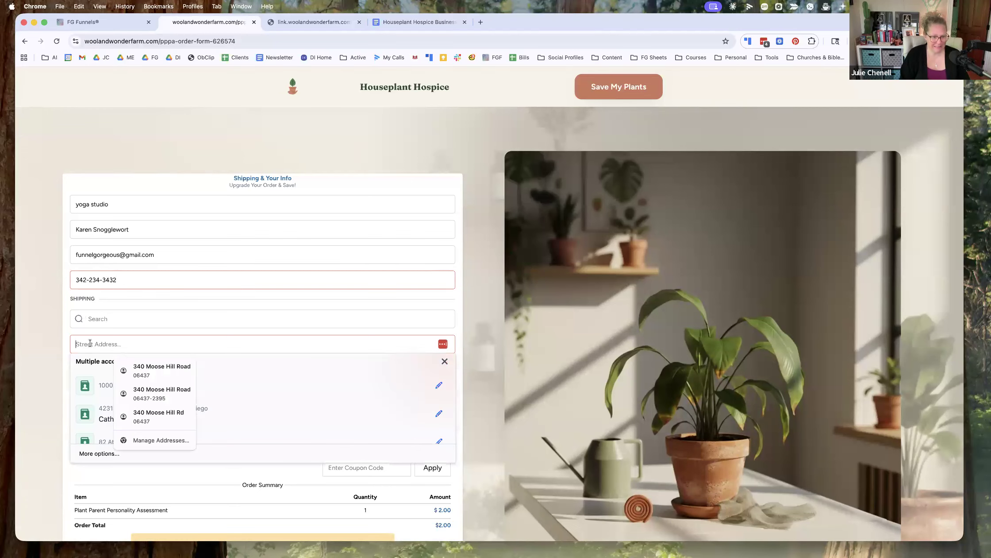
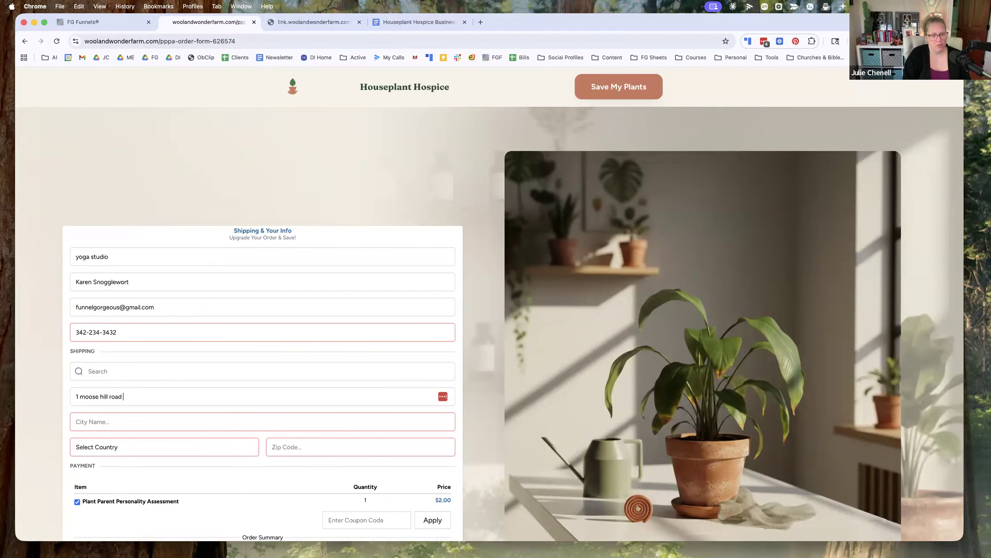
key(Tab)
text(guilforfd)
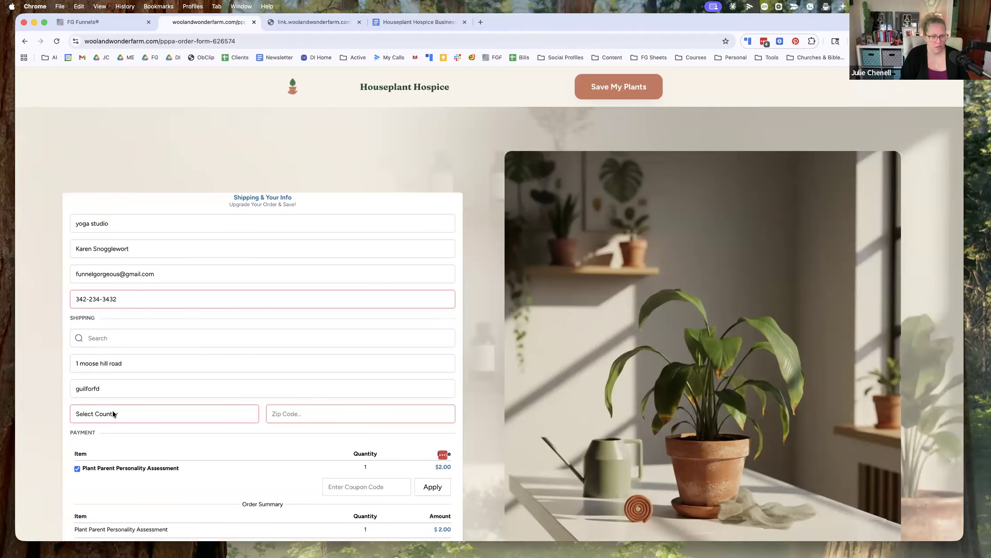
click(113, 414)
scroll(112, 411, down, 15)
scroll(118, 401, down, 10)
click(118, 409)
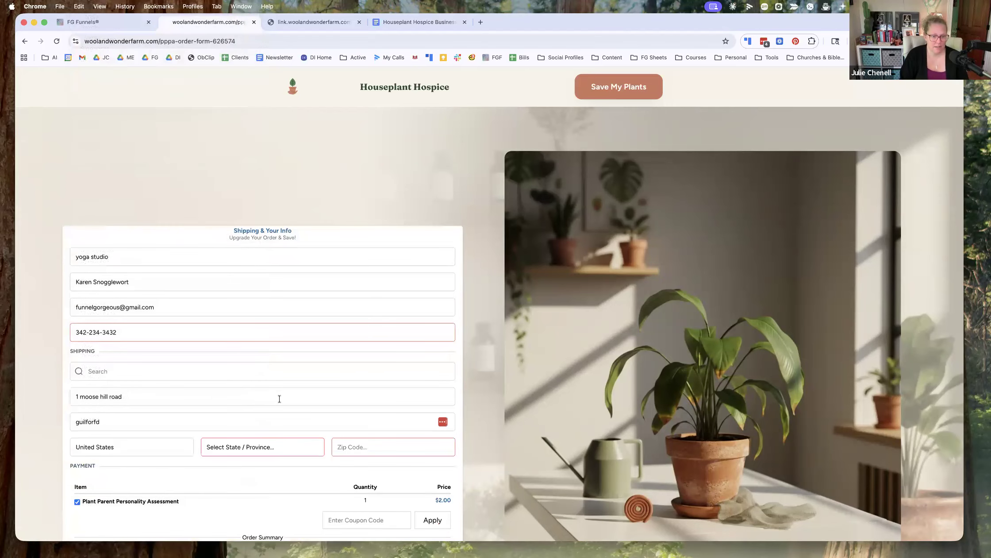
click(234, 414)
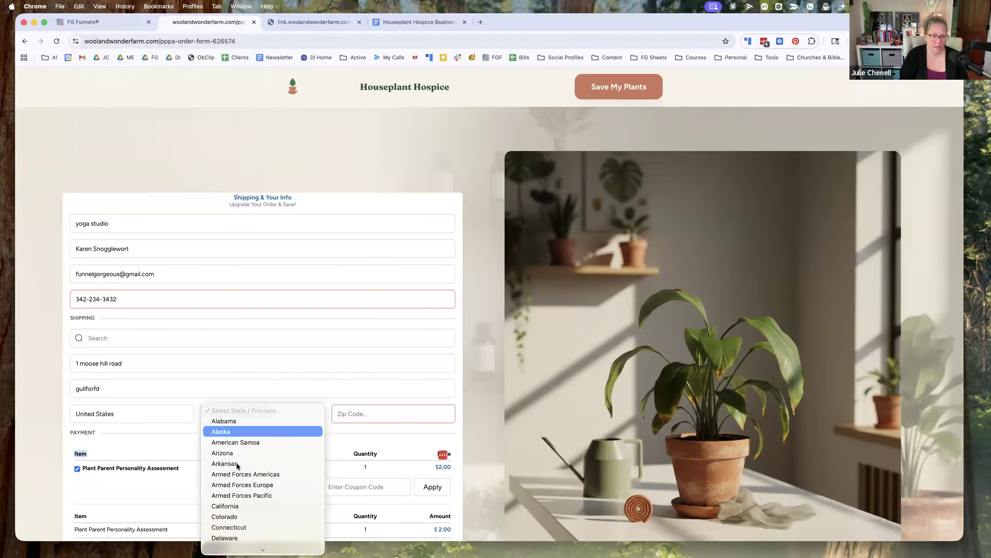
click(239, 486)
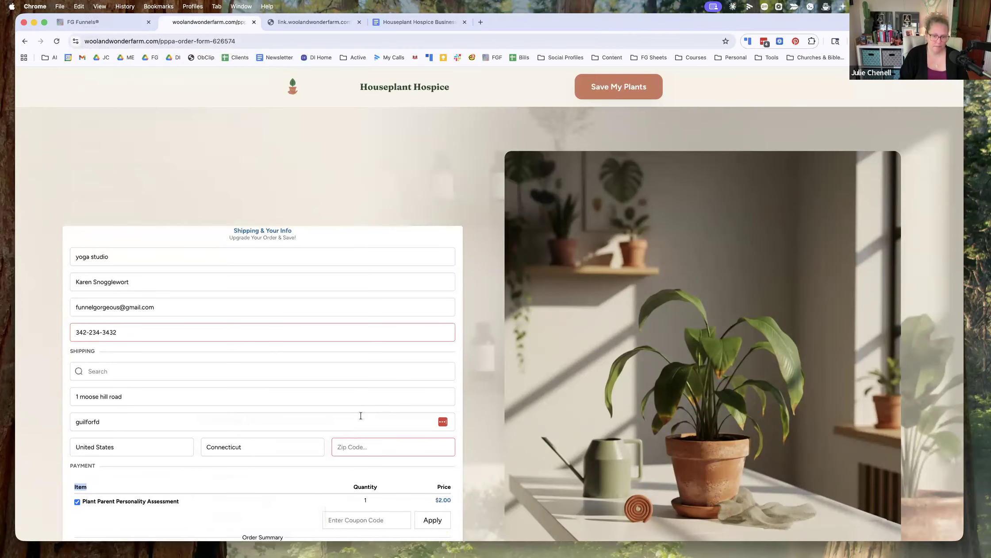
click(353, 445)
text(0)
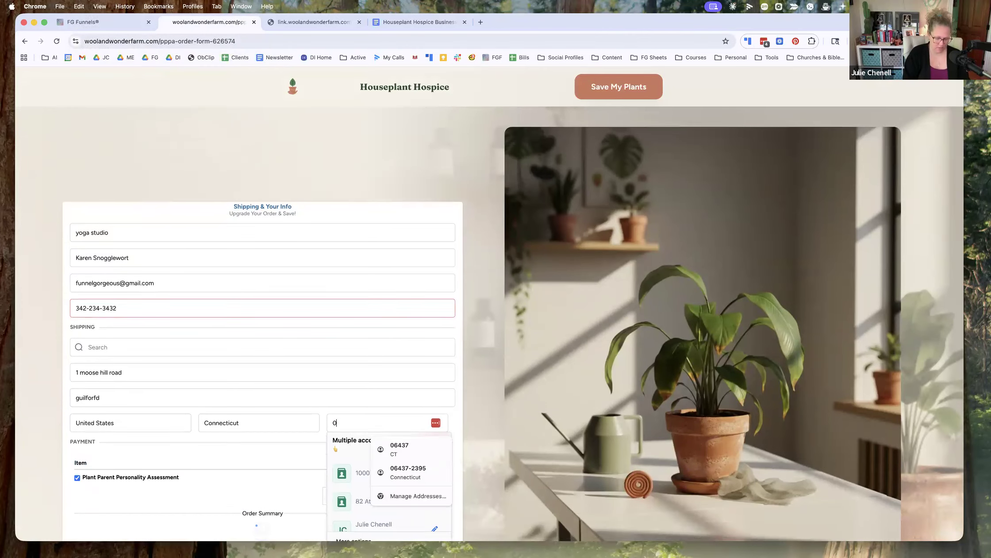
text(6437)
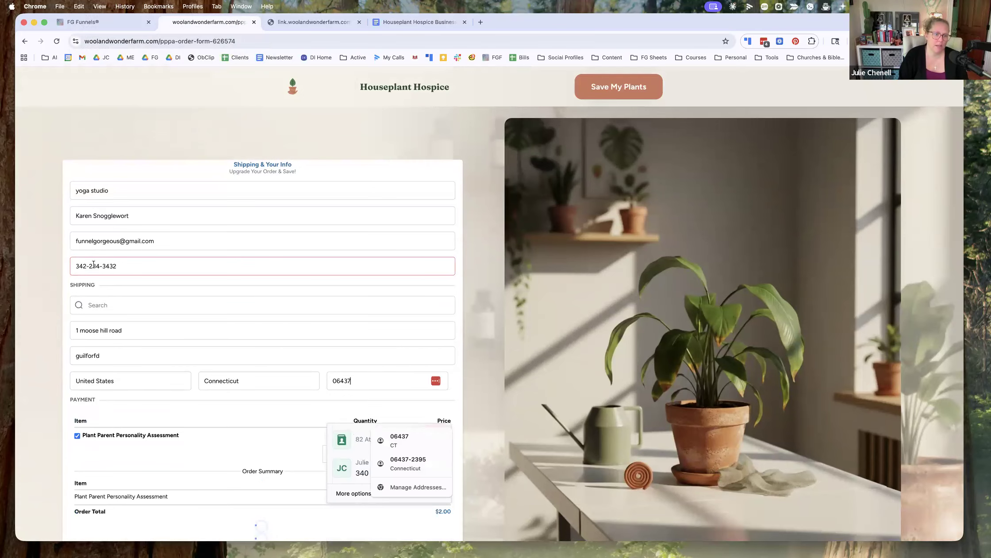
- Replace the phone number with a corrected one
drag(118, 266, 59, 266)
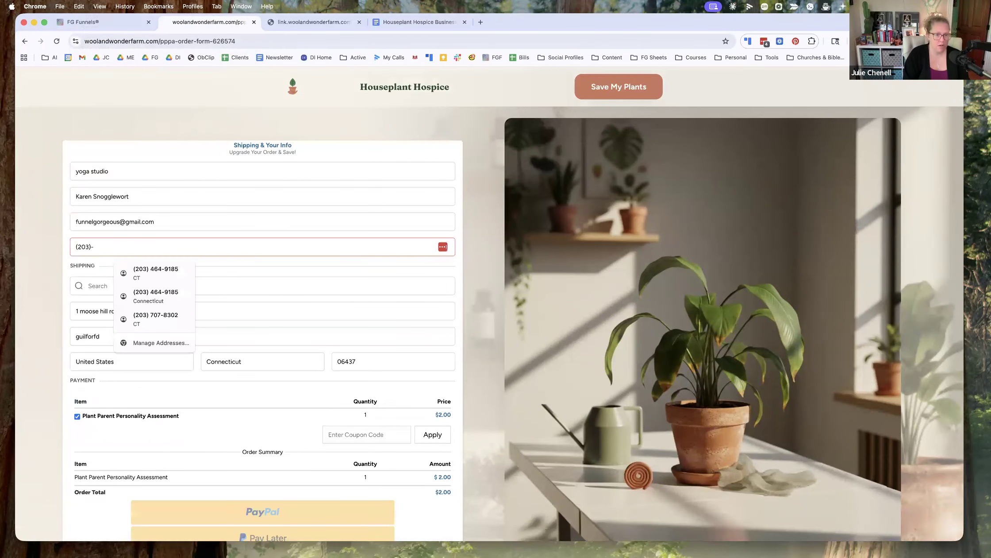
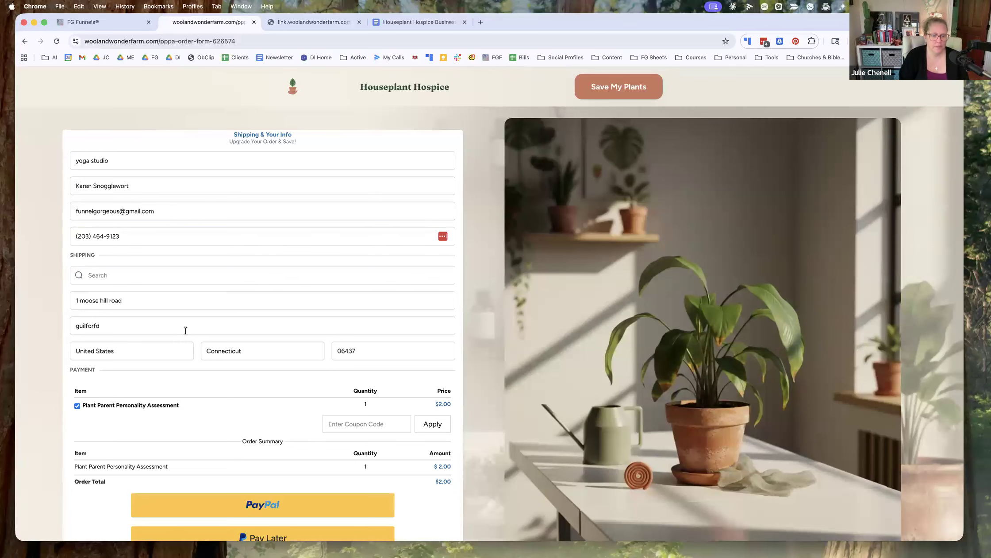
scroll(185, 358, down, 3)
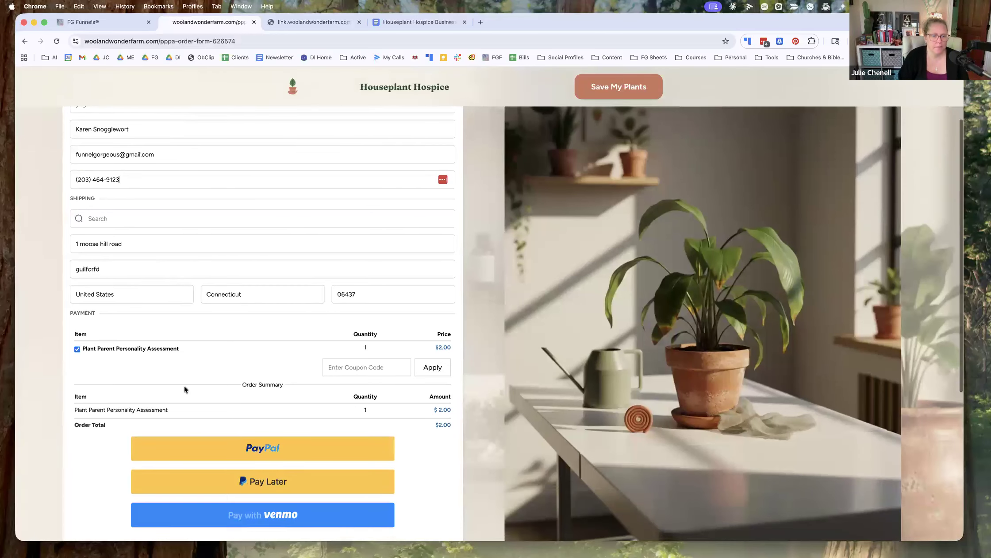
- Start PayPal checkout, switch from the merchant account to a saved buyer login, and request an e-mailed code
click(229, 453)
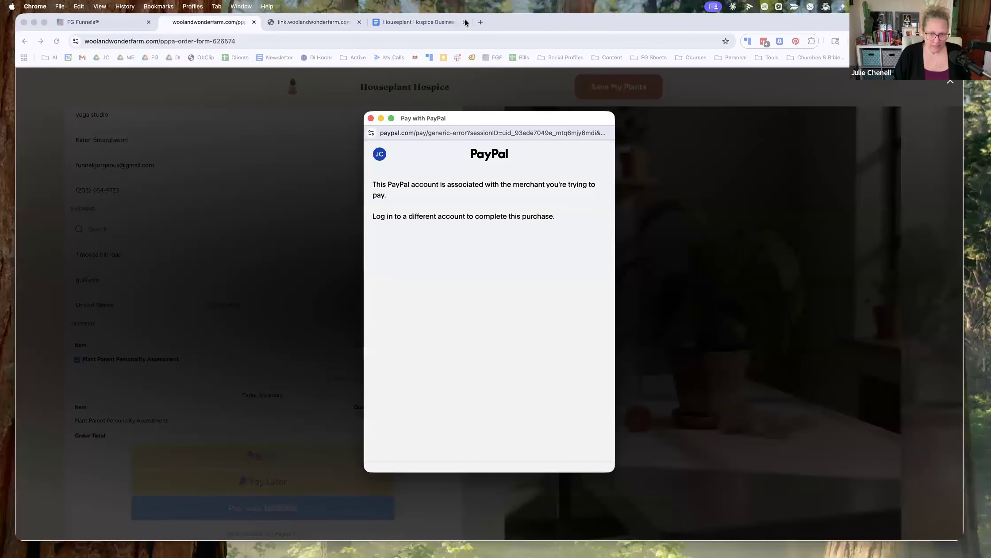
click(380, 154)
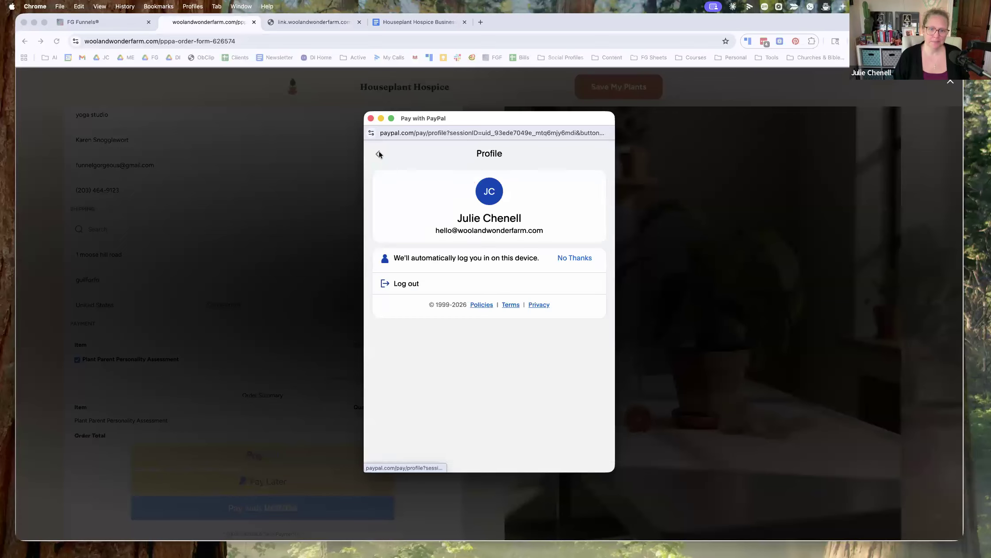
click(408, 283)
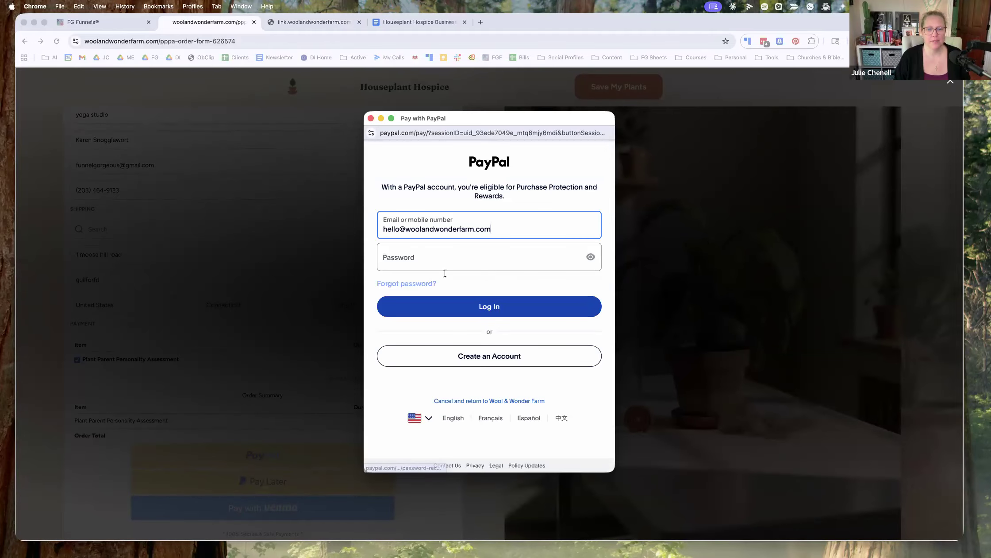
click(515, 232)
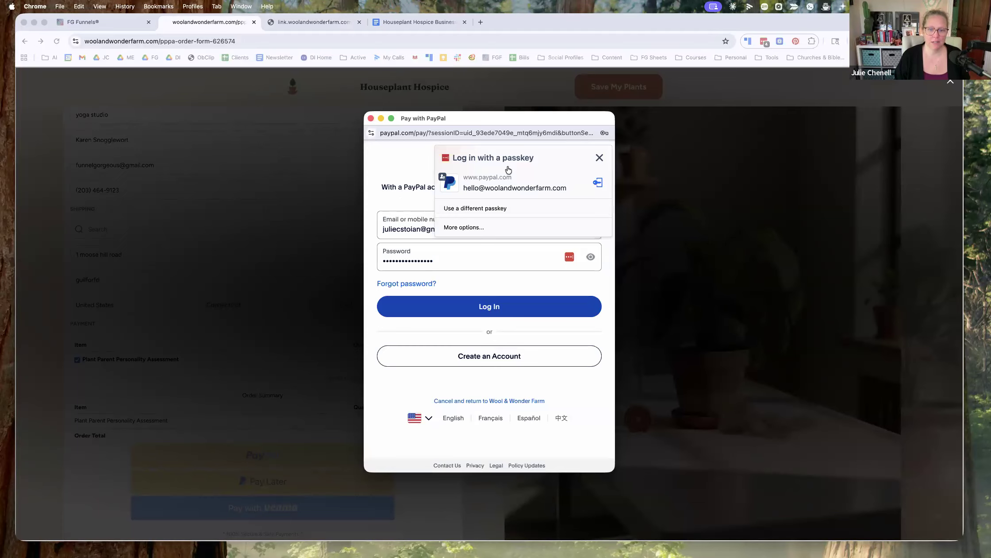
click(598, 158)
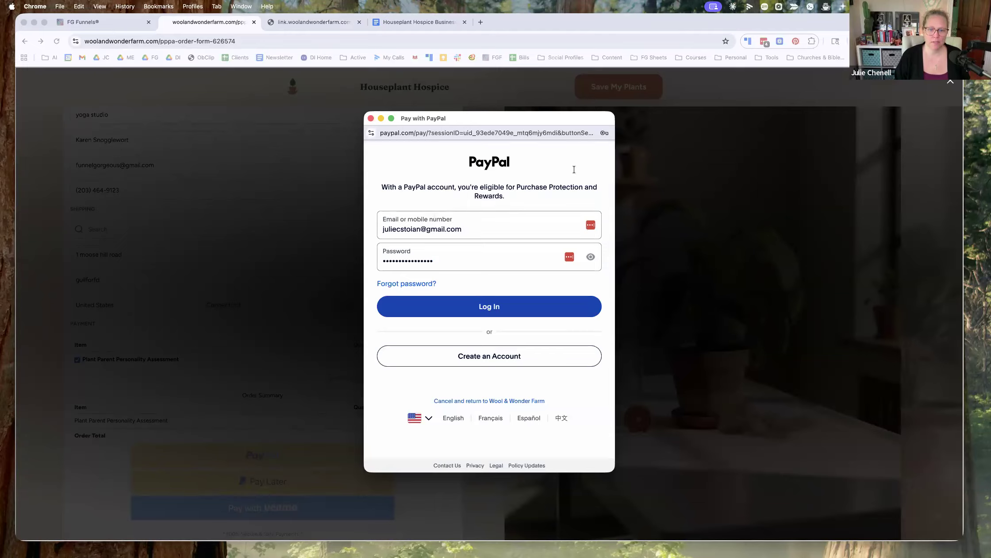
click(499, 224)
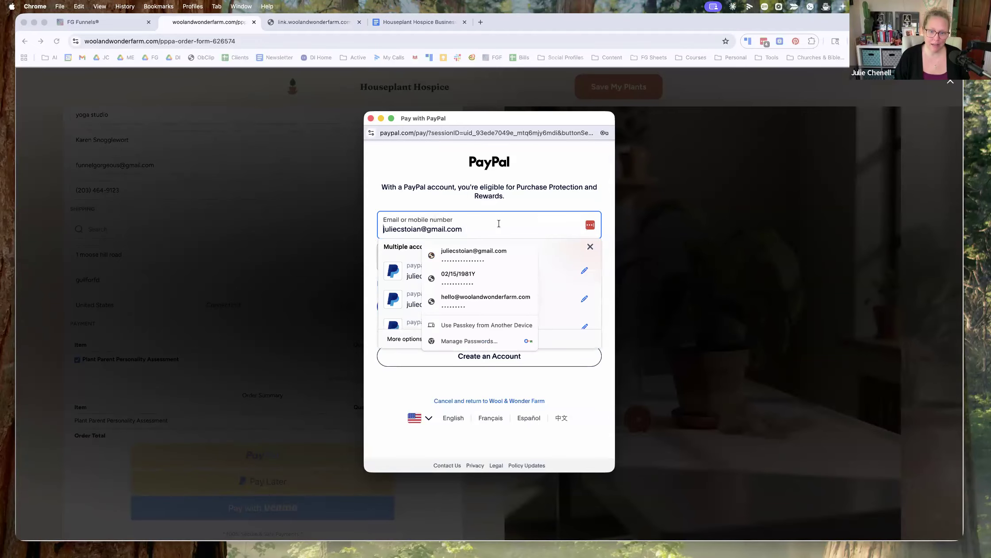
click(483, 255)
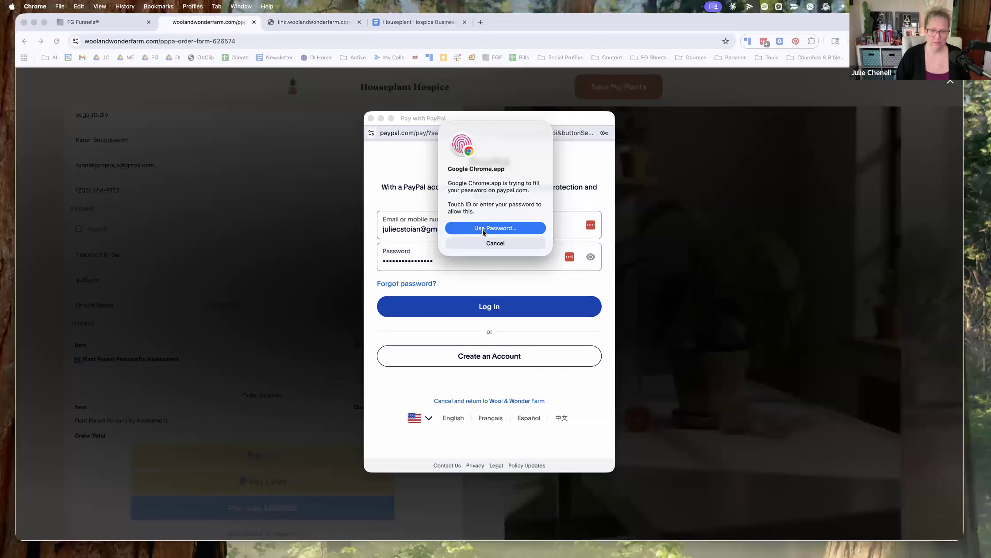
click(495, 305)
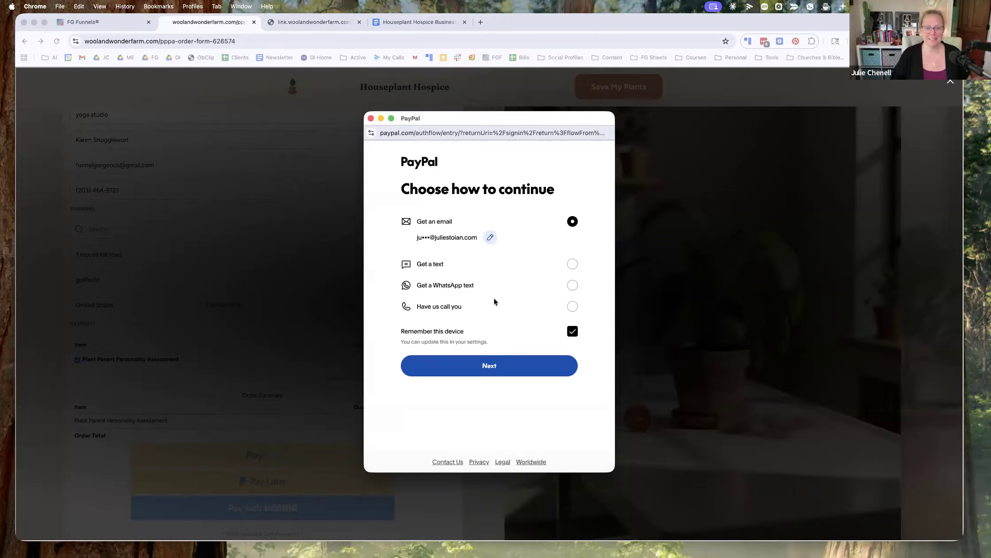
click(490, 367)
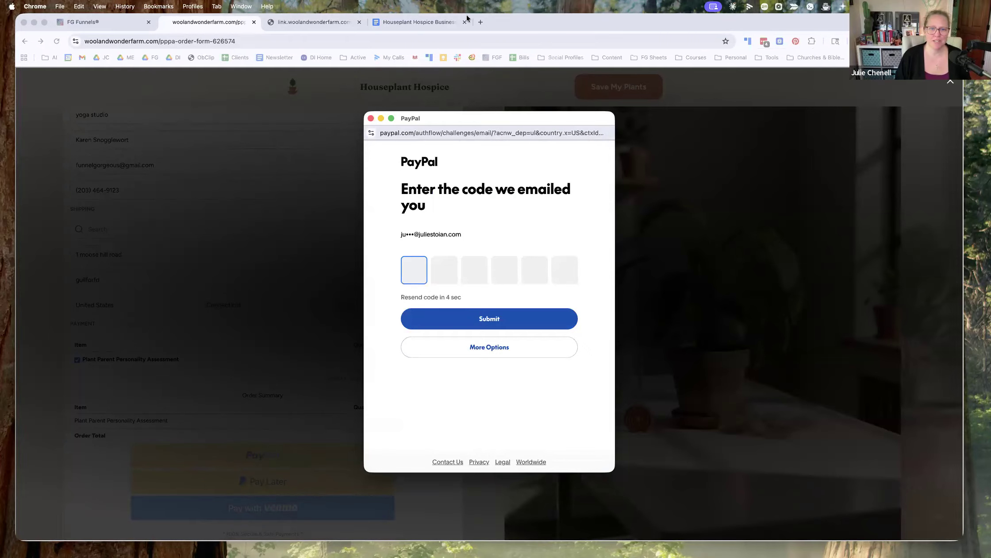
- Paste and submit the verification code, then pay the $2.00 order
click(480, 21)
key(super+w)
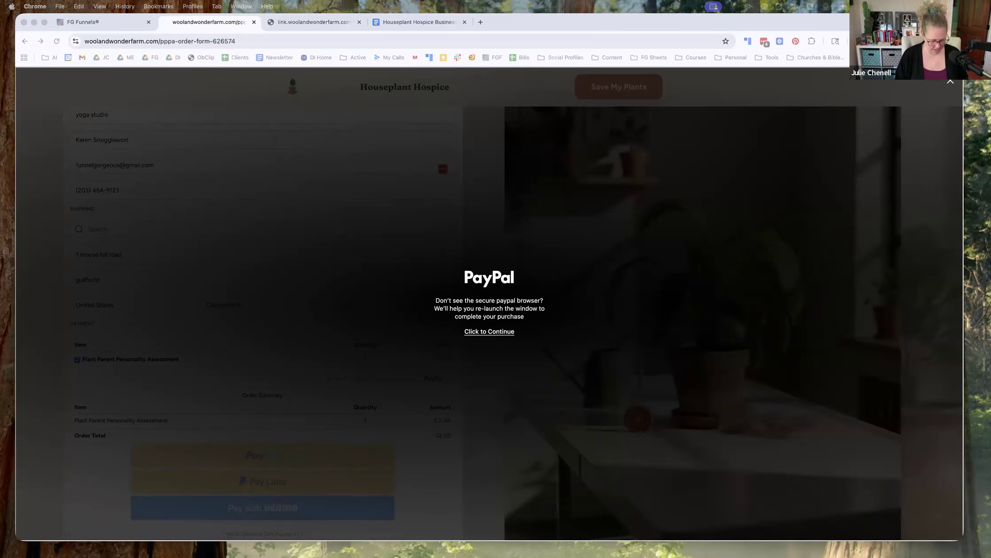
drag(674, 19, 674, 214)
click(488, 191)
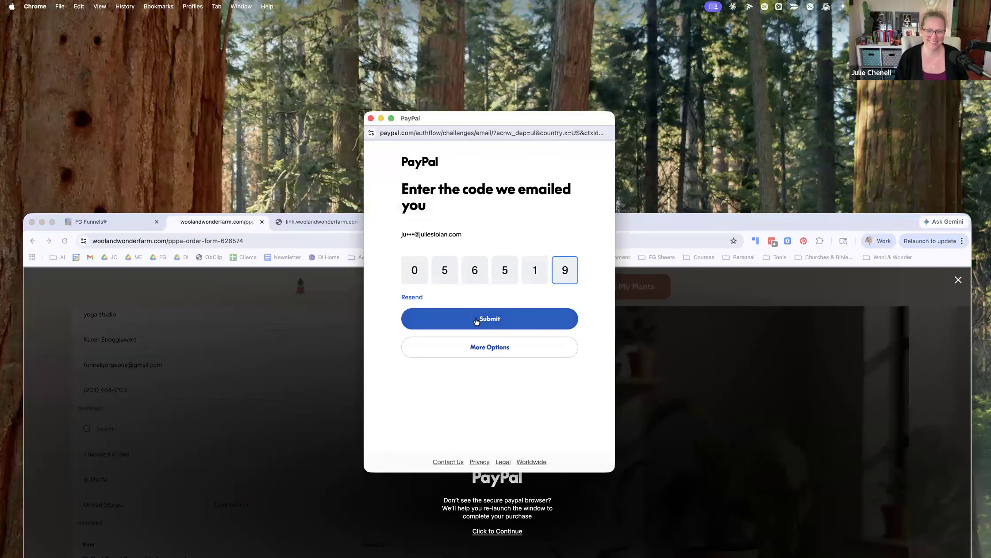
click(476, 318)
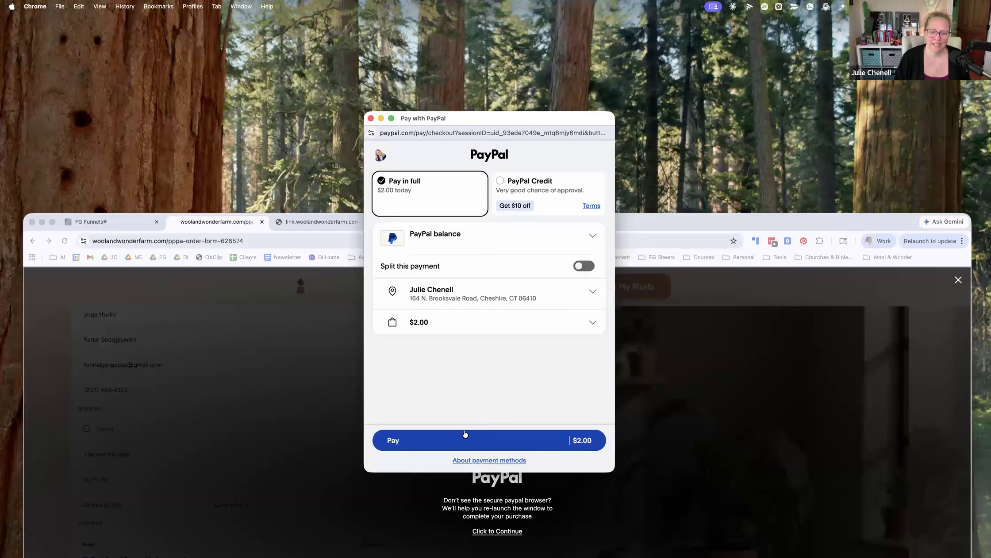
click(465, 436)
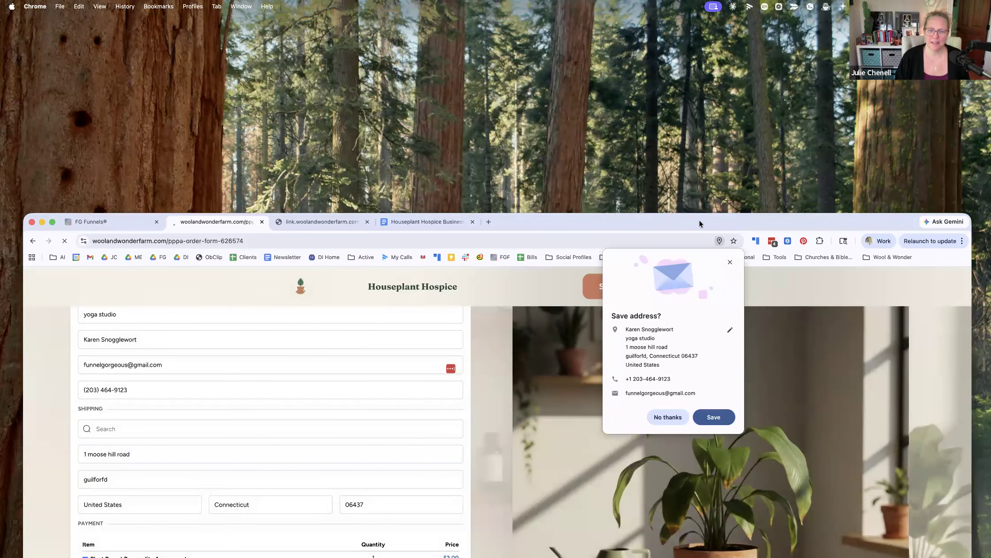
- Decline Chrome's Save address popup and the LastPass save prompt over the order confirmation
drag(709, 126, 705, 47)
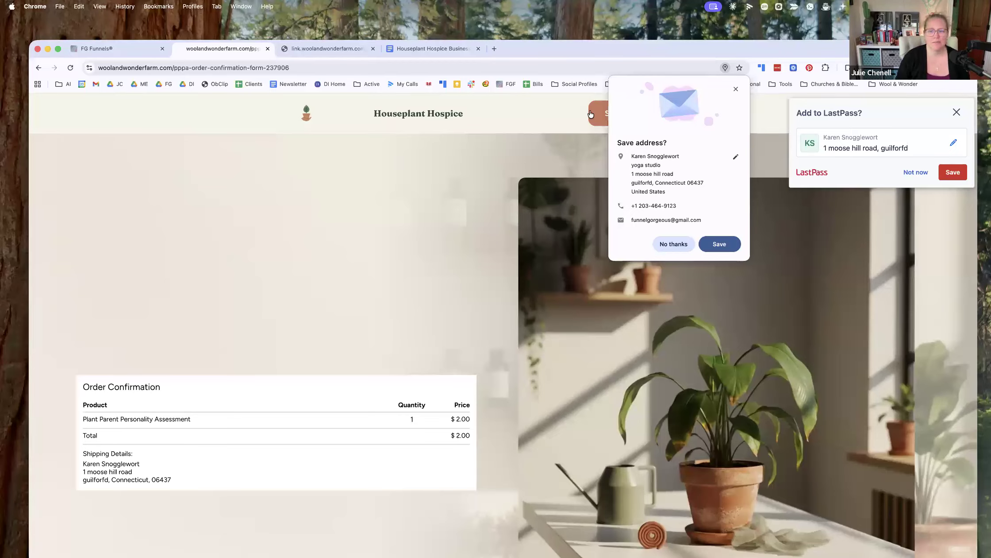
click(668, 245)
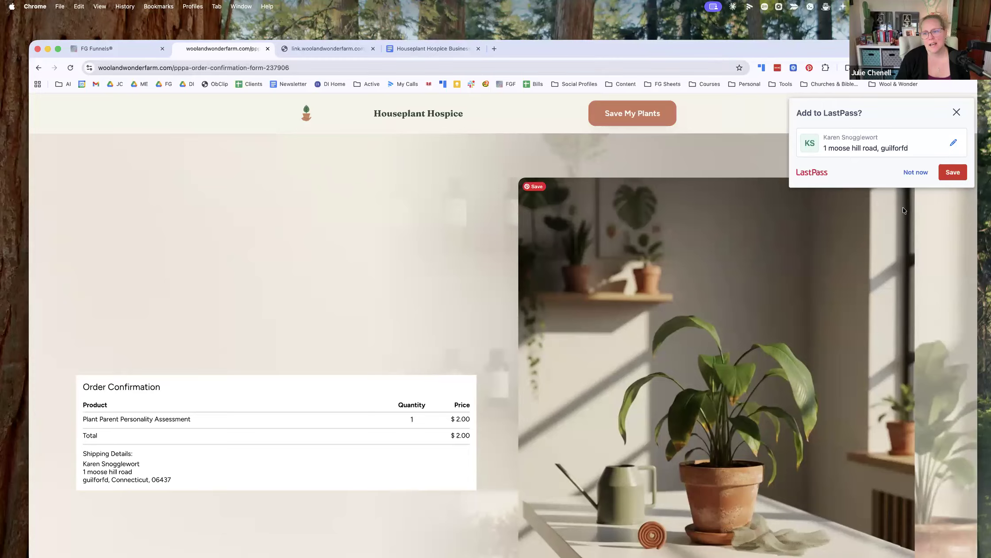
click(910, 174)
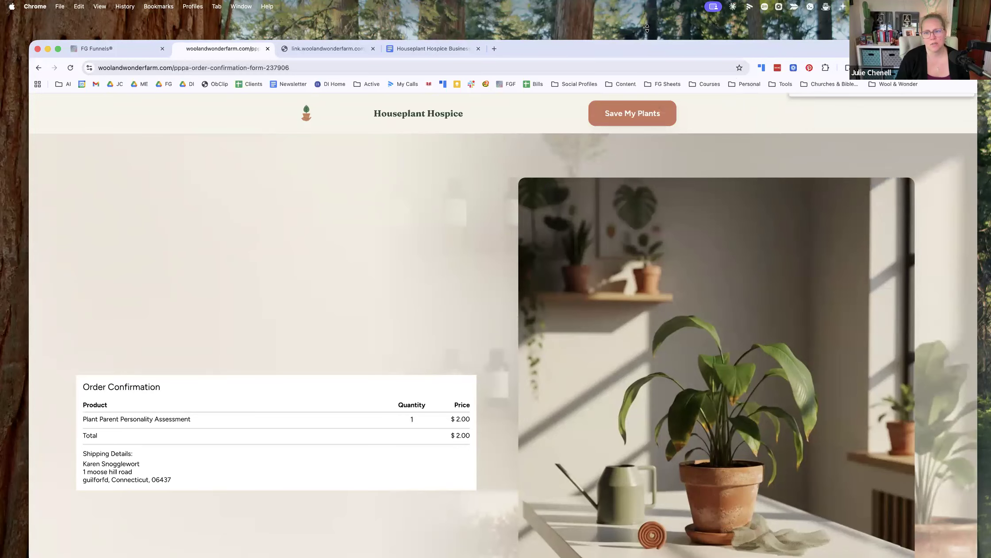
drag(650, 48, 643, 21)
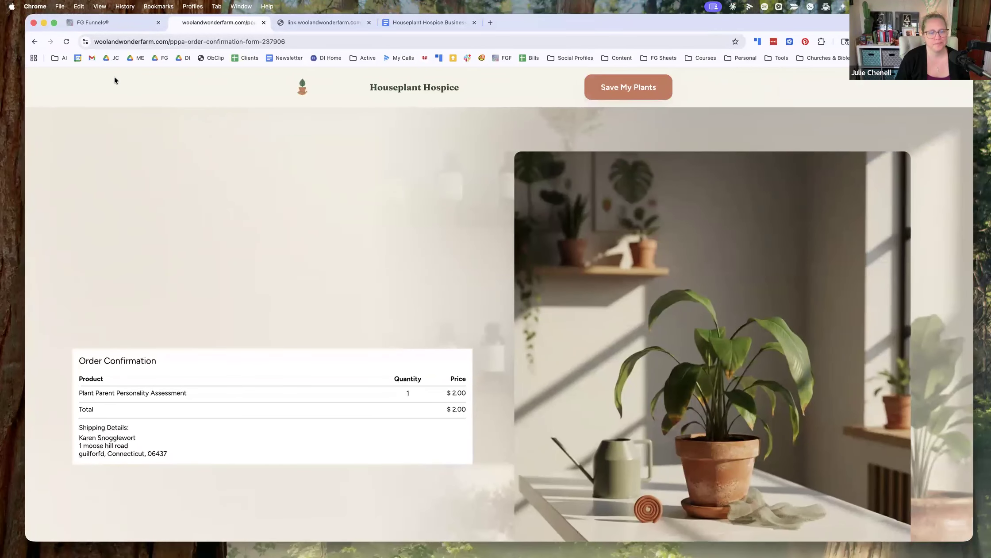
- Open the Purchase Plant Parent Personality Assessment Workflow in the Houseplant Hospice folder
click(100, 23)
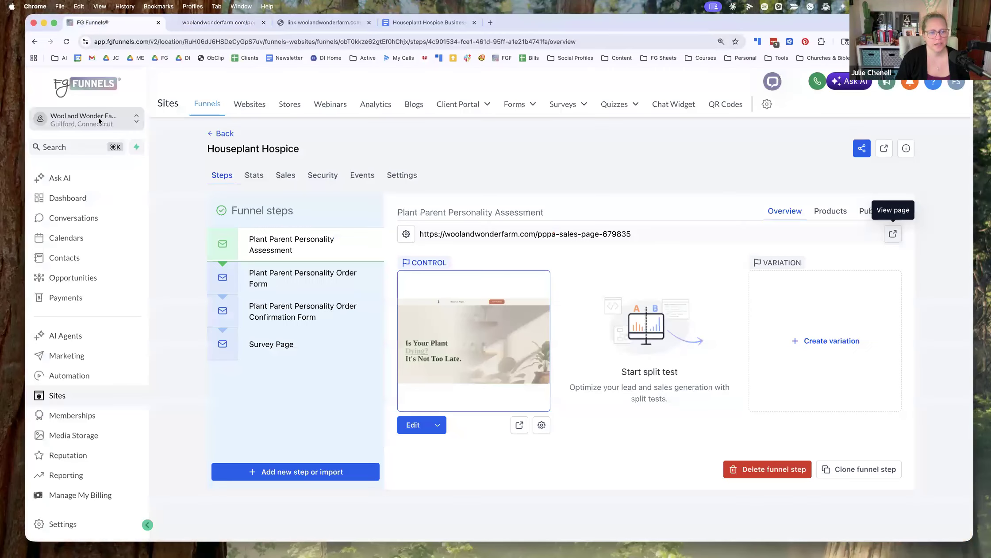
click(68, 375)
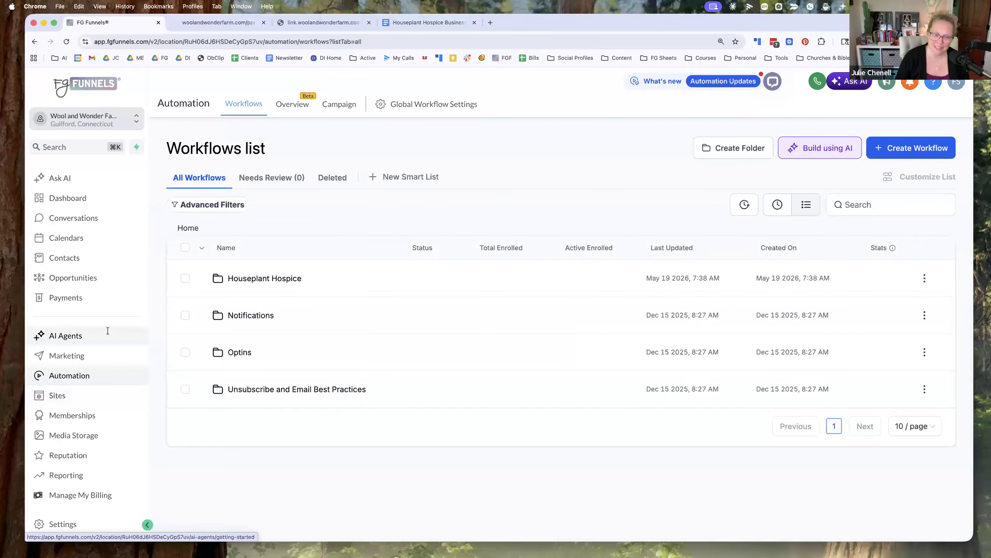
click(254, 281)
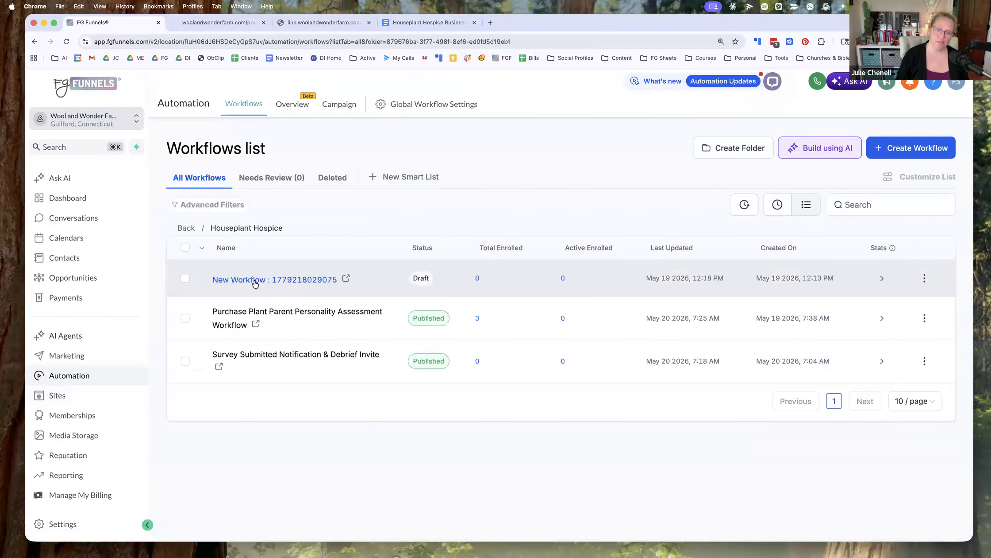
click(257, 312)
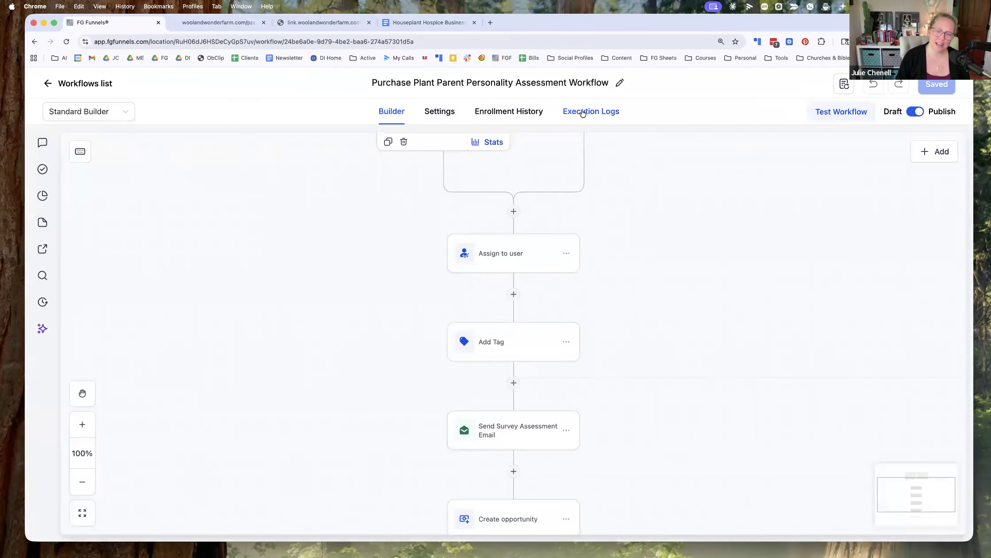
- Review the workflow's execution logs for the new buyer's run and go back to the workflows list
click(582, 113)
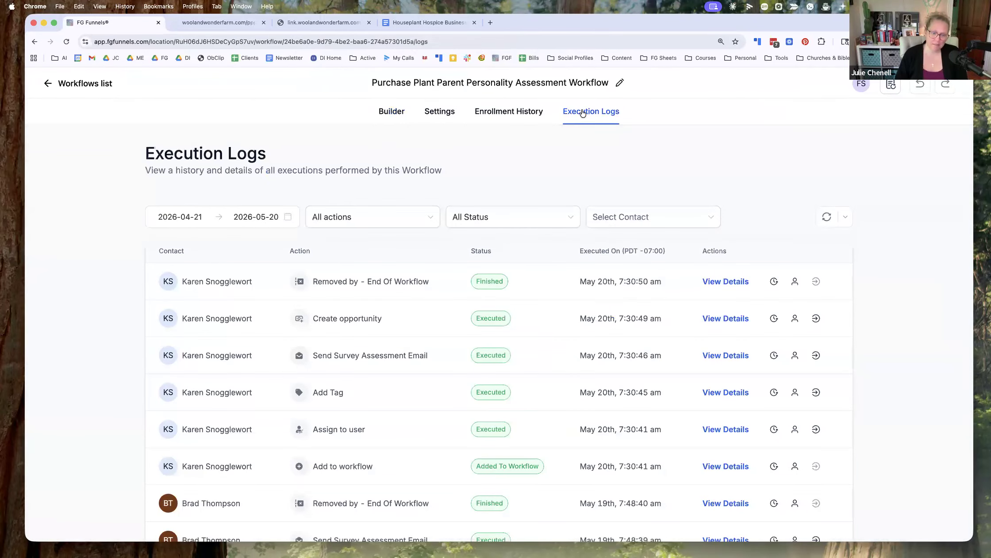
scroll(203, 225, down, 4)
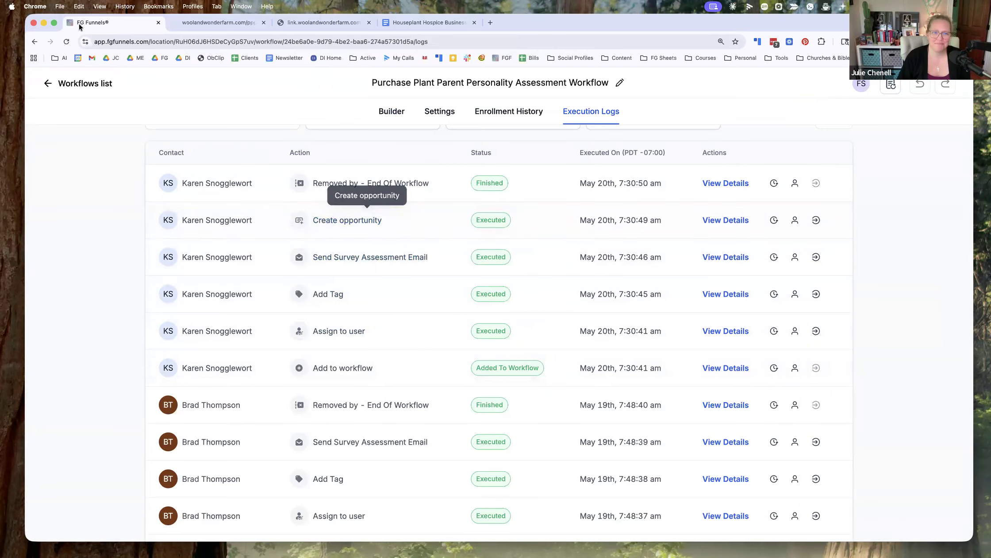
click(49, 83)
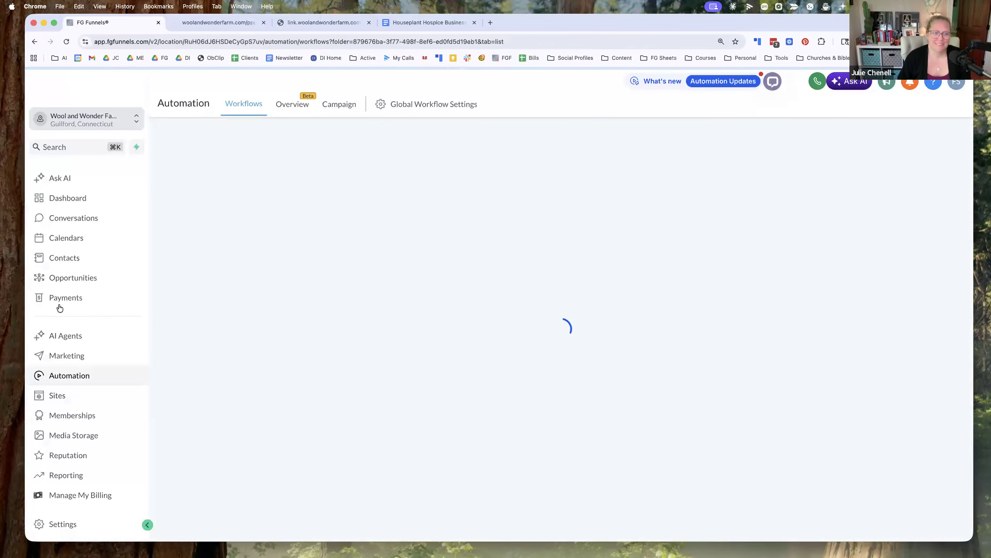
- Show the opportunities pipeline with the new $47.00 opportunity in Purchased
click(69, 279)
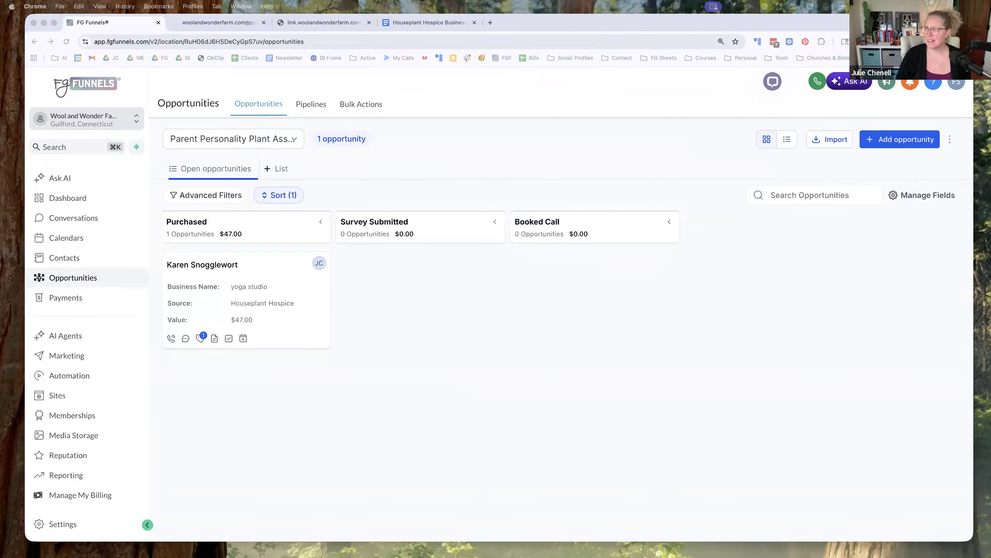
- Move the Gmail inbox tab into the FG Funnels browser window
drag(559, 83, 401, 32)
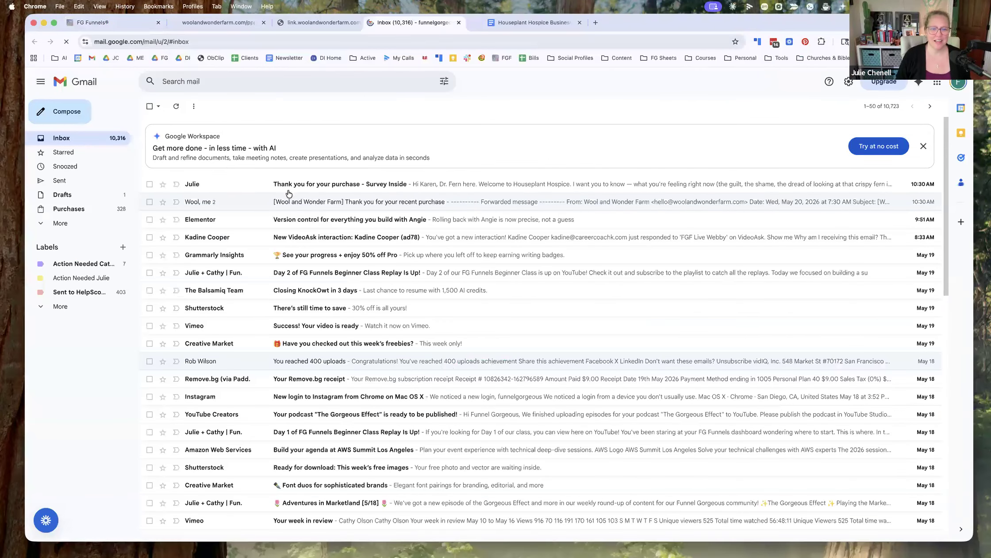
- Read the 'Thank you for your purchase - Survey Inside' email
click(326, 185)
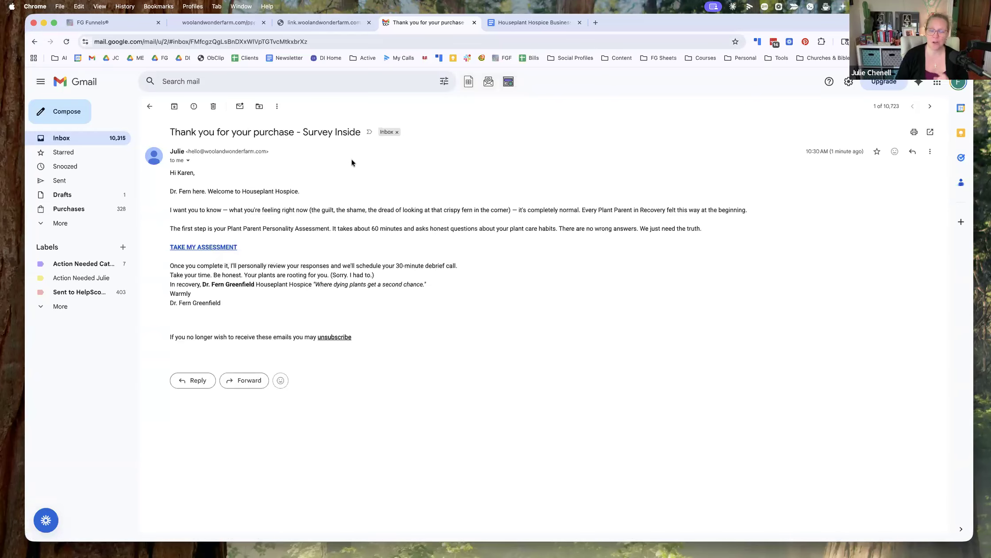
- Go back to the FG Funnels opportunities board
click(110, 23)
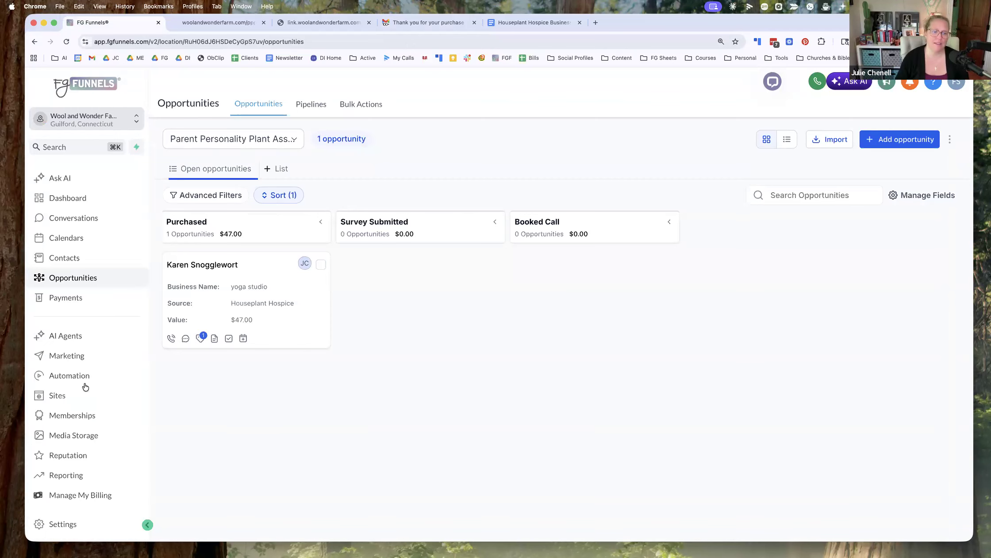
- Open the Survey Submitted Notification & Debrief Invite workflow from the Houseplant Hospice folder
click(70, 376)
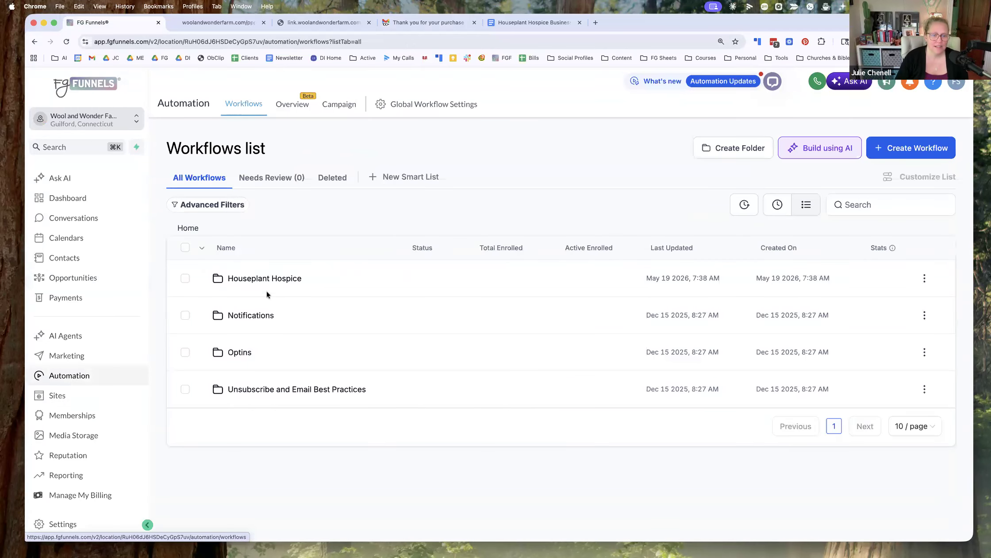
click(269, 283)
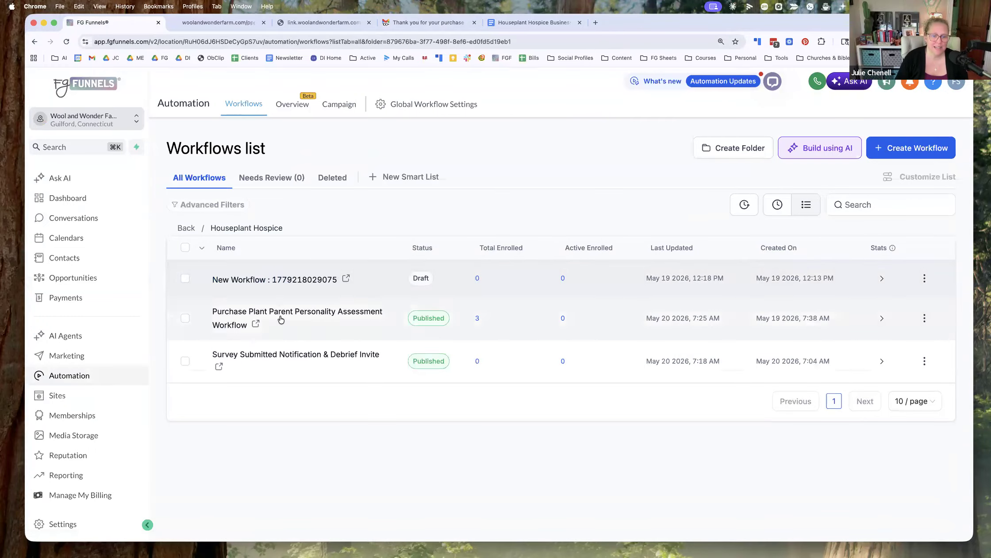
click(271, 354)
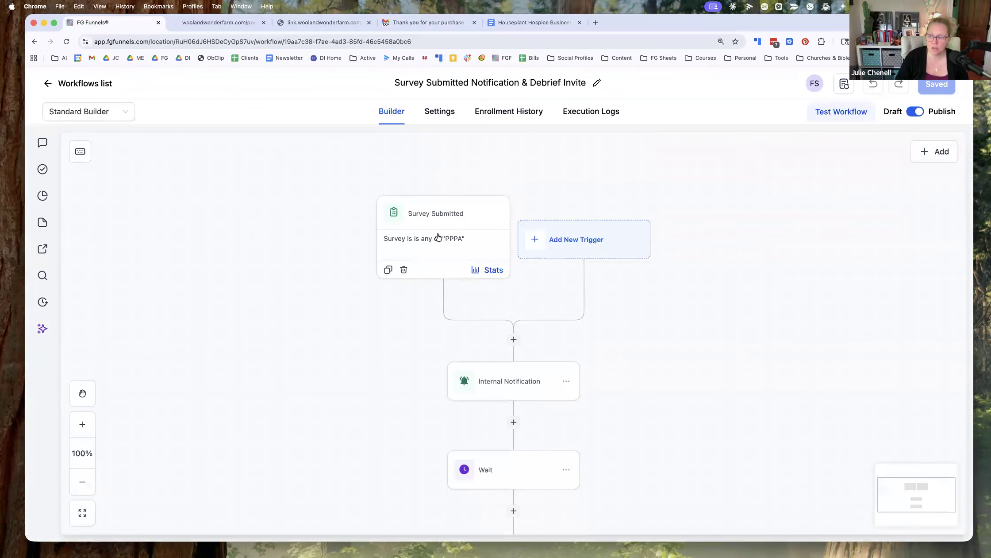
- Scroll through the PPPA survey trigger, Internal Notification, Wait and Email steps
scroll(438, 235, down, 2)
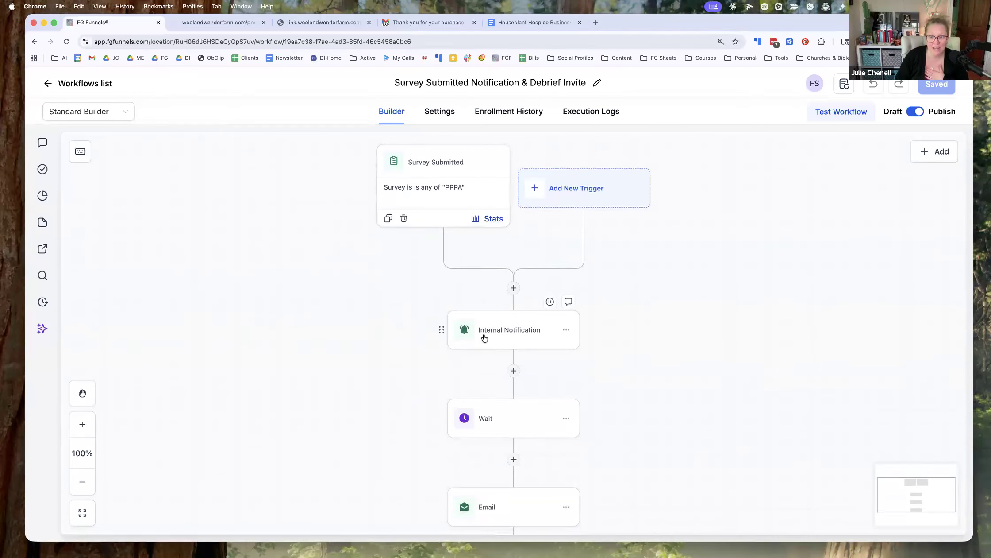
scroll(484, 337, down, 3)
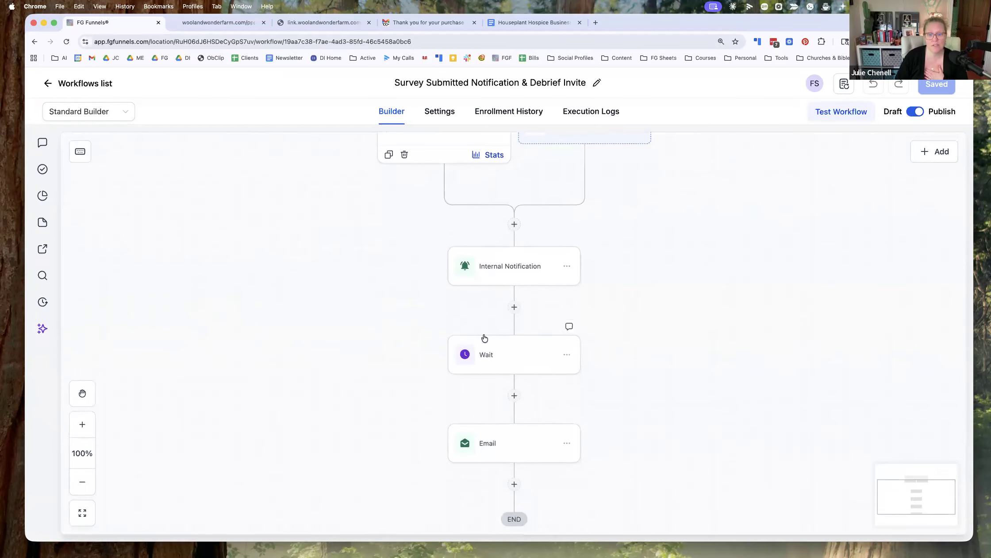
scroll(485, 343, down, 2)
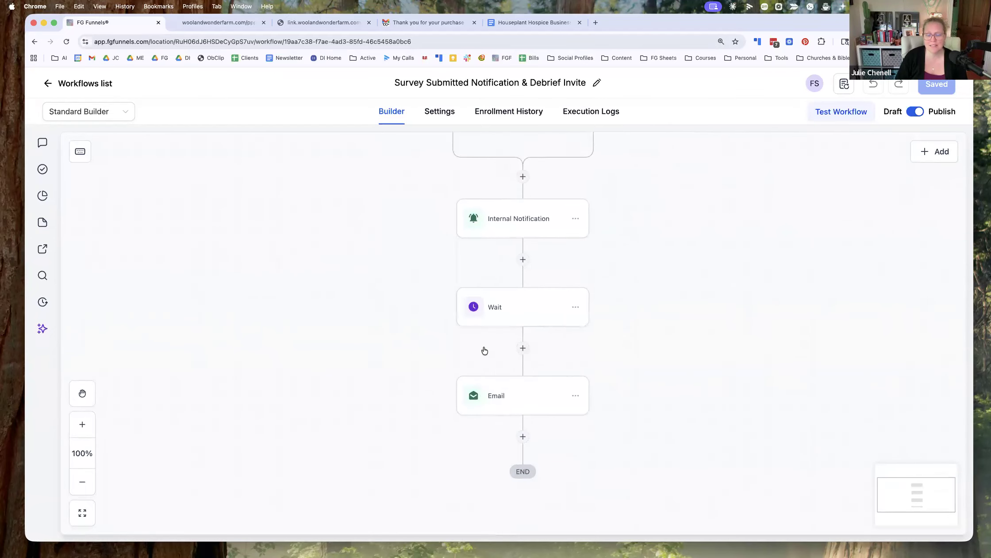
scroll(507, 395, down, 2)
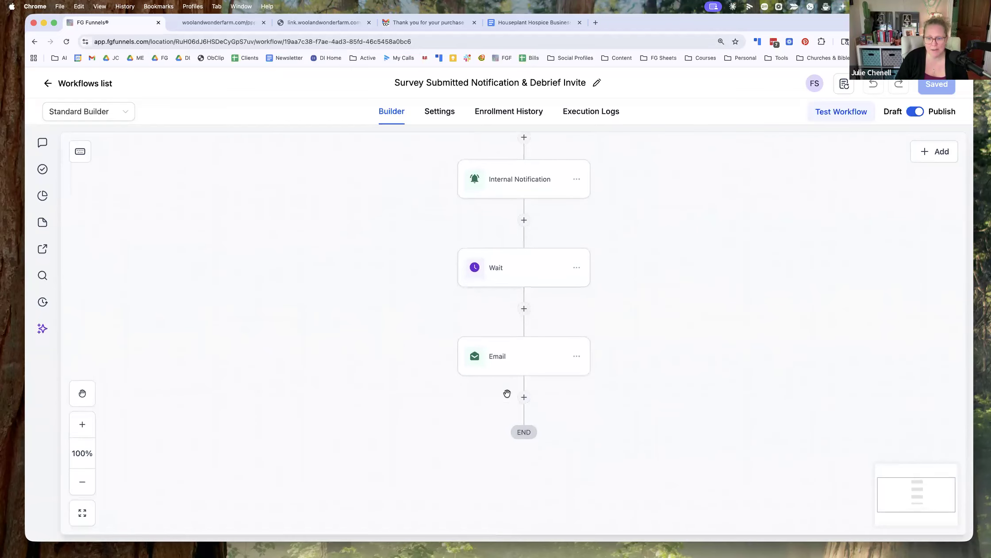
scroll(508, 393, up, 5)
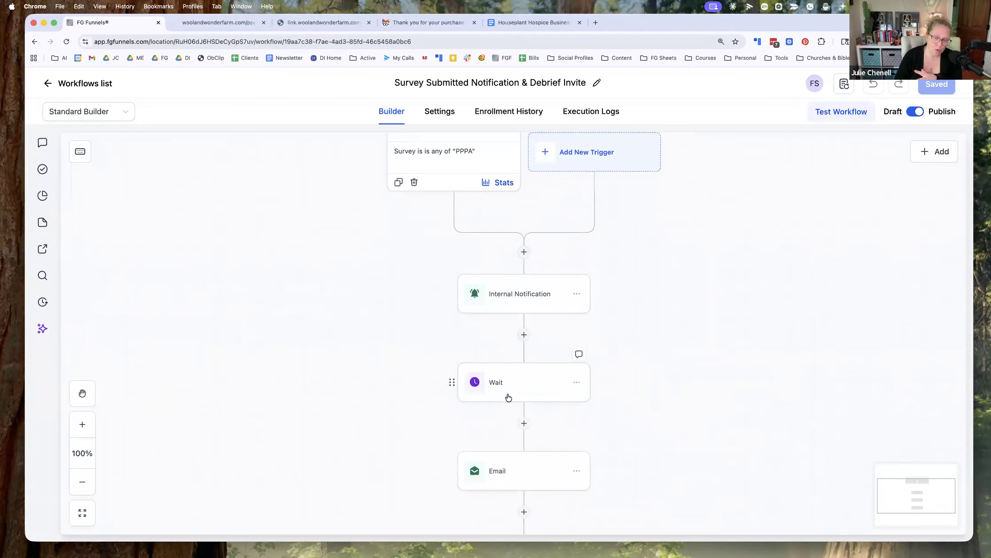
scroll(507, 395, down, 3)
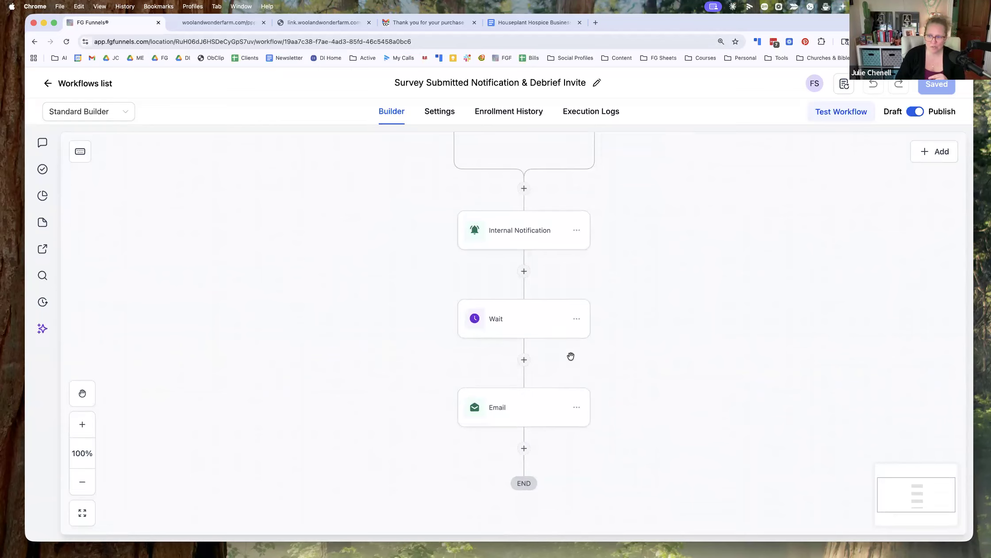
scroll(571, 356, up, 4)
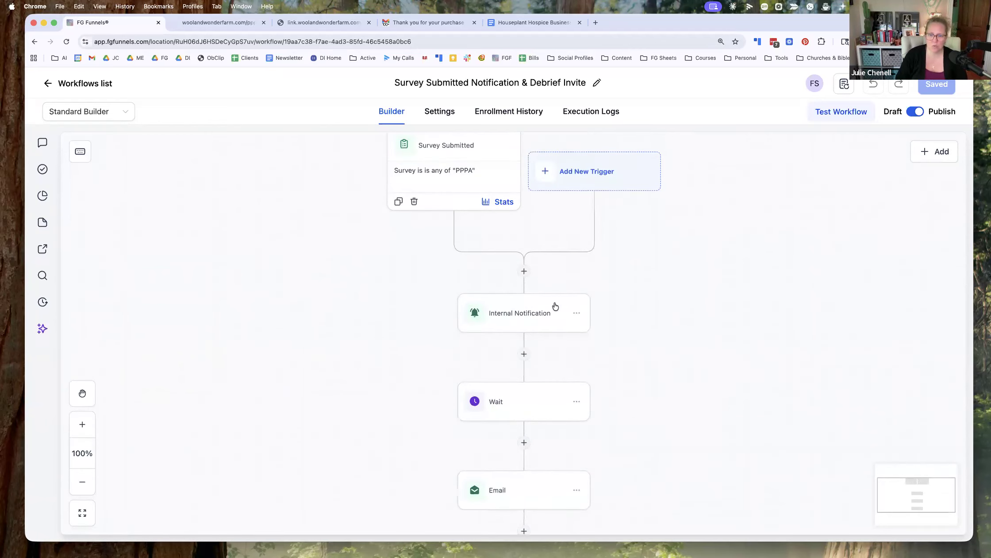
- Add a Find opportunity step after Internal Notification, matching the most recently created opportunity
click(524, 355)
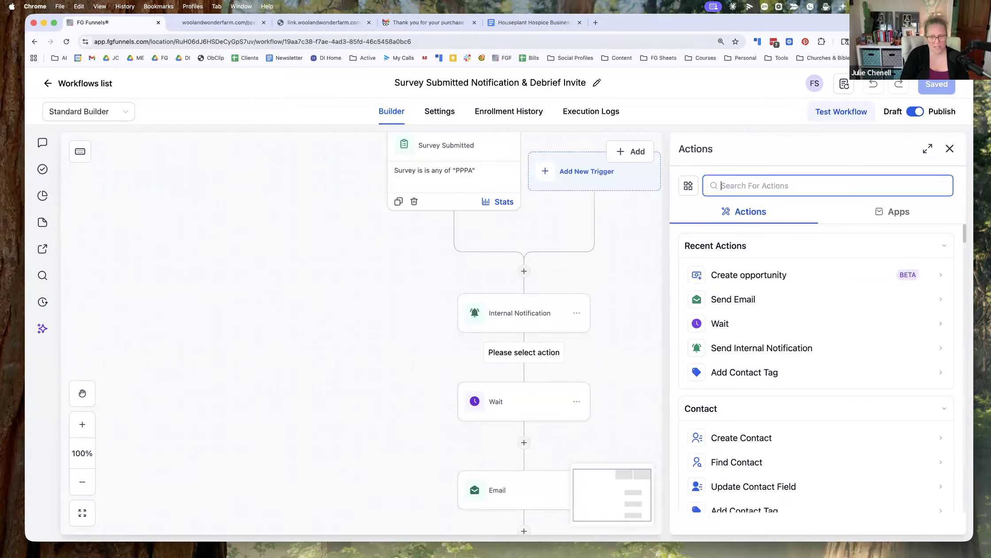
text(find)
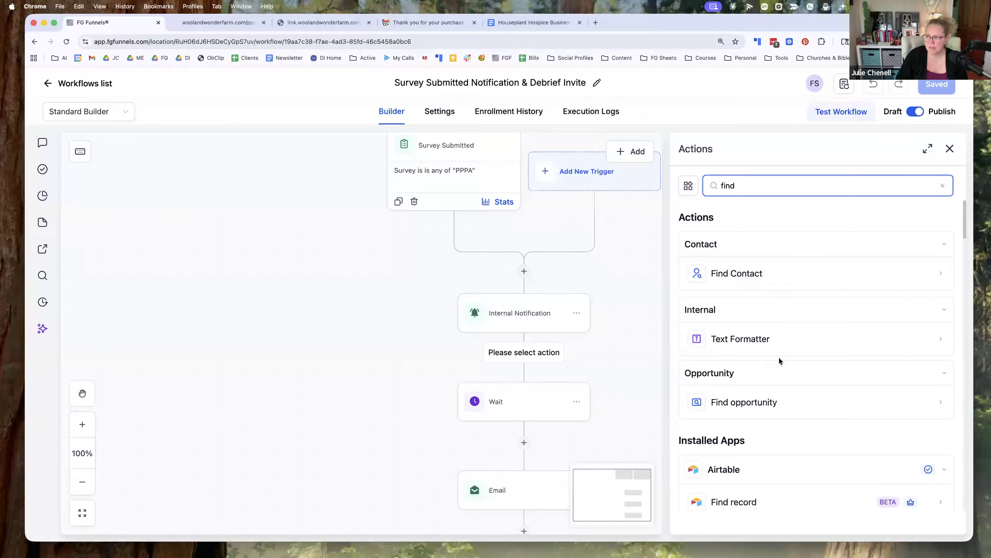
click(760, 401)
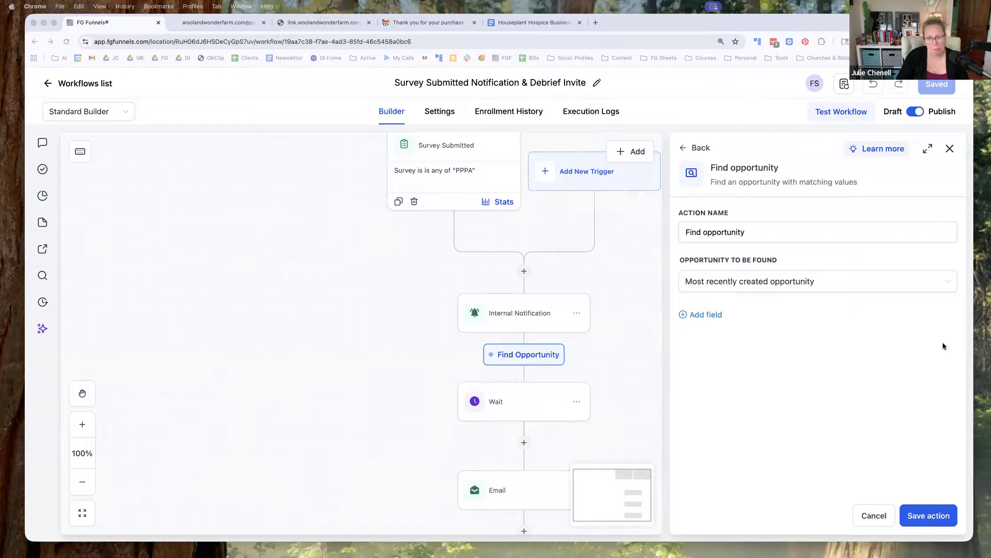
click(754, 287)
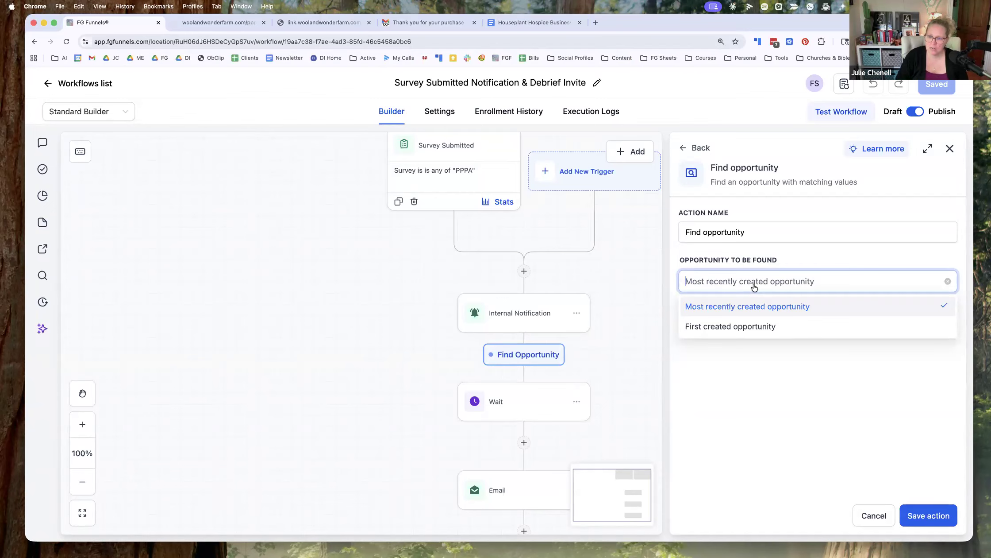
click(837, 397)
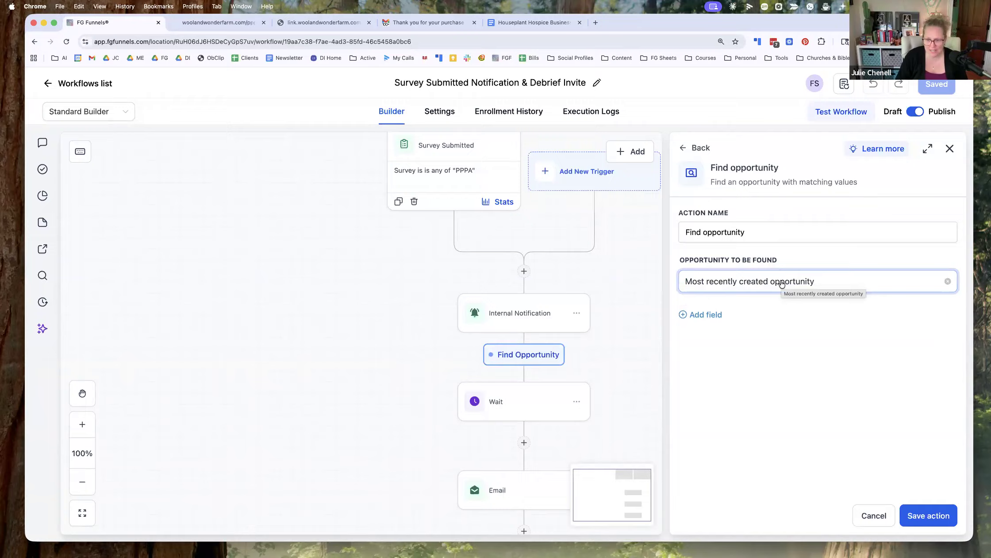
- Add the condition Pipeline Is Parent Personality Plant Assessment
click(707, 315)
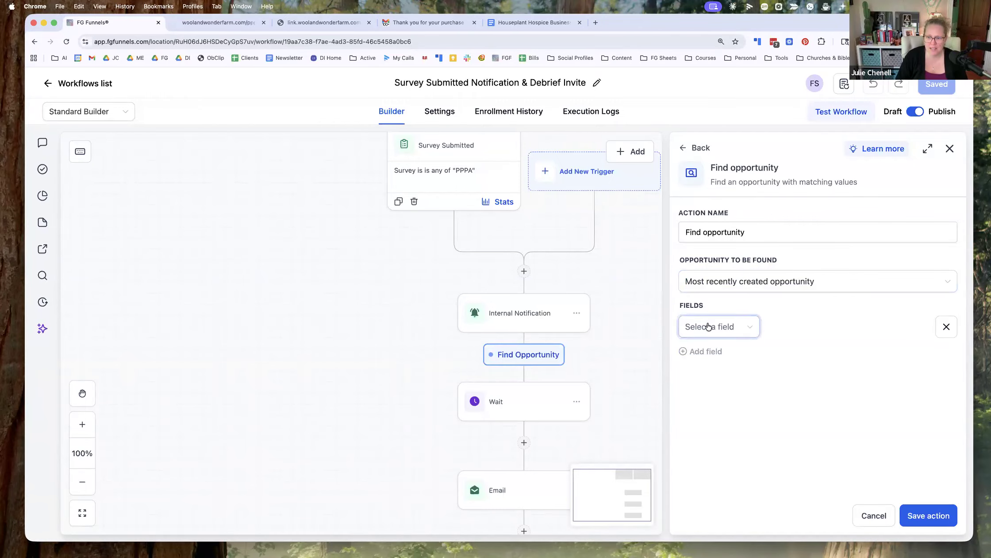
click(709, 326)
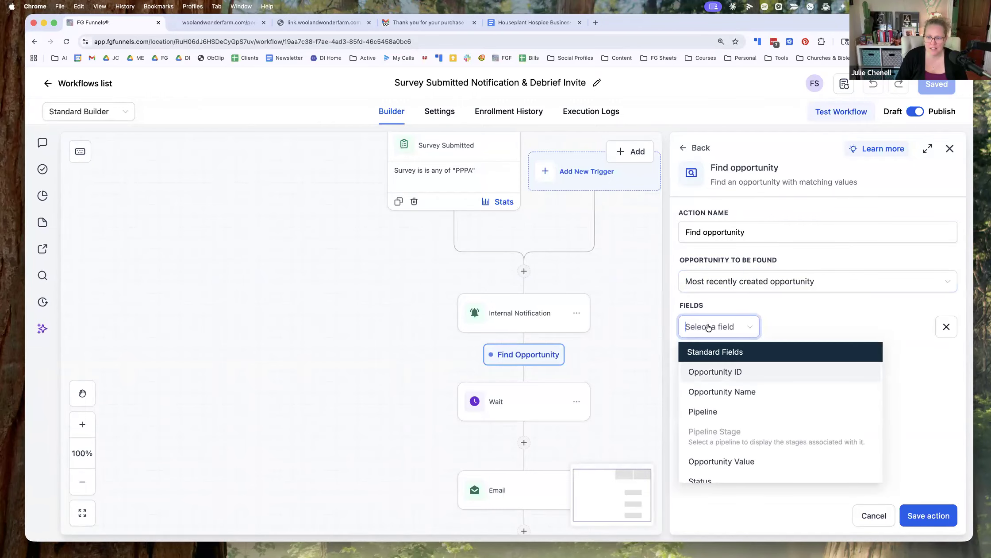
click(710, 413)
click(781, 331)
click(774, 354)
click(877, 326)
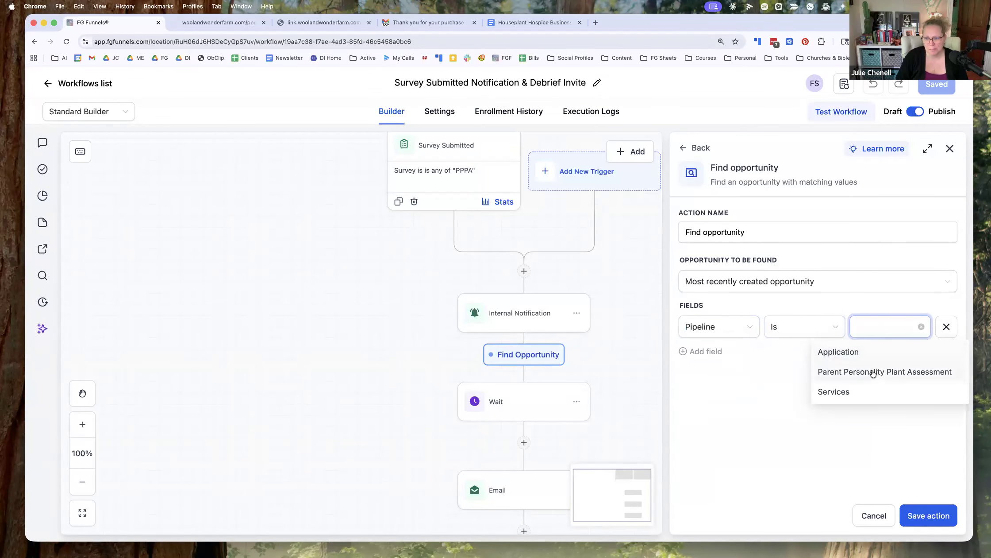
click(873, 372)
- Add the condition Pipeline Stage Is Purchased and save the step
click(703, 351)
click(715, 363)
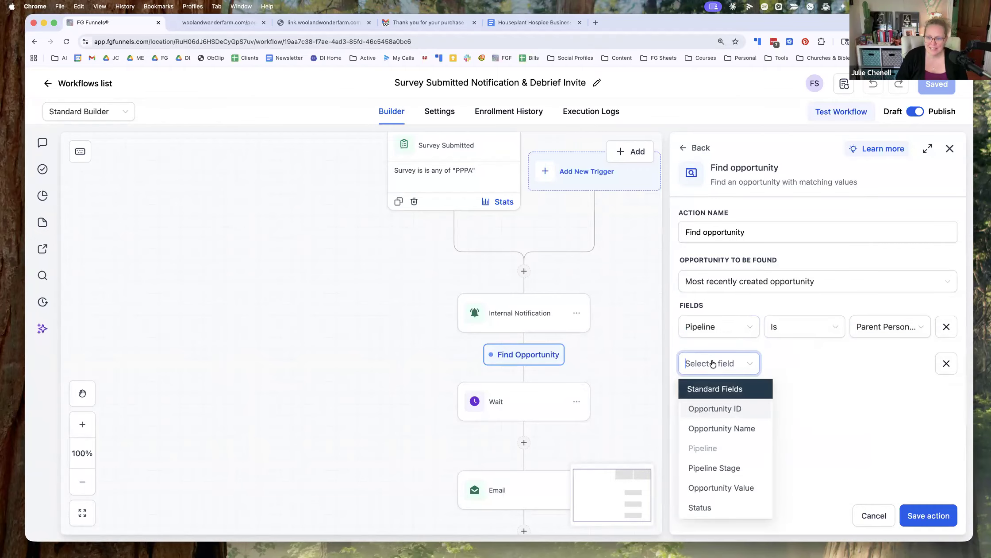
click(715, 468)
click(793, 365)
click(785, 389)
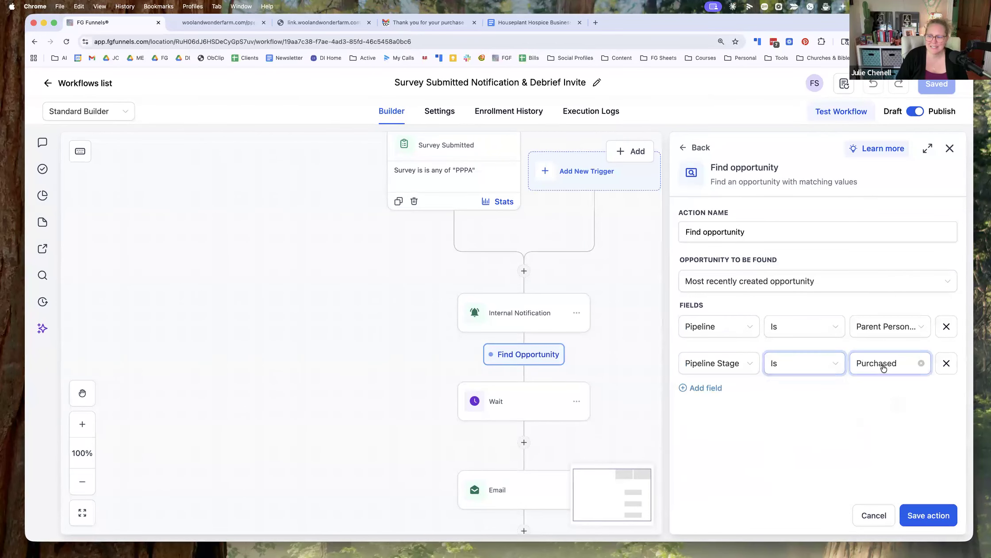
click(883, 367)
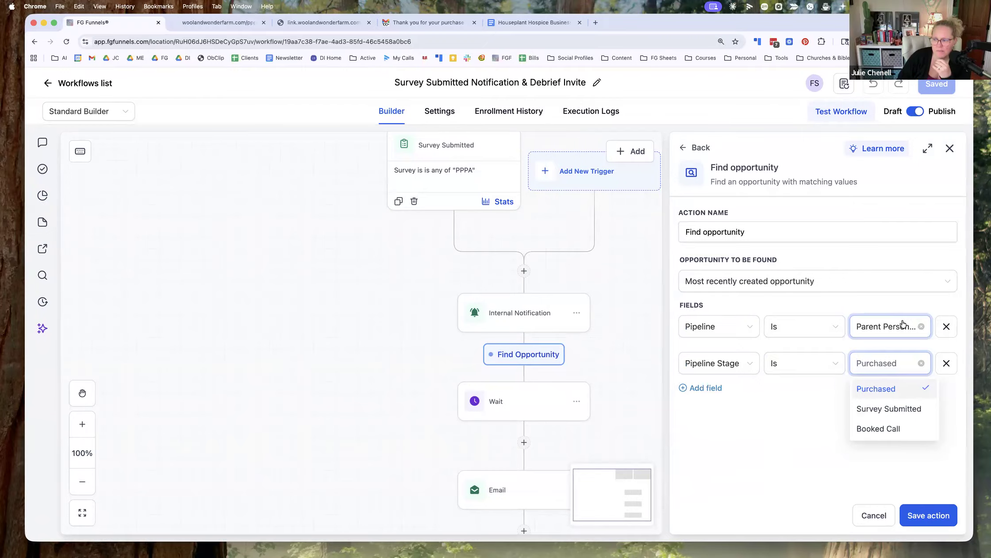
click(880, 394)
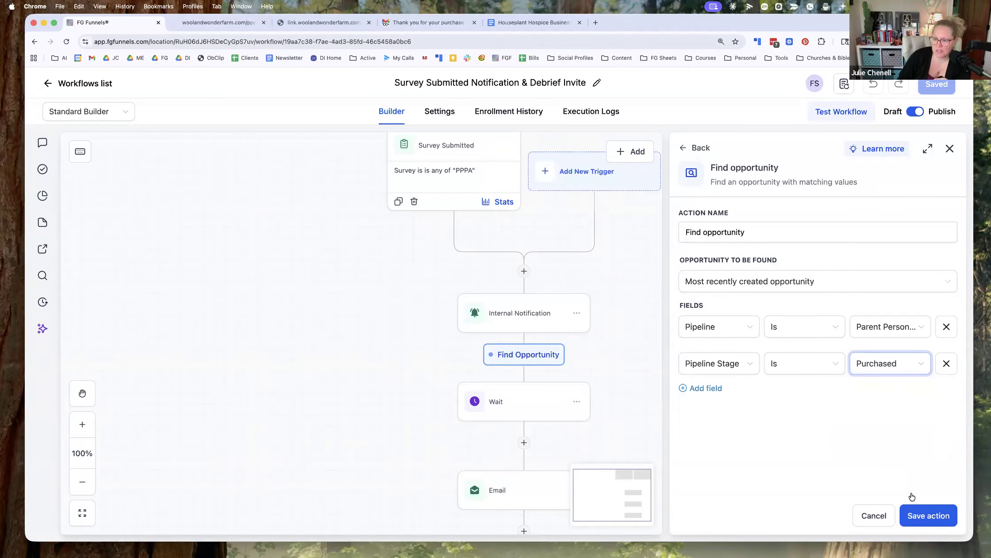
click(927, 522)
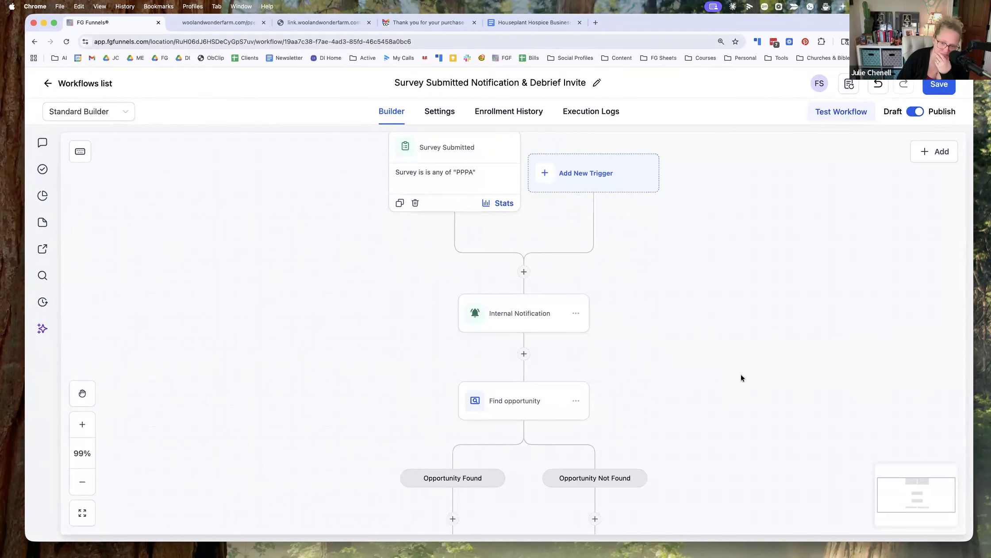
- Scroll the canvas to review the Find opportunity step's Found and Not Found branches
scroll(741, 375, down, 2)
scroll(741, 375, down, 1)
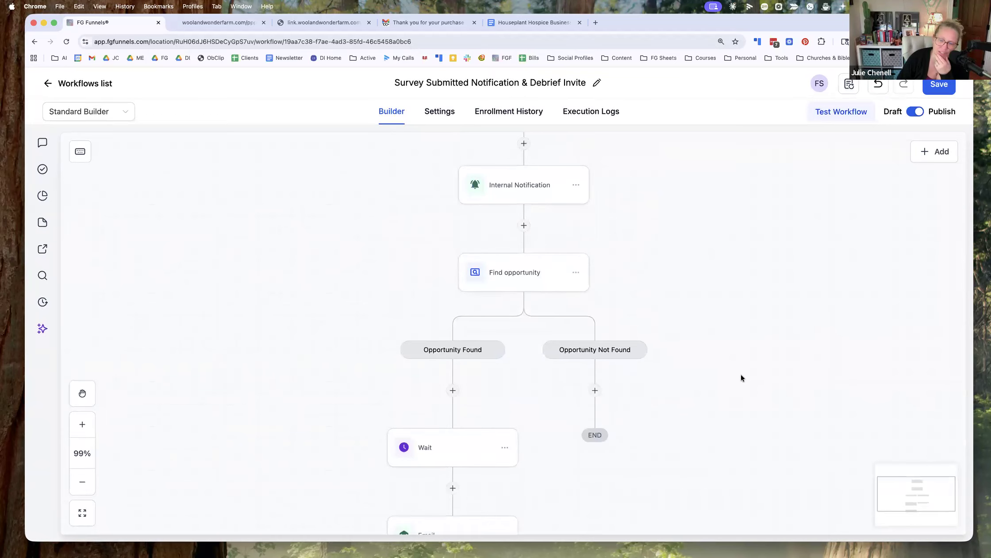
scroll(742, 377, up, 1)
scroll(741, 378, down, 4)
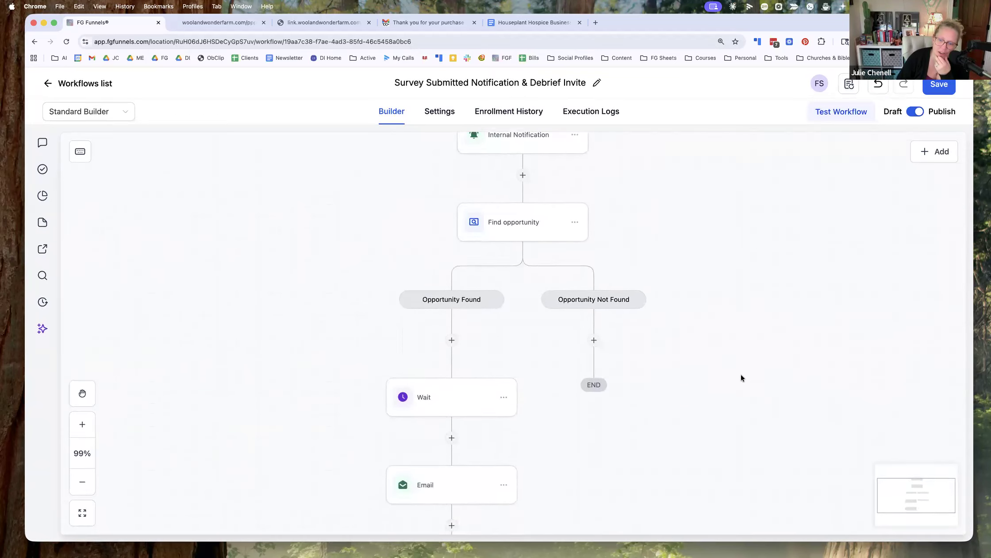
scroll(741, 377, down, 2)
scroll(741, 377, up, 1)
scroll(741, 377, up, 3)
scroll(741, 377, down, 1)
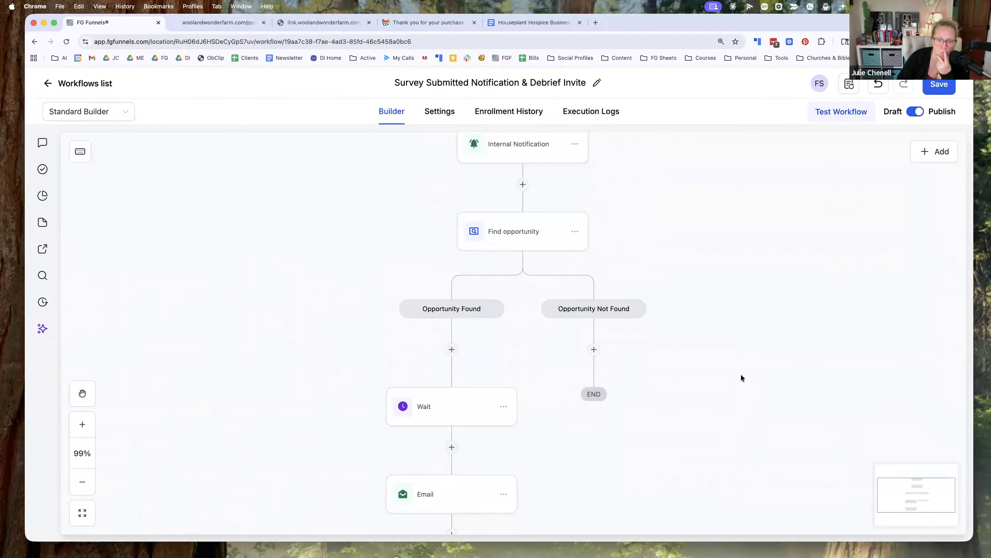
scroll(742, 378, up, 3)
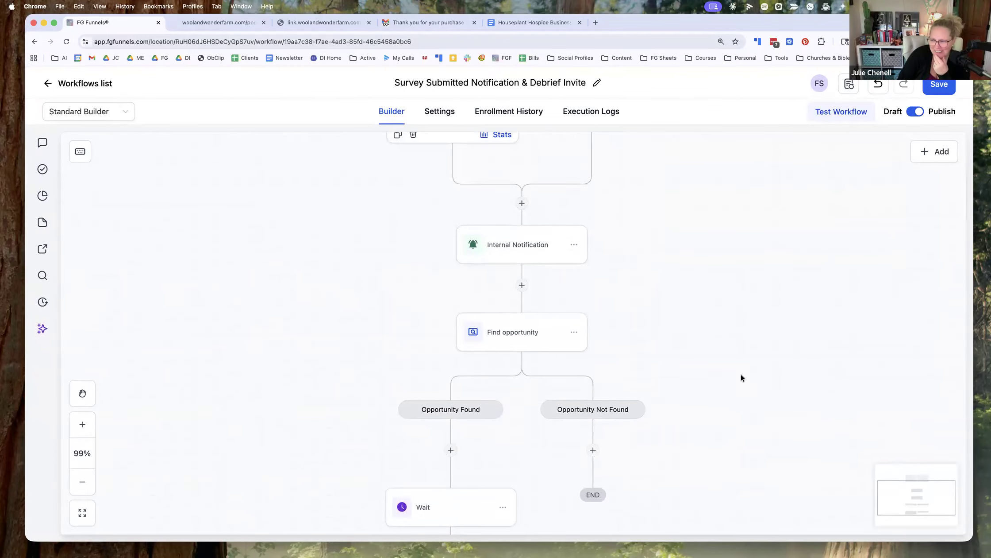
scroll(742, 377, down, 1)
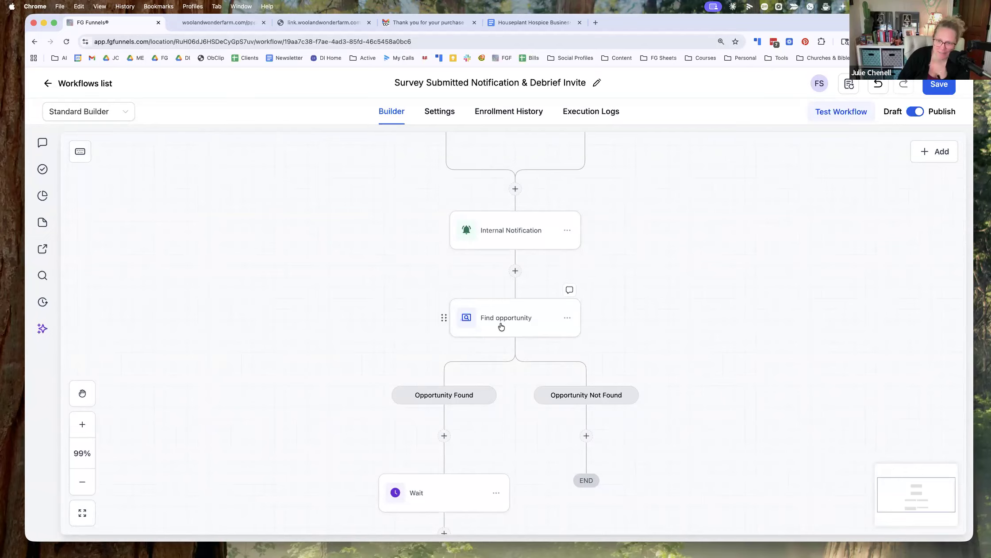
scroll(513, 354, down, 8)
scroll(497, 424, down, 5)
scroll(497, 424, up, 7)
scroll(507, 400, up, 6)
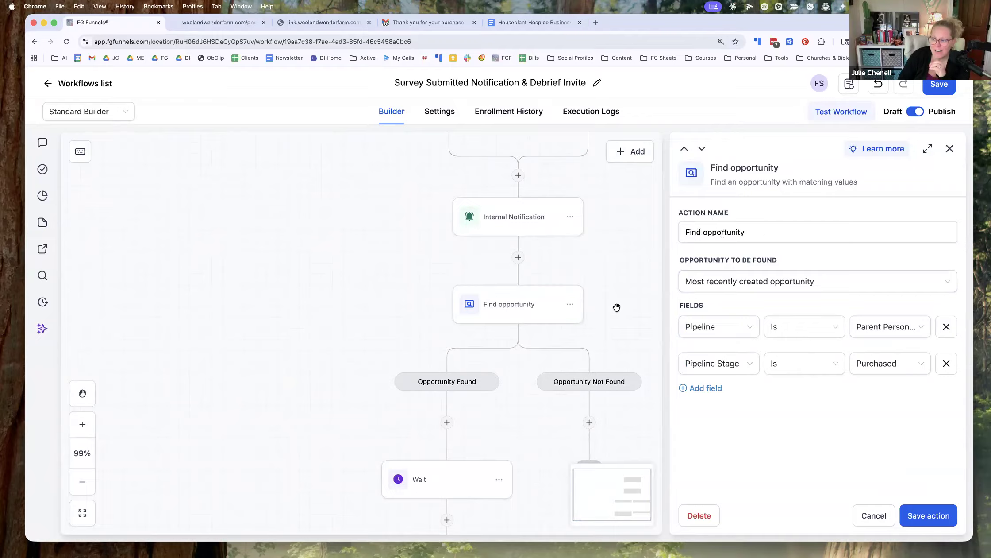
- Add an Update opportunity step under the Opportunity Found branch
click(447, 383)
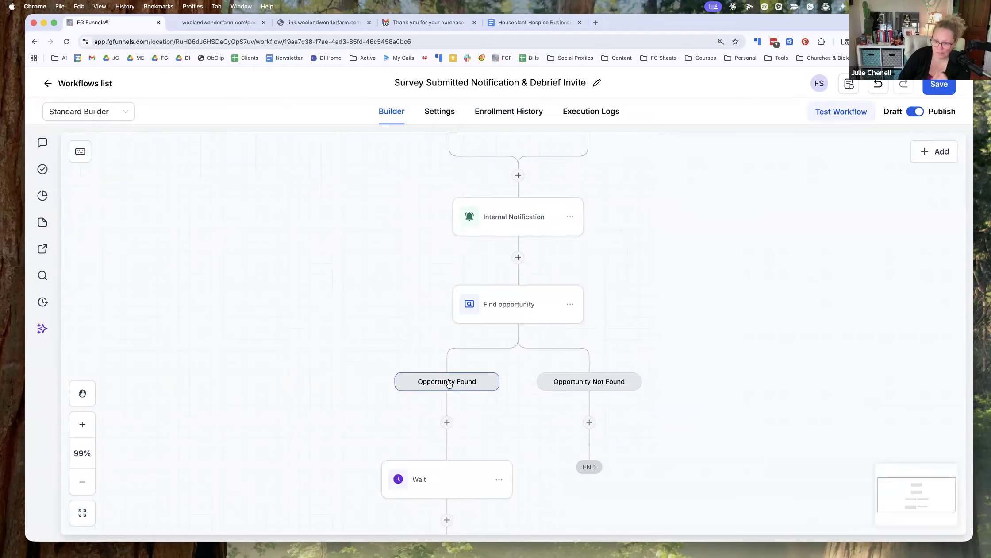
click(447, 420)
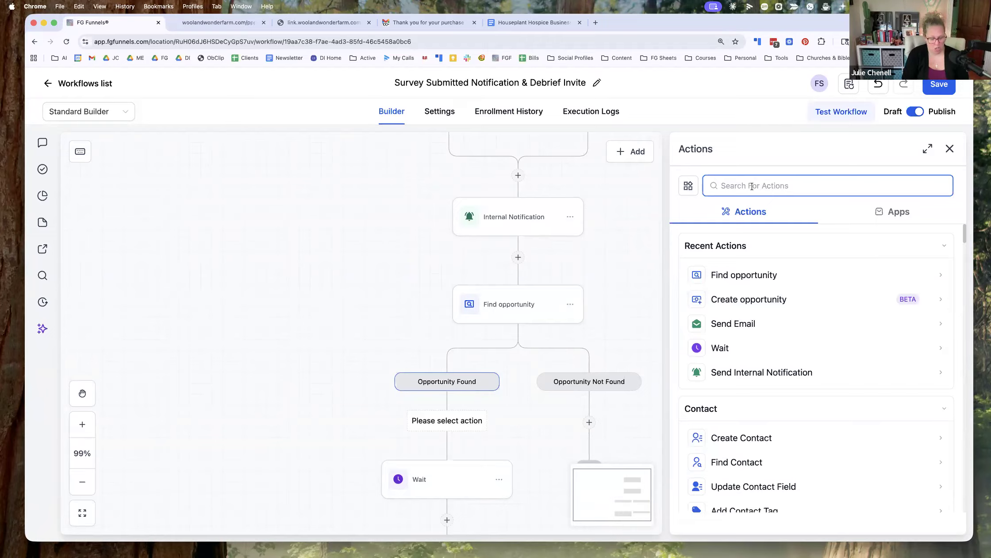
text(up)
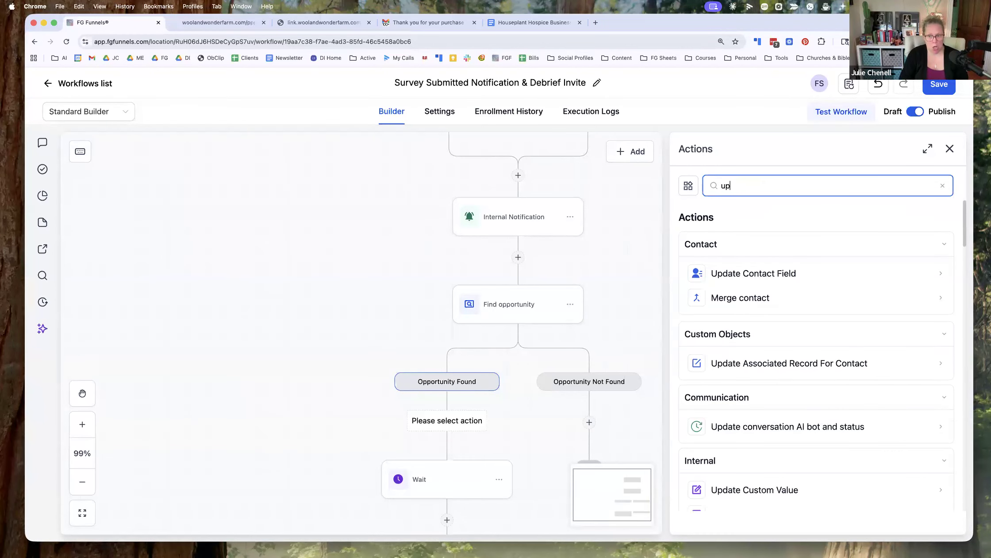
text(da)
double_click(751, 190)
text(opportuni)
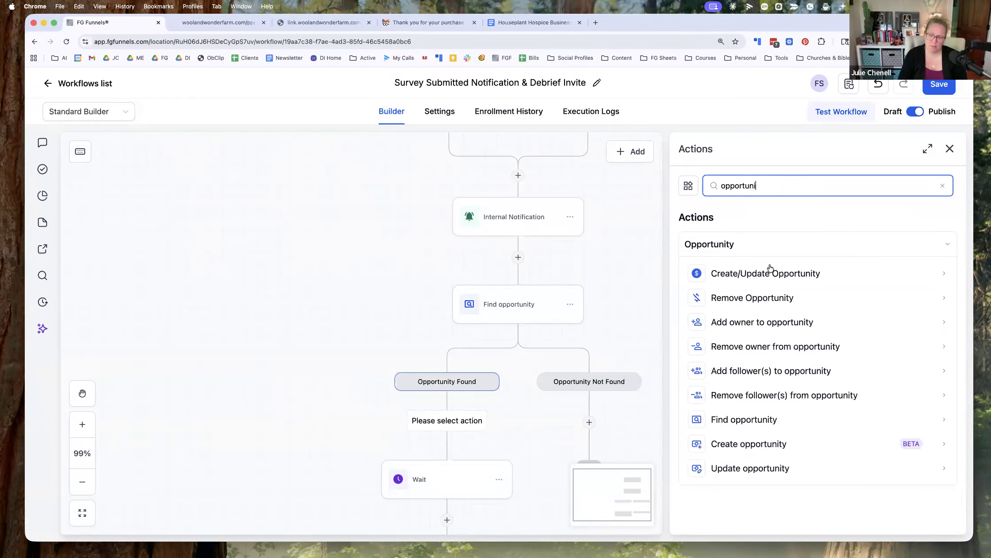
click(744, 467)
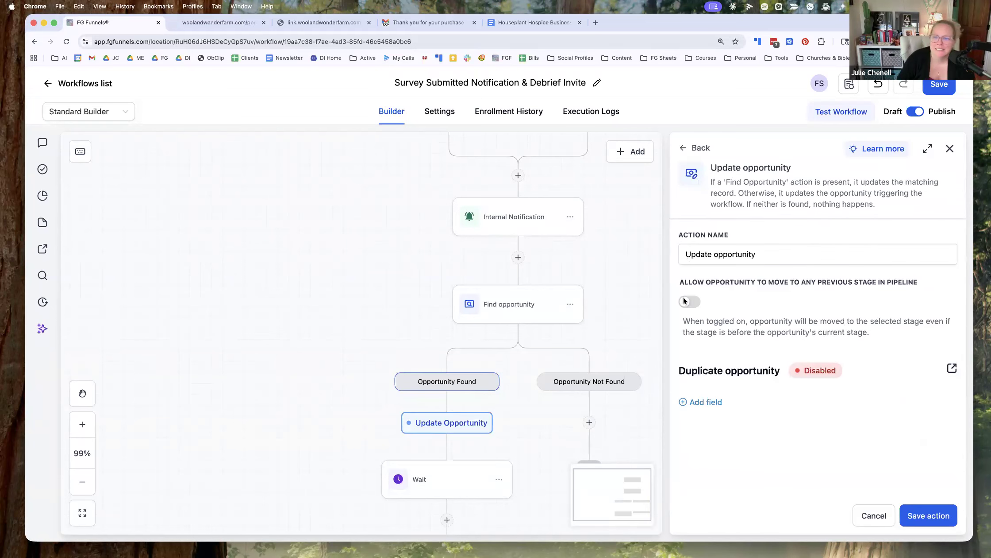
- Set the update's Pipeline field to Parent Personality Plant Assessment
click(701, 401)
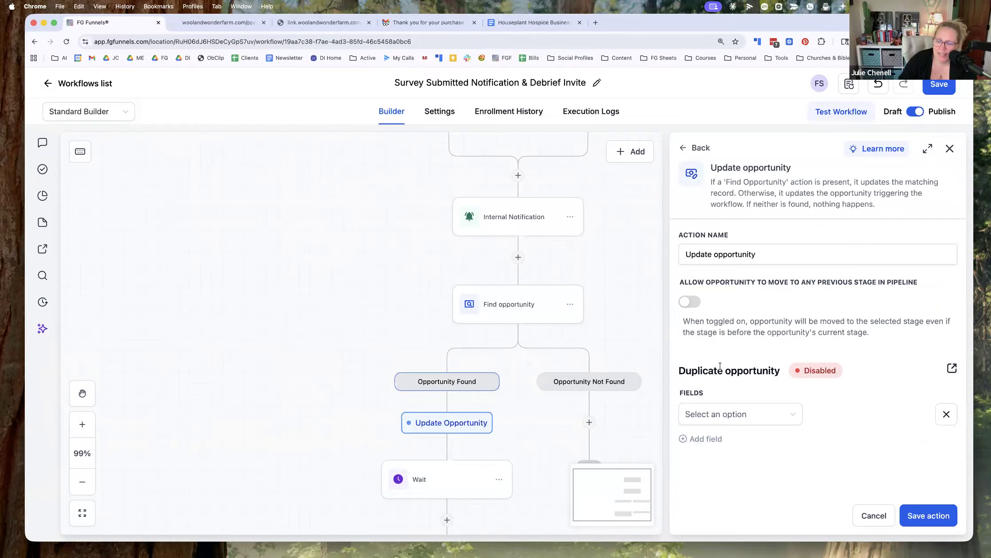
click(702, 413)
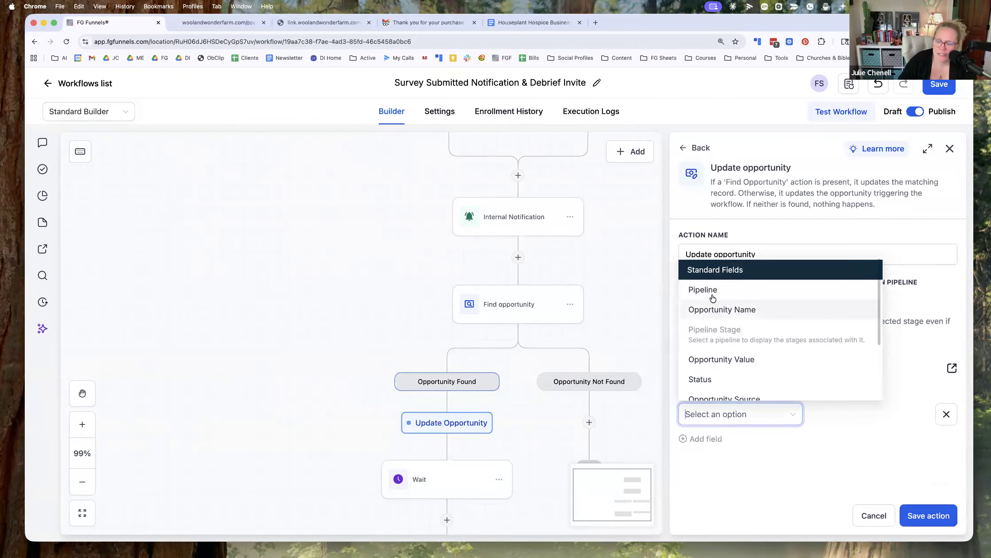
click(710, 290)
click(828, 417)
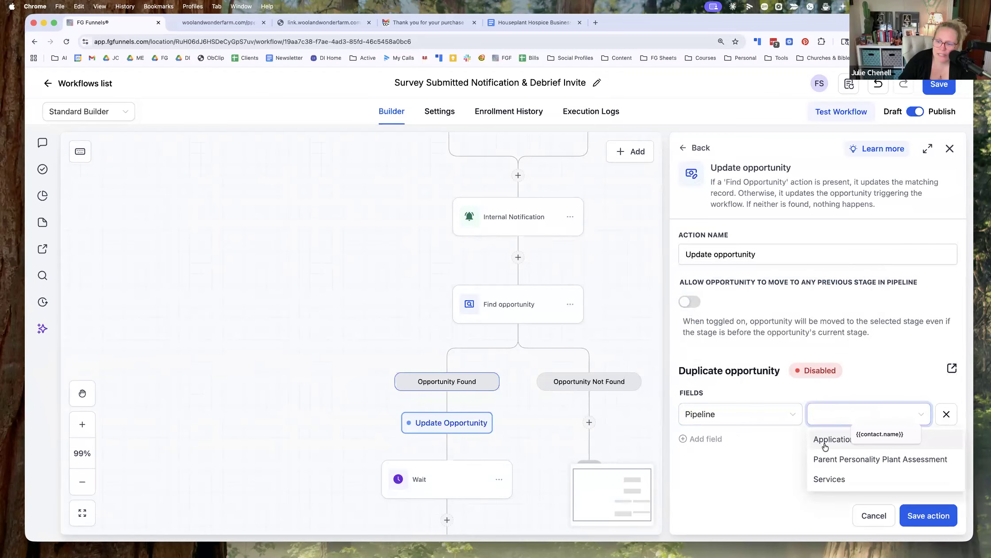
click(824, 459)
- Set the Pipeline Stage to Survey Submitted and save the Update opportunity step
click(705, 437)
click(709, 450)
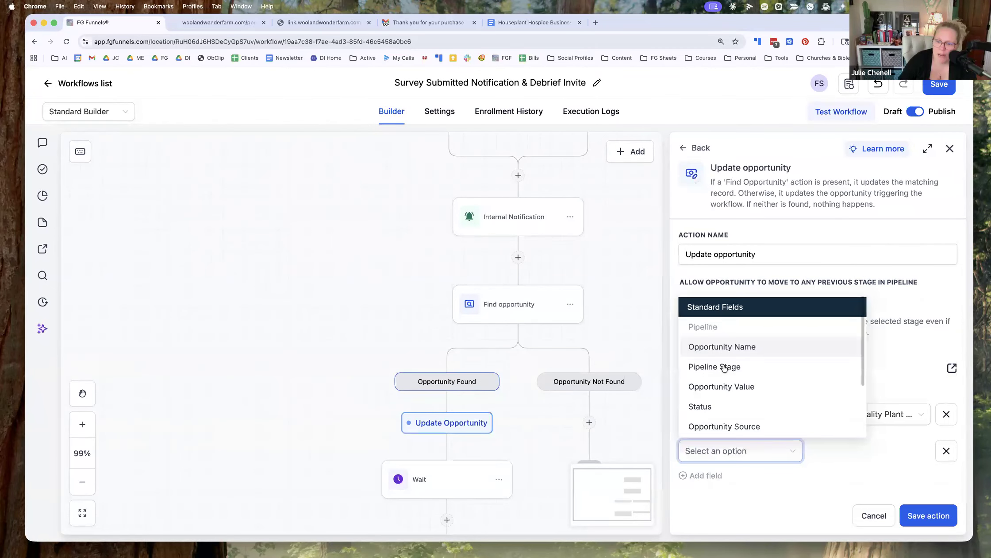
click(724, 367)
click(839, 453)
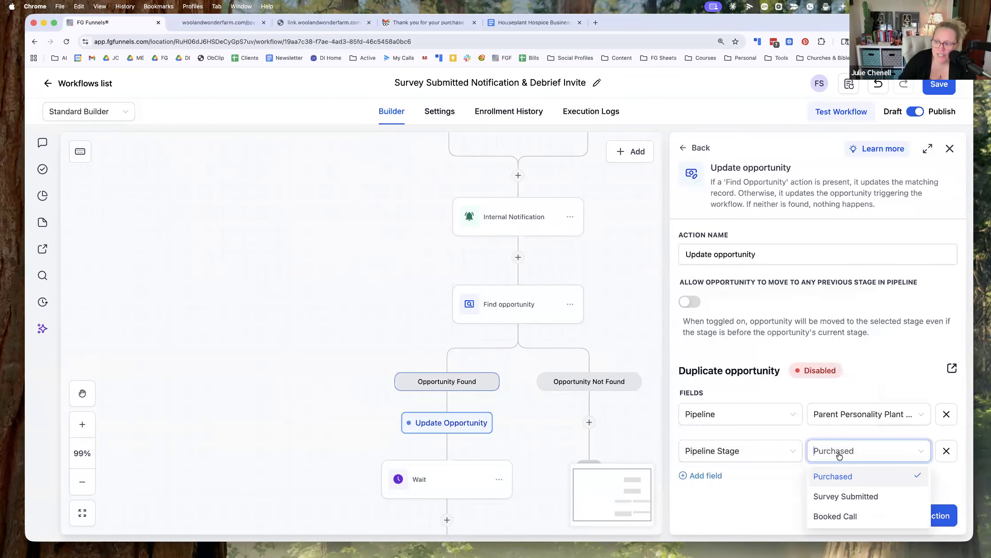
click(848, 497)
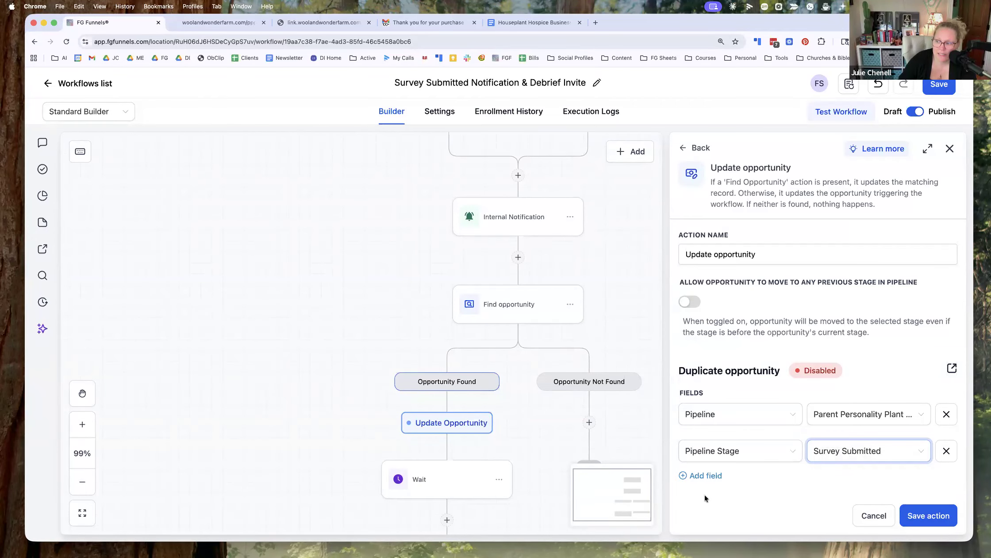
click(933, 513)
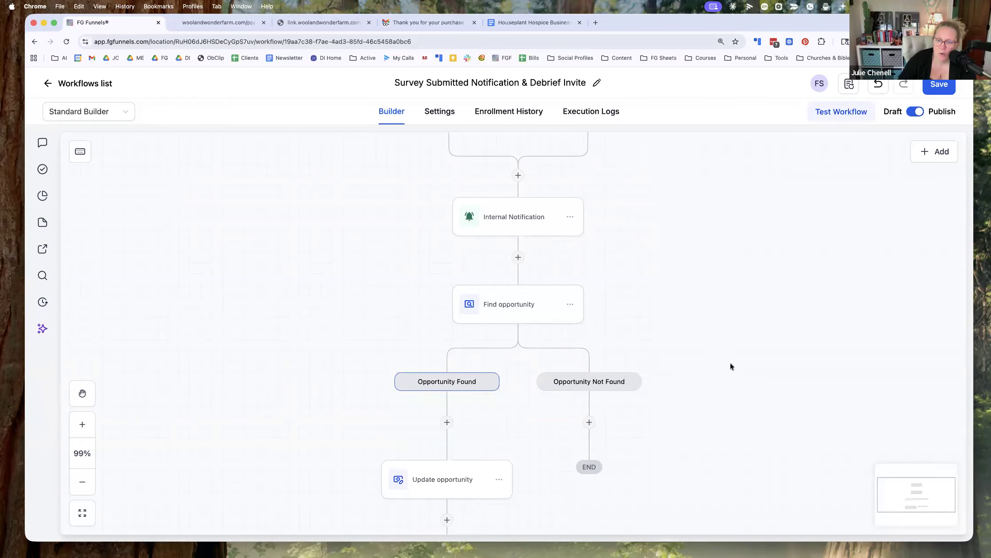
- Zoom out and move the Email step to sit right after Internal Notification
scroll(624, 332, up, 2)
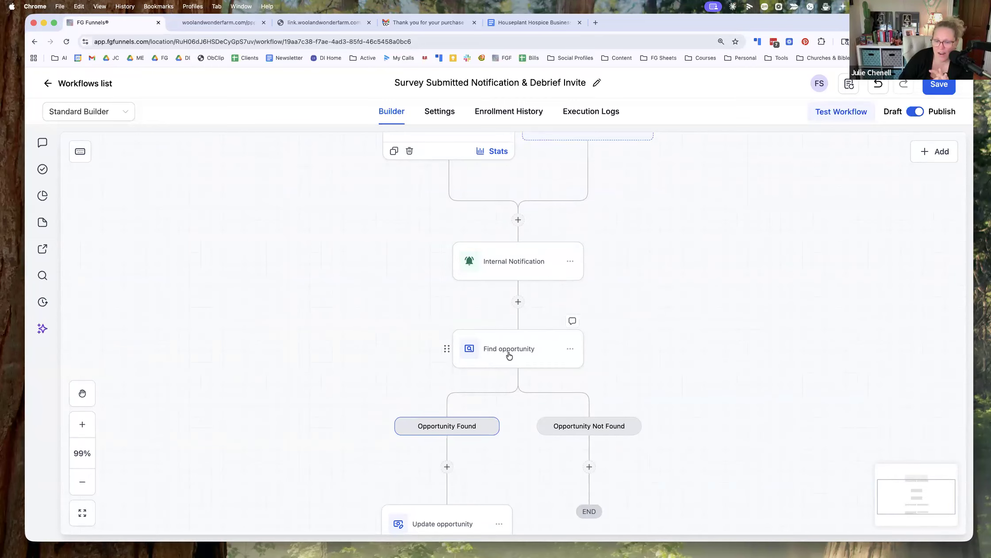
scroll(444, 470, down, 2)
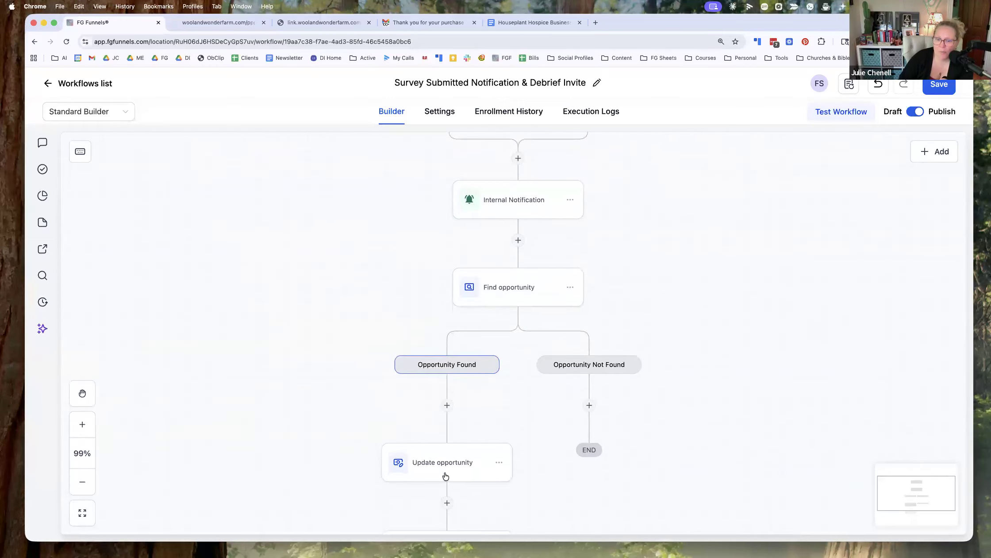
scroll(445, 472, down, 4)
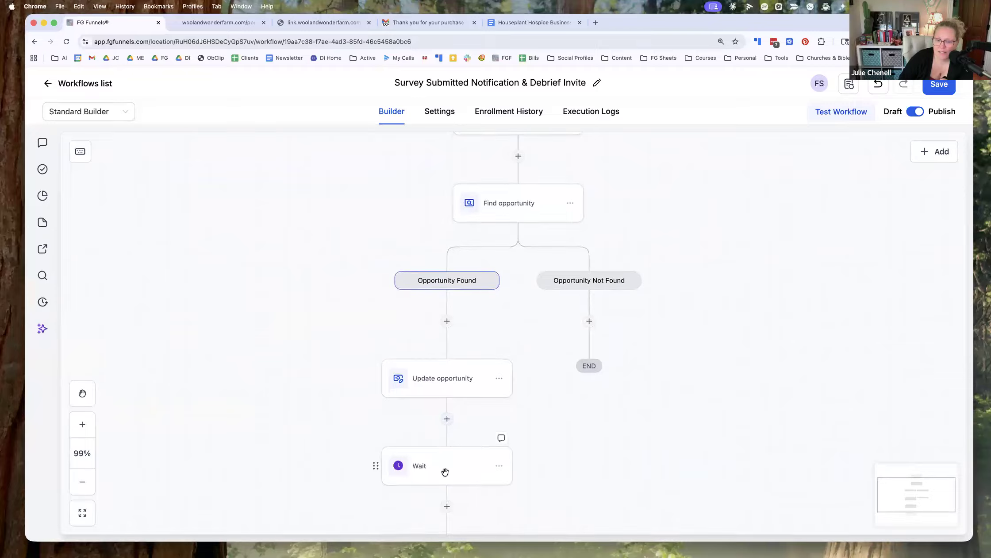
scroll(556, 223, up, 2)
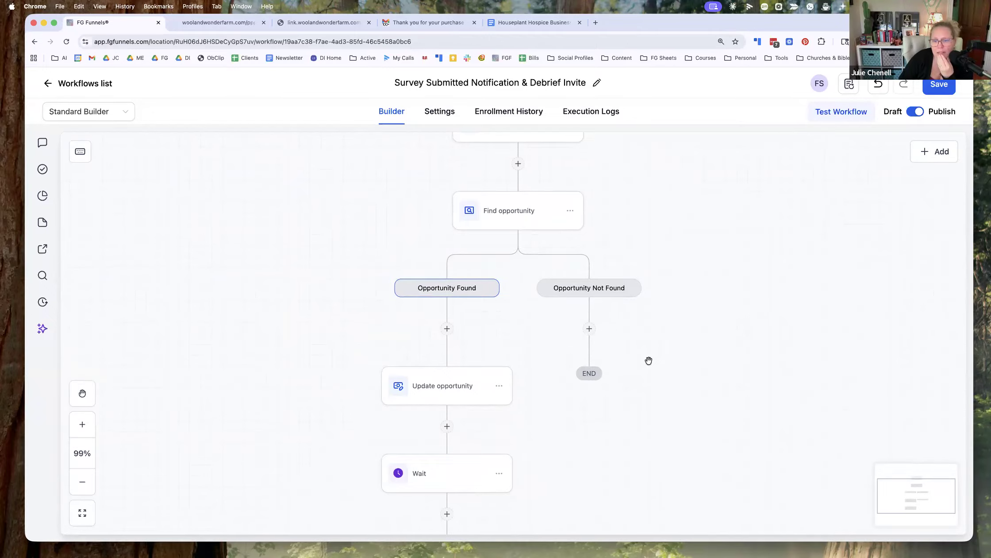
scroll(649, 361, down, 2)
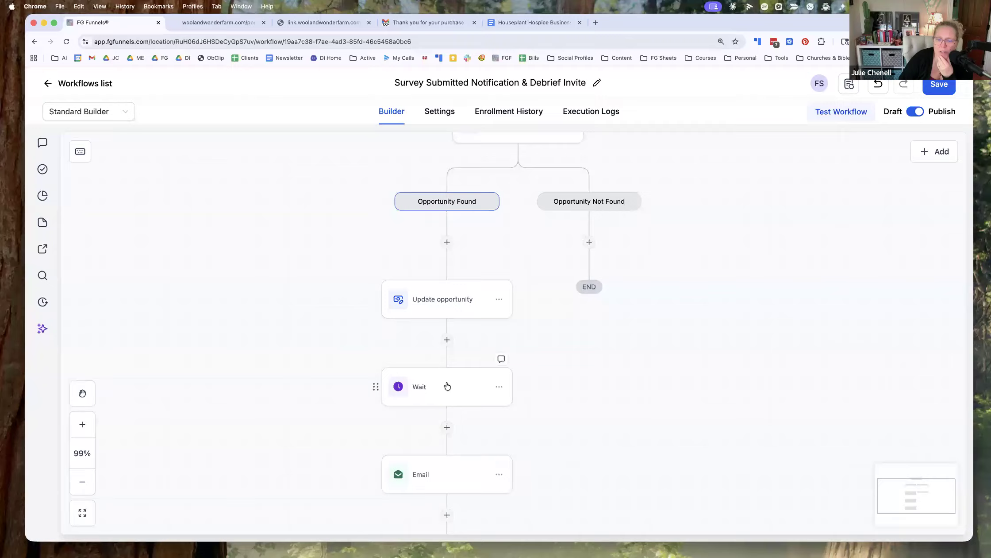
scroll(449, 387, up, 4)
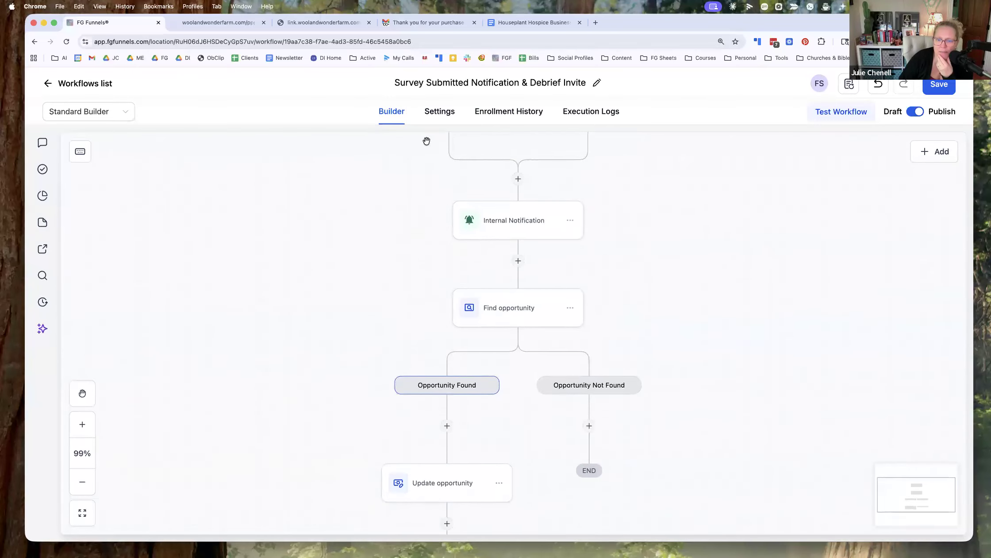
scroll(499, 291, down, 3)
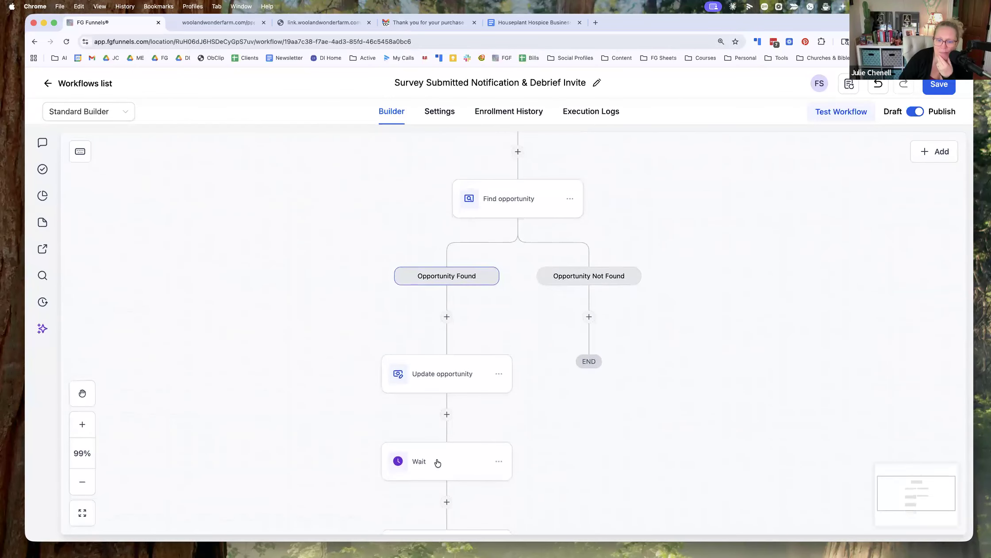
drag(439, 464, 443, 428)
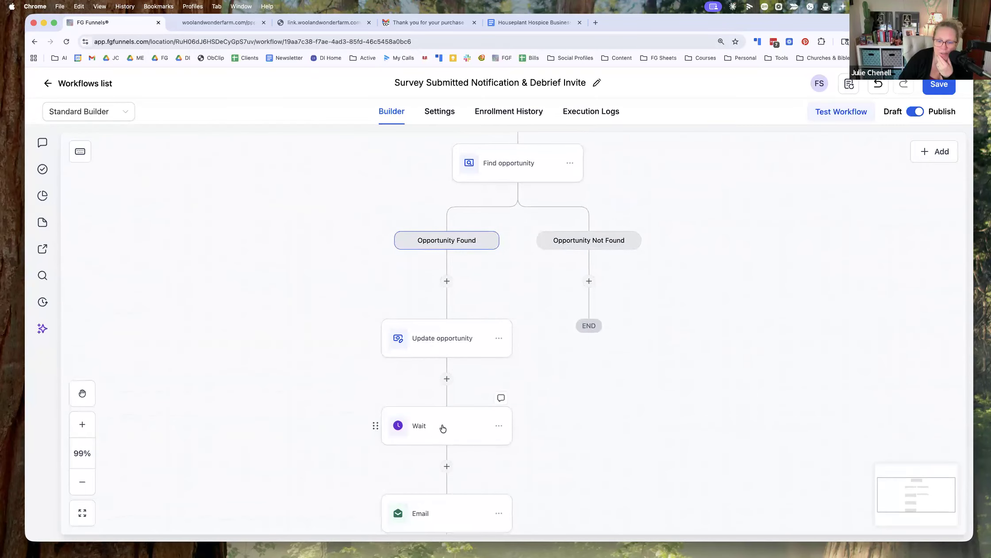
scroll(436, 473, down, 1)
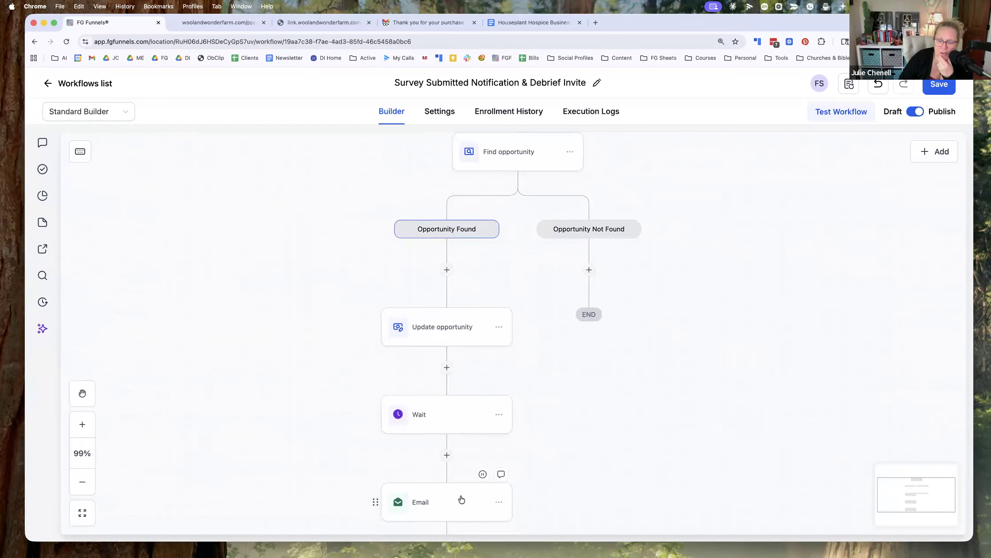
mouse_move(453, 499)
mouse_down()
mouse_move(621, 336)
mouse_move(611, 232)
mouse_move(571, 152)
mouse_move(527, 147)
mouse_move(520, 127)
mouse_move(523, 191)
mouse_move(444, 507)
mouse_move(455, 506)
mouse_up()
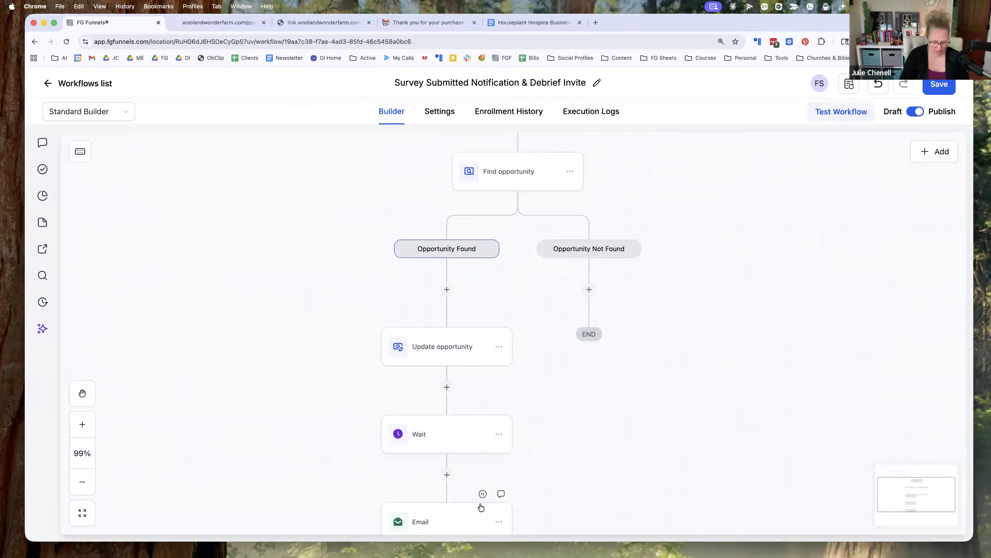
key(super+minus)
key(super+minus)
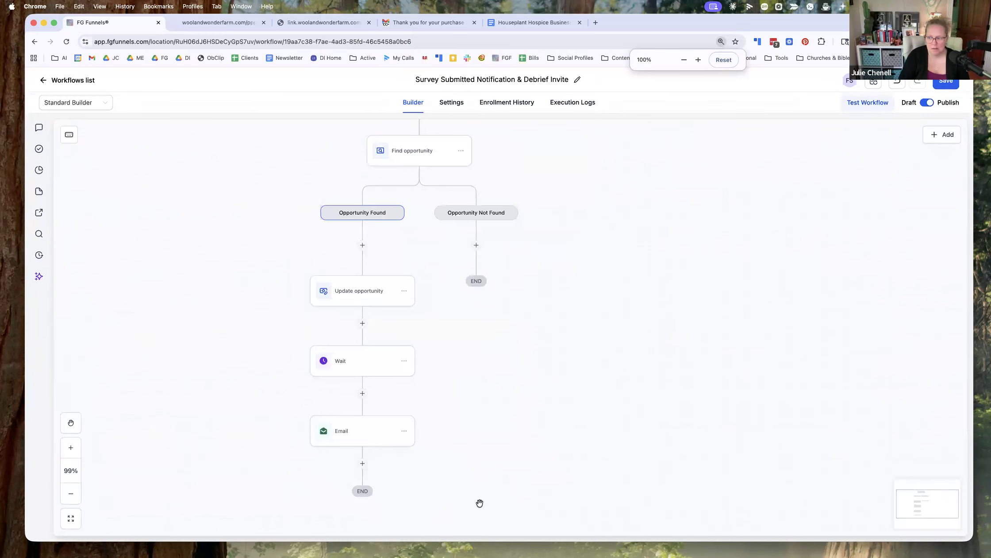
scroll(518, 474, up, 2)
drag(352, 484, 478, 253)
drag(462, 167, 419, 153)
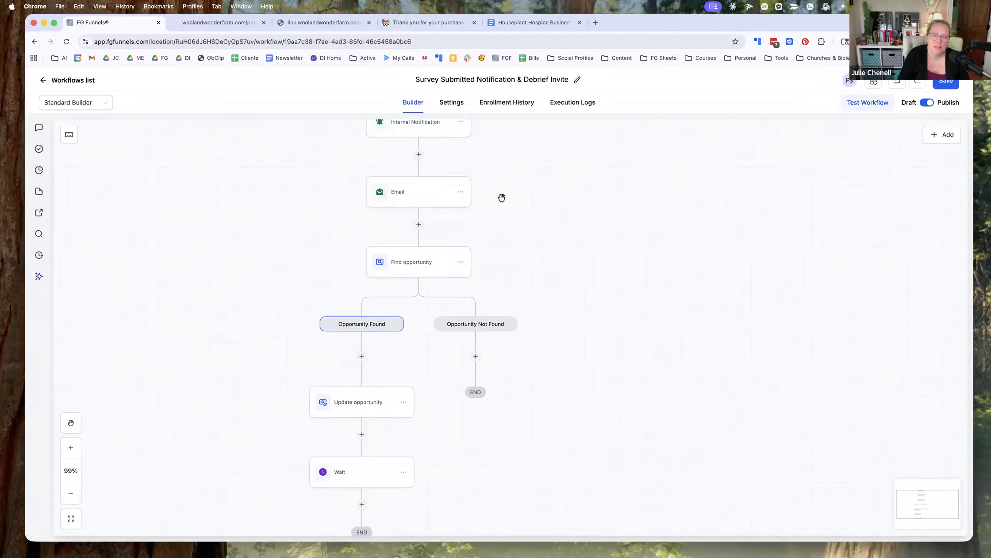
- Move the Wait step above the Email step
scroll(501, 197, up, 5)
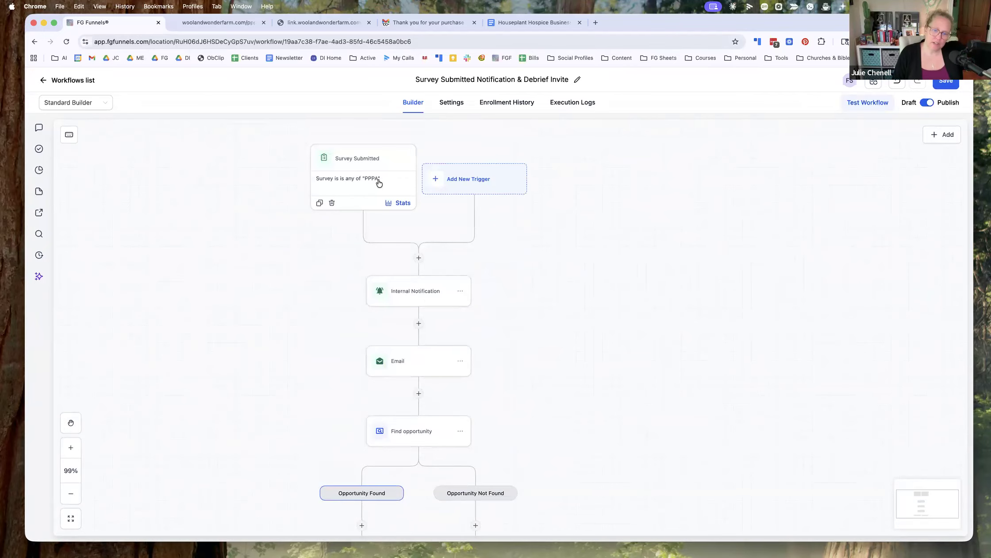
scroll(427, 306, down, 3)
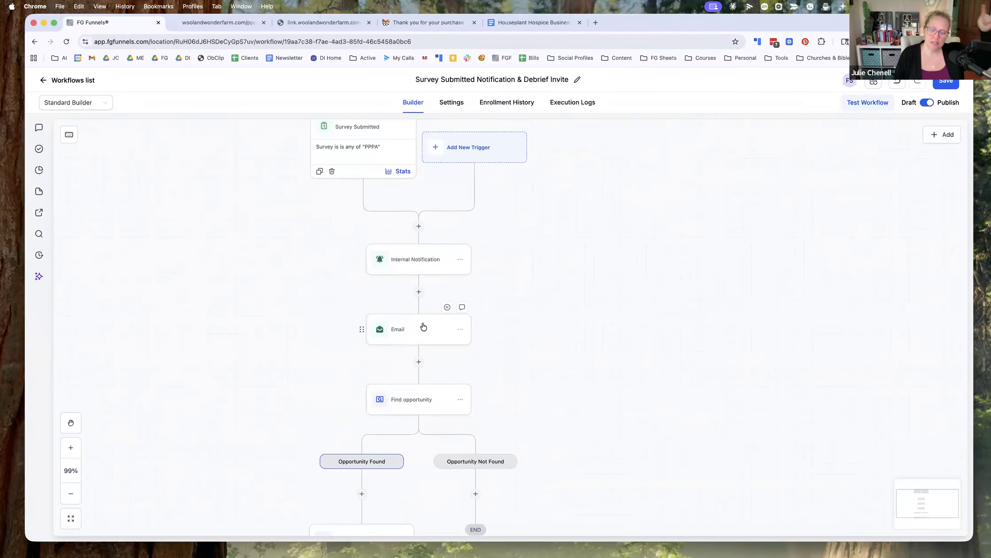
scroll(424, 310, down, 5)
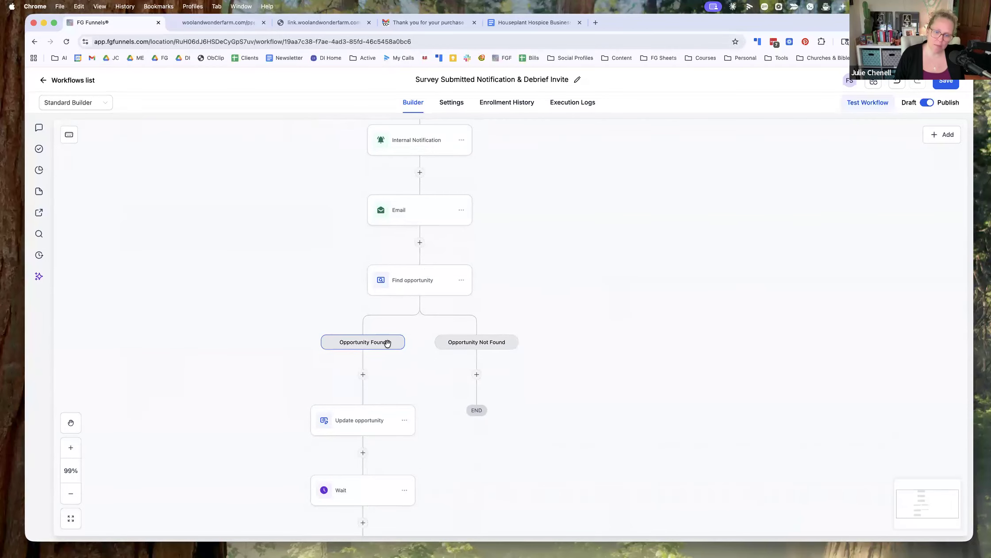
scroll(358, 371, down, 2)
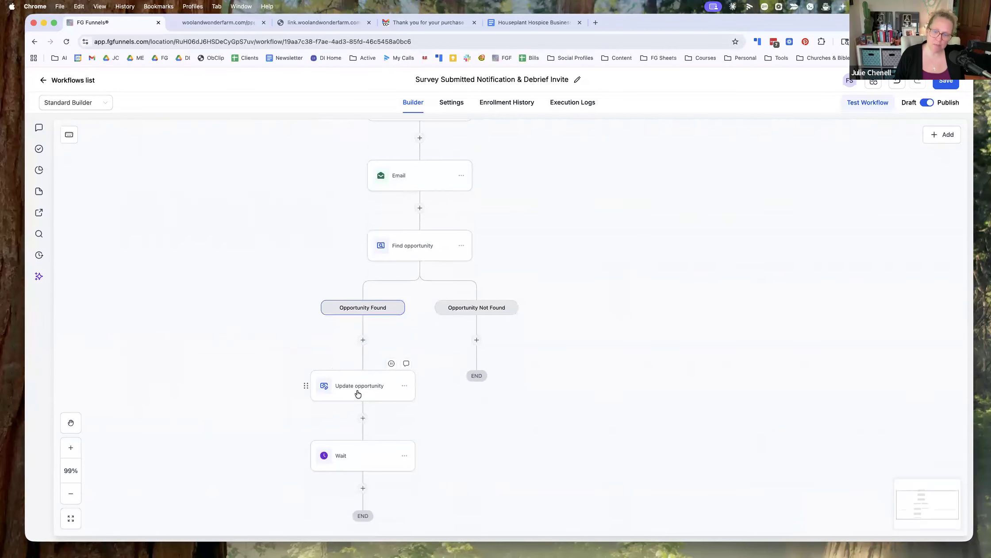
drag(352, 460, 423, 138)
- Delete the Wait step and confirm its removal
scroll(490, 229, up, 2)
scroll(491, 229, up, 3)
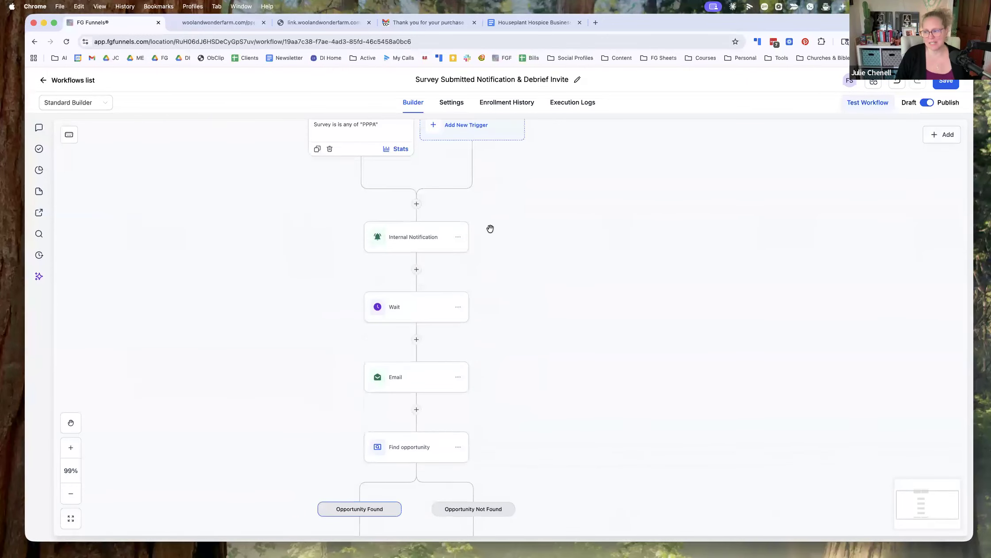
scroll(492, 230, down, 2)
click(458, 251)
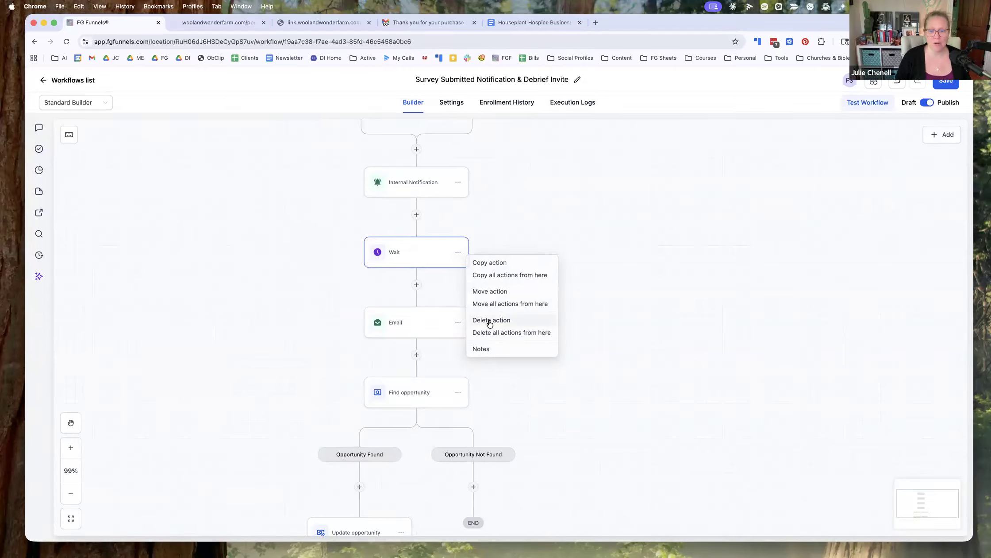
click(489, 322)
click(595, 330)
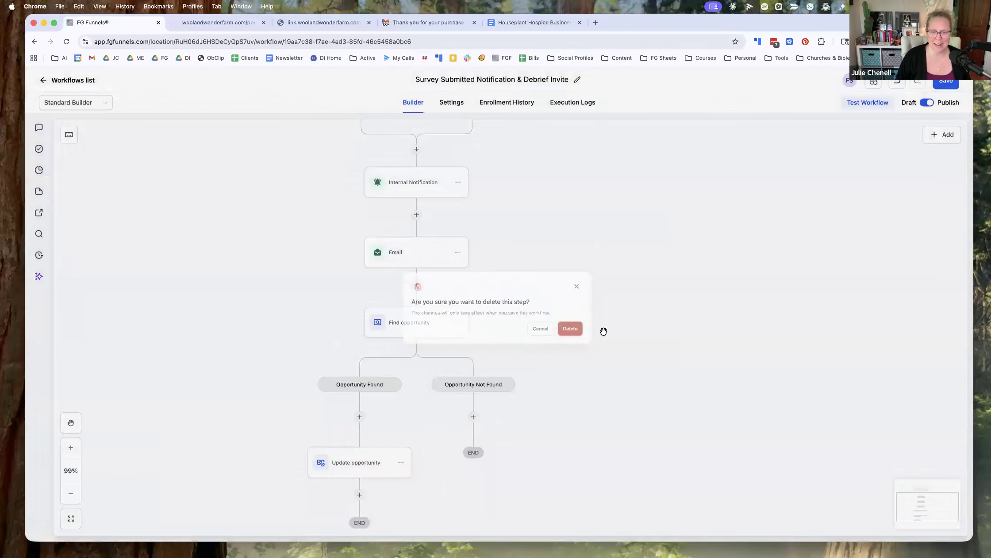
- Save the Survey Submitted Notification & Debrief Invite workflow
scroll(534, 334, down, 2)
scroll(534, 334, up, 4)
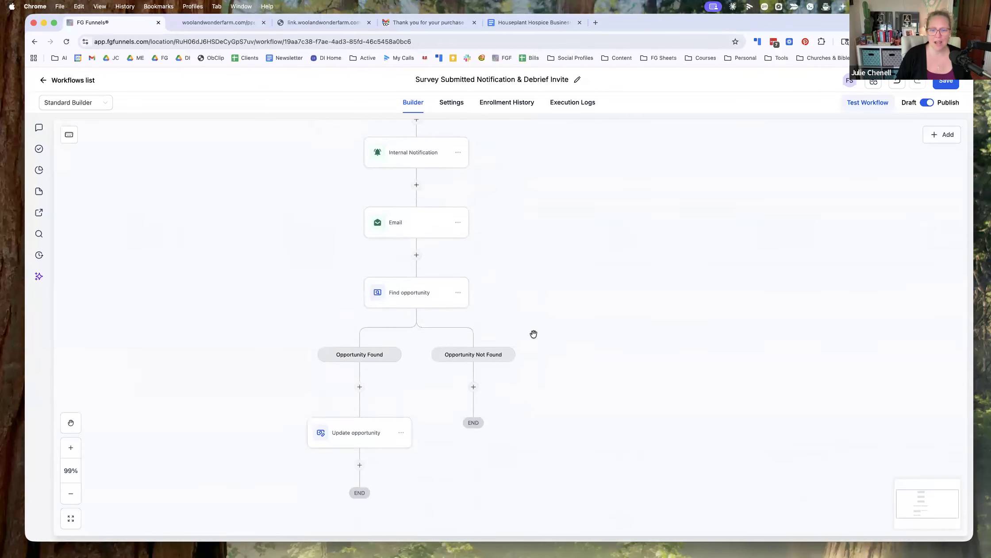
scroll(534, 333, down, 3)
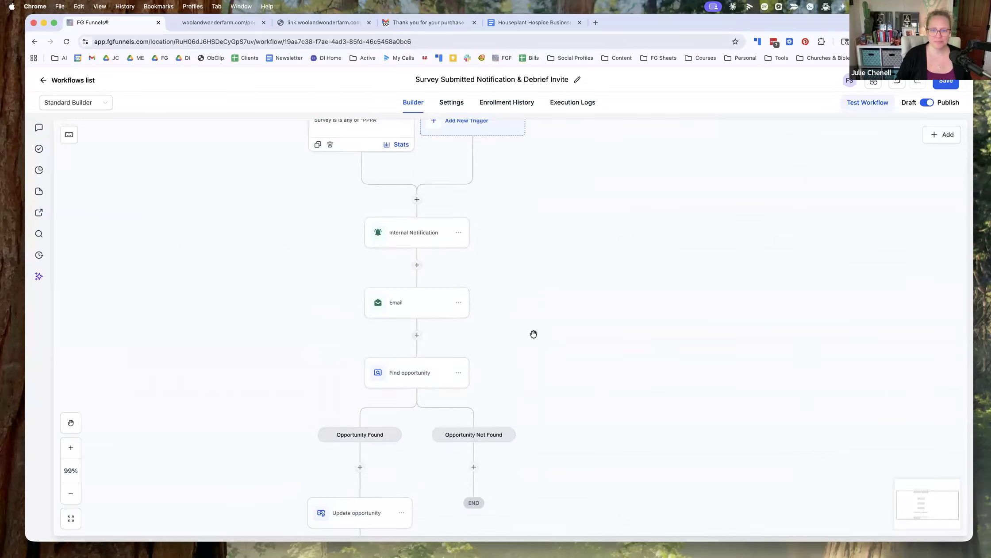
click(937, 83)
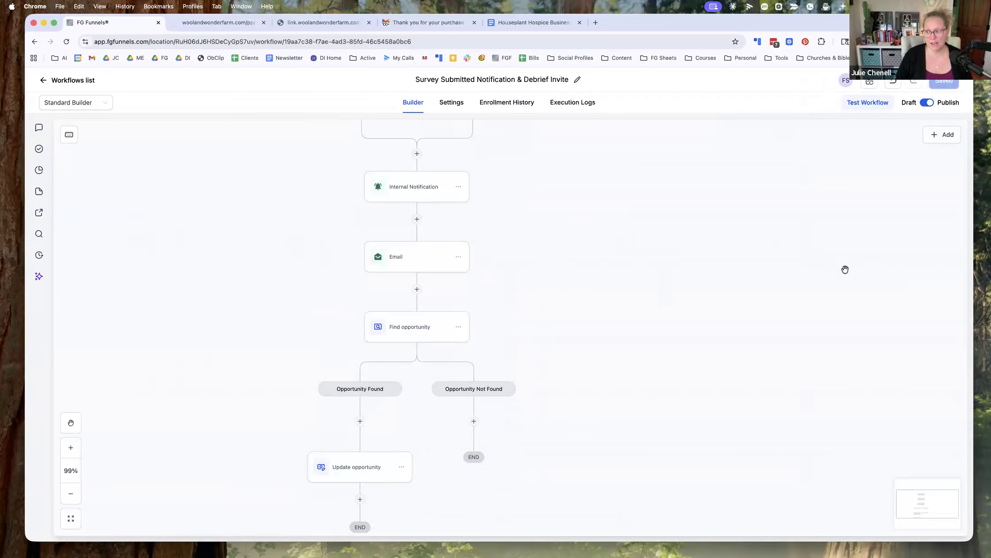
- Scroll the canvas to confirm the sequence: trigger, Internal Notification, Email, Find opportunity
scroll(670, 258, down, 1)
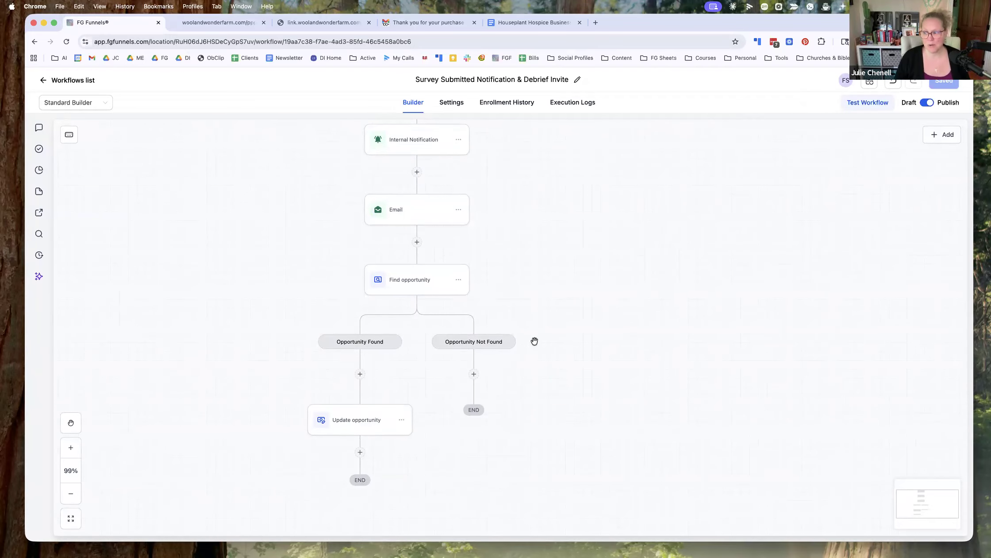
scroll(531, 339, up, 2)
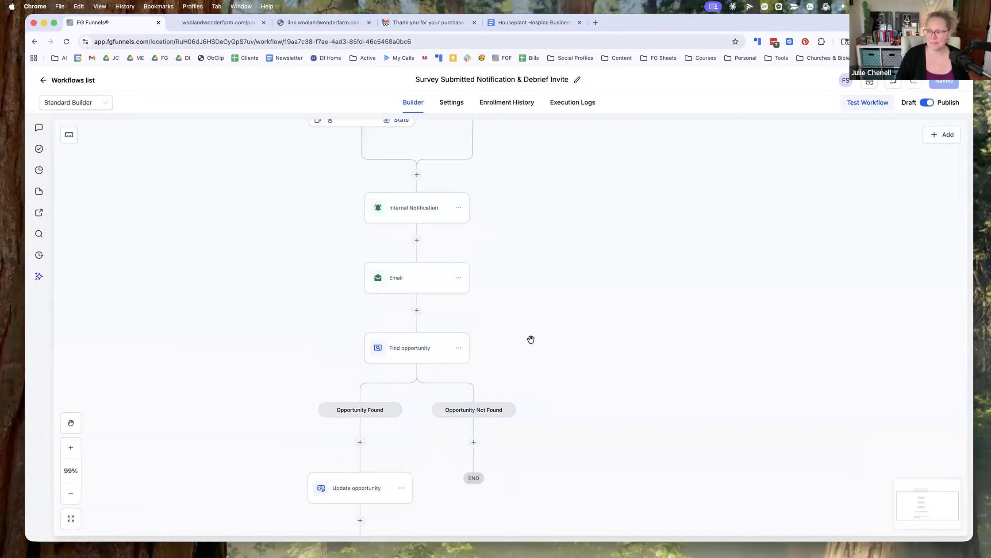
scroll(531, 340, up, 4)
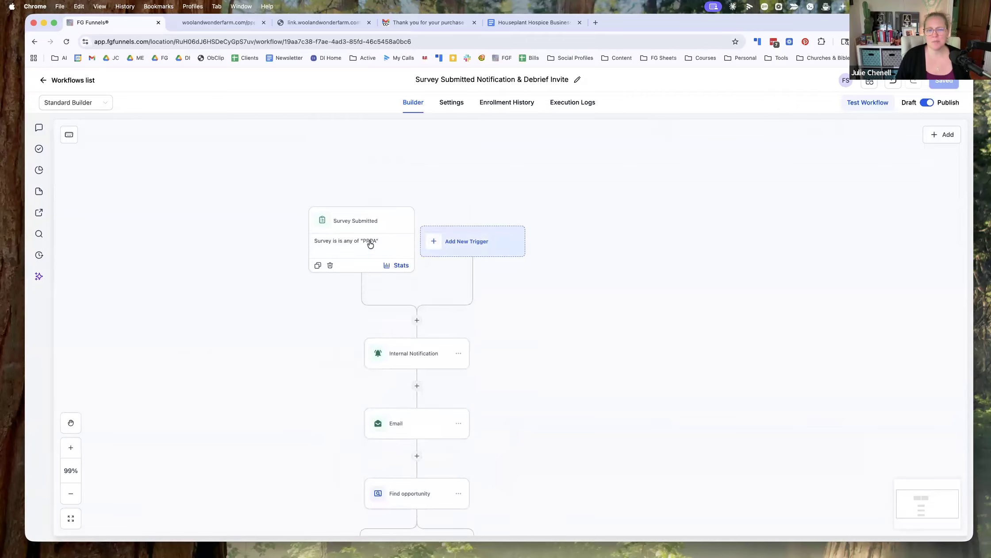
scroll(376, 244, left, 3)
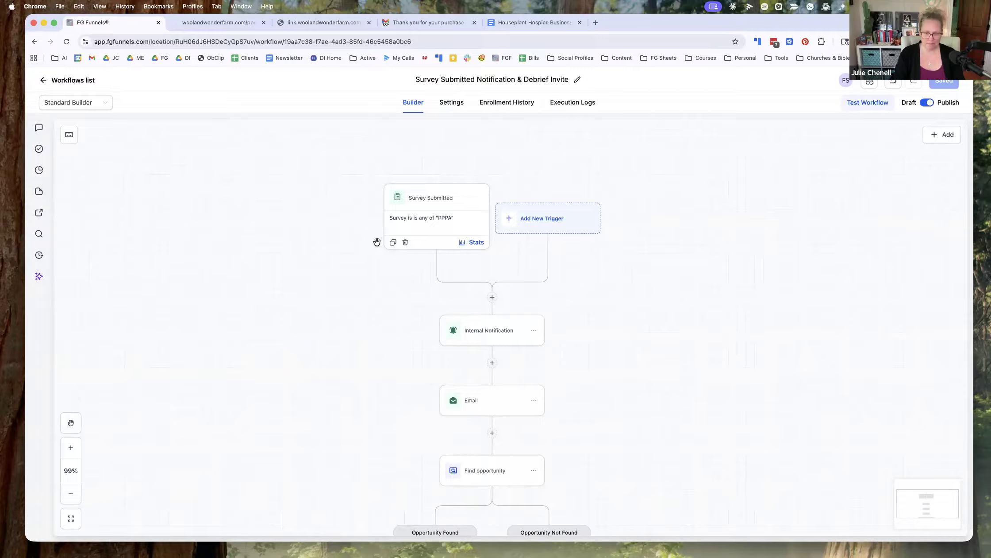
scroll(634, 337, down, 1)
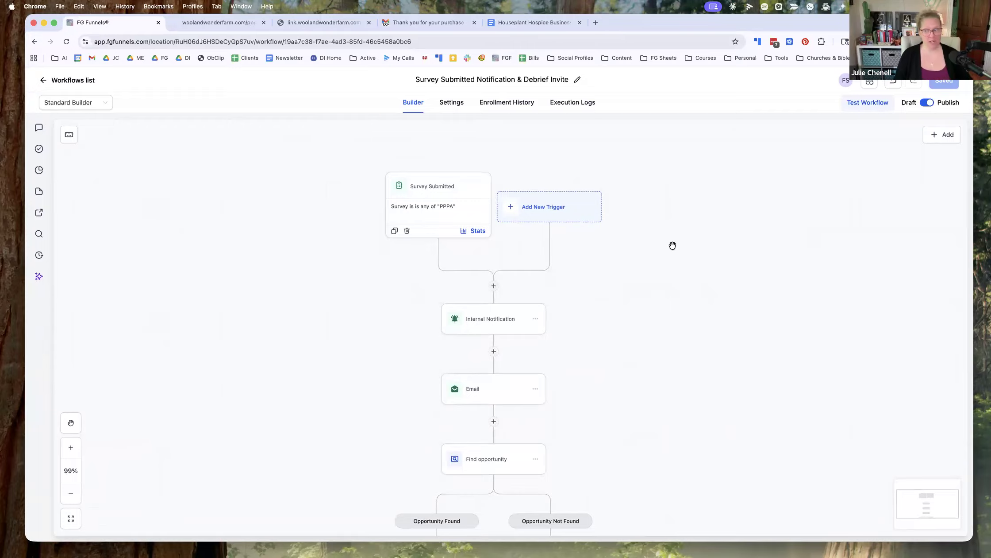
scroll(669, 246, down, 3)
scroll(662, 237, up, 5)
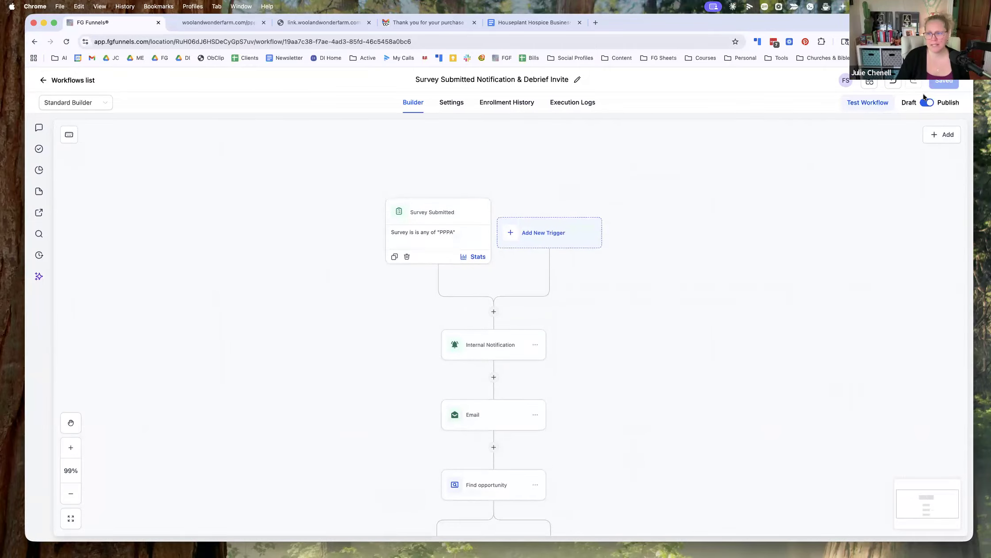
- Open the survey from the thank-you email and enter a test full name and the suggested email
click(460, 23)
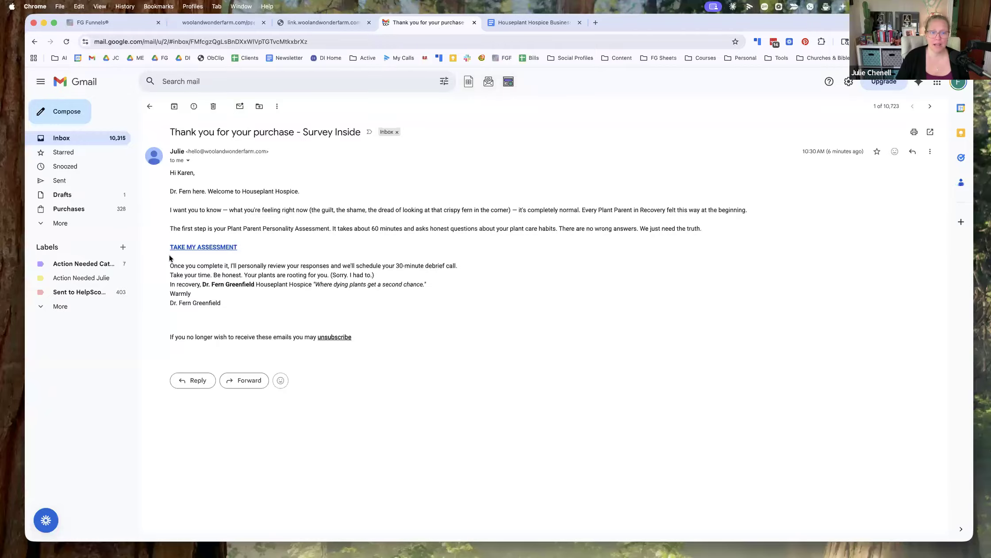
click(198, 248)
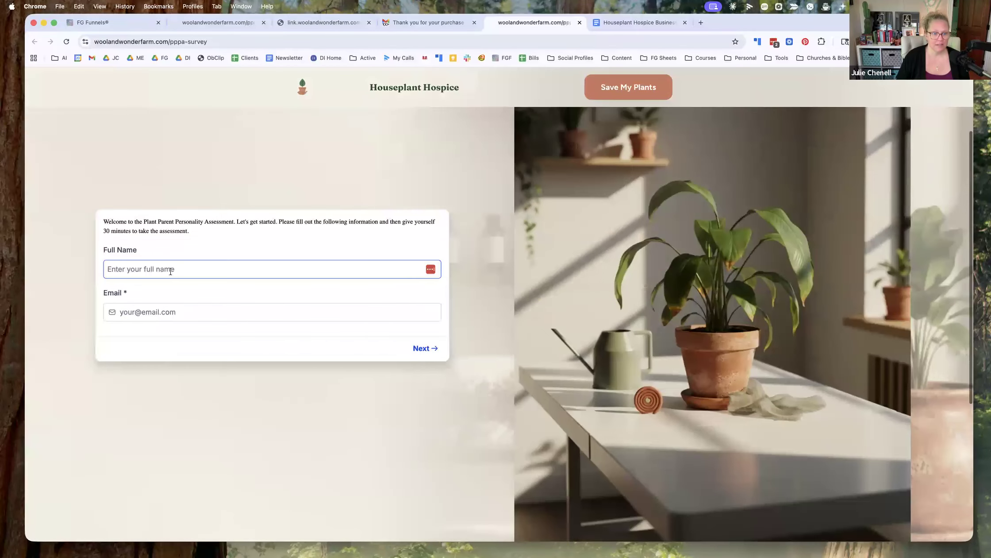
click(170, 271)
text(Karen Snogglewort)
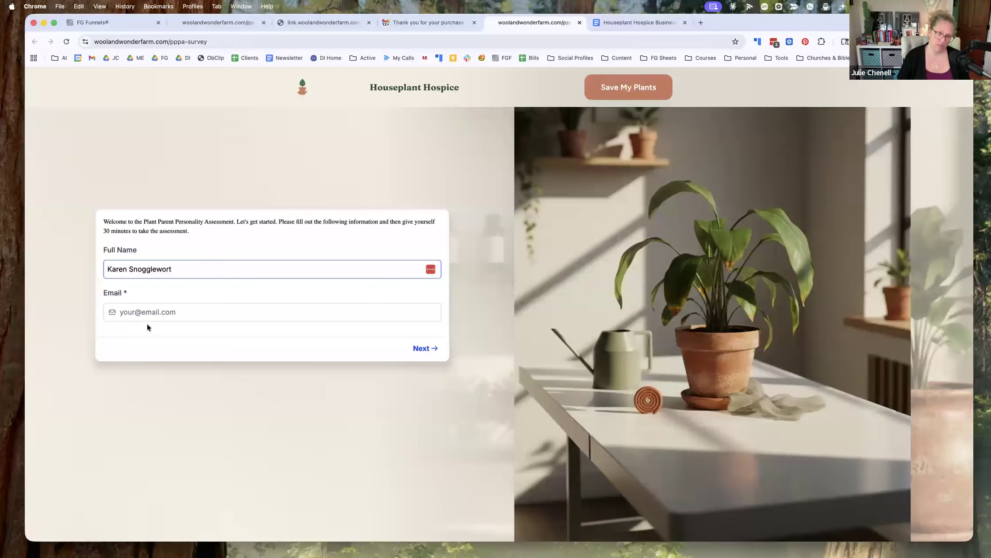
click(147, 312)
text(funnelgor)
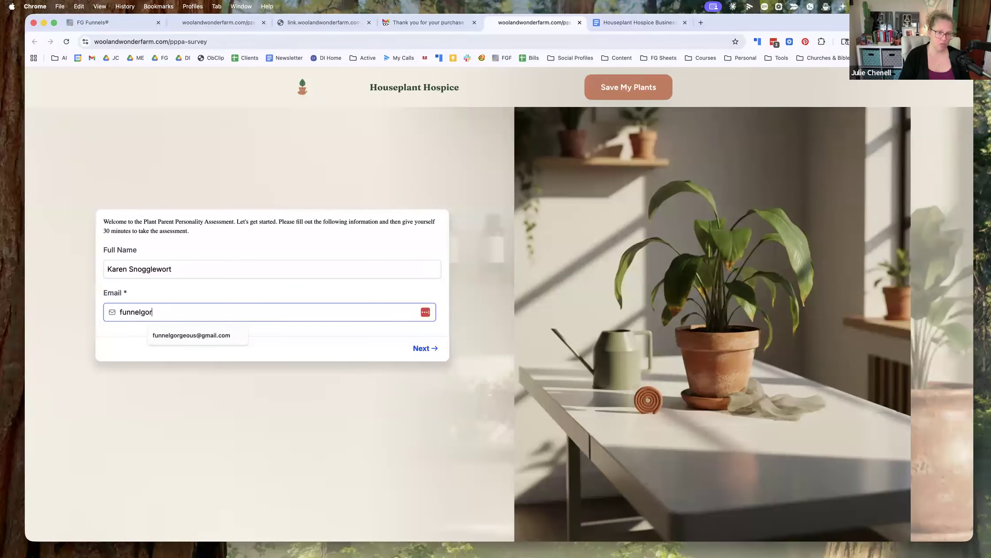
click(155, 335)
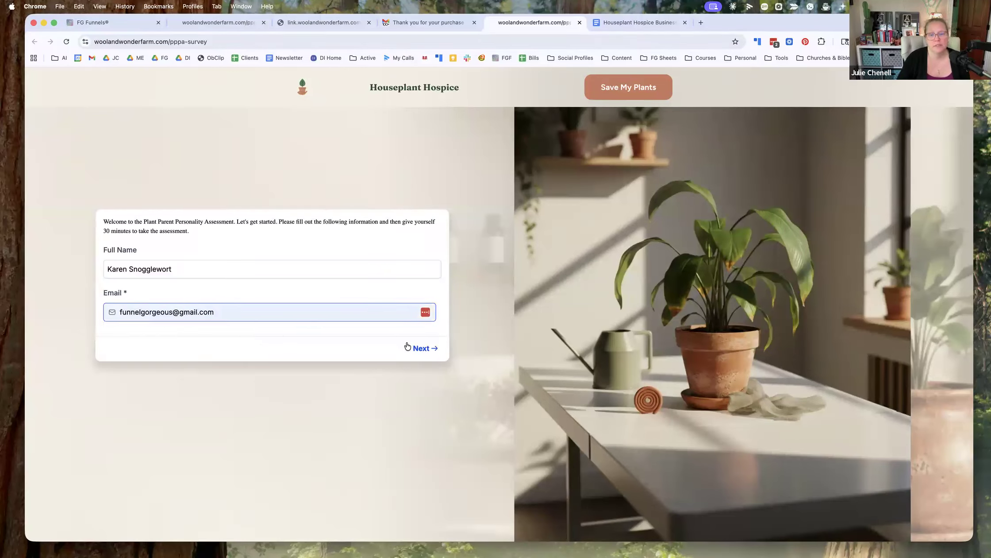
- Choose Watering as the biggest plant struggle, submit the survey, and return to the workflow
click(407, 346)
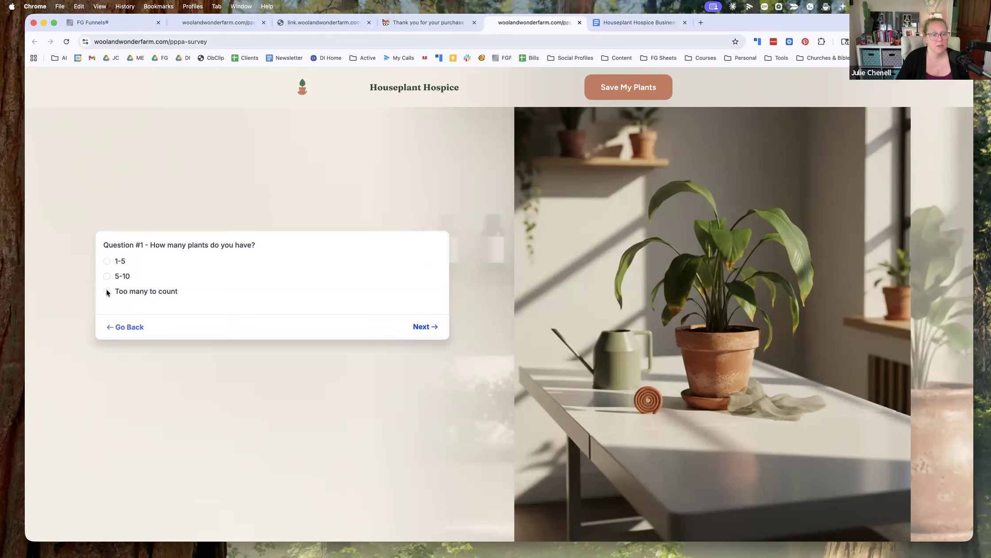
click(424, 327)
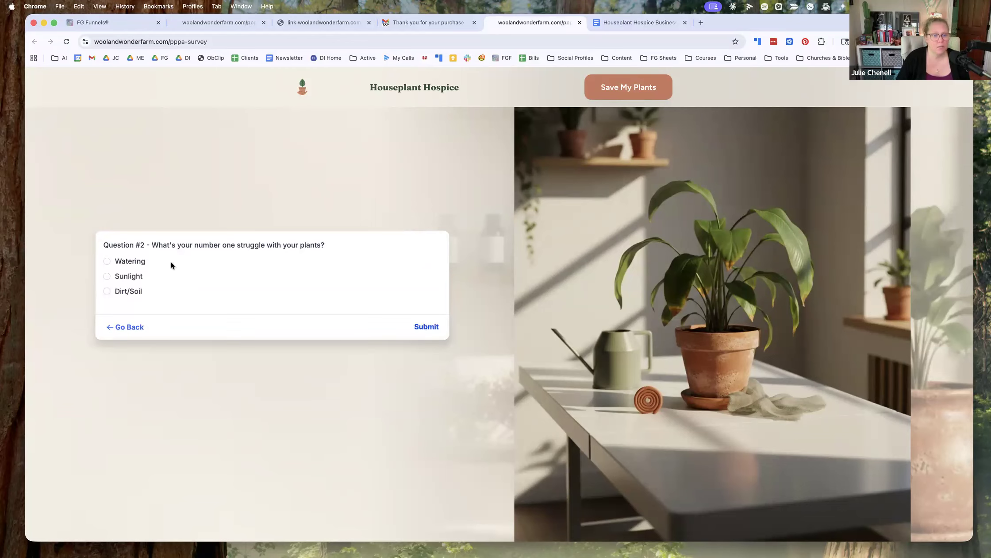
click(107, 262)
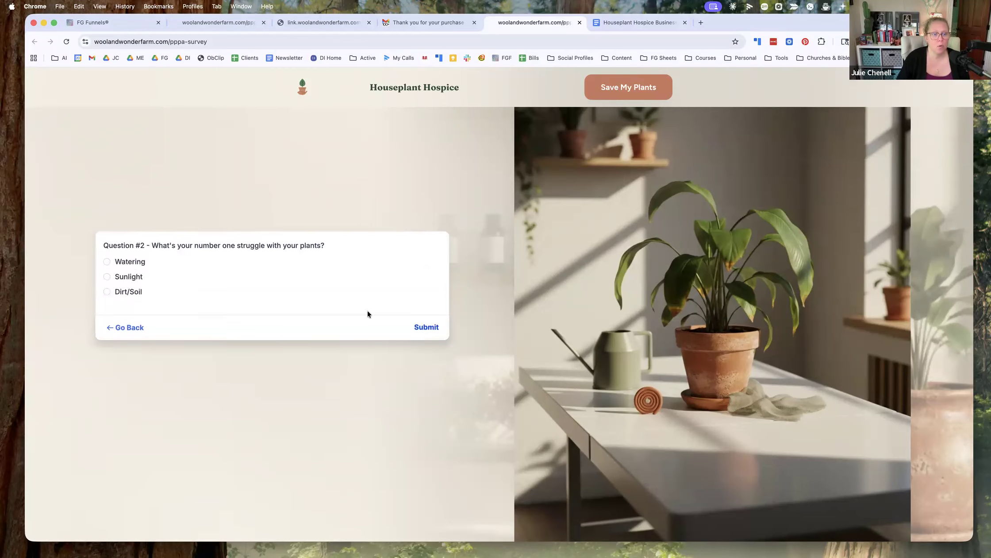
click(425, 327)
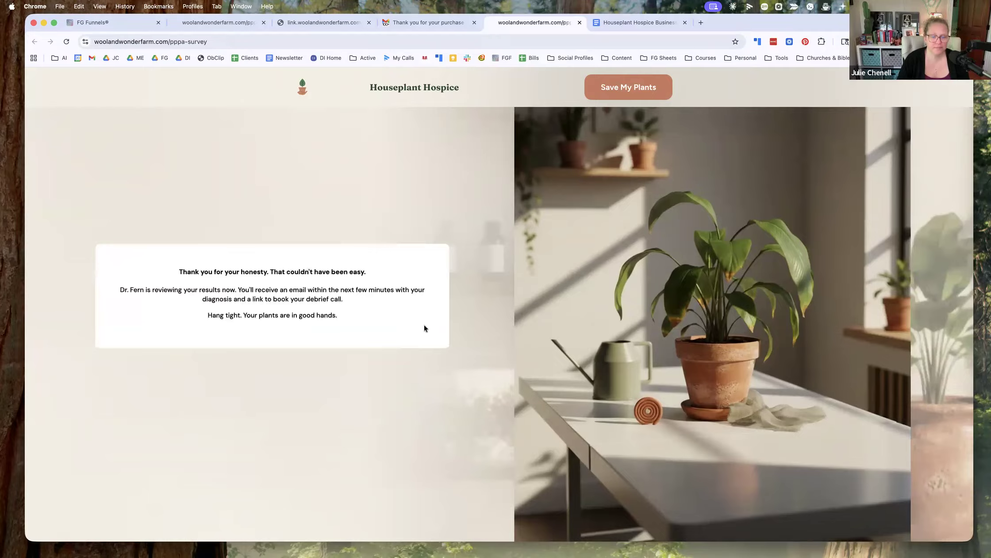
click(131, 25)
- Open the Execution Logs of the Survey Submitted Notification & Debrief Invite workflow
scroll(199, 172, up, 4)
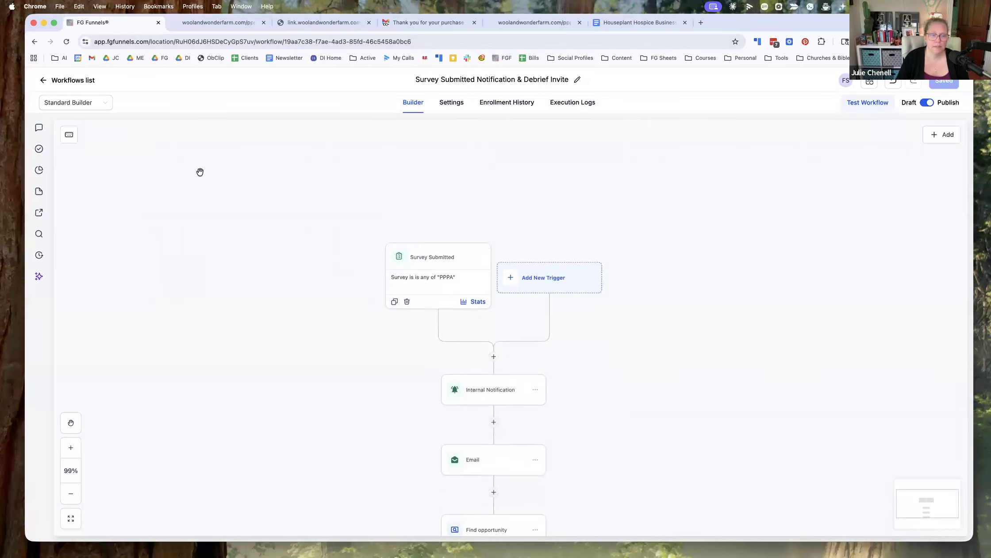
click(589, 105)
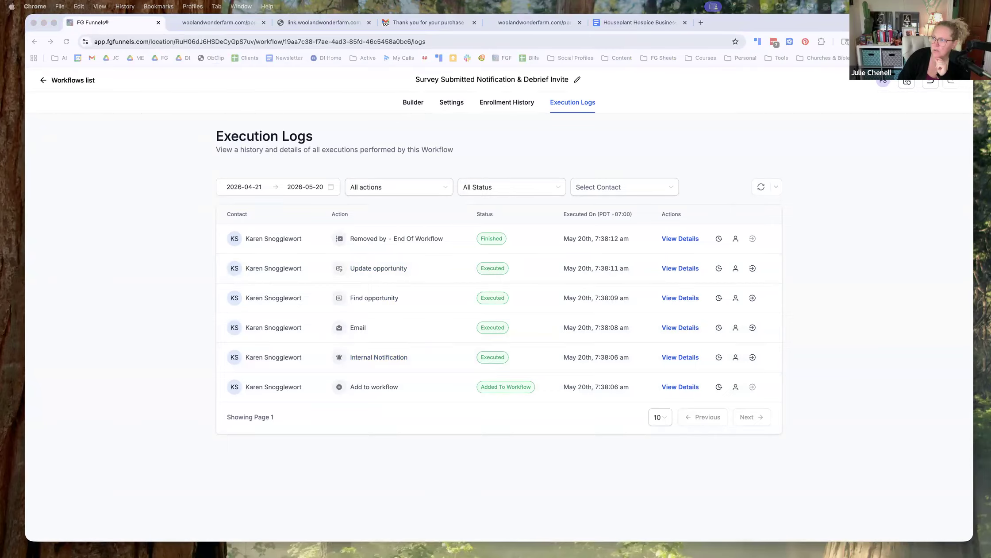
- Open the survey submission notification email and highlight the Question 1 and Watering answers
drag(714, 91, 300, 55)
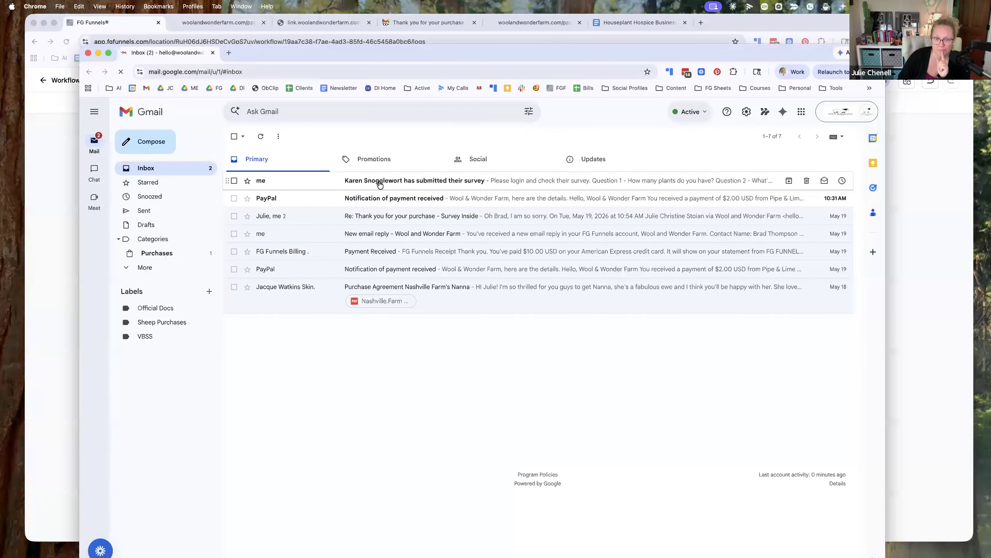
click(379, 184)
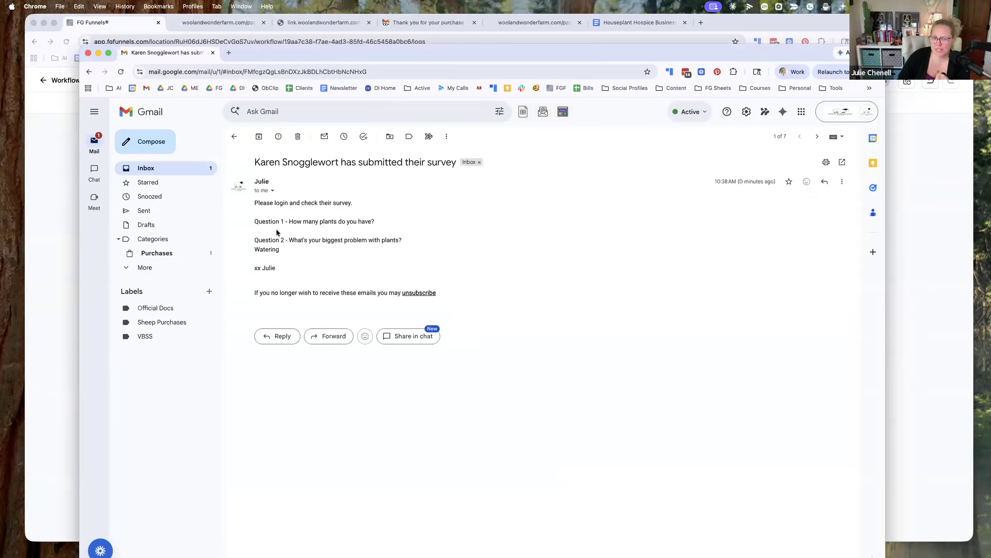
drag(374, 222, 403, 241)
drag(253, 251, 288, 255)
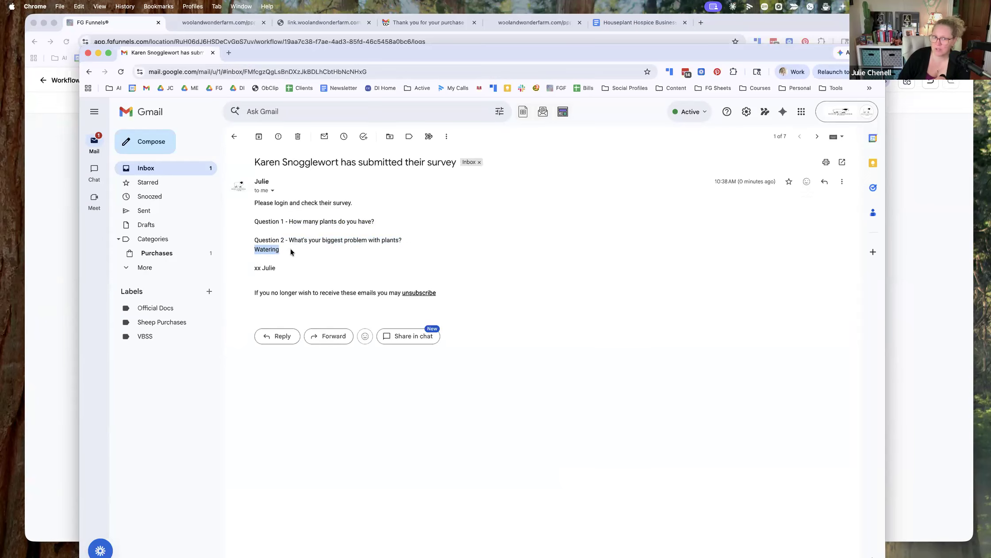
drag(455, 54, 990, 43)
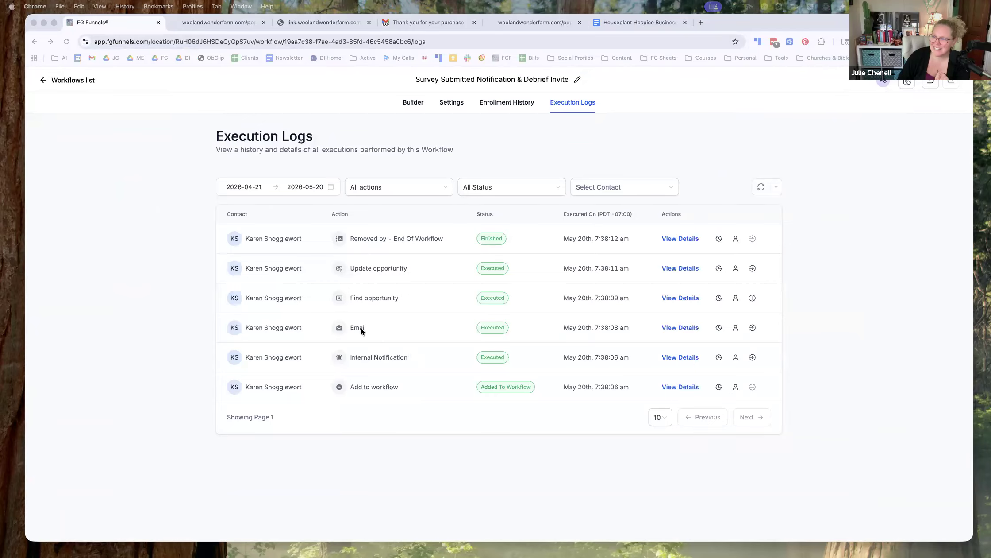
- Open the Plant Parent Diagnosis email in the other inbox, then return to the FG Funnels workflows list
click(428, 27)
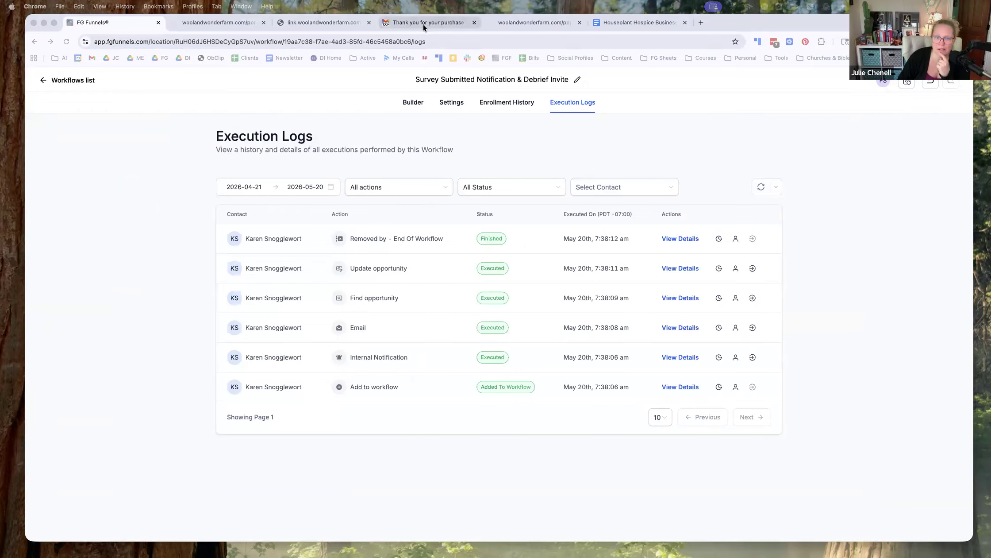
click(59, 140)
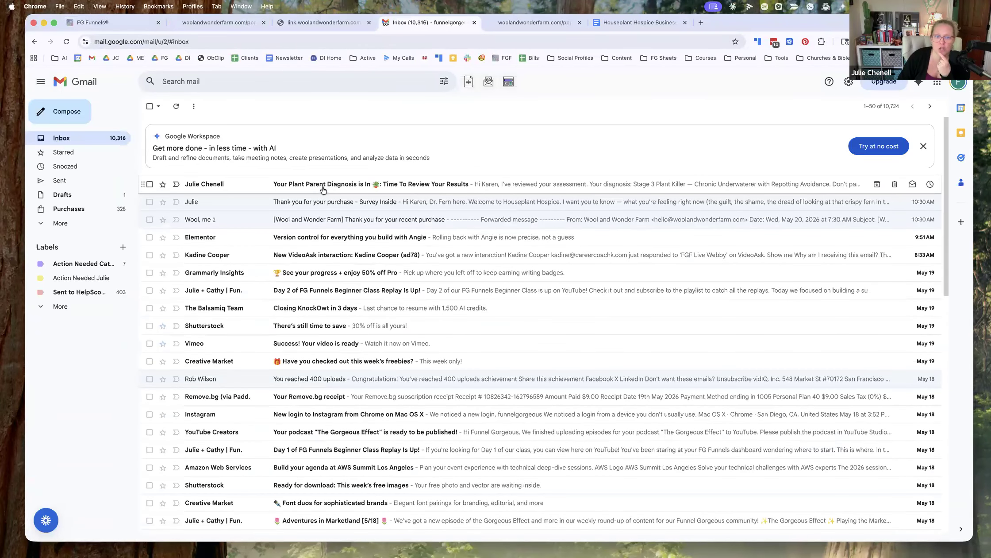
click(322, 188)
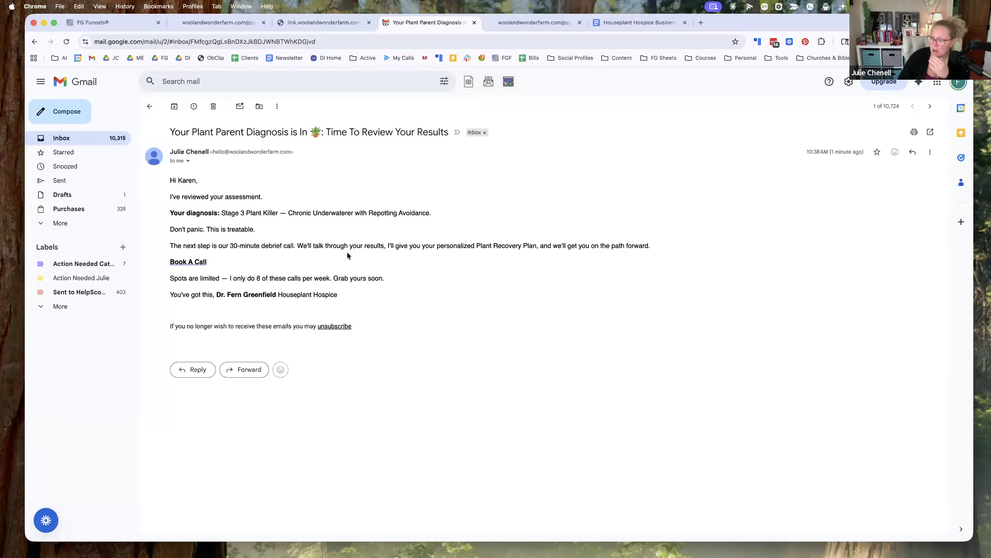
click(110, 22)
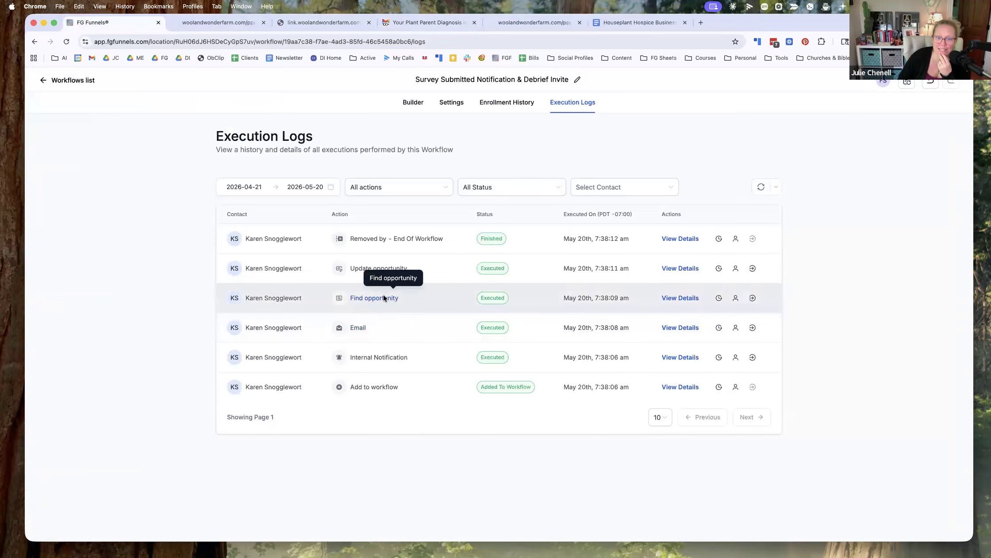
click(66, 81)
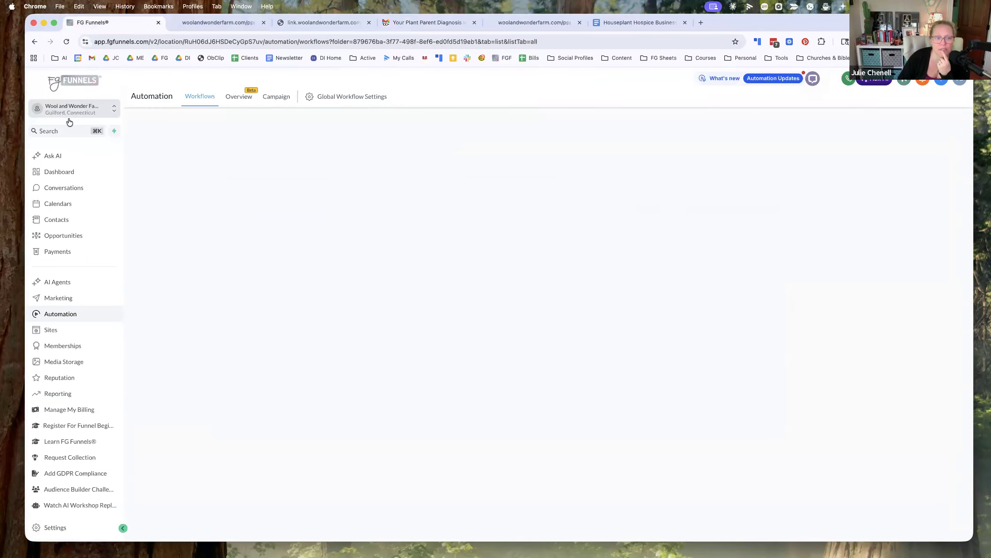
- Confirm on the Opportunities board that the $47.00 test opportunity is in Survey Submitted, then return to Automation
click(66, 236)
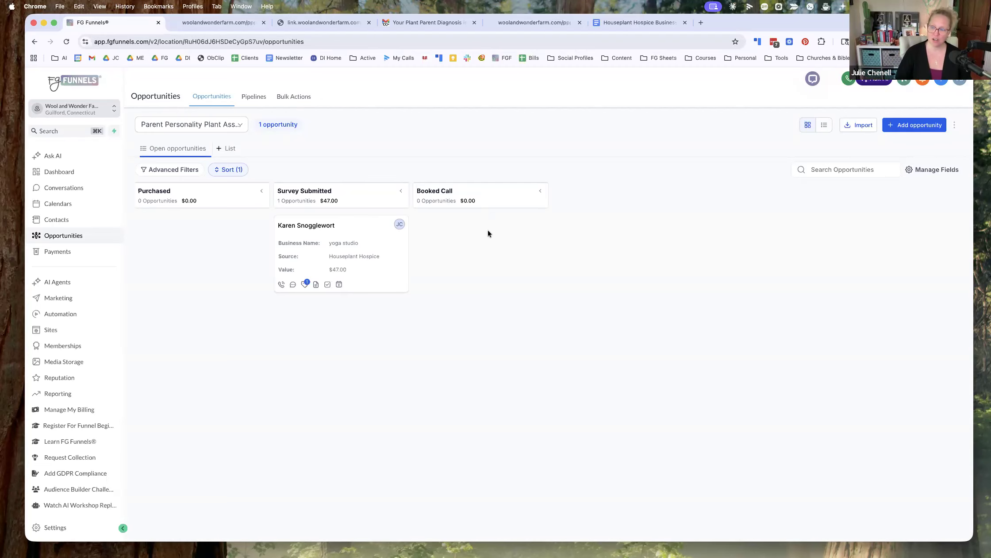
click(428, 22)
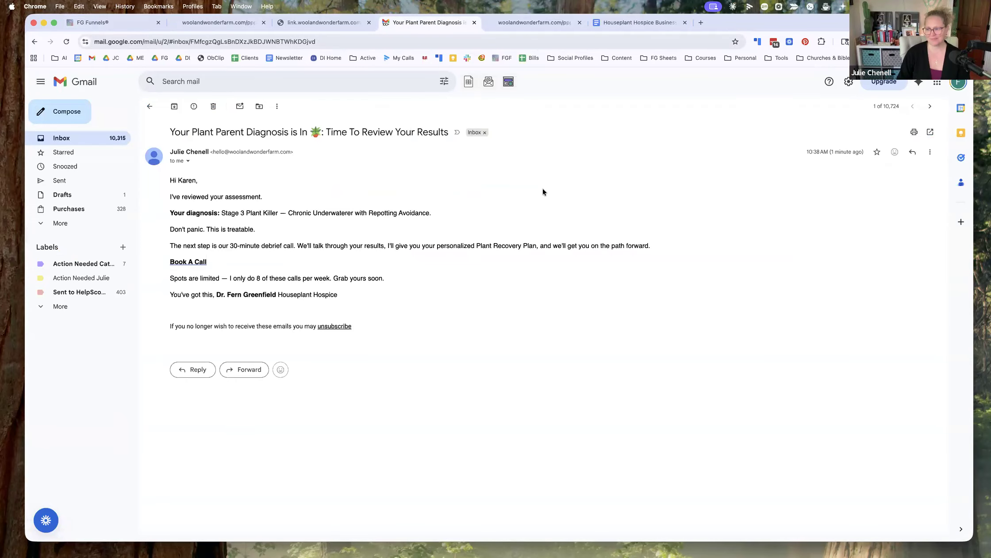
click(120, 21)
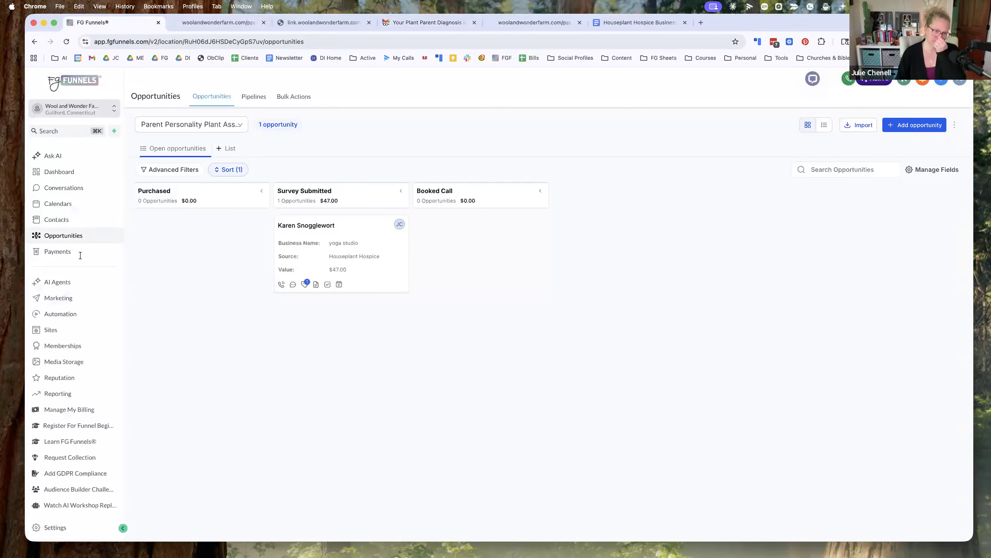
click(60, 315)
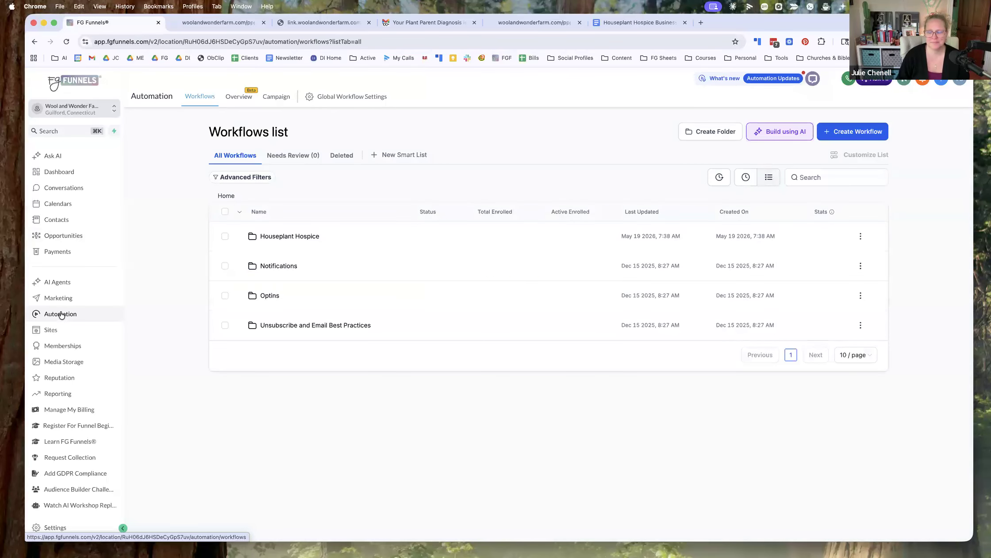
- In the Houseplant Hospice folder, create a new workflow from the Appointment Confirmation + Reminder template
click(301, 239)
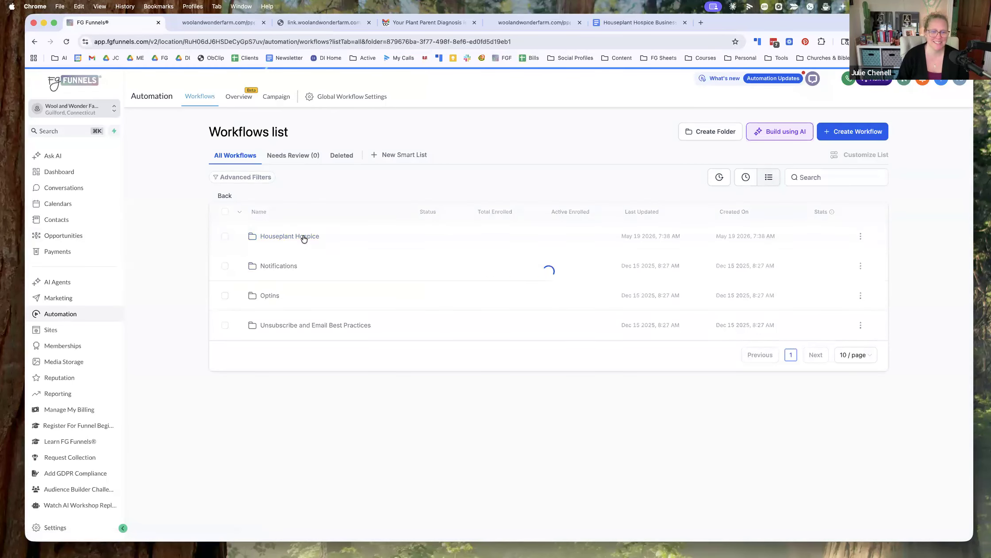
click(843, 132)
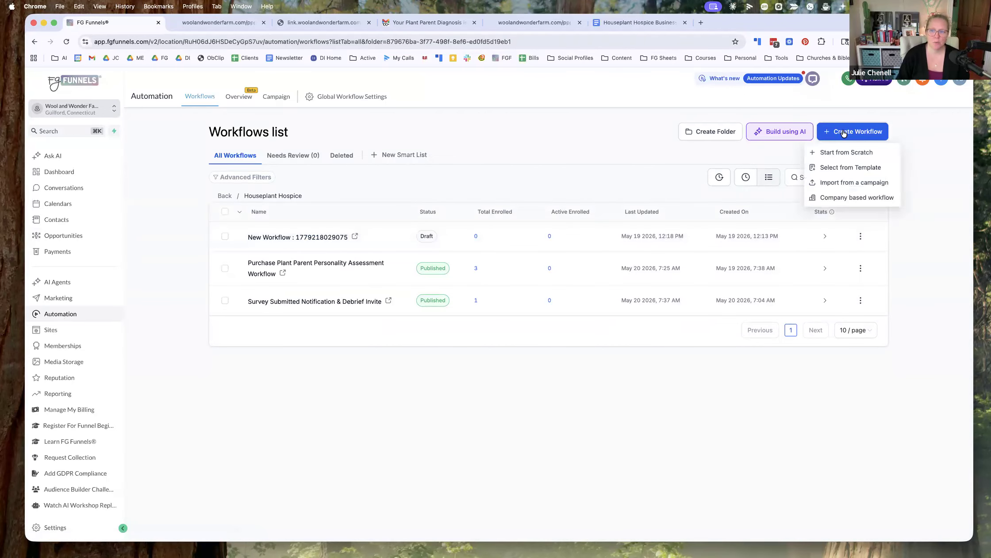
click(840, 168)
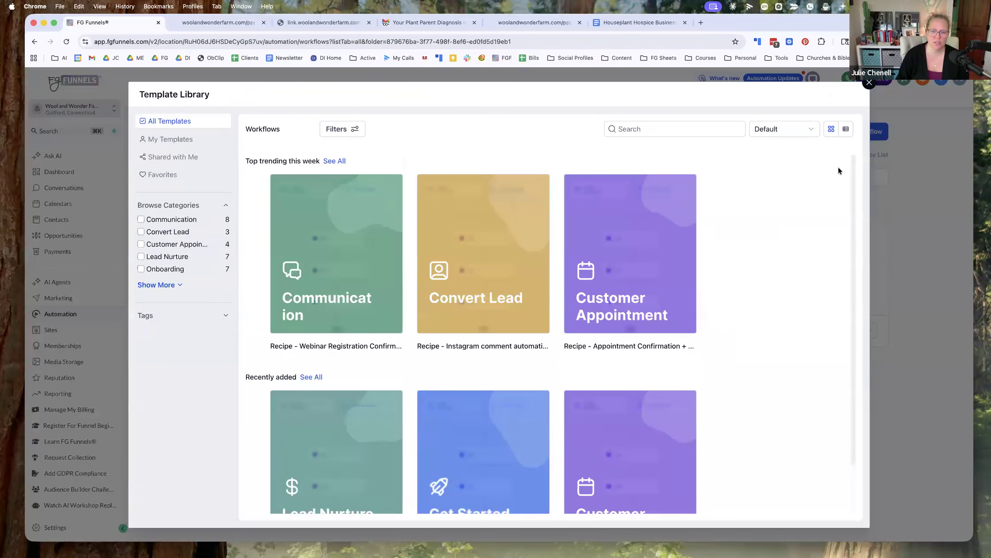
mouse_move(690, 252)
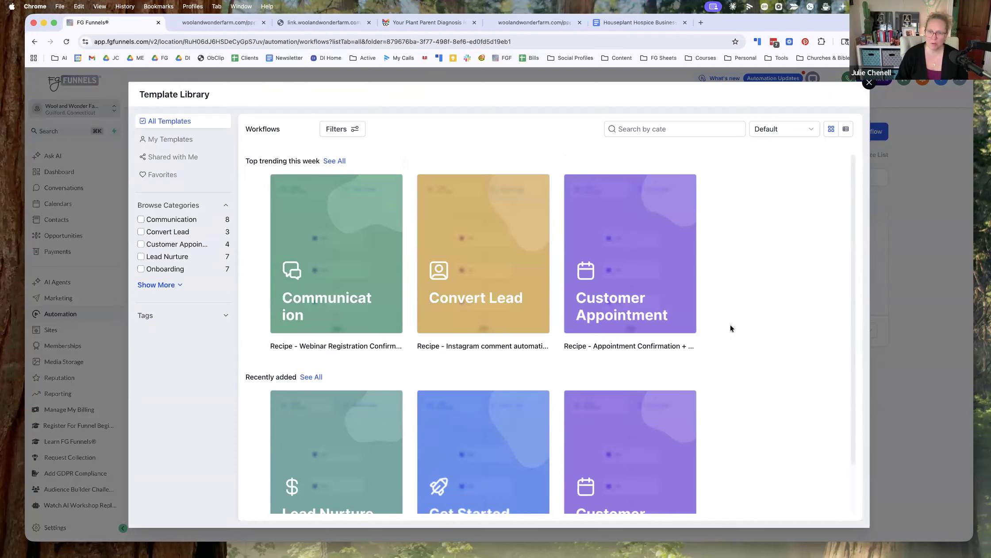
mouse_move(624, 295)
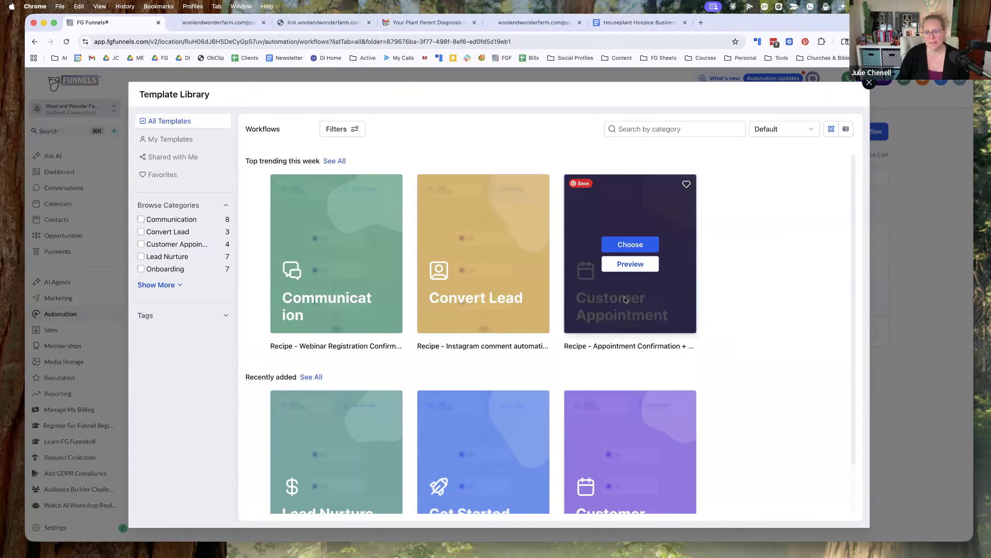
click(622, 245)
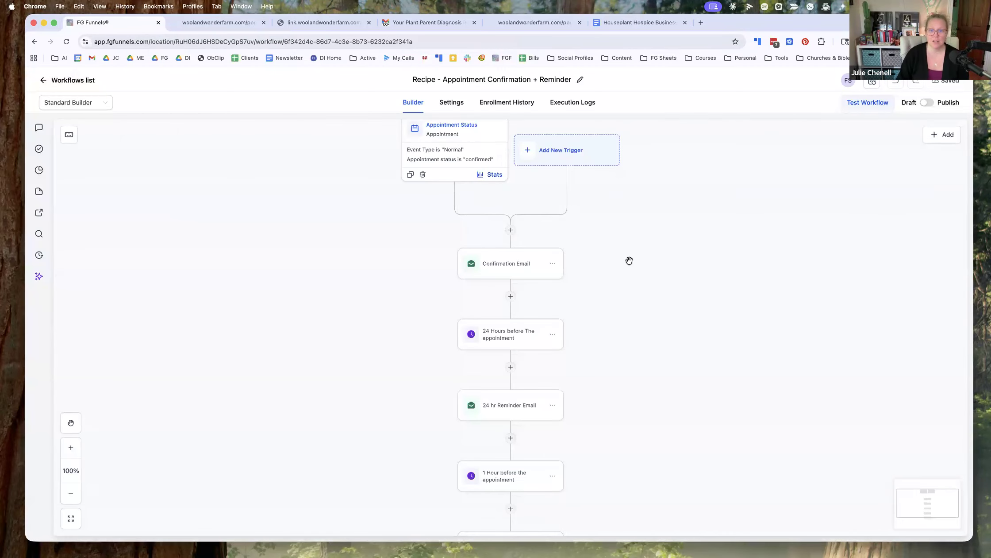
- Review the template's steps down to END, then open the Appointment Status trigger settings
scroll(629, 260, up, 1)
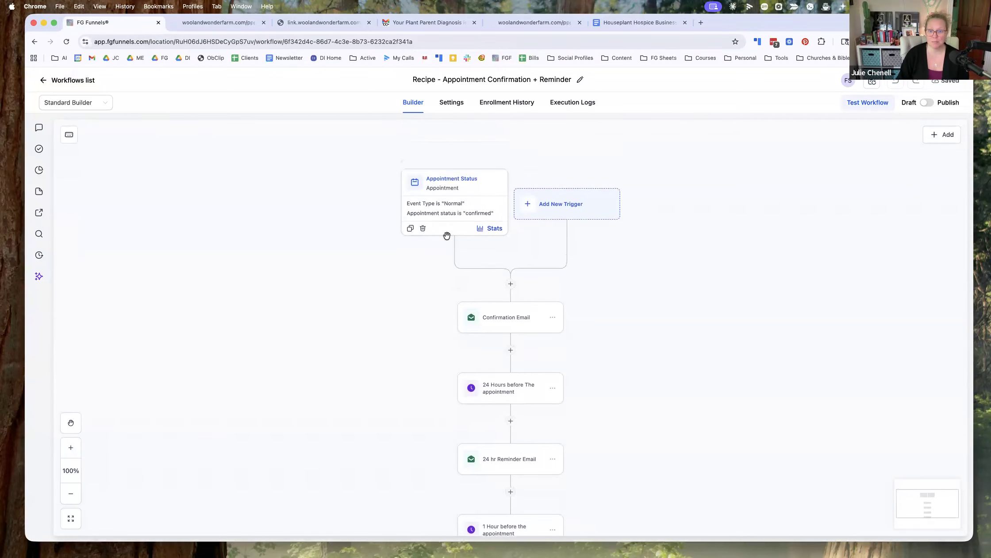
scroll(445, 234, down, 1)
scroll(448, 235, down, 4)
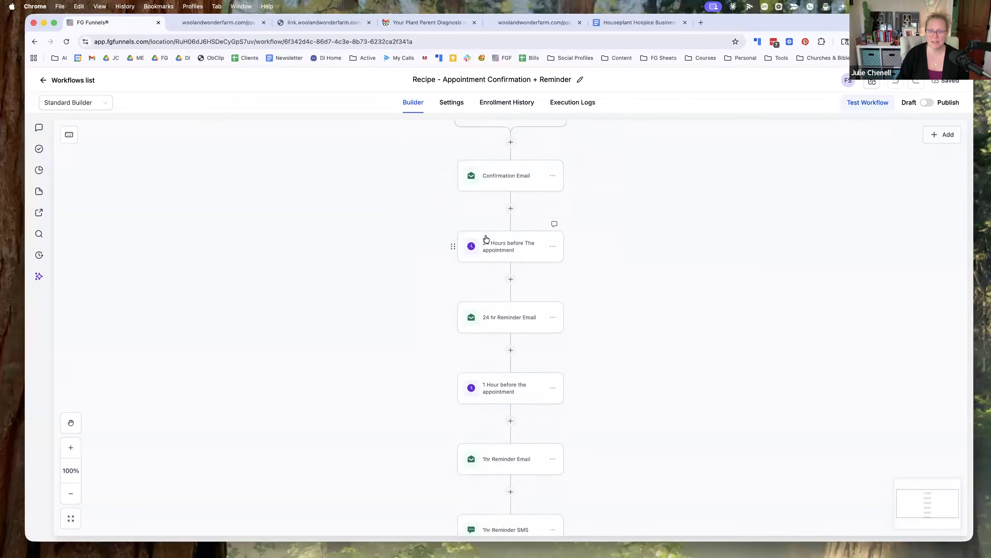
scroll(490, 295, down, 1)
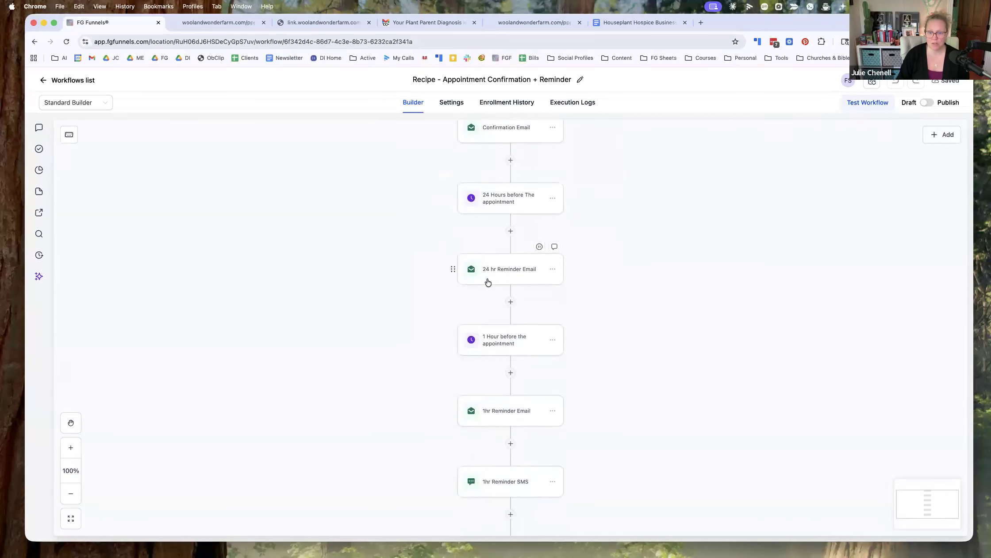
scroll(487, 281, down, 3)
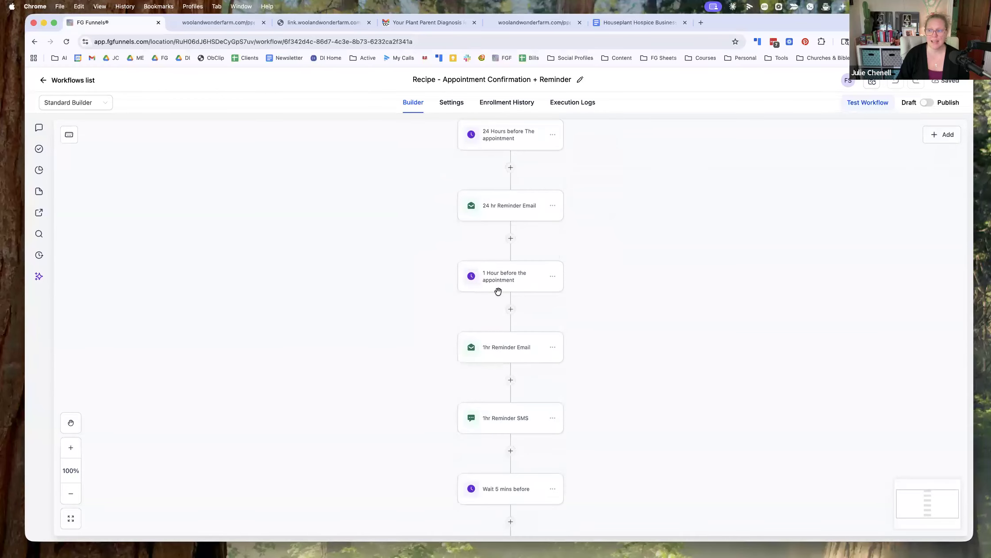
scroll(484, 265, down, 2)
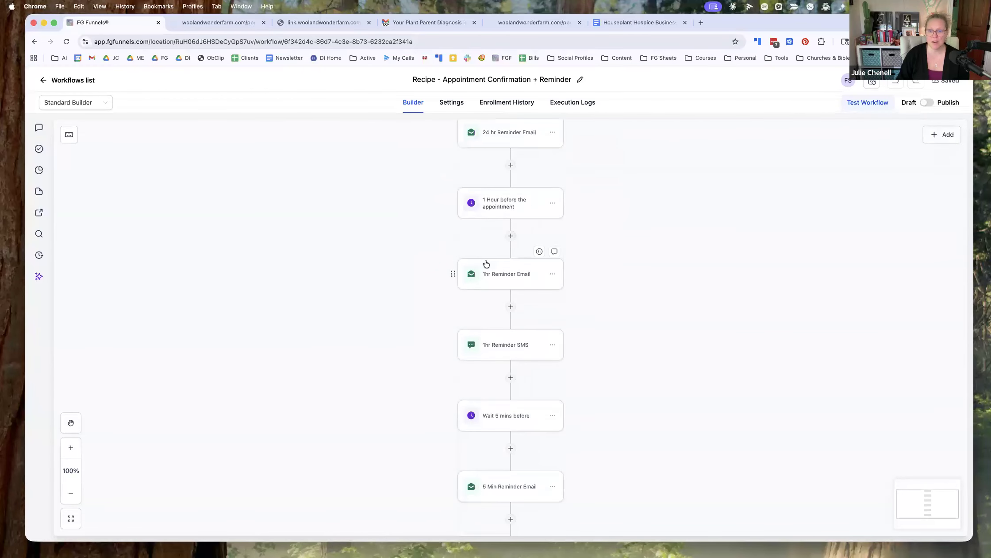
scroll(486, 275, down, 2)
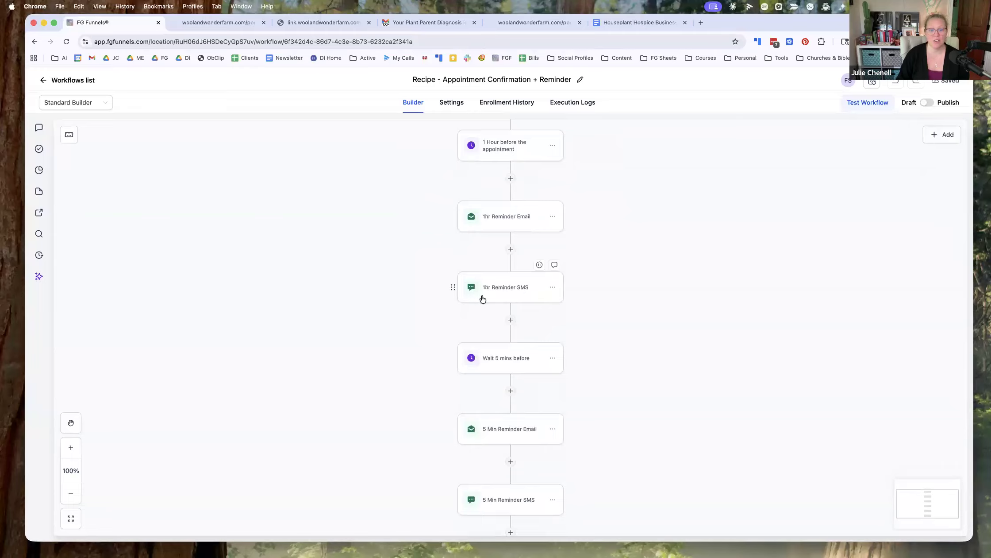
scroll(499, 299, down, 3)
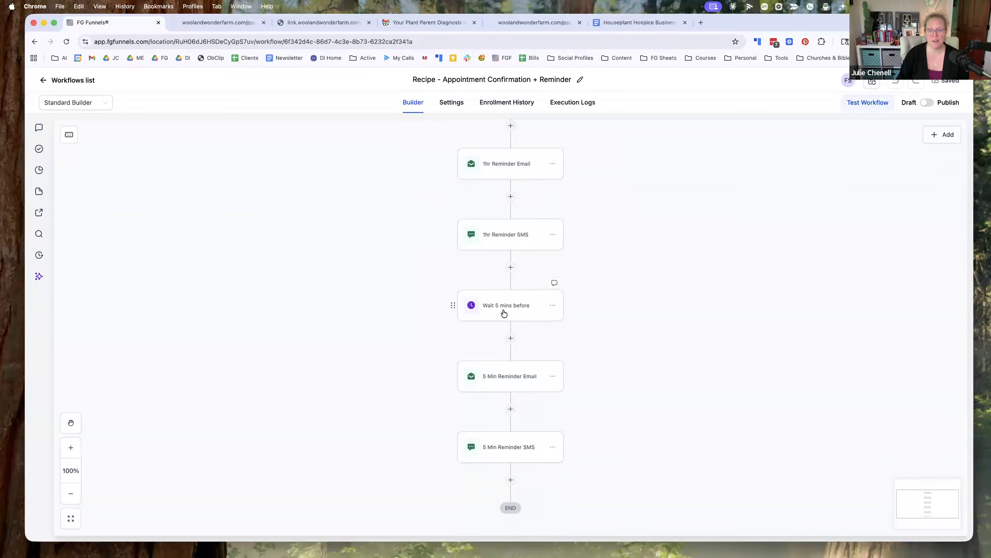
scroll(487, 305, down, 1)
scroll(483, 319, down, 1)
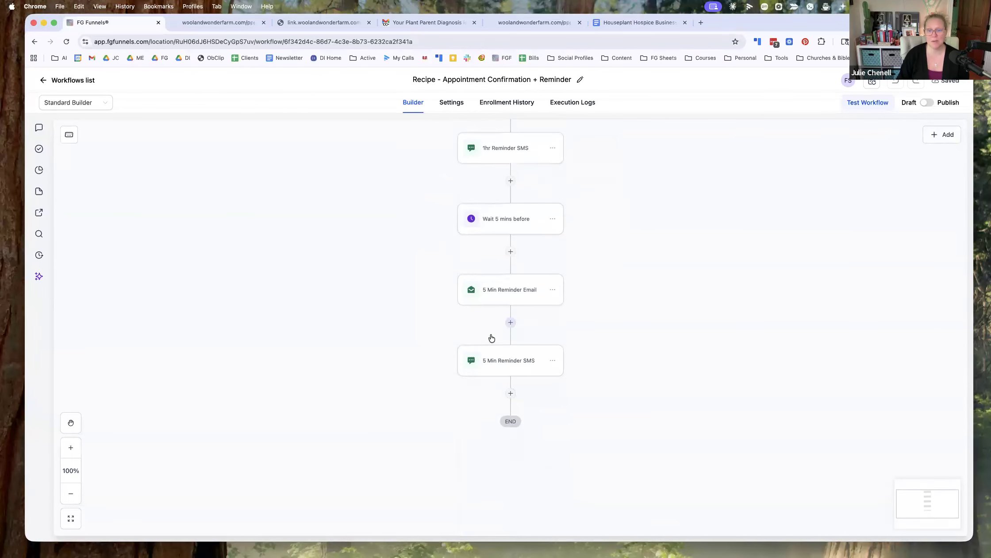
scroll(496, 345, down, 2)
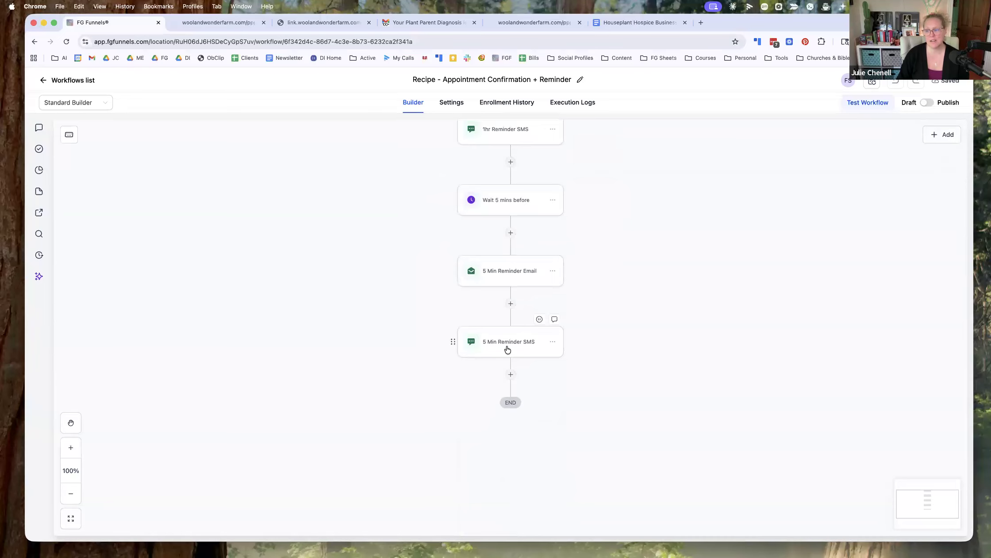
scroll(508, 349, up, 15)
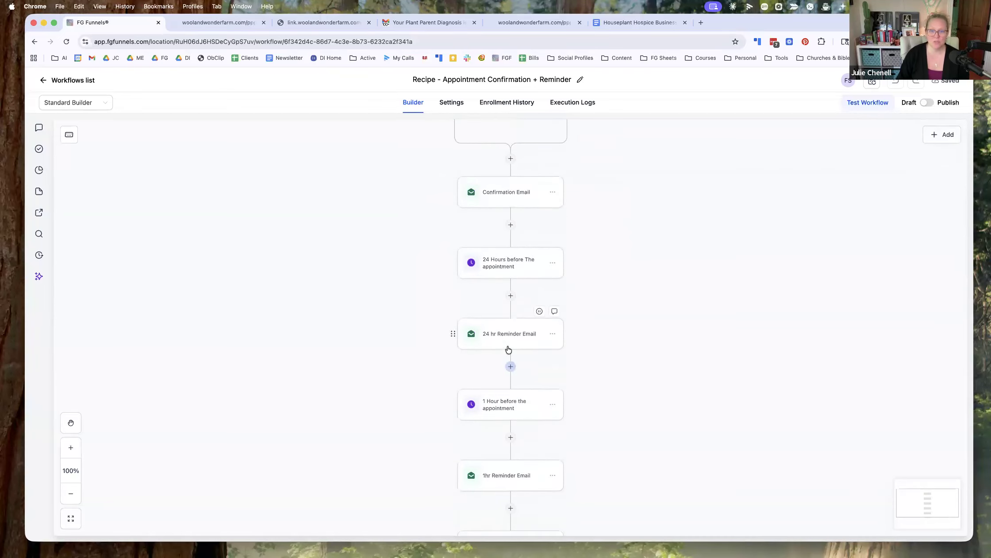
scroll(508, 349, up, 2)
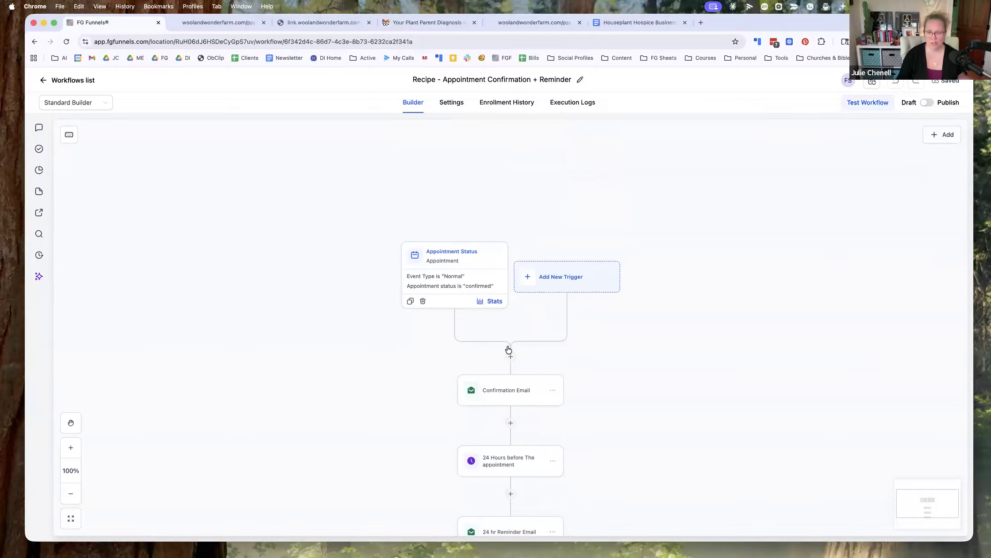
scroll(509, 354, down, 4)
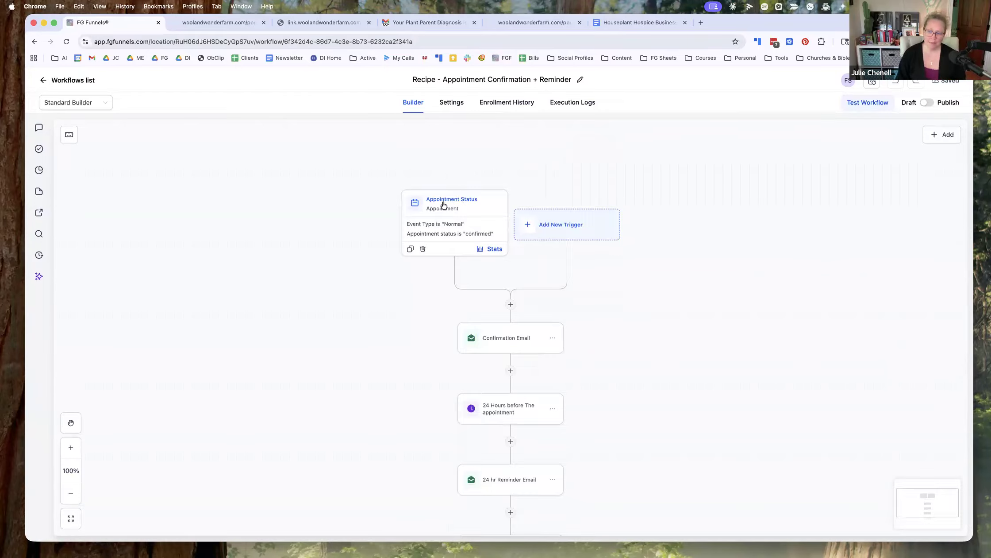
scroll(442, 204, down, 1)
scroll(444, 205, down, 1)
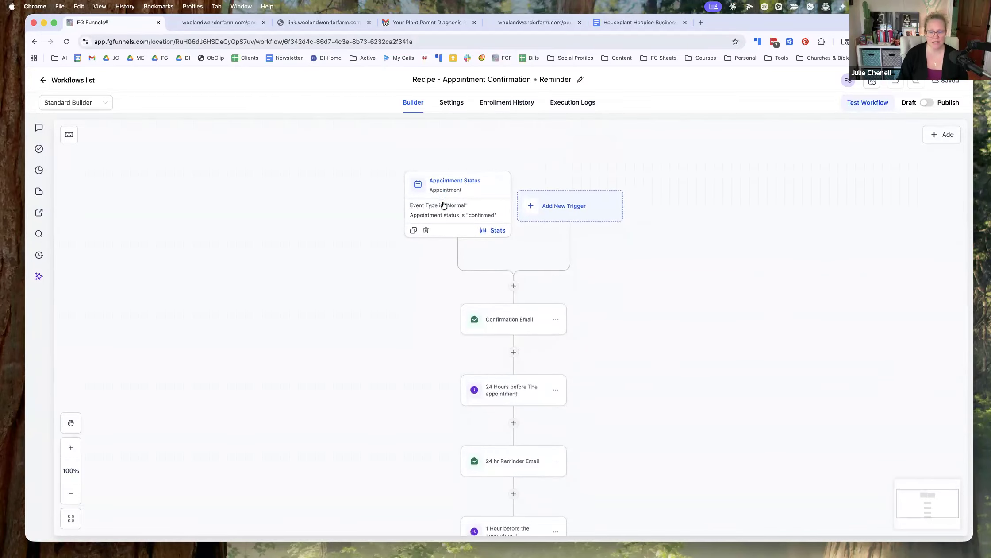
click(468, 188)
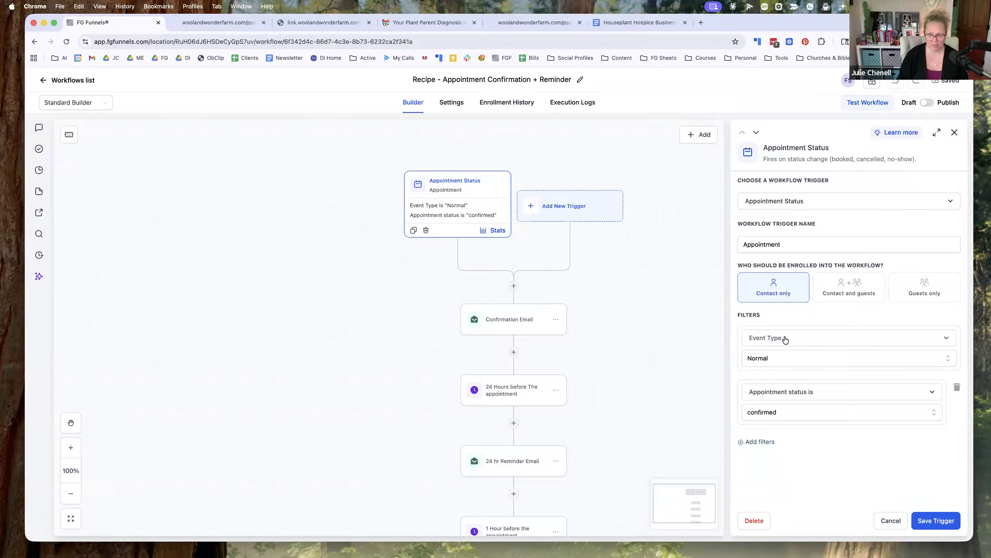
- Add an In calendar filter limiting the trigger to the PPPA Debrief Call calendar
click(845, 395)
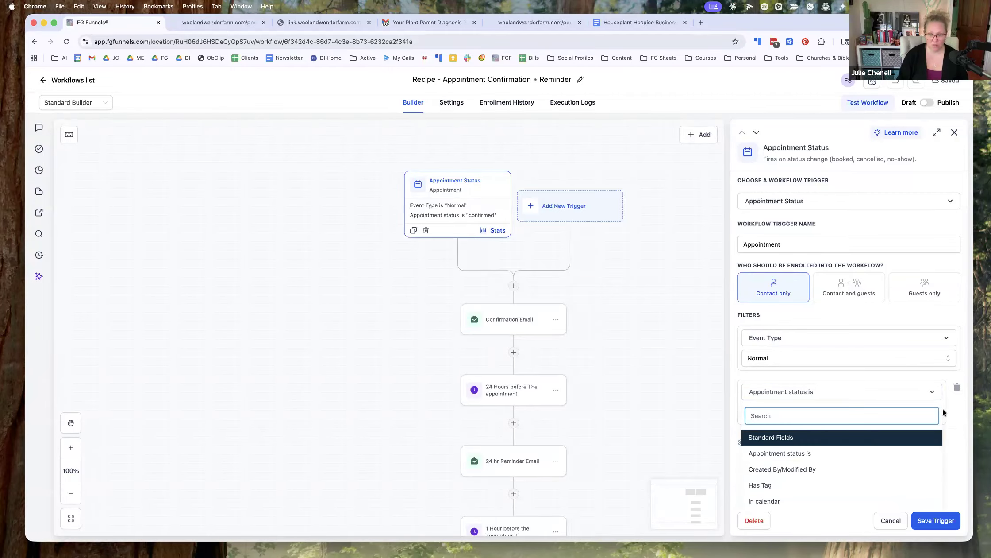
click(952, 428)
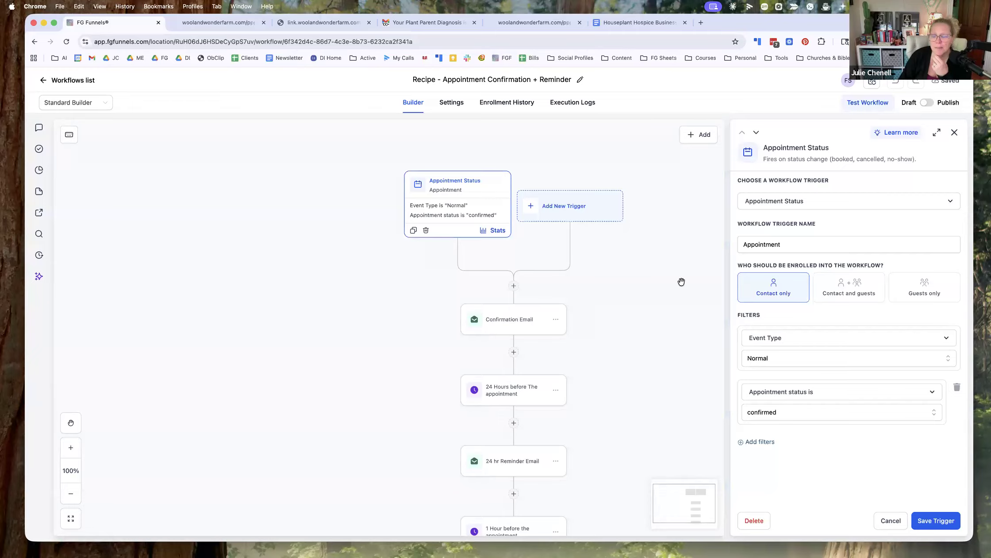
scroll(619, 282, down, 3)
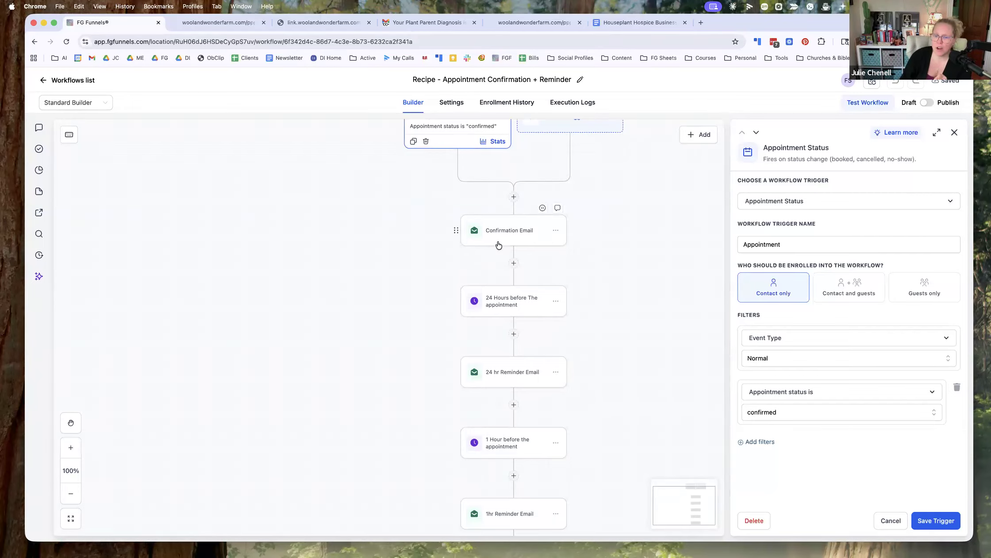
scroll(499, 245, down, 1)
scroll(499, 245, down, 15)
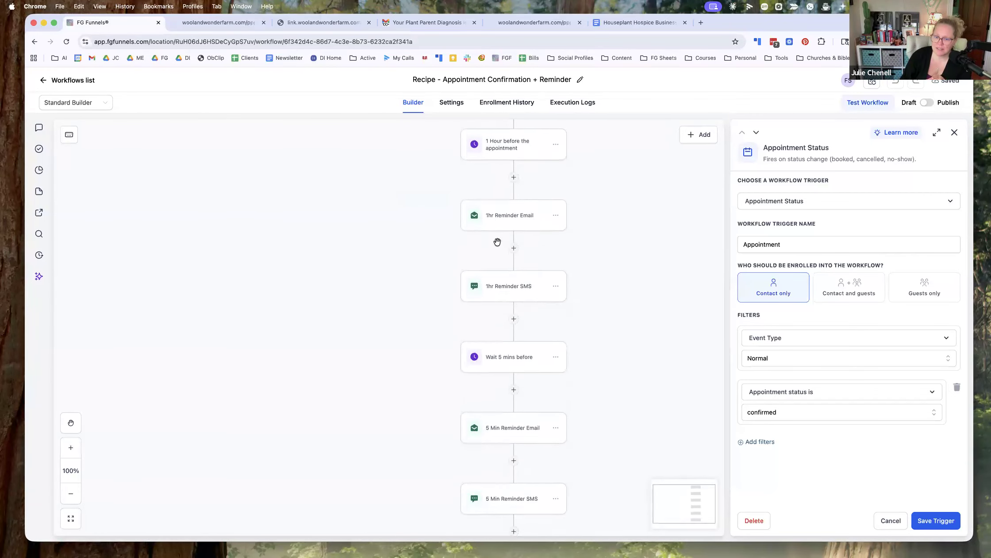
scroll(498, 241, down, 4)
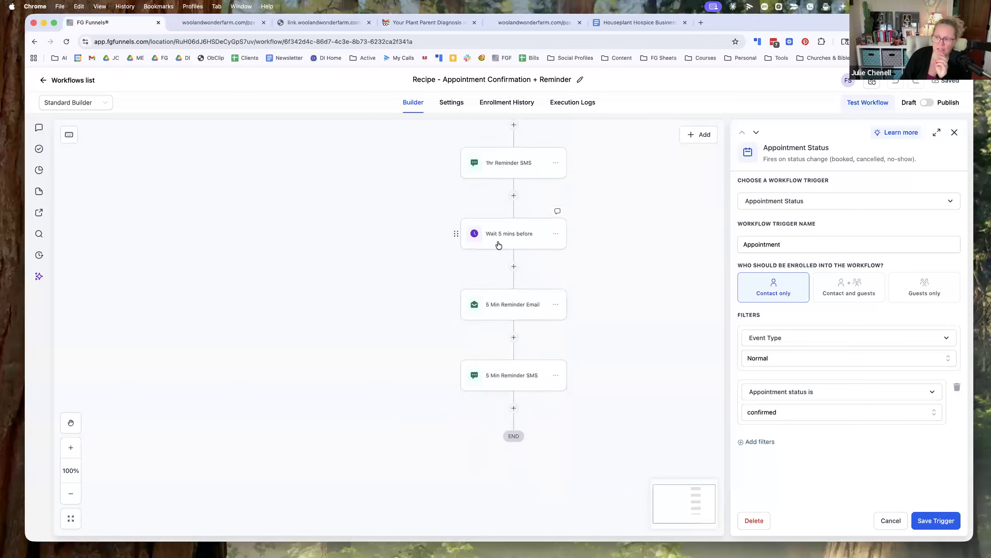
scroll(499, 245, down, 4)
scroll(498, 242, up, 20)
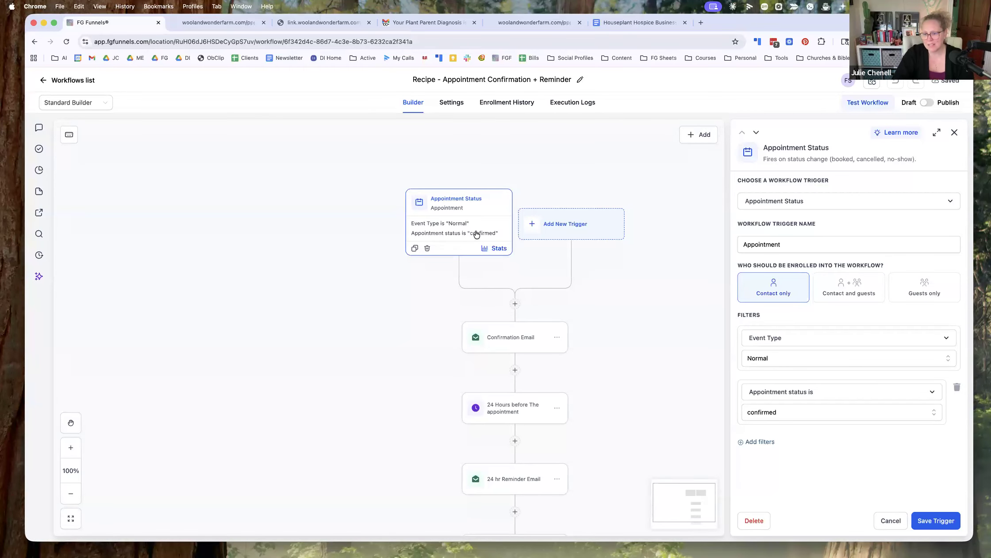
click(758, 443)
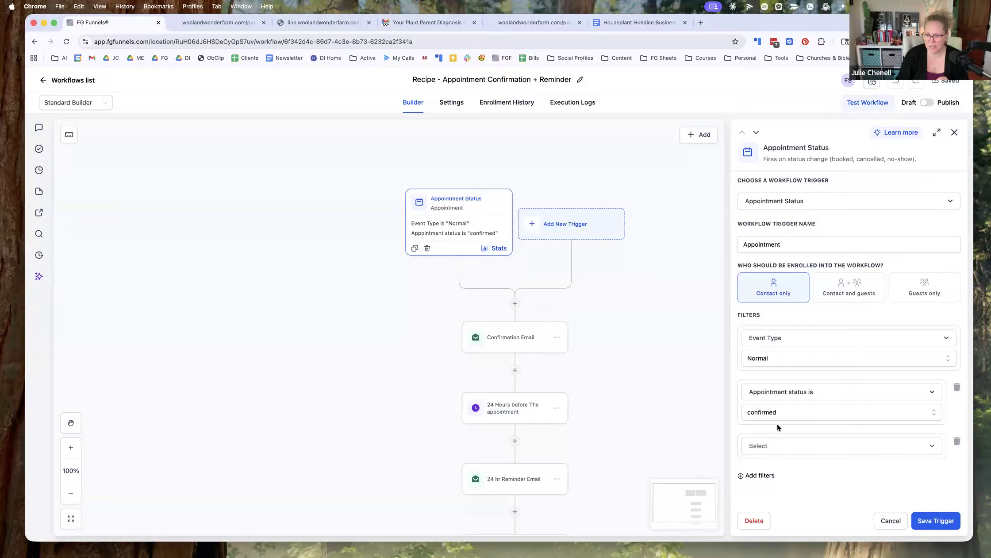
click(762, 446)
scroll(762, 446, down, 2)
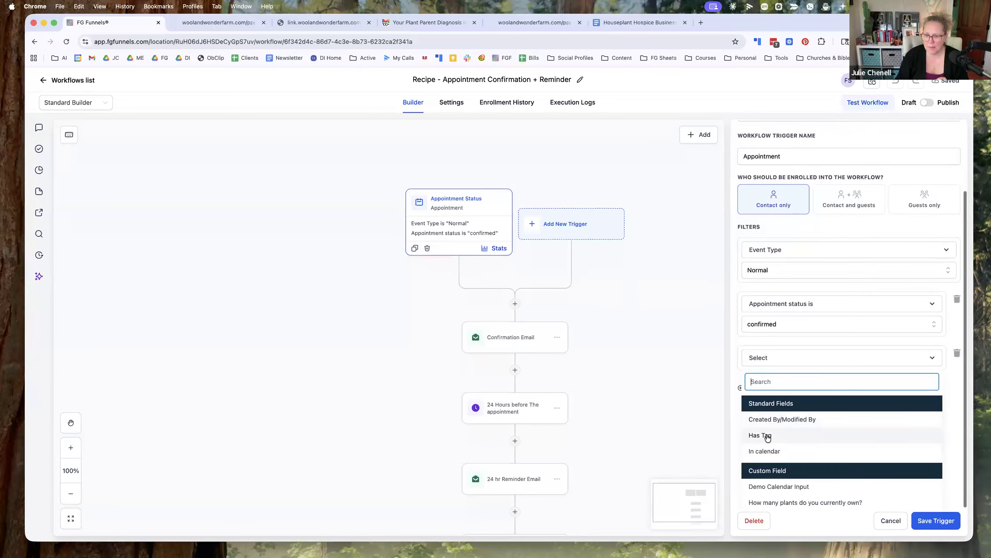
click(761, 450)
click(767, 455)
scroll(770, 464, down, 1)
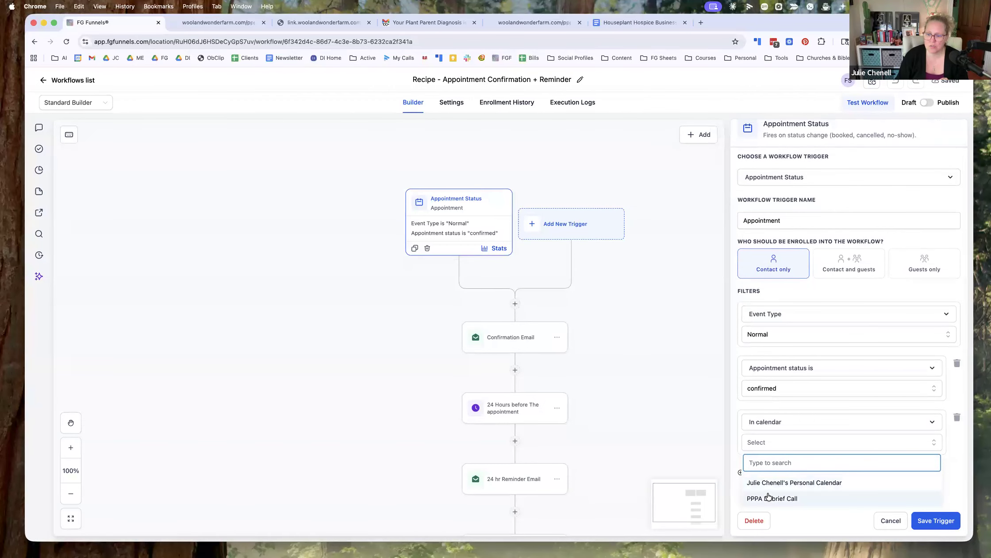
click(769, 497)
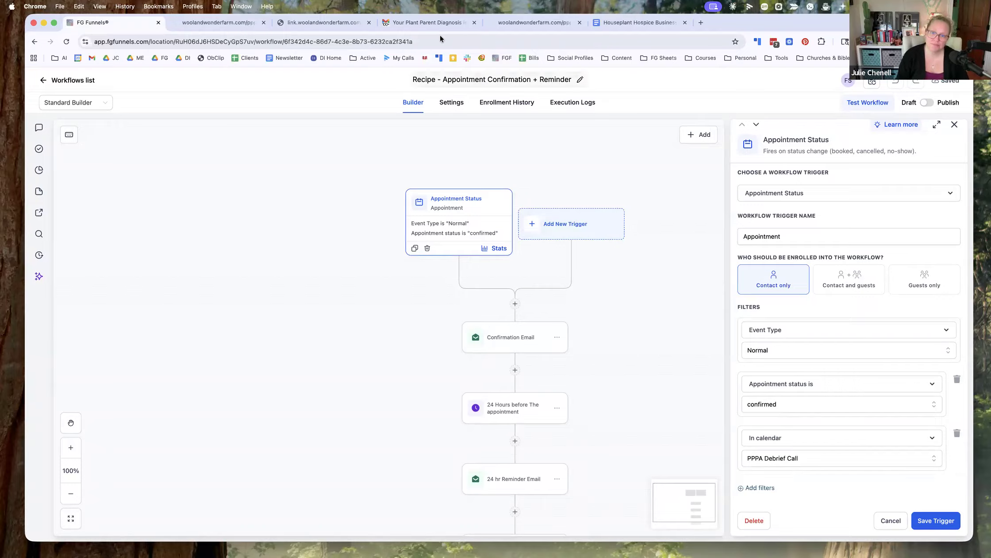
- Retitle the workflow 'PPA Debrief Call - Appointment Confirmation + Reminder' and save the trigger
click(439, 79)
click(437, 80)
drag(436, 79, 411, 81)
text(PPA)
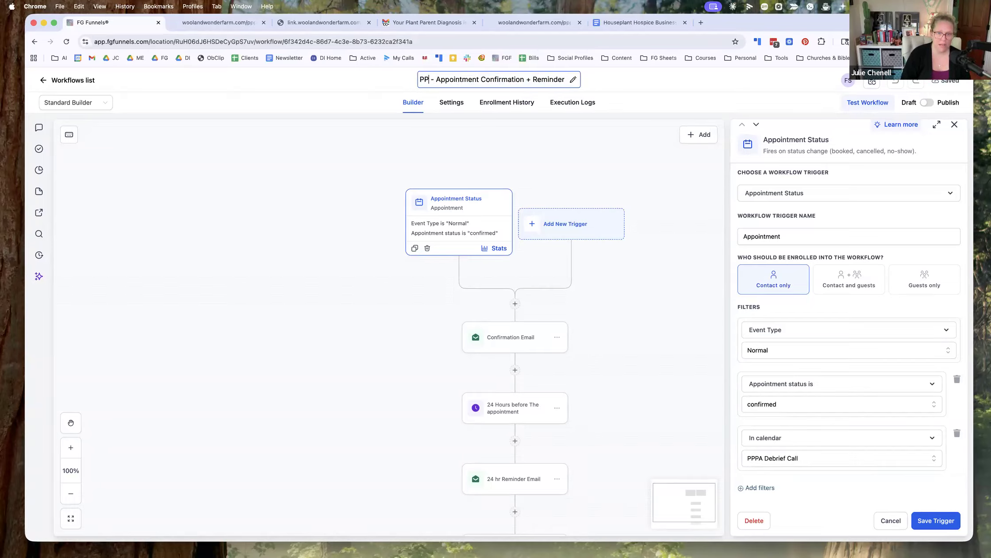
text( Def)
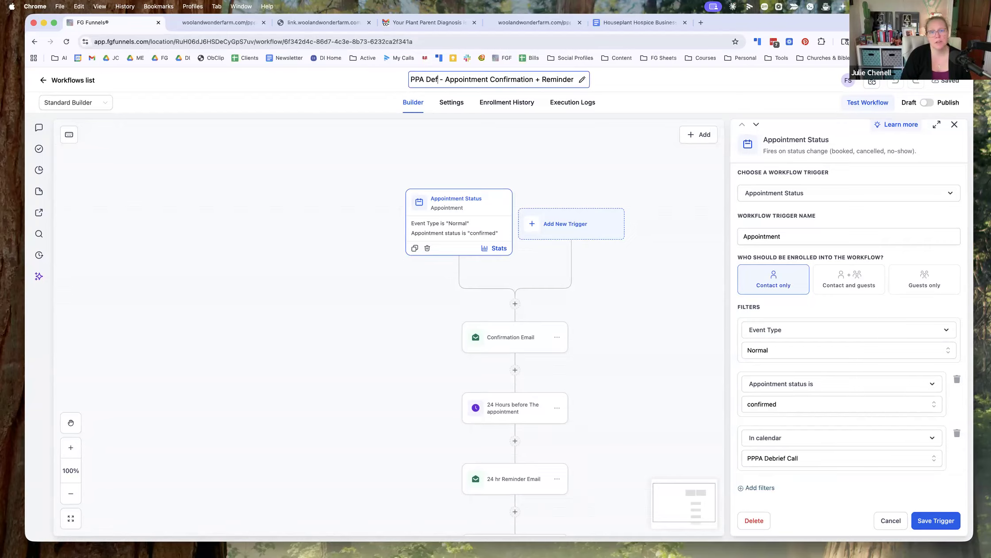
key(BackSpace)
text(brief Call)
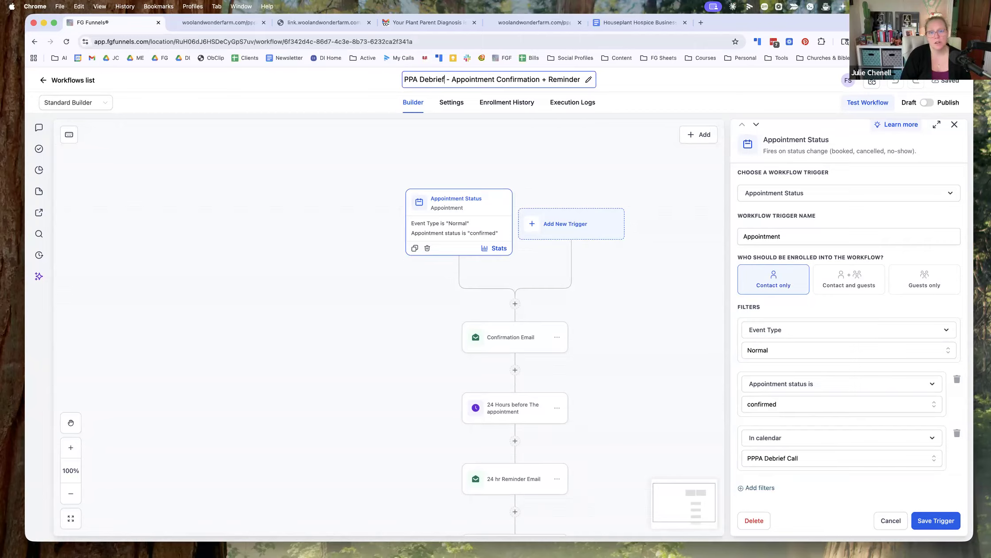
key(Return)
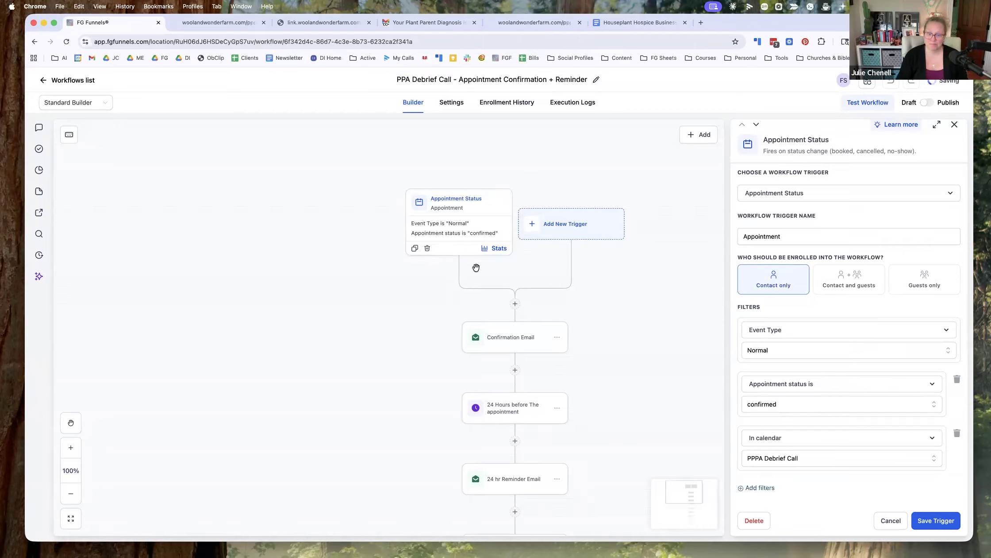
click(936, 527)
click(529, 340)
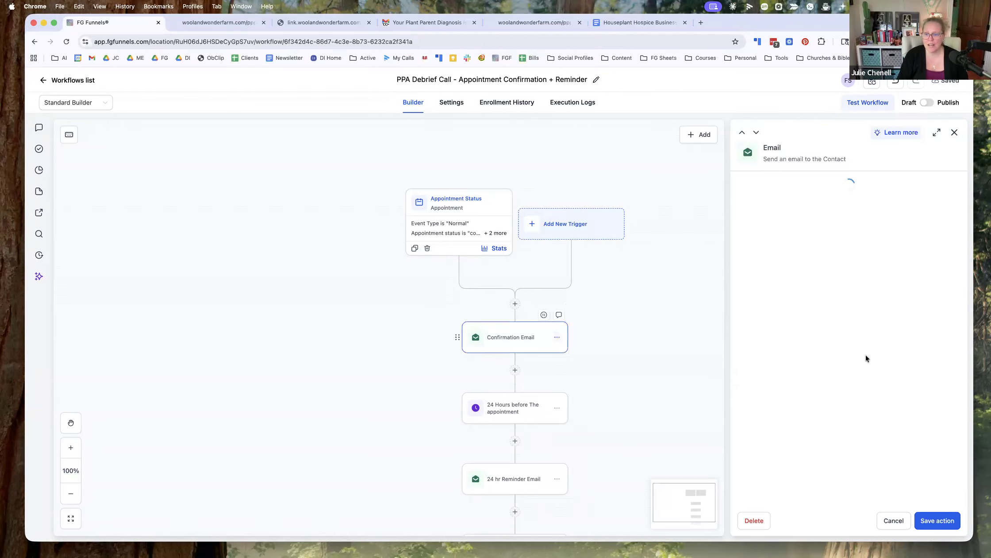
scroll(866, 357, down, 6)
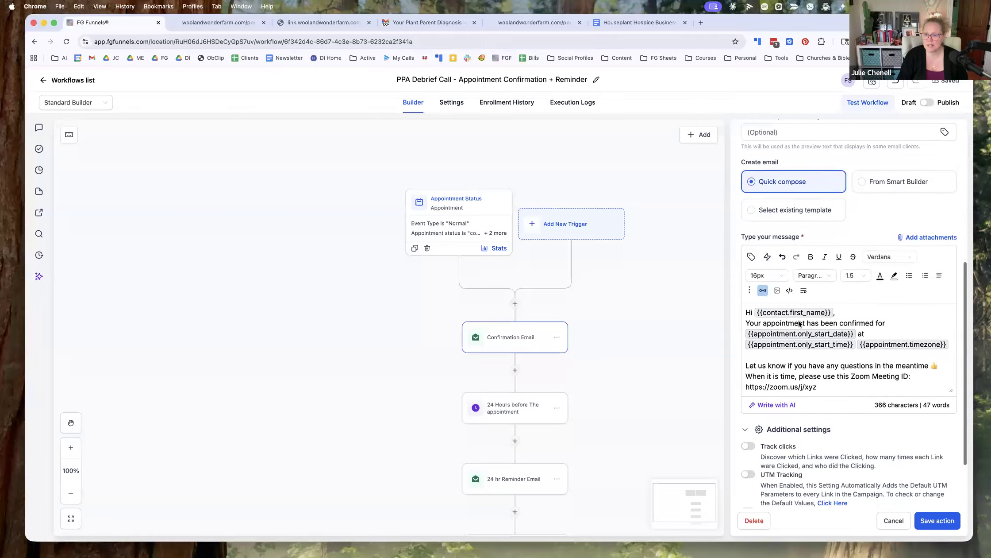
scroll(800, 324, down, 5)
scroll(805, 355, up, 10)
scroll(804, 355, up, 3)
click(953, 135)
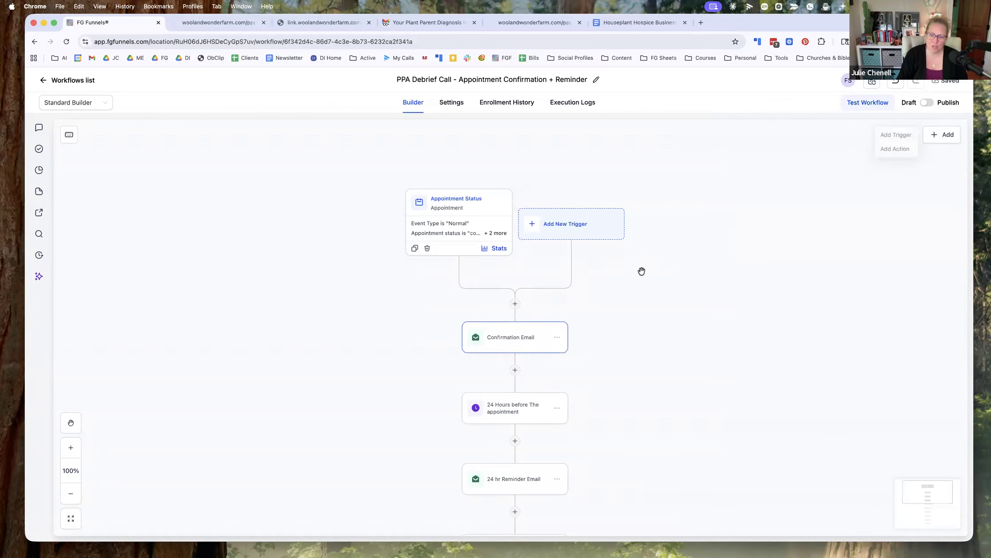
scroll(642, 271, down, 5)
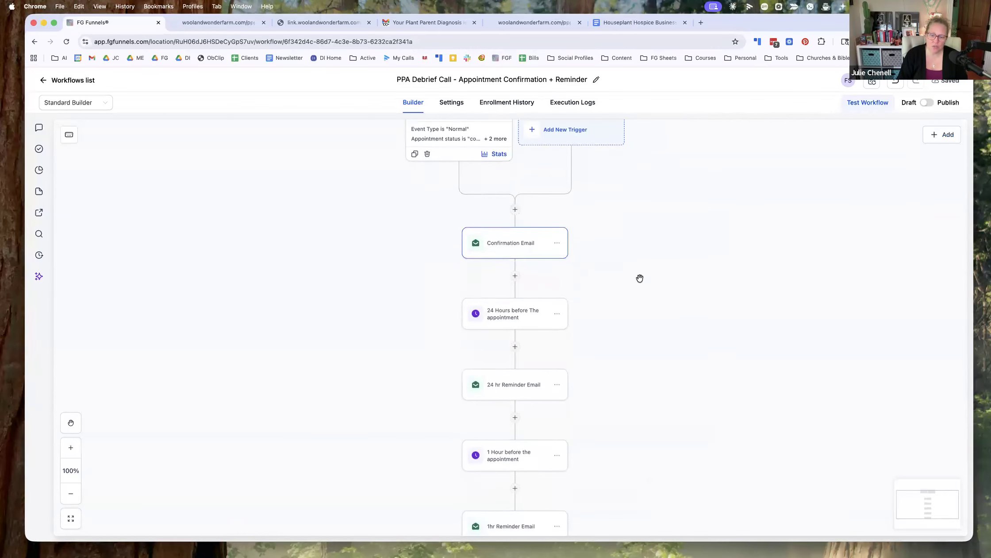
scroll(640, 278, down, 2)
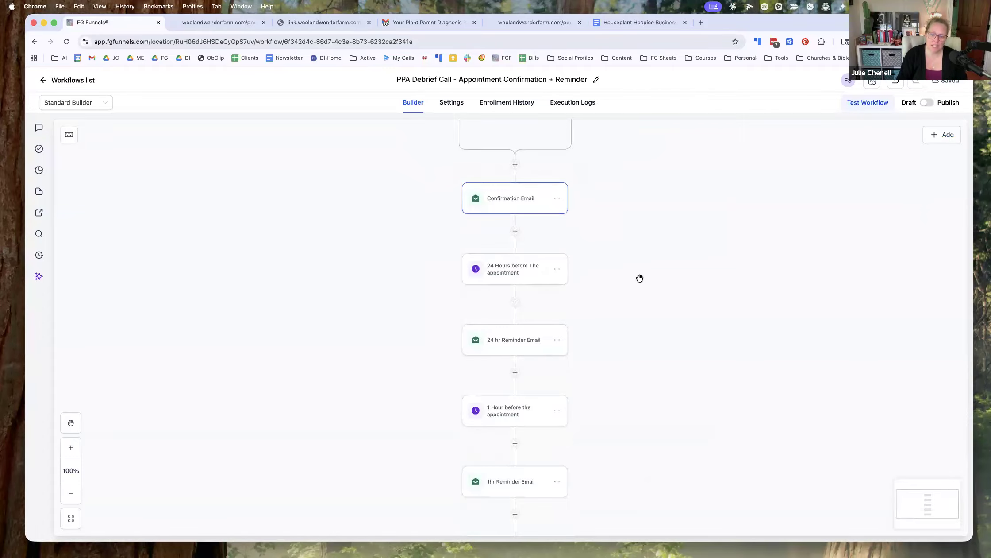
scroll(640, 278, up, 5)
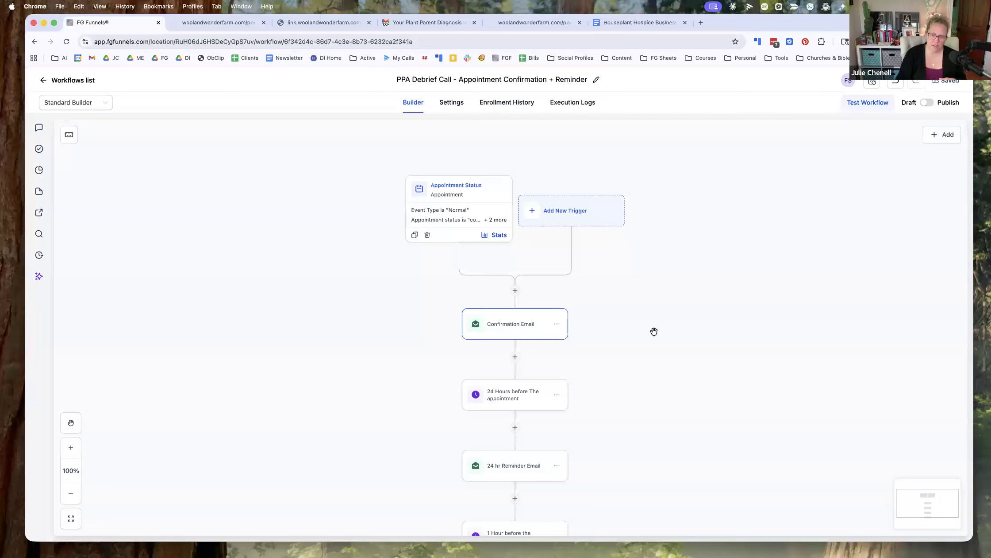
scroll(654, 331, down, 2)
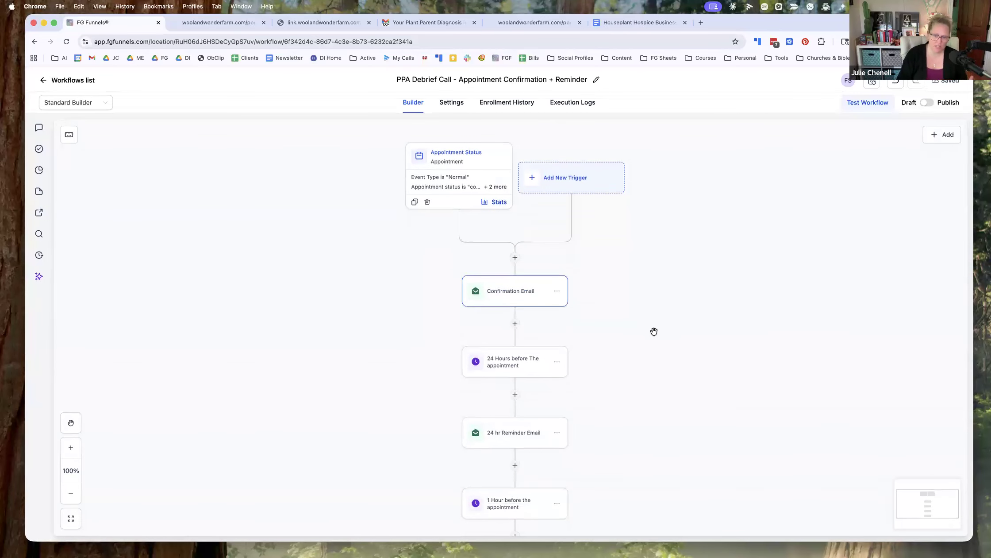
scroll(585, 346, down, 4)
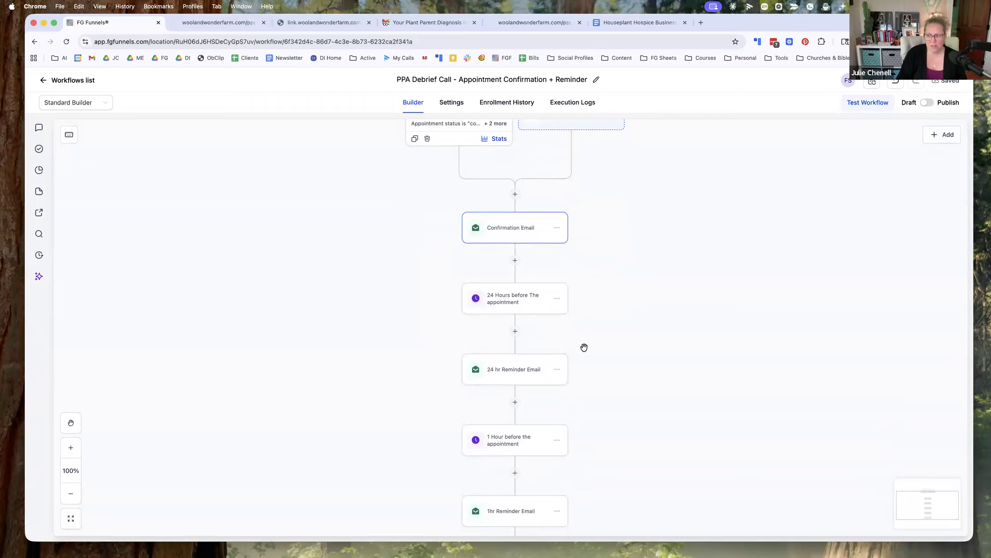
scroll(612, 293, up, 4)
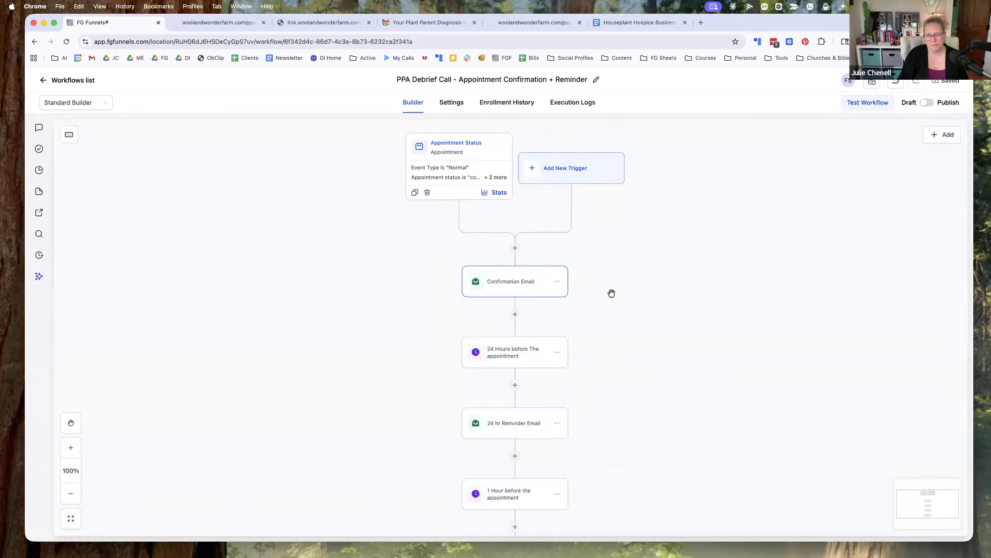
- Add a Find opportunity step matching Pipeline Parent Personality Plant Assessment and stage Survey Submitted
click(516, 253)
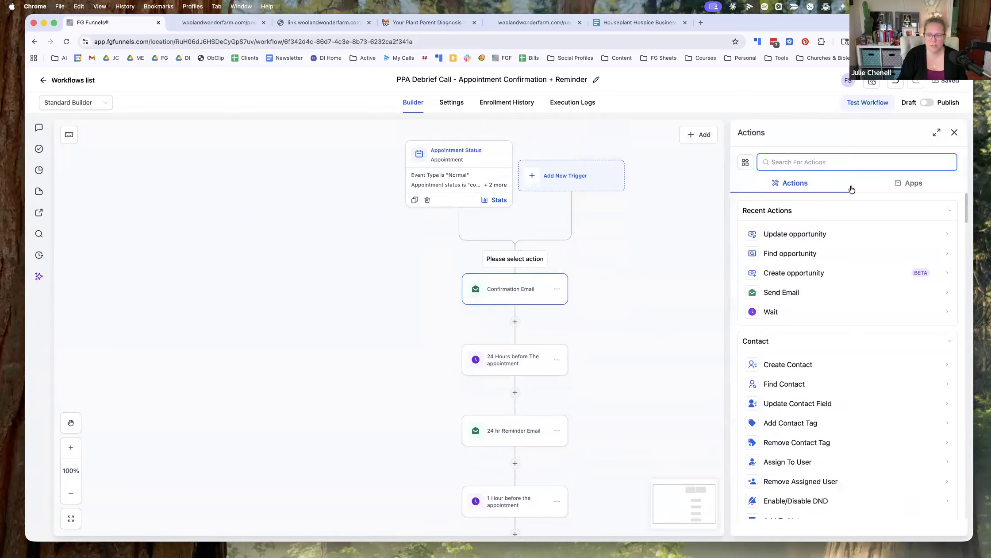
click(804, 253)
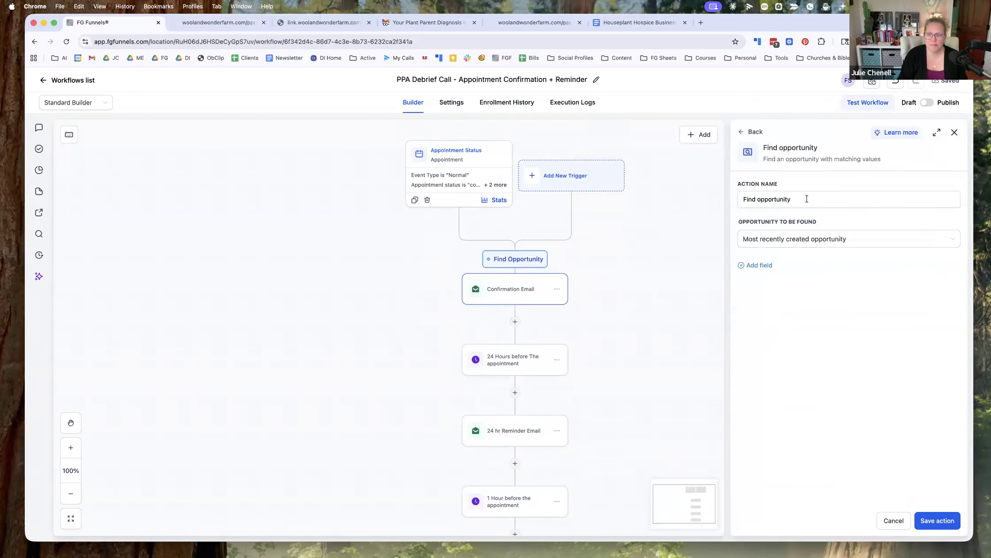
click(760, 264)
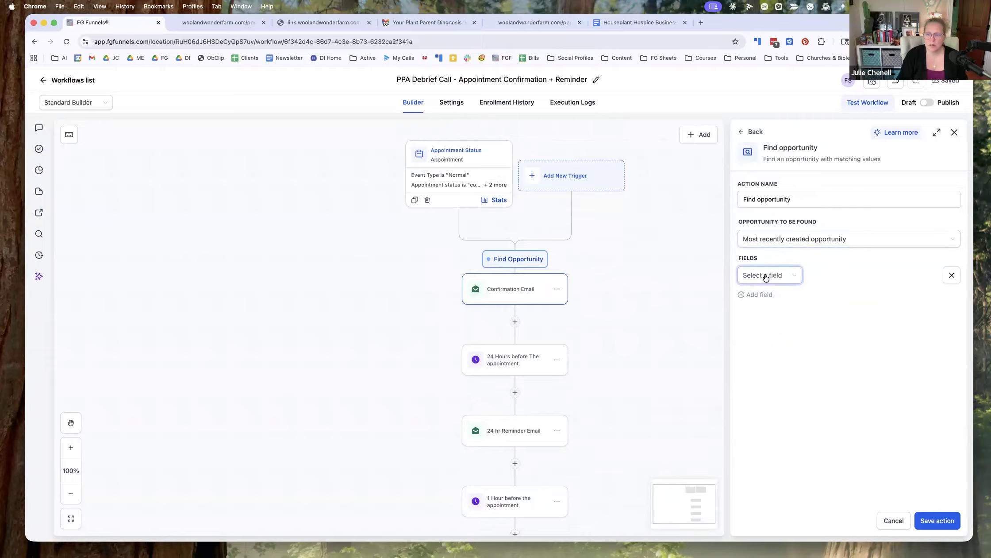
click(766, 276)
click(755, 344)
click(828, 275)
click(834, 295)
click(892, 276)
click(892, 312)
click(760, 294)
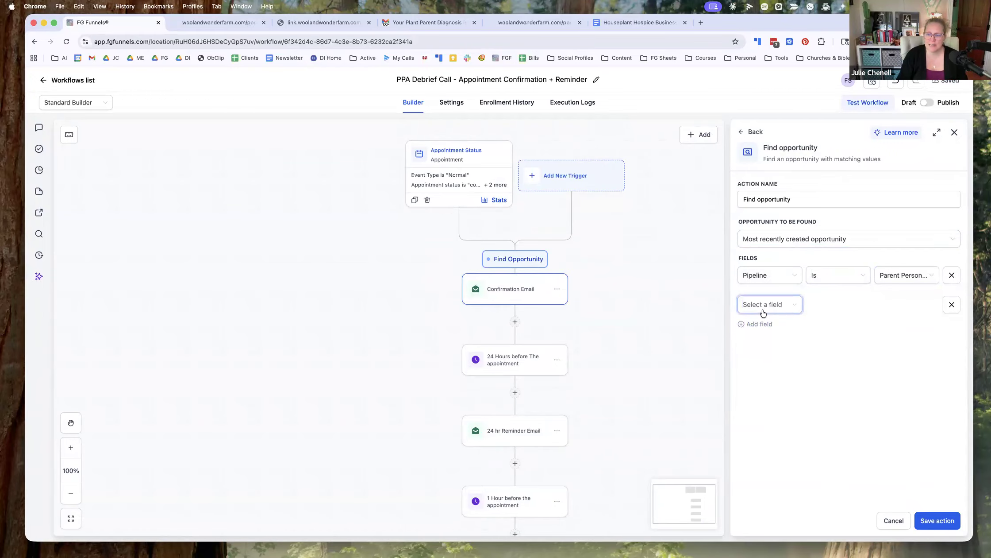
click(763, 313)
click(771, 386)
click(830, 312)
click(828, 325)
click(898, 305)
click(900, 339)
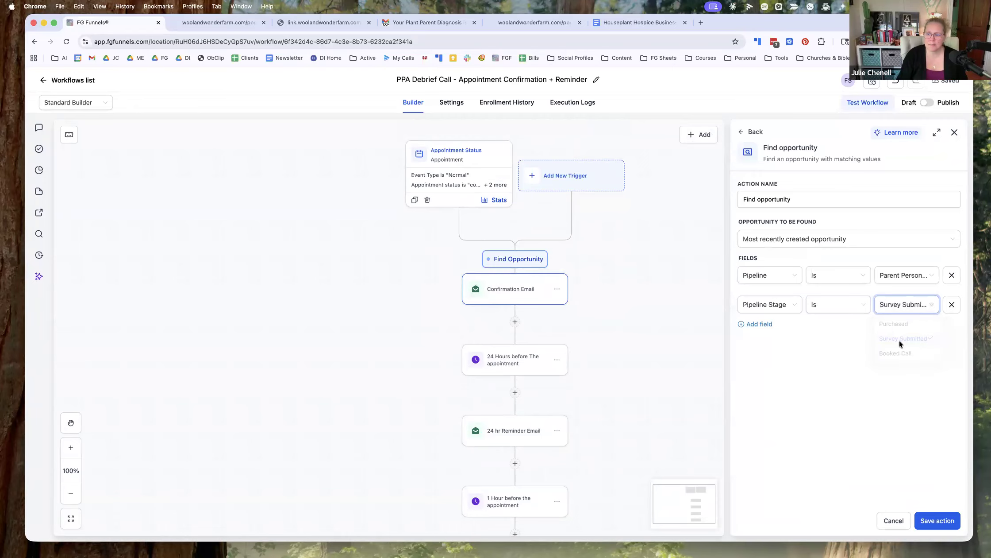
click(933, 521)
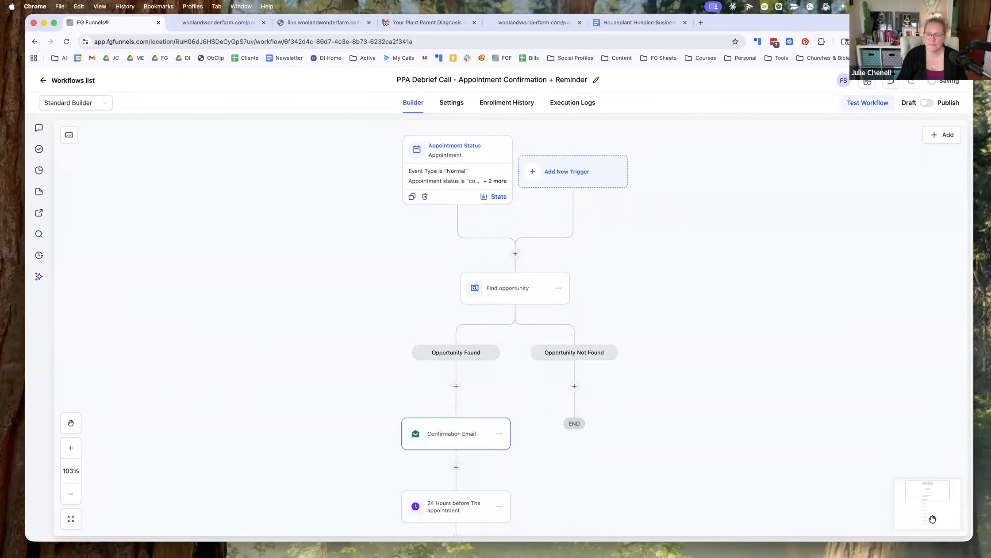
- Under Opportunity Found, add an Update opportunity step setting the Pipeline Stage to Booked Call
scroll(434, 270, down, 3)
click(461, 285)
click(456, 317)
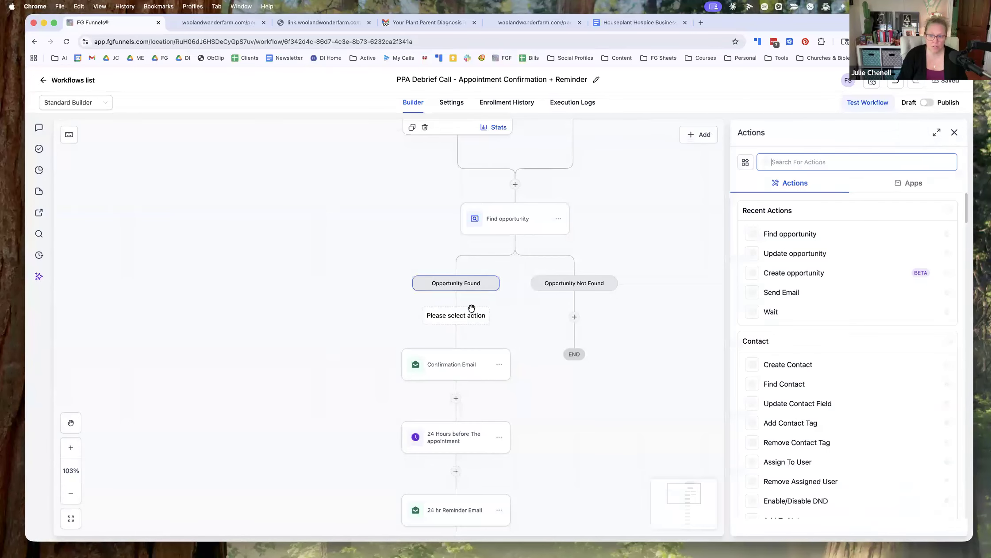
click(801, 251)
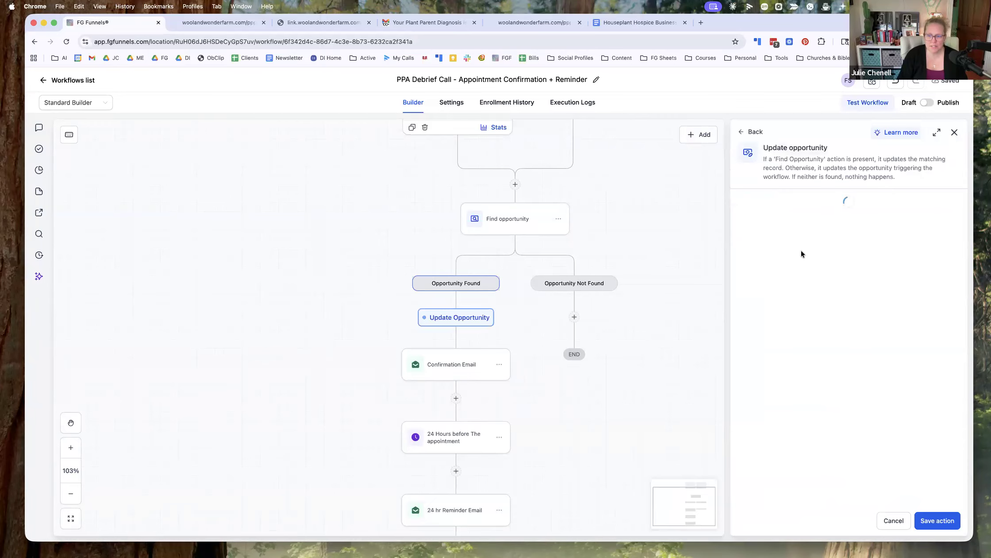
click(759, 335)
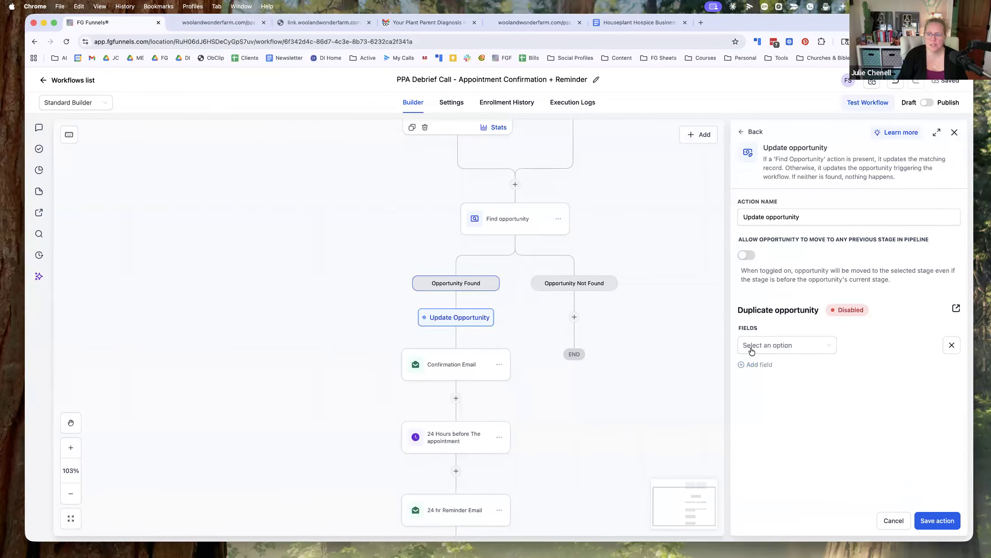
click(753, 350)
click(757, 382)
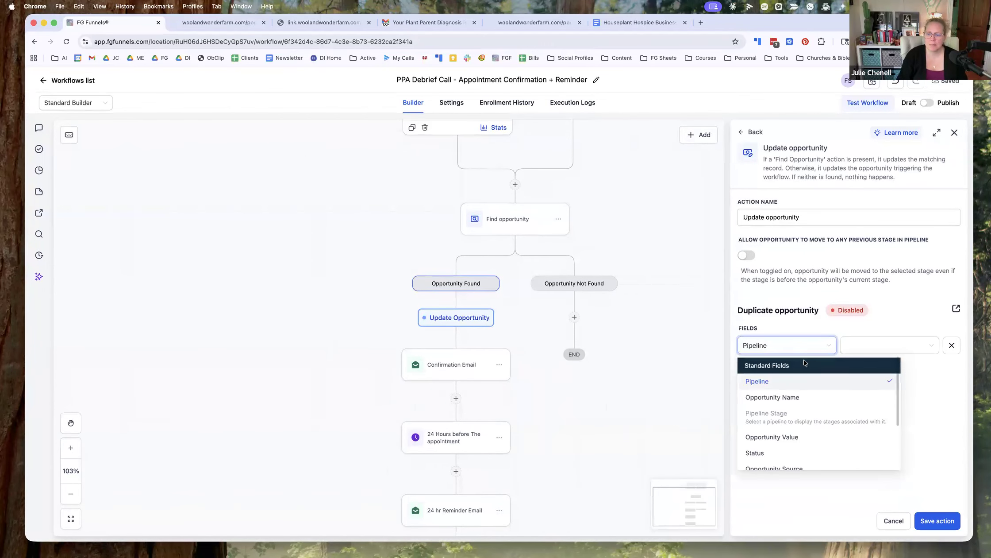
click(861, 346)
click(856, 381)
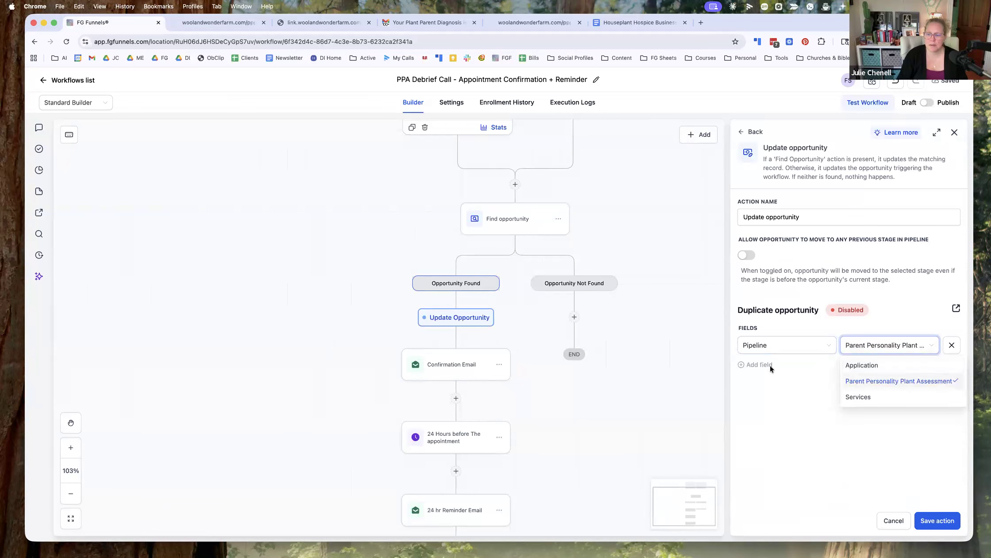
click(757, 364)
click(767, 378)
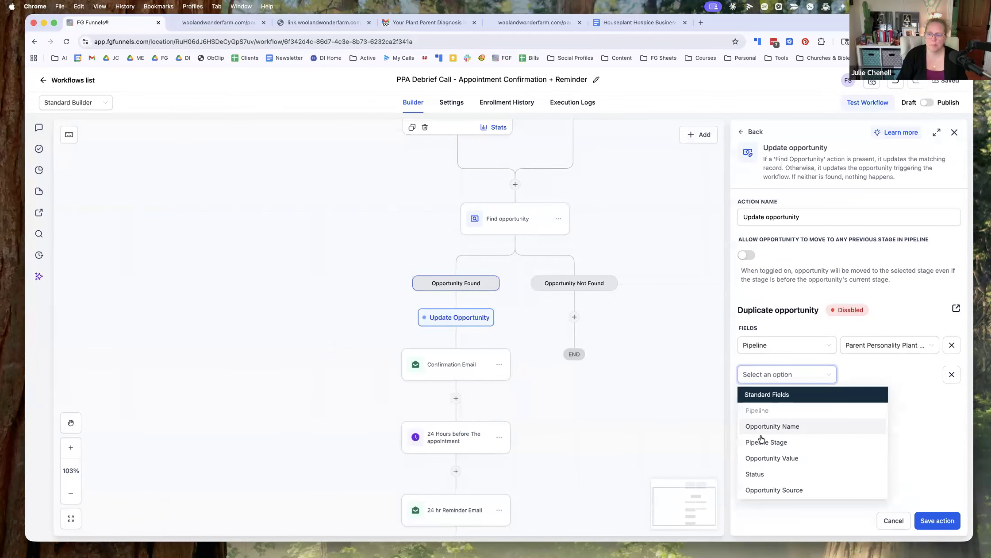
click(761, 442)
click(852, 378)
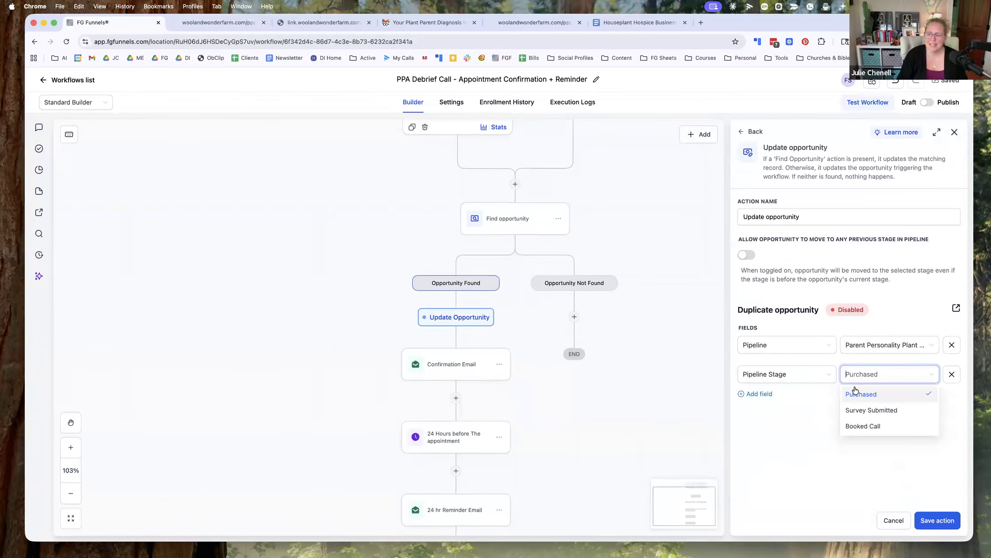
click(855, 426)
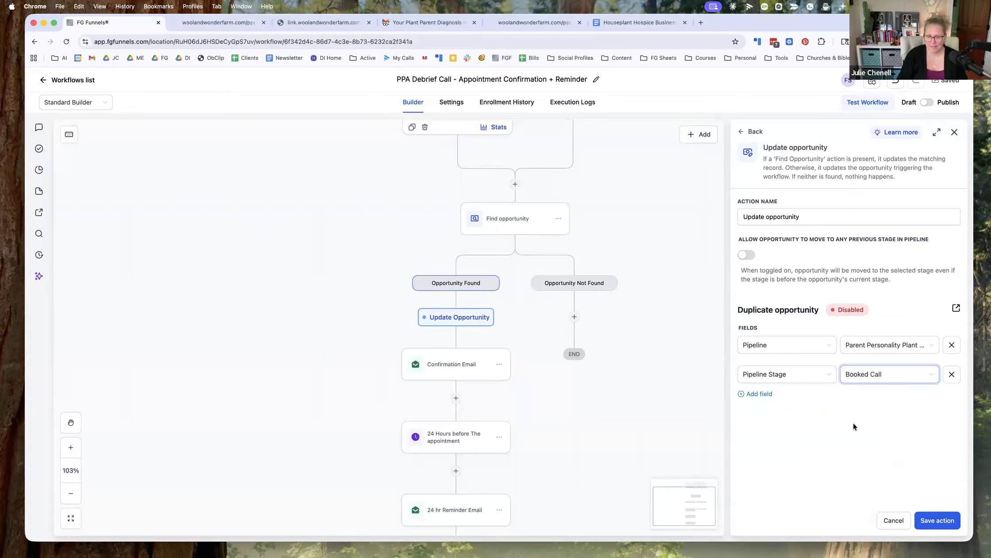
click(944, 521)
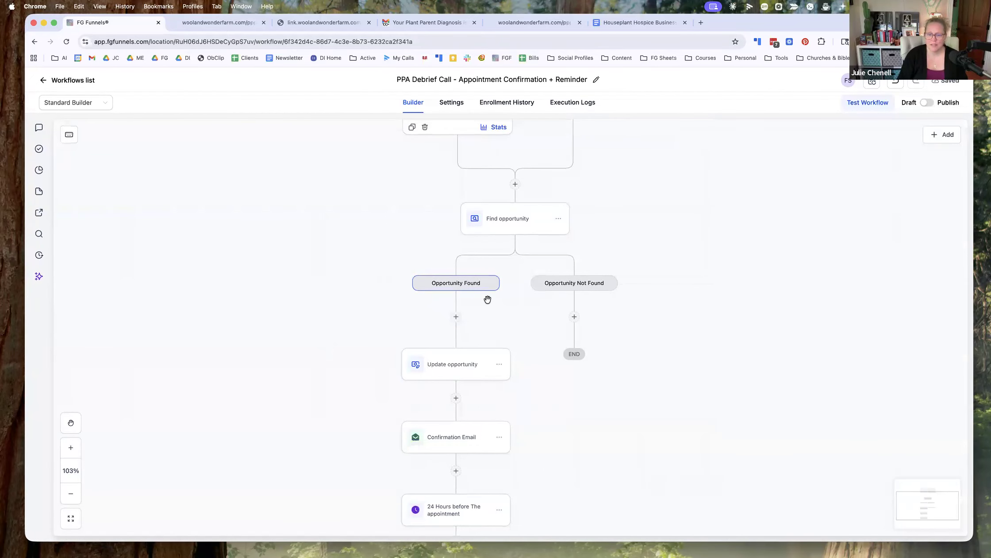
- Review the trigger → Find → Update → Confirmation Email chain, switch the workflow to Published, and save
scroll(487, 297, up, 3)
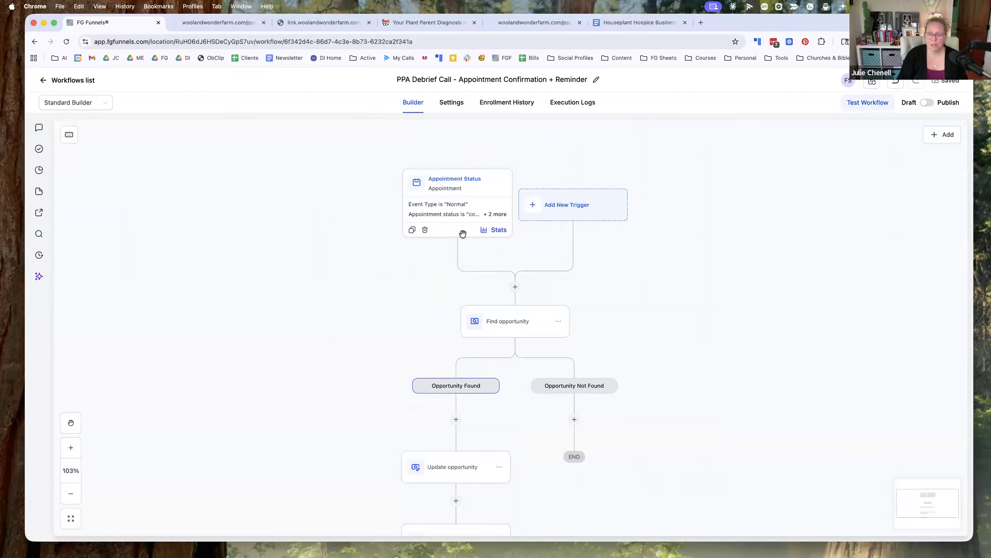
scroll(459, 239, down, 5)
scroll(447, 281, down, 2)
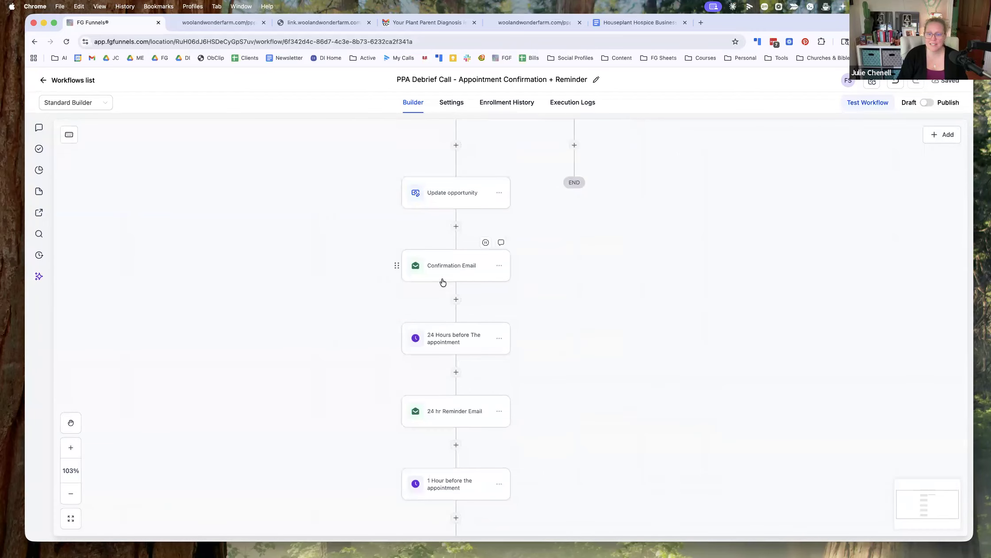
scroll(438, 295, down, 2)
scroll(438, 295, up, 7)
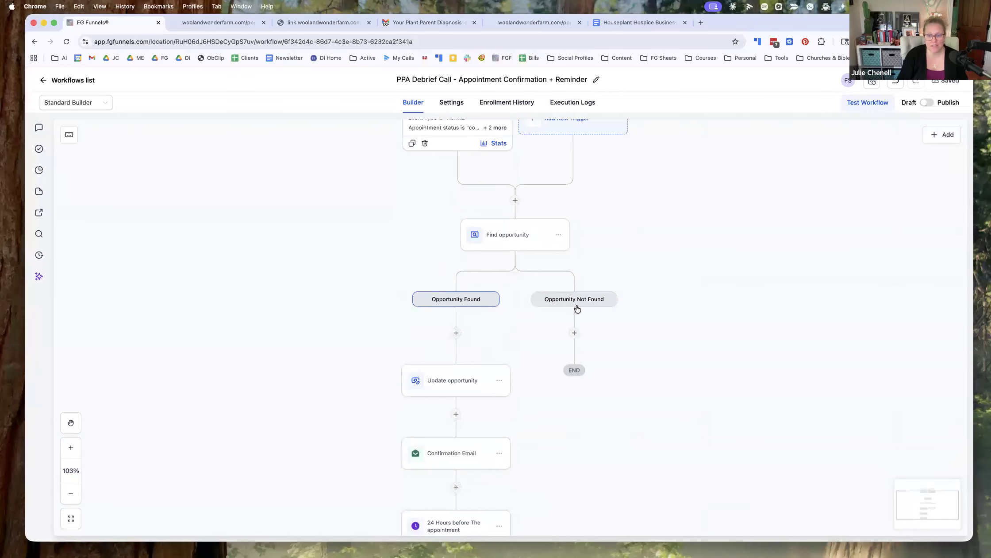
scroll(421, 372, down, 4)
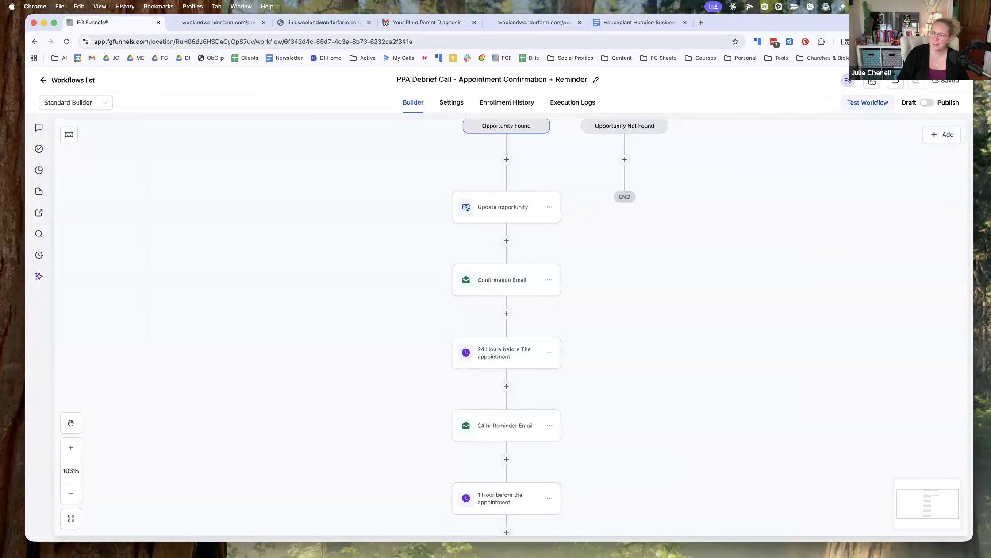
scroll(696, 264, up, 4)
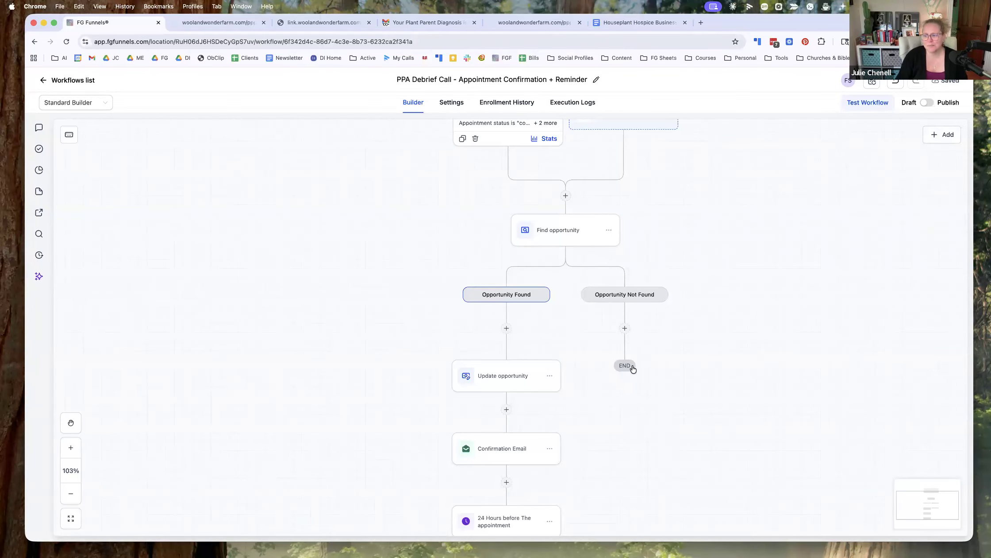
scroll(633, 367, down, 10)
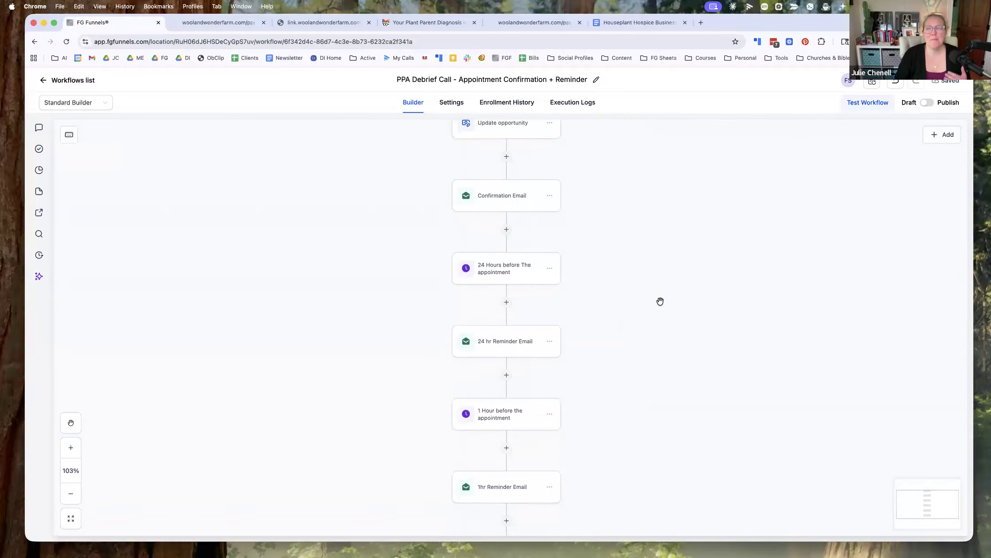
scroll(748, 255, up, 13)
scroll(747, 256, up, 2)
scroll(747, 256, right, 5)
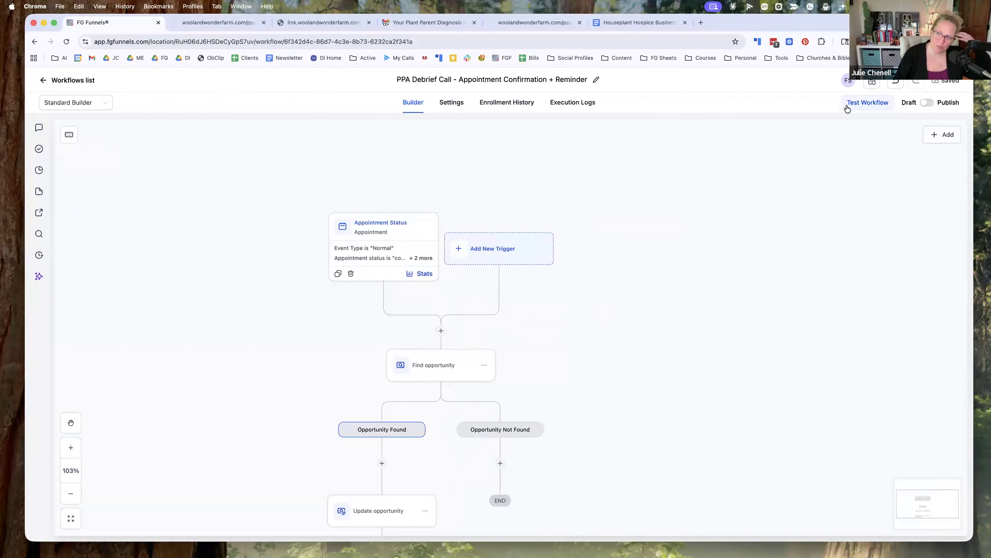
click(930, 103)
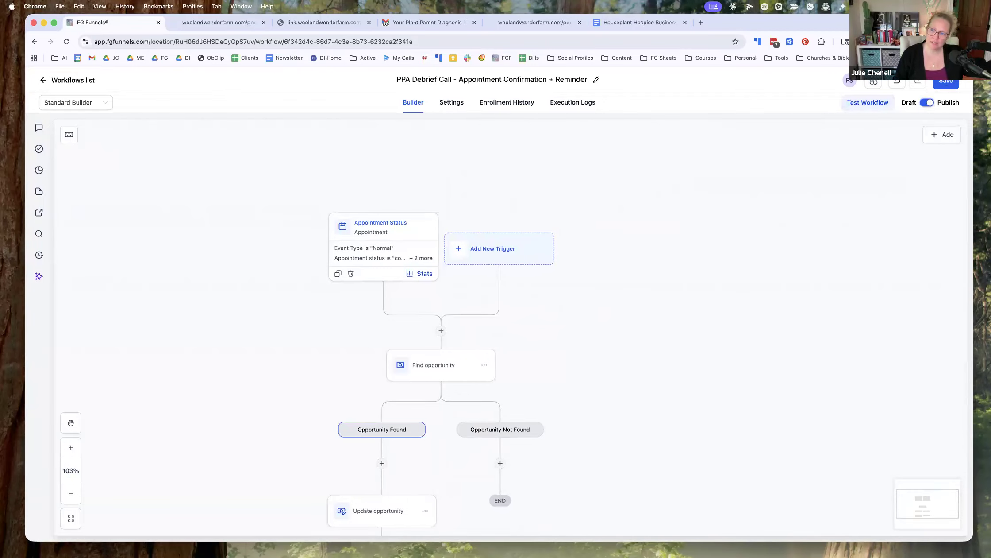
click(949, 84)
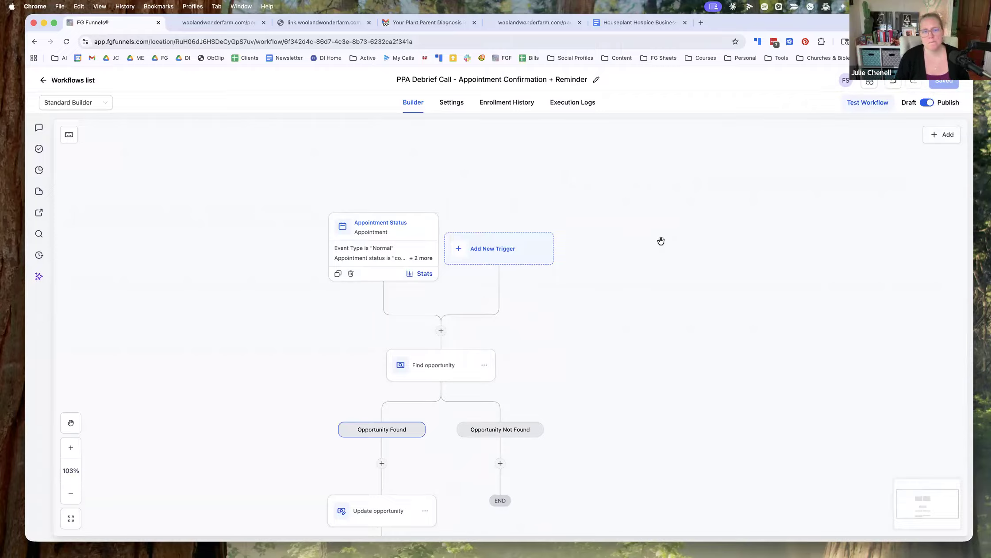
scroll(664, 241, left, 3)
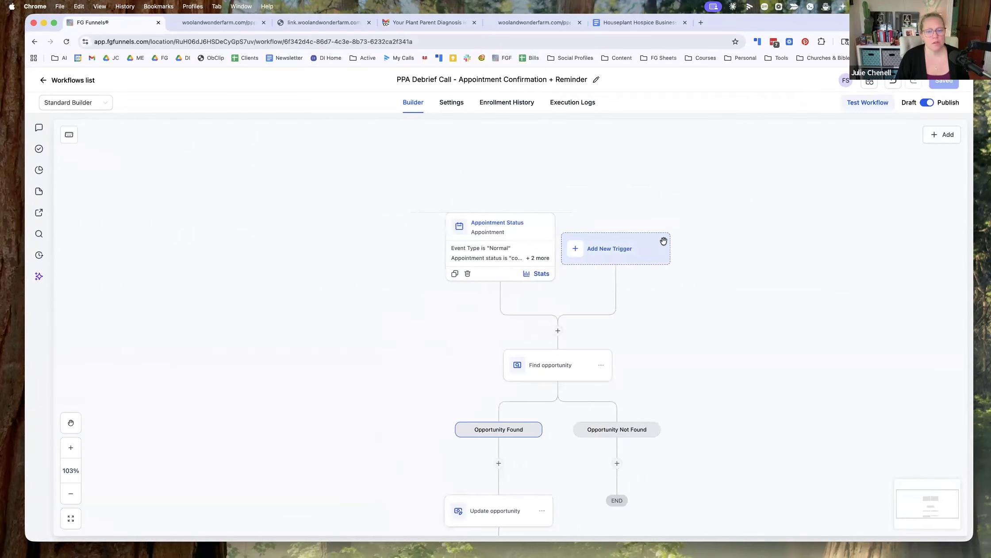
scroll(651, 241, down, 2)
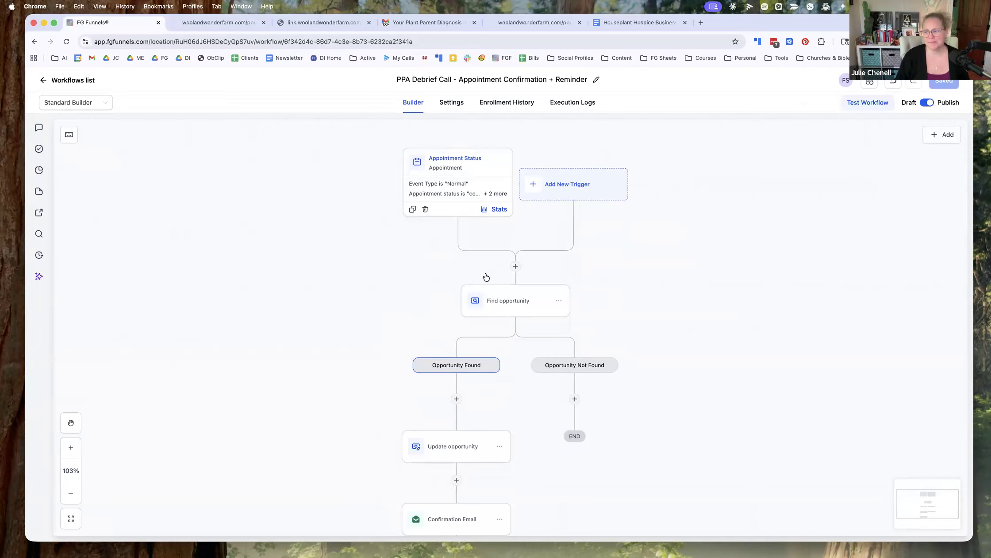
scroll(485, 273, down, 4)
scroll(540, 253, up, 20)
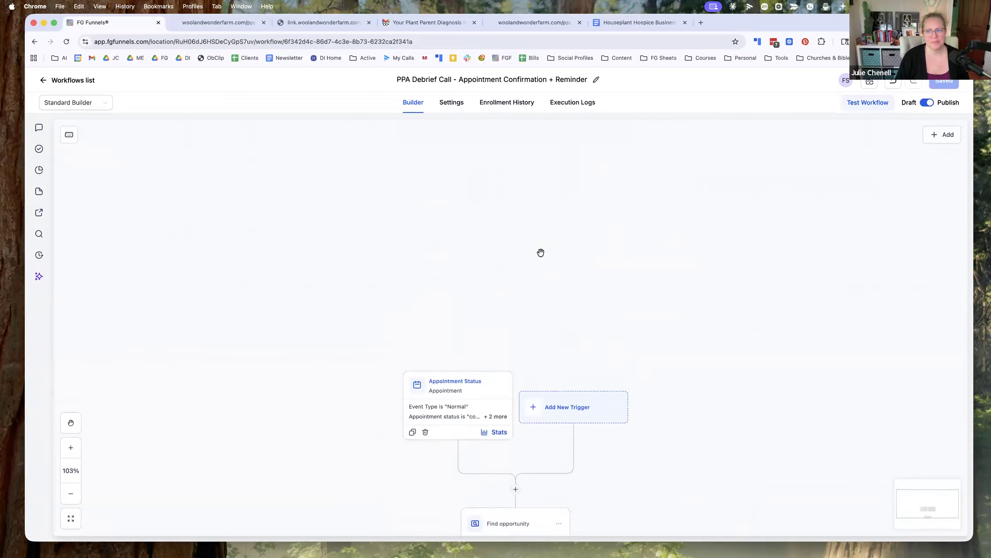
- Follow the Book A Call link in the Gmail diagnosis email to the PPPA Debrief Call booking page
click(69, 80)
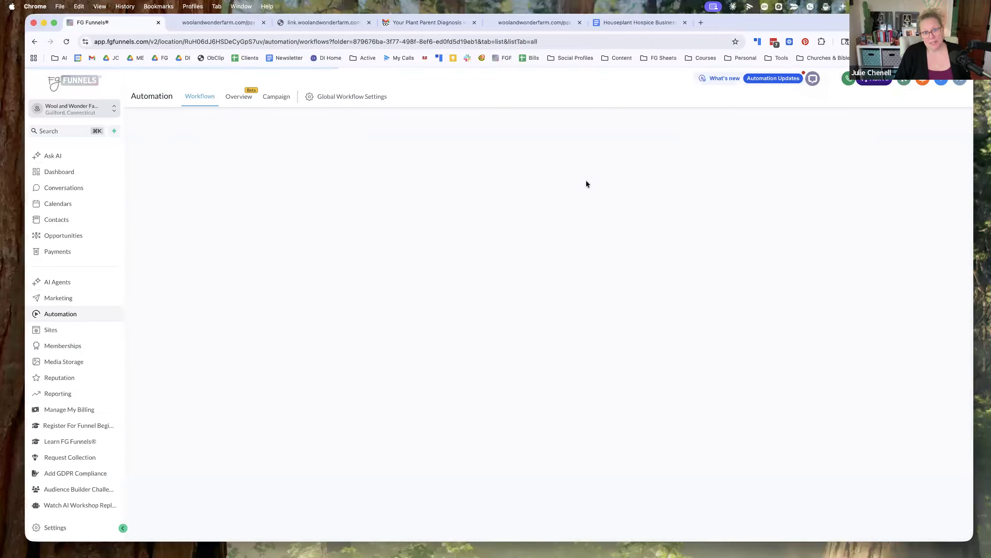
click(415, 23)
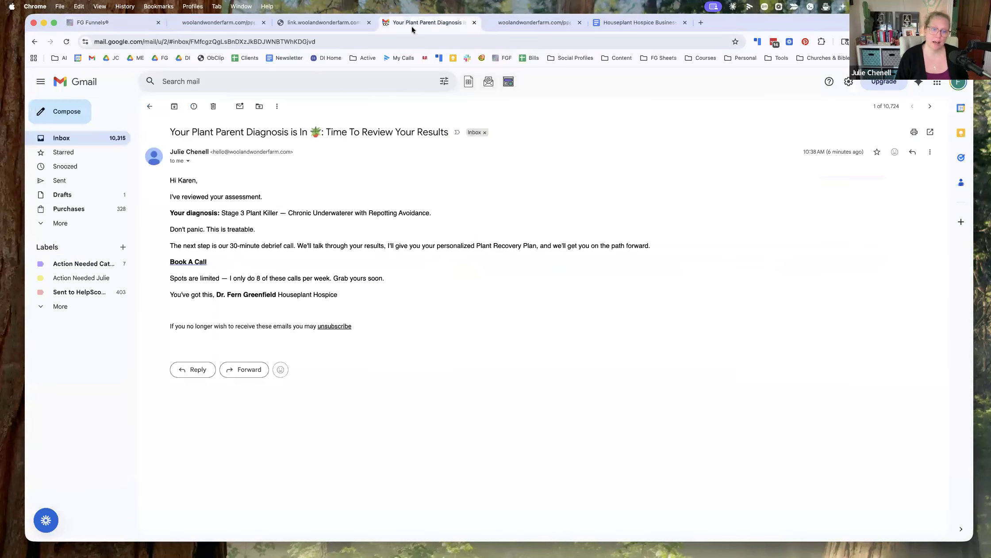
click(181, 262)
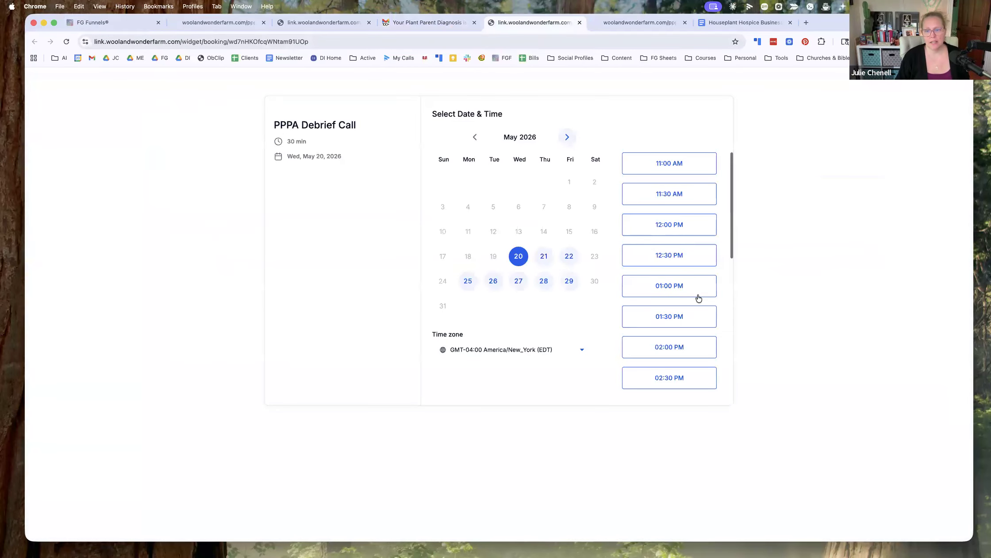
- Choose Friday, May 22 at 01:00 PM and enter the contact's first and last name
click(569, 256)
click(706, 286)
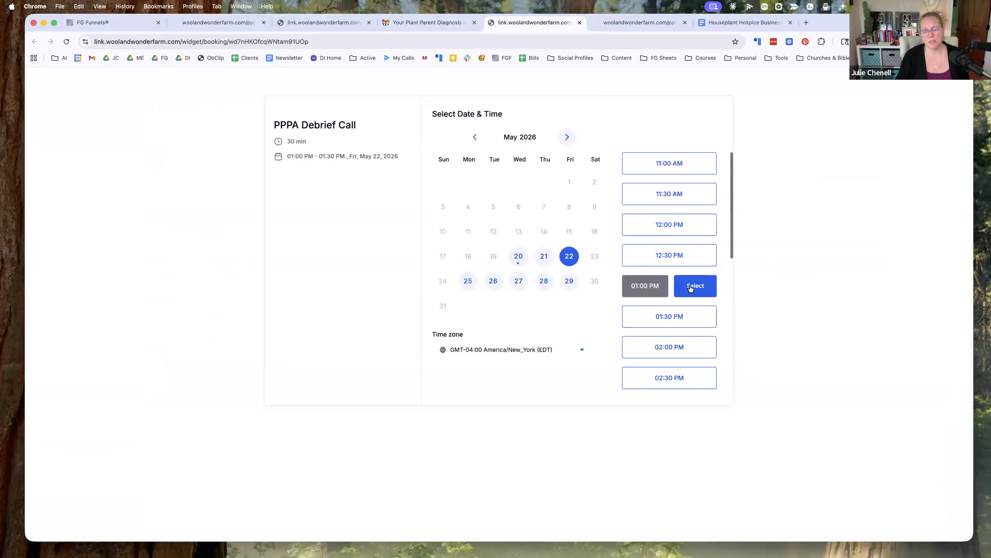
click(689, 283)
click(474, 146)
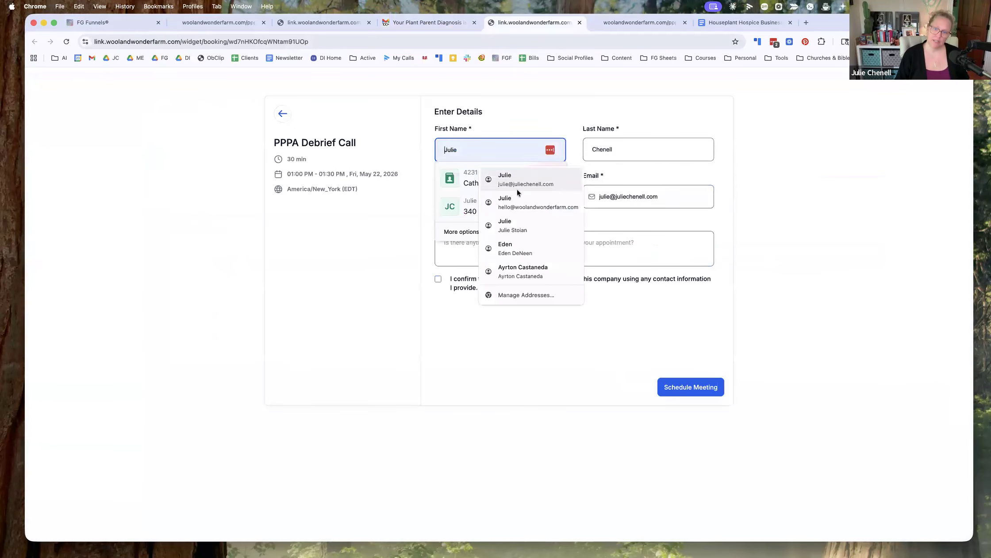
text(Karen)
key(Tab)
text(Snogglewort)
key(Tab)
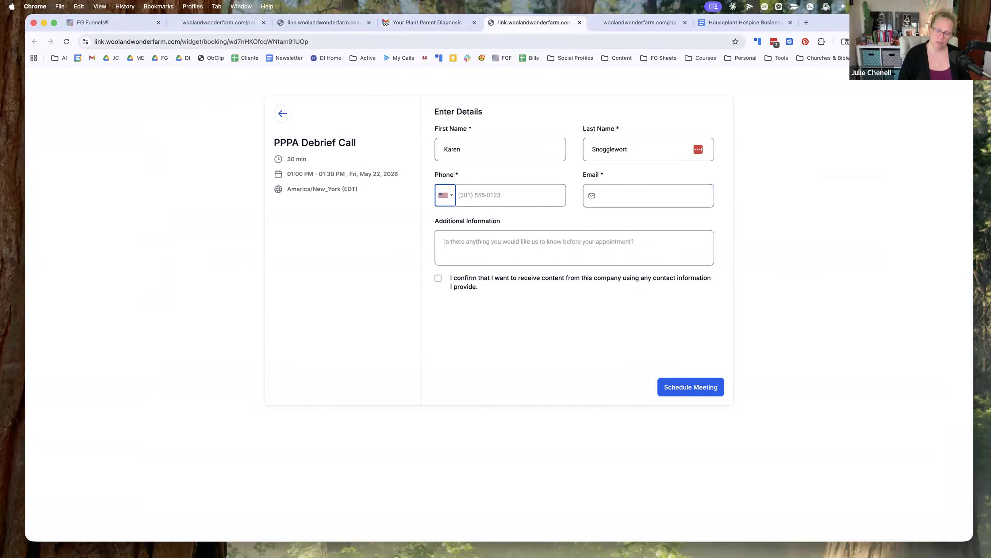
- Enter the contact's phone number, checking it against the FG Funnels contacts list
click(466, 195)
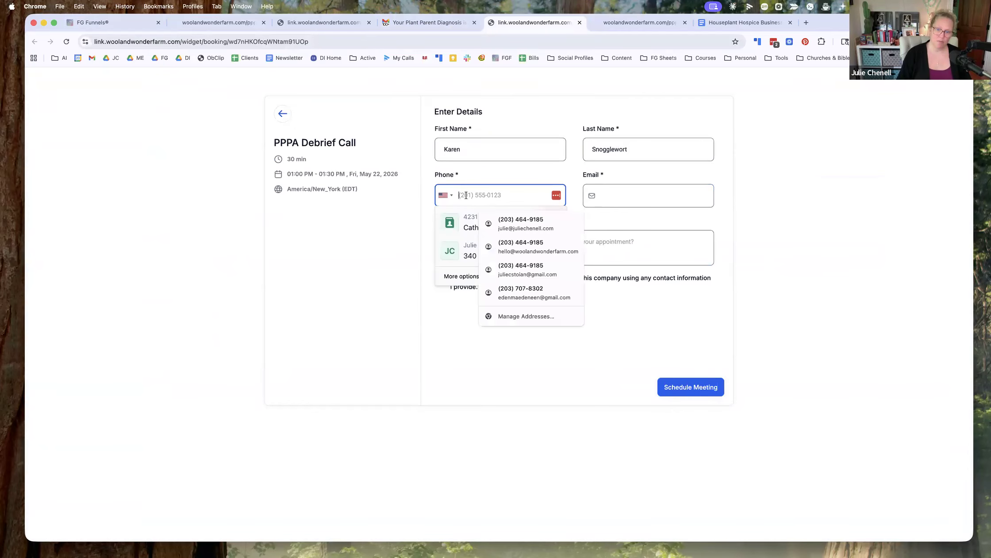
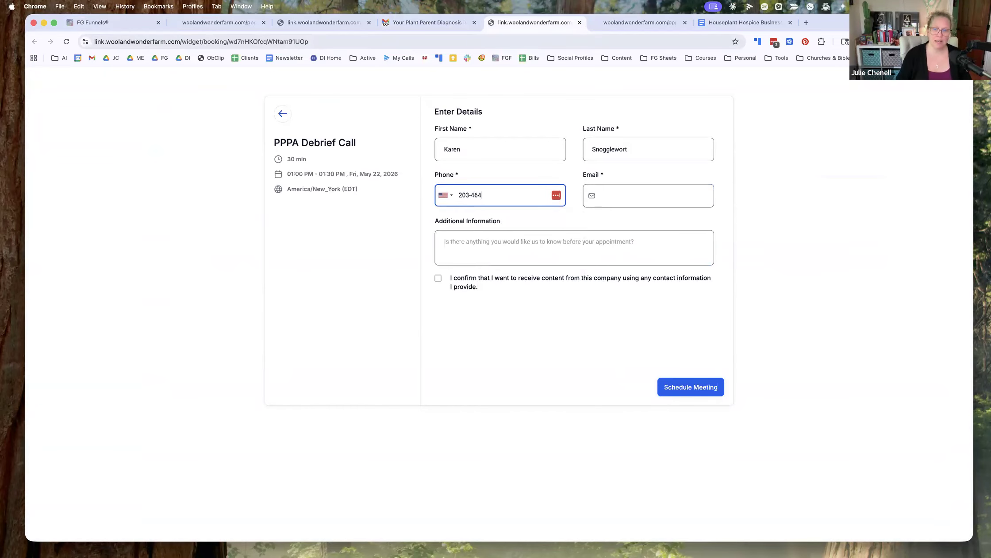
click(120, 23)
click(51, 220)
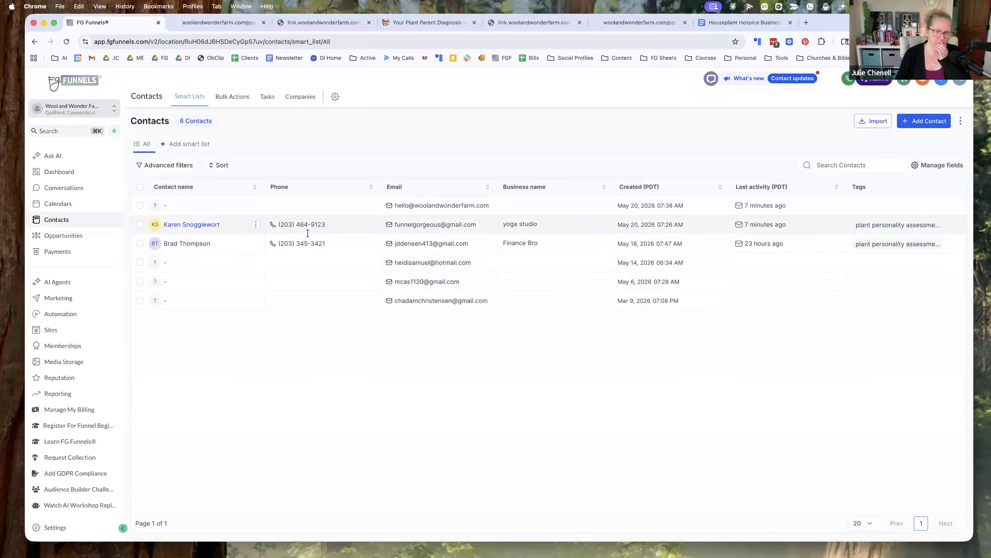
click(539, 21)
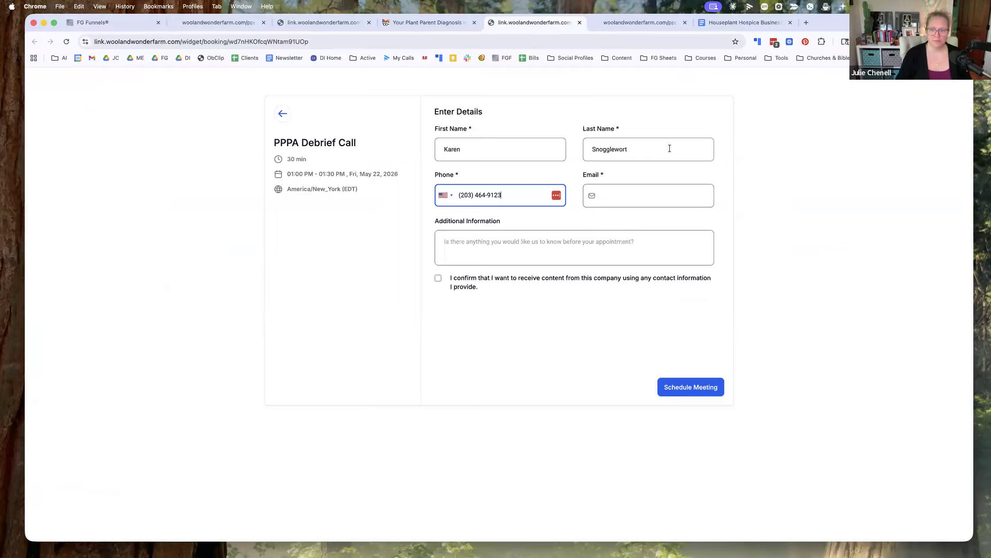
- Fill in the contact's e-mail, add the note "I'm excited!", tick consent, and schedule the meeting
click(628, 194)
text(funnelgorgeou)
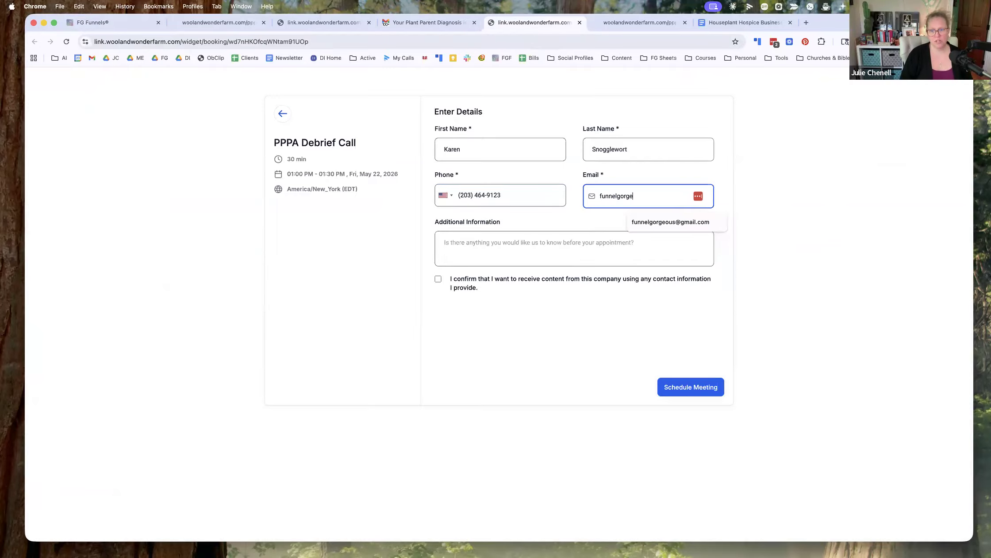
click(656, 223)
click(462, 261)
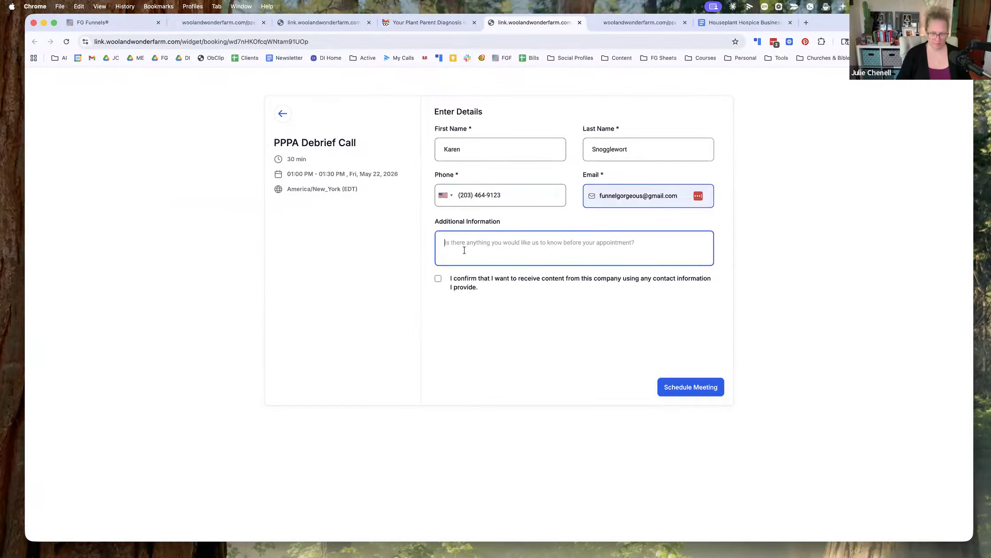
text(I'm excited!)
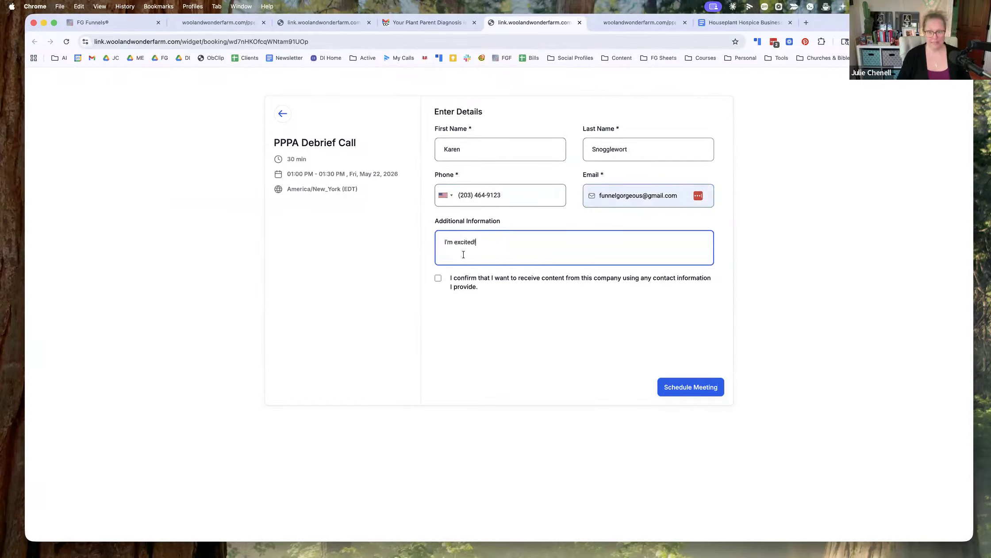
click(437, 278)
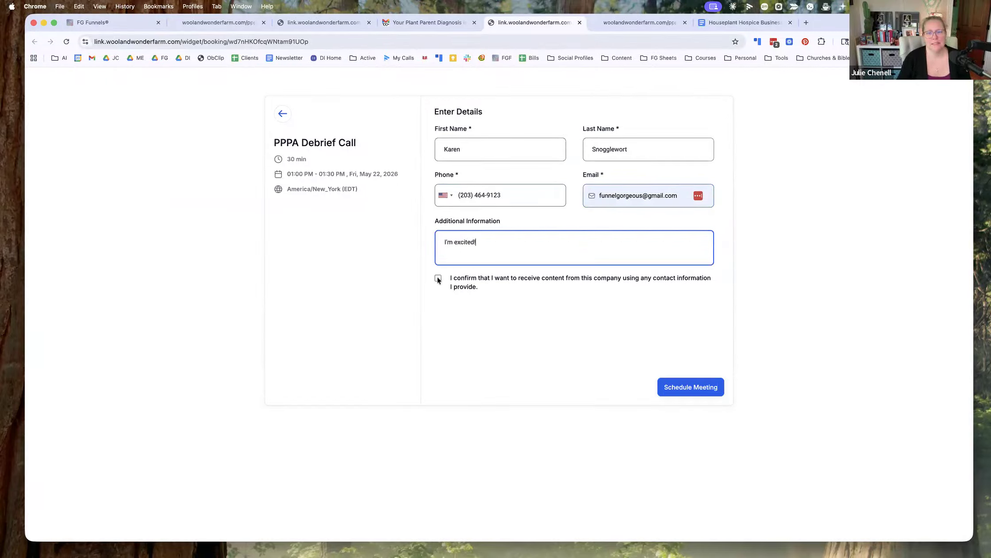
click(680, 387)
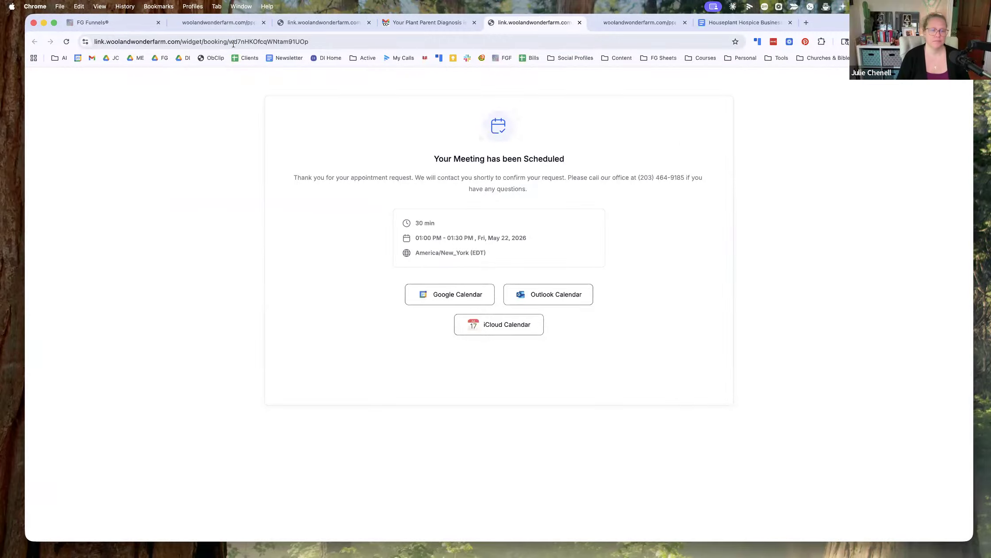
- Open the Execution Logs of the PPA Debrief Call workflow in the Houseplant Hospice folder
click(84, 23)
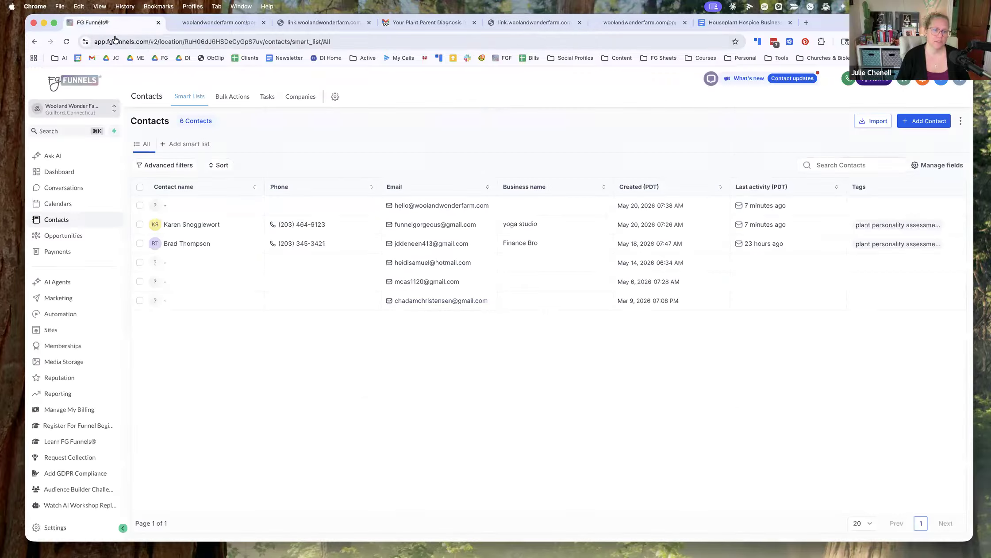
click(68, 313)
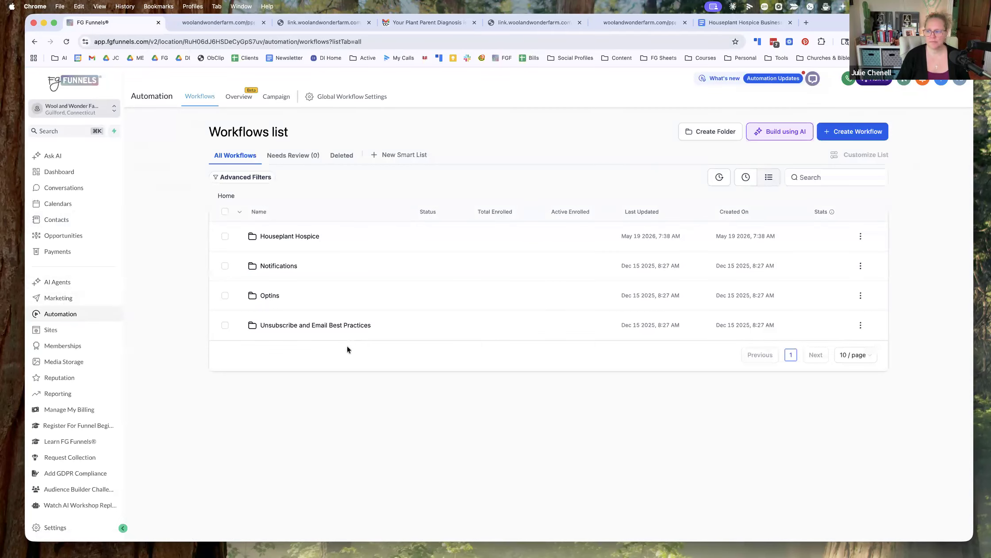
click(281, 236)
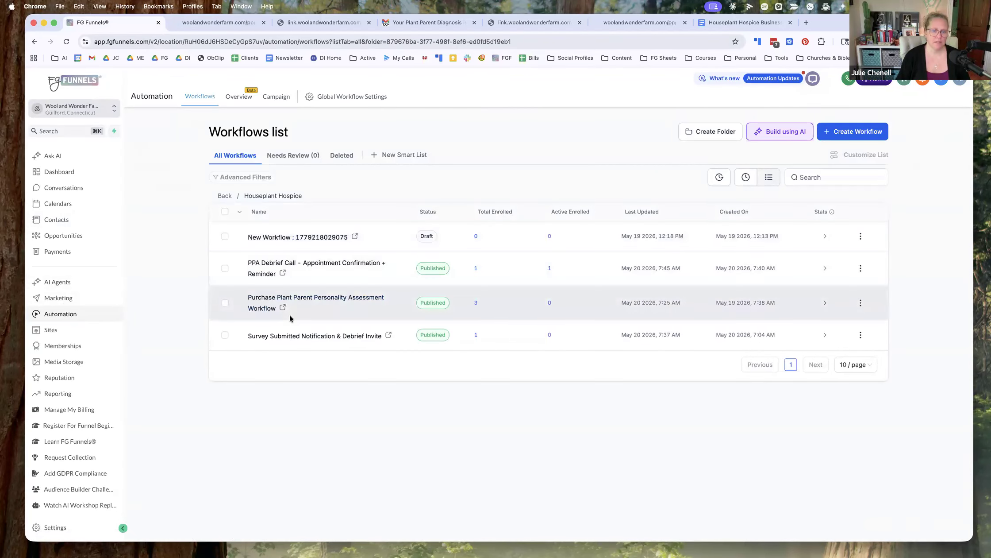
click(303, 264)
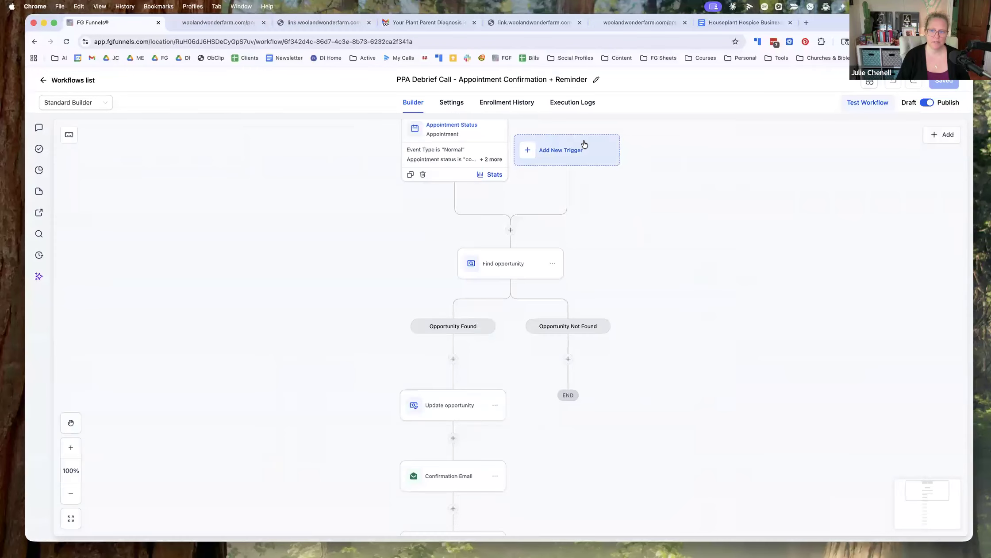
click(578, 104)
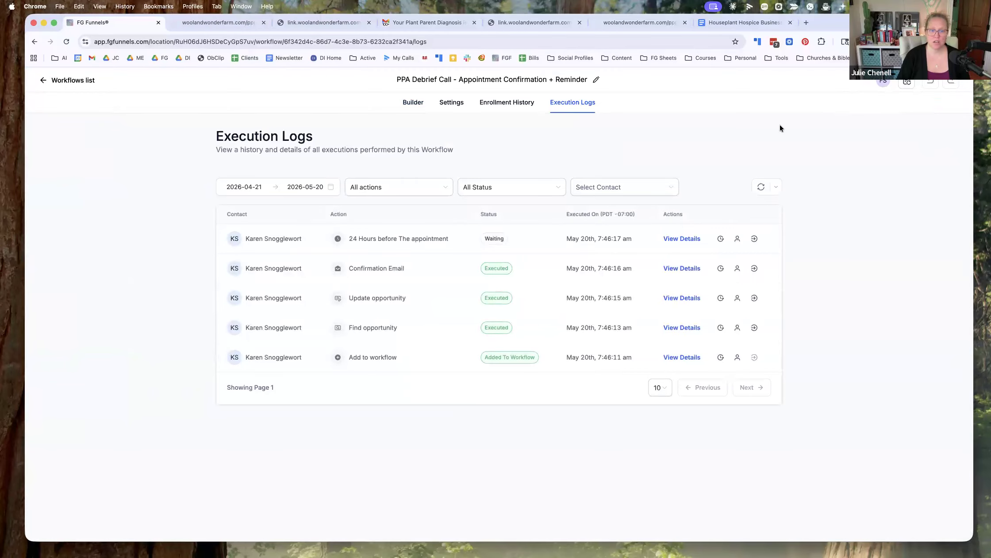
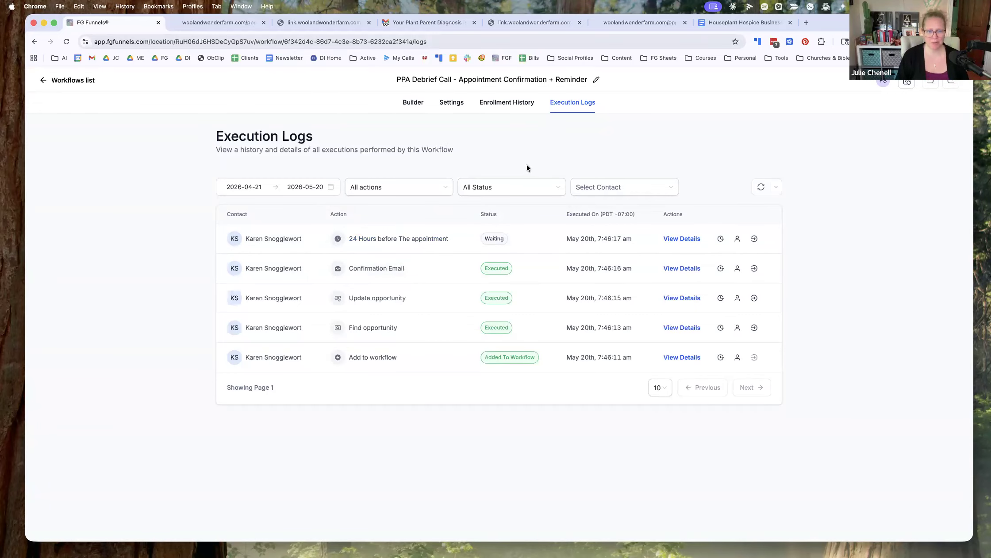
- Leave the execution logs and confirm the $47.00 opportunity sits in the Parent Personality Plant pipeline's Booked Call stage
click(47, 81)
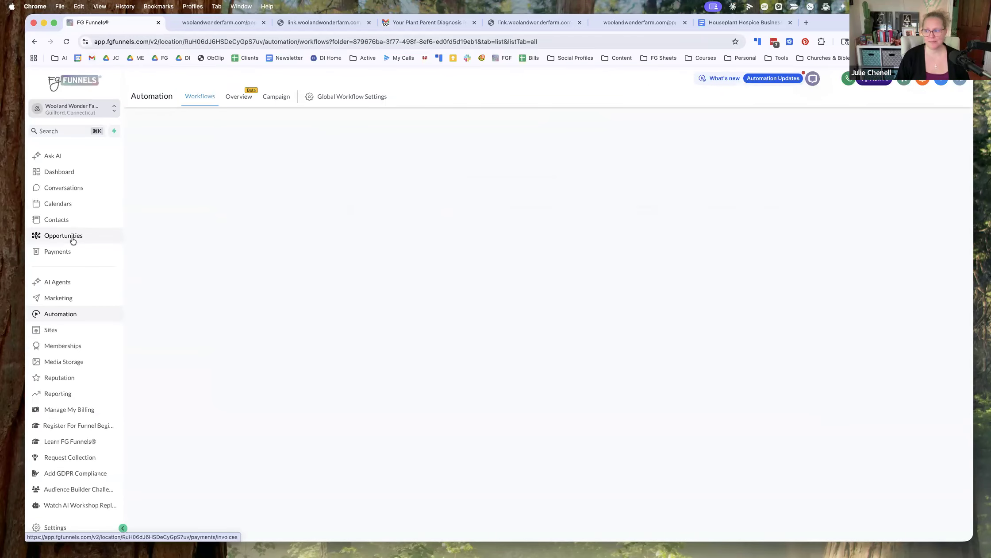
click(73, 240)
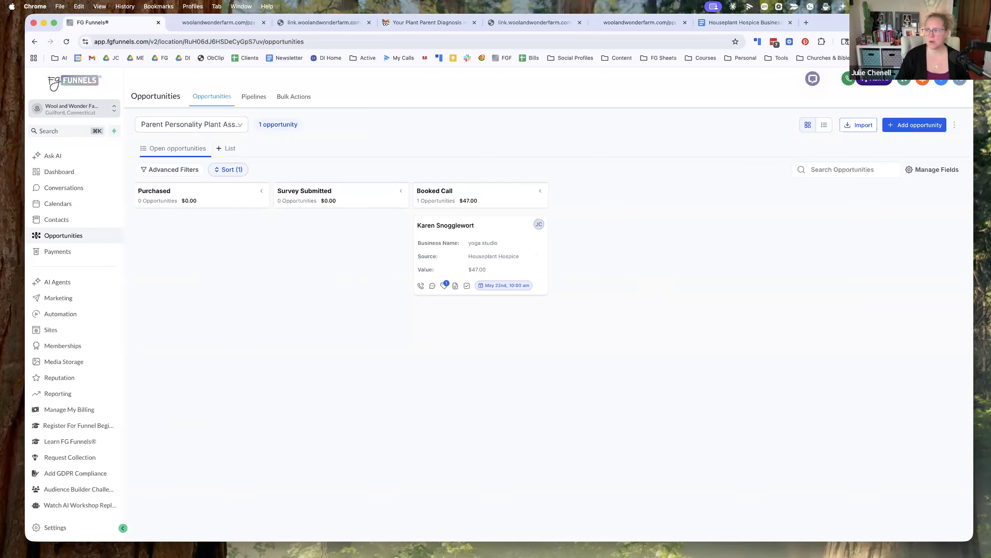
- In Gmail, read the Friday May 22 1pm calendar invitation and its recipient details, then return to FG Funnels
click(405, 23)
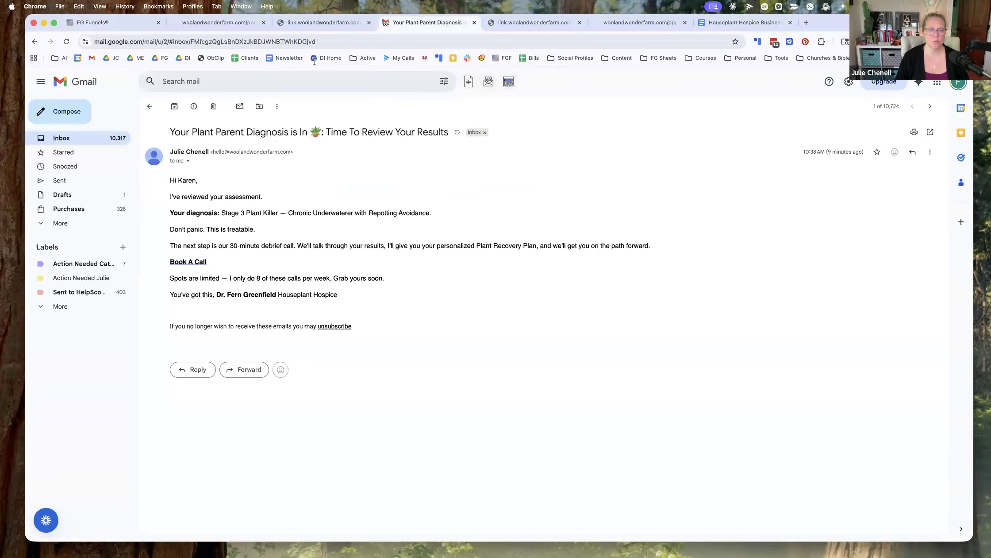
click(79, 137)
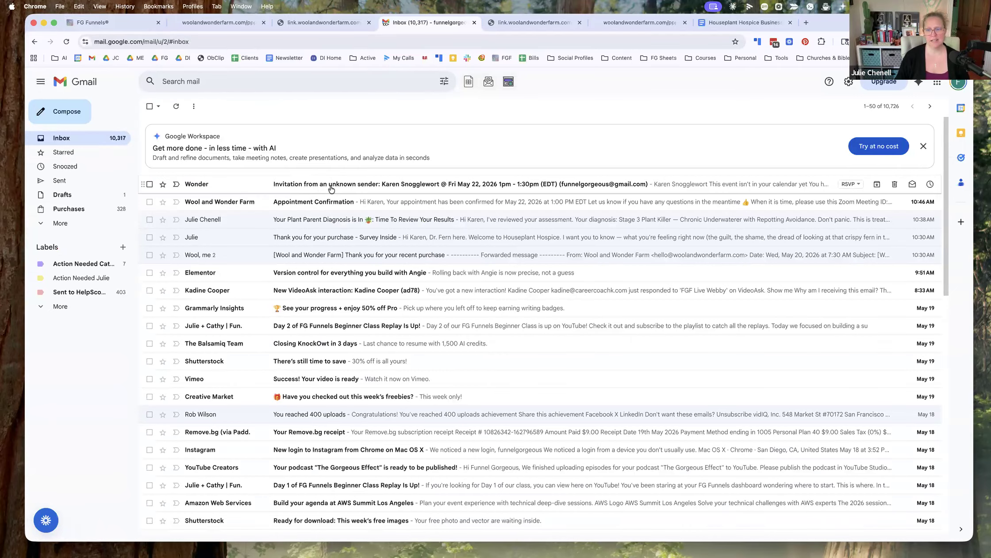
click(331, 189)
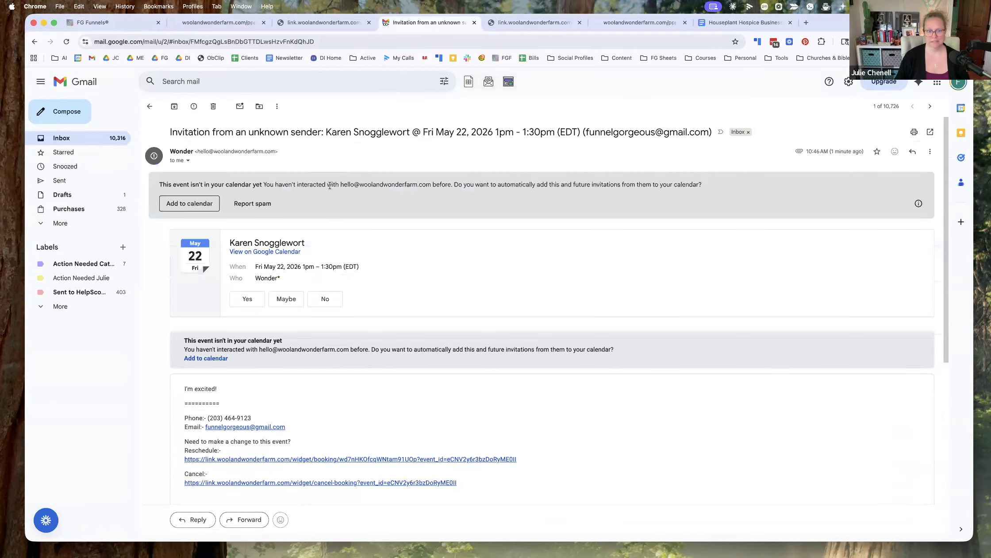
scroll(330, 185, down, 6)
scroll(330, 185, up, 6)
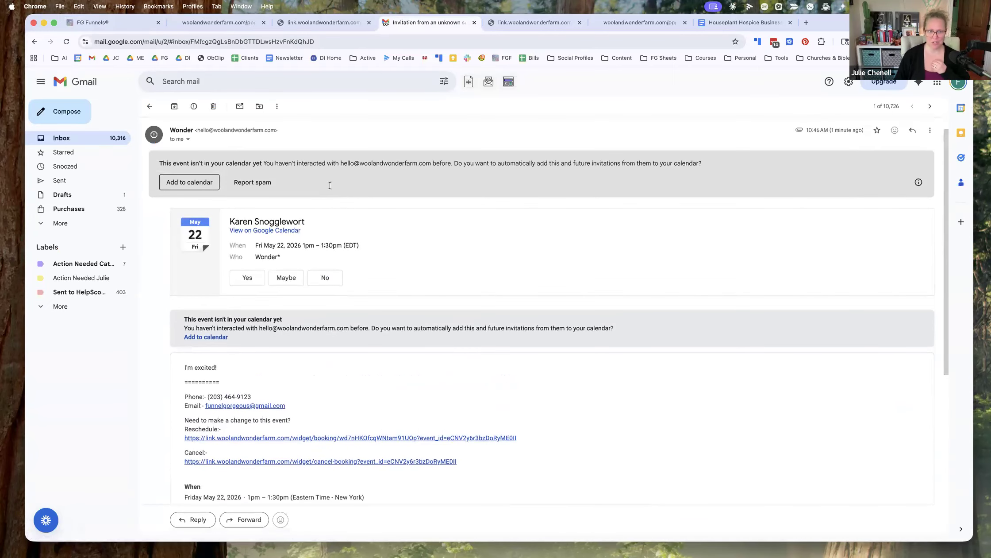
click(188, 162)
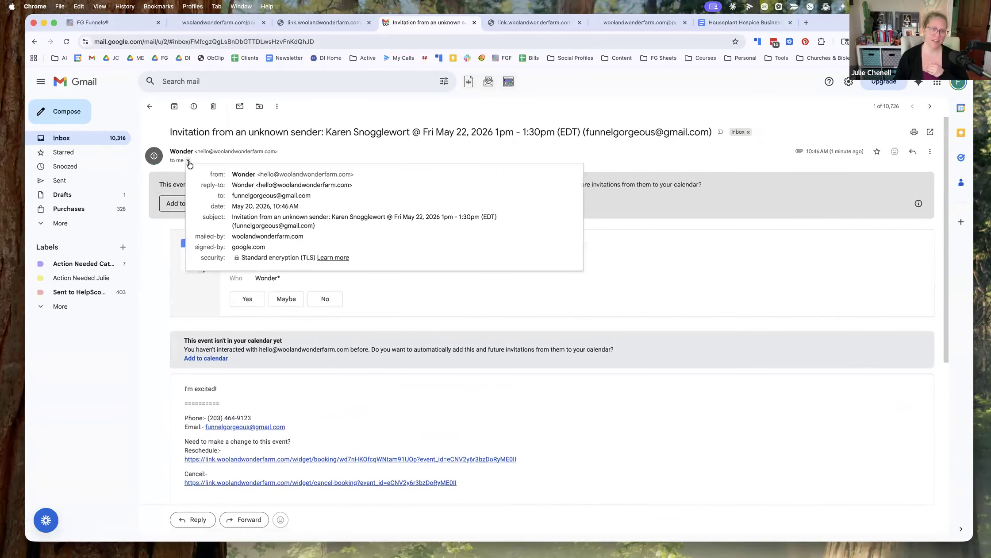
click(189, 162)
scroll(406, 207, down, 5)
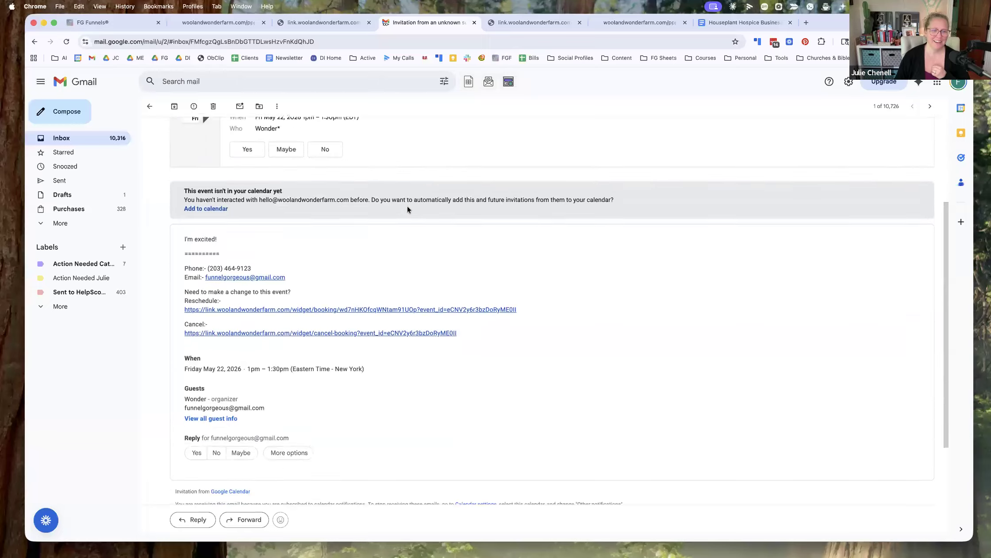
scroll(408, 206, down, 1)
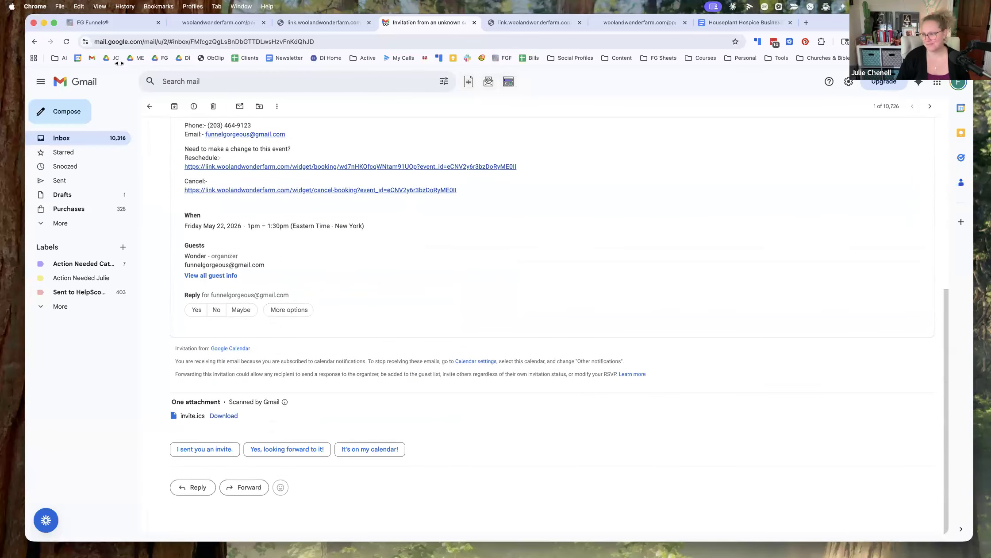
click(76, 140)
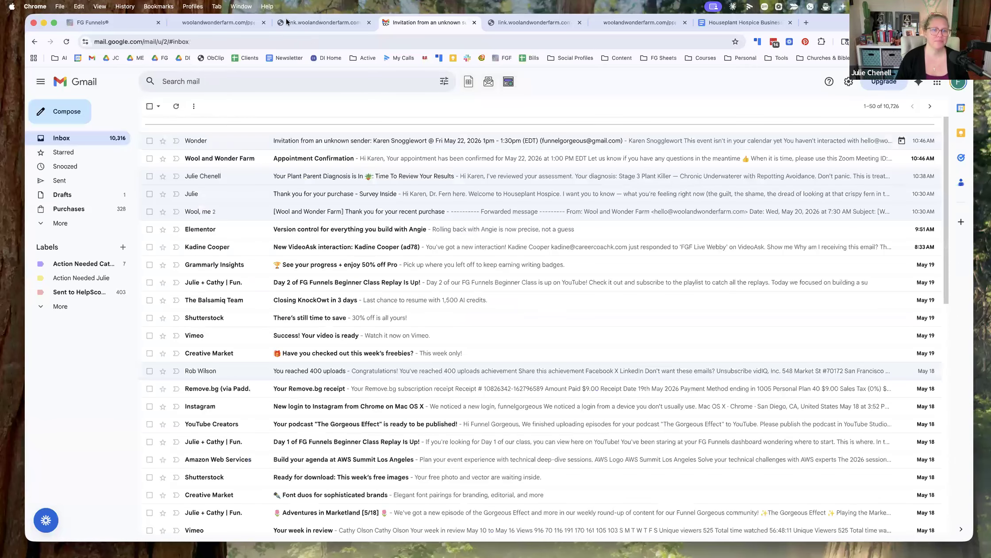
click(137, 23)
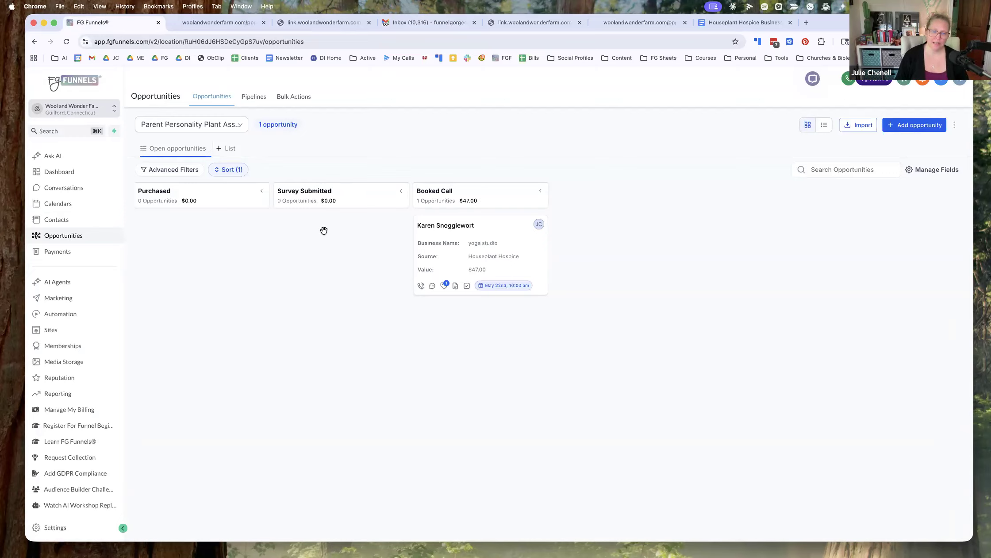
- Under Automation, open the Purchase Plant Parent Personality Assessment Workflow in the Houseplant Hospice folder
click(49, 313)
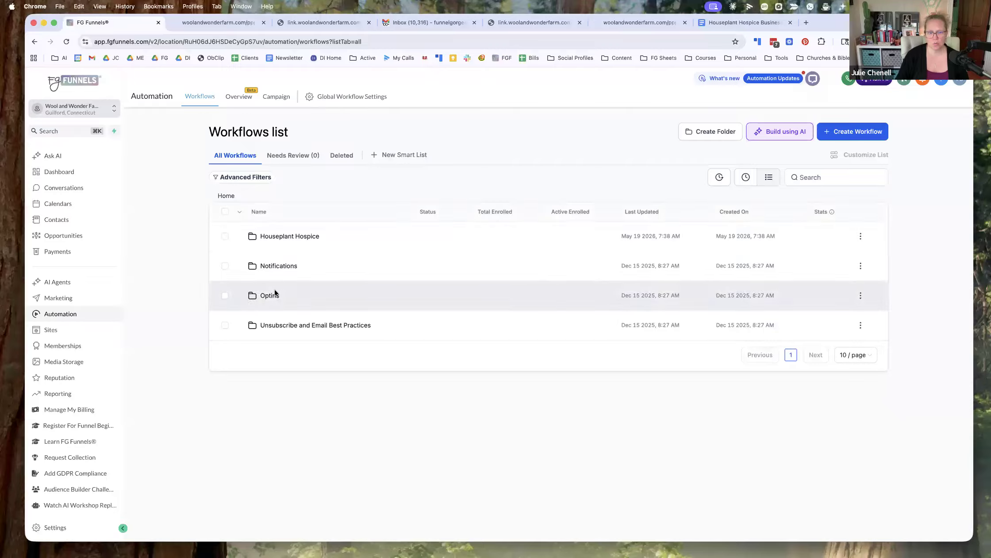
click(279, 236)
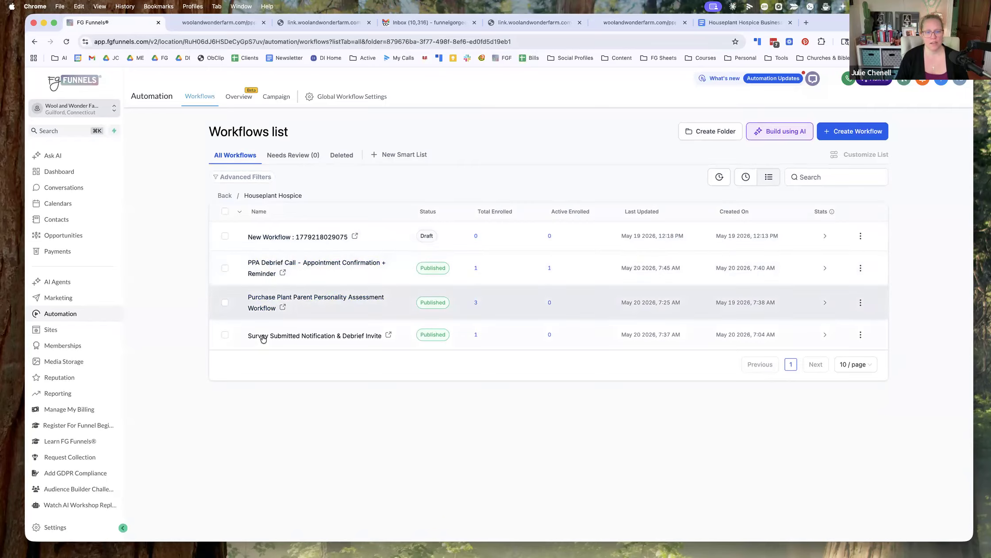
click(262, 297)
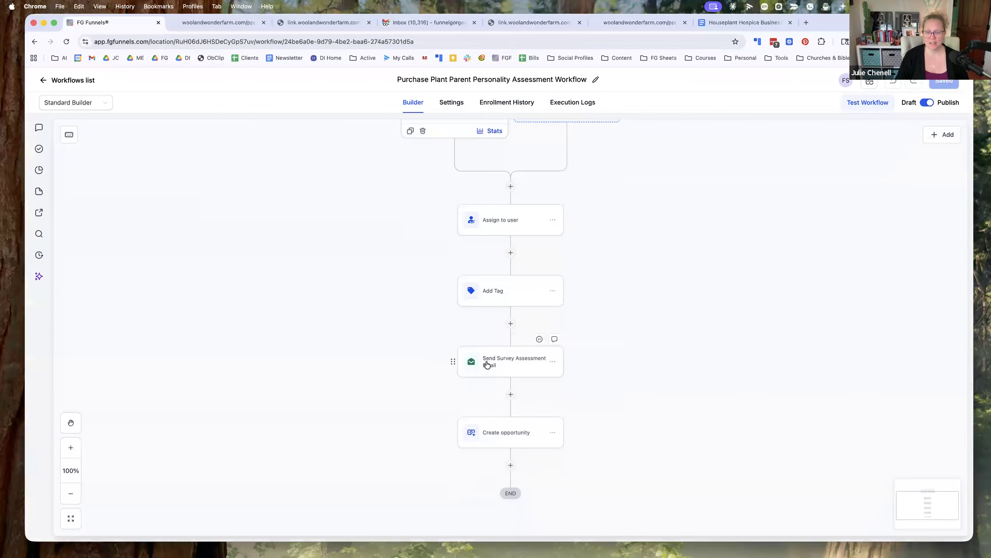
- Scroll the workflow from Order Form Submission to Create opportunity, then bring Google Calendar onscreen
scroll(487, 364, down, 2)
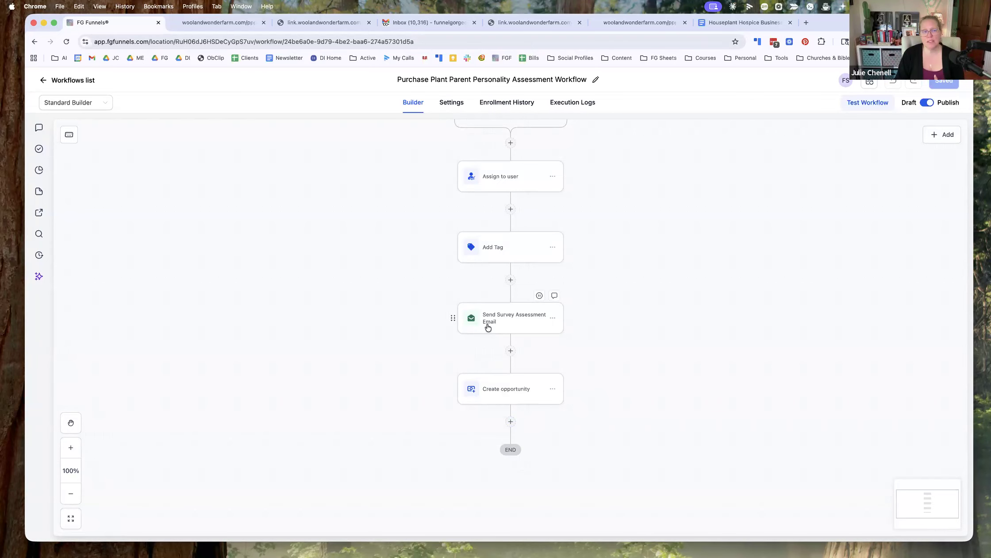
scroll(638, 333, up, 3)
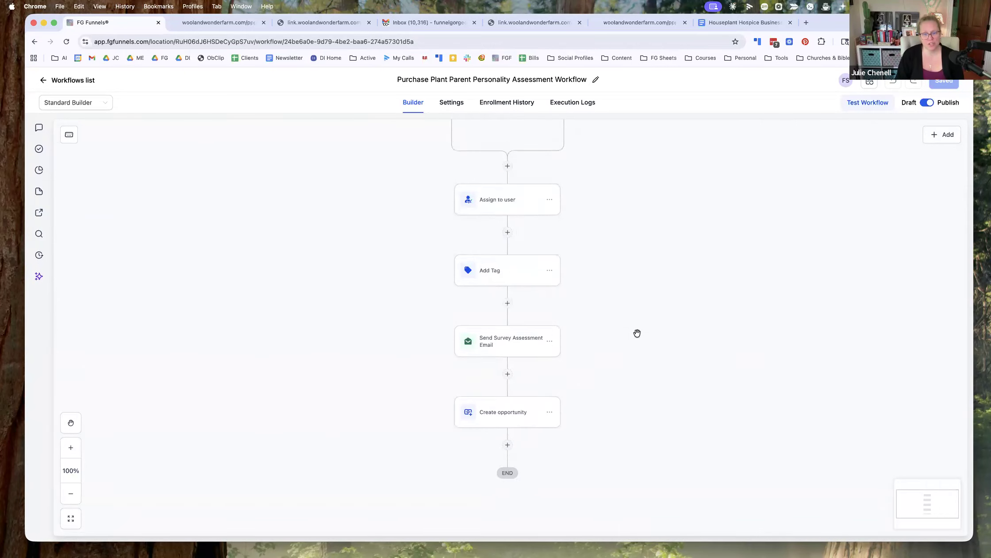
scroll(637, 333, up, 2)
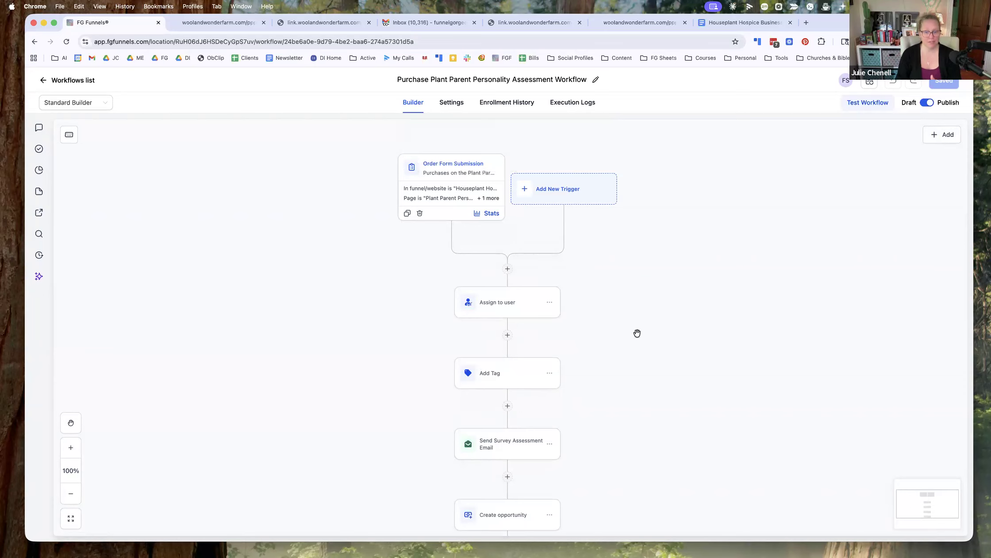
scroll(637, 333, down, 2)
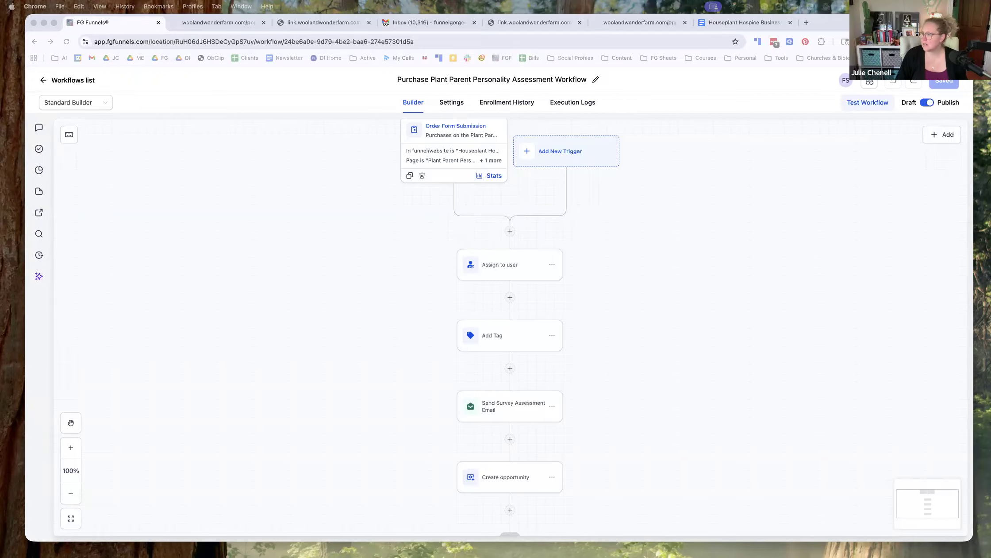
drag(990, 22, 599, 19)
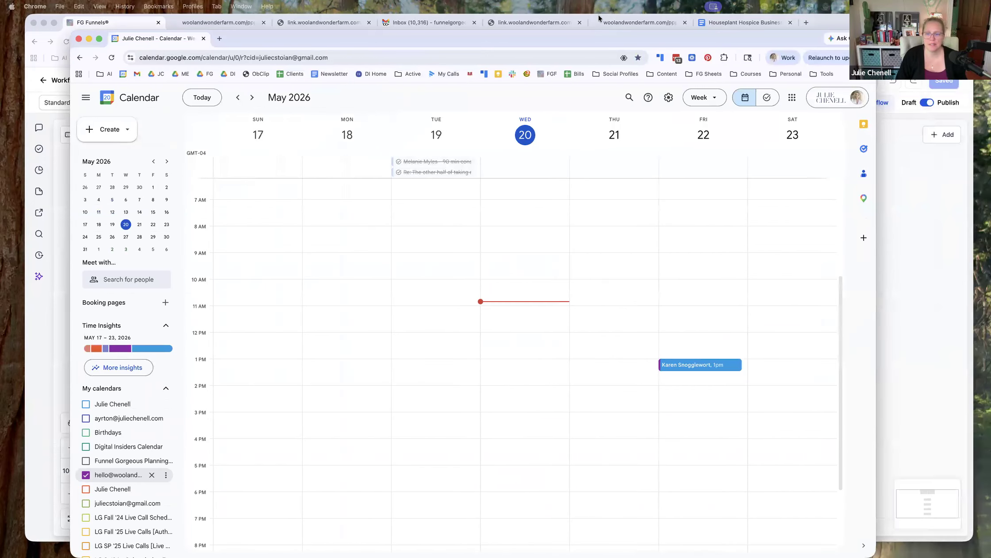
- Check the Friday May 22 1:00–1:30pm calendar event details, then return to the FG Funnels workflows list
click(686, 366)
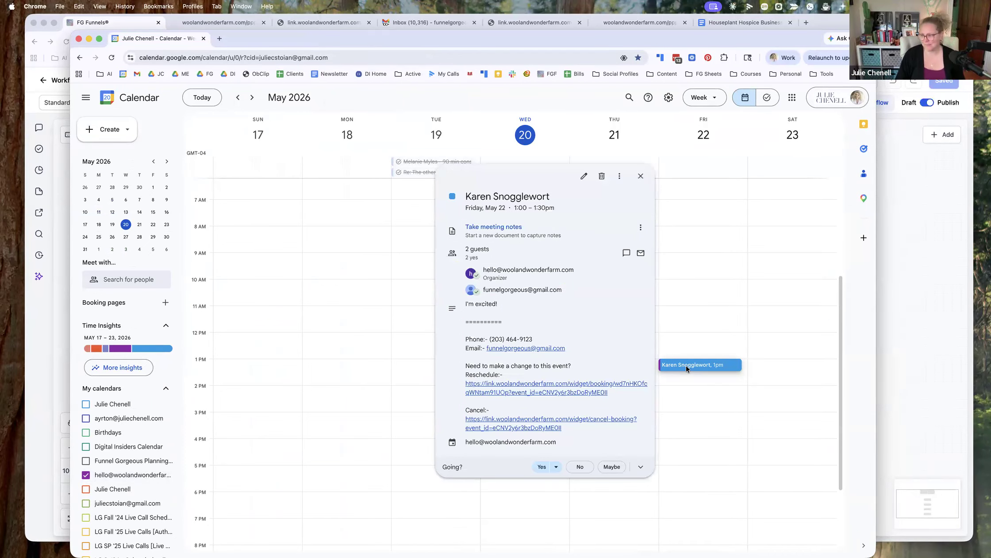
drag(490, 38, 990, 53)
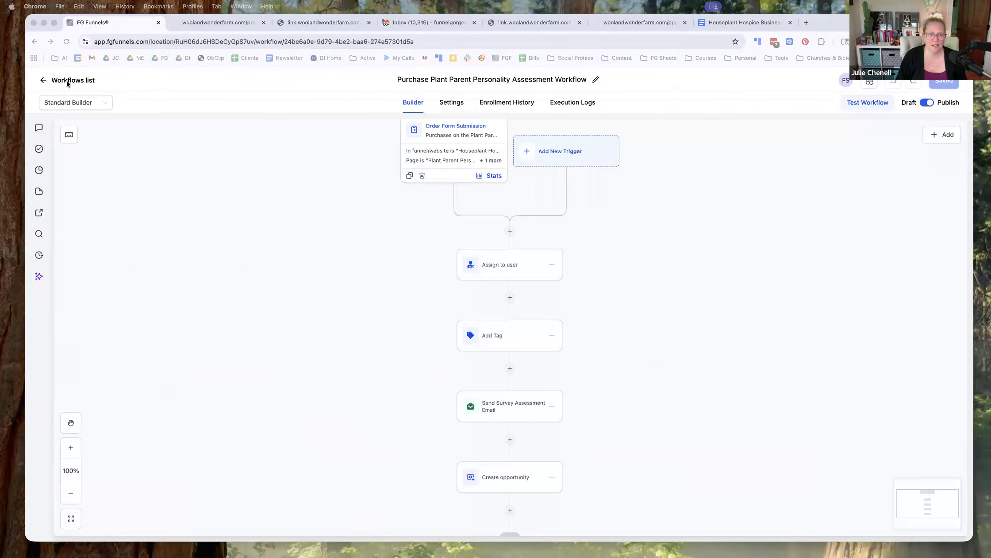
click(52, 79)
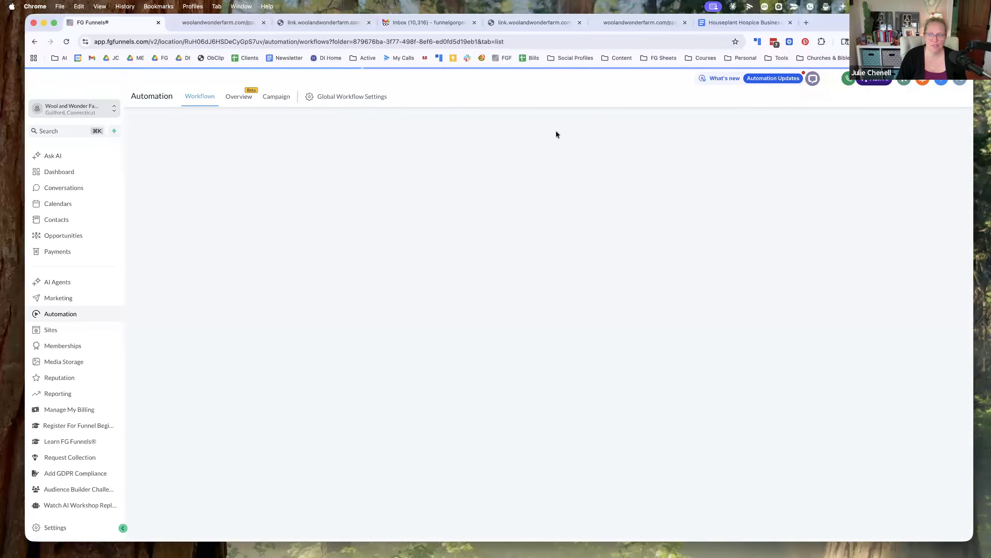